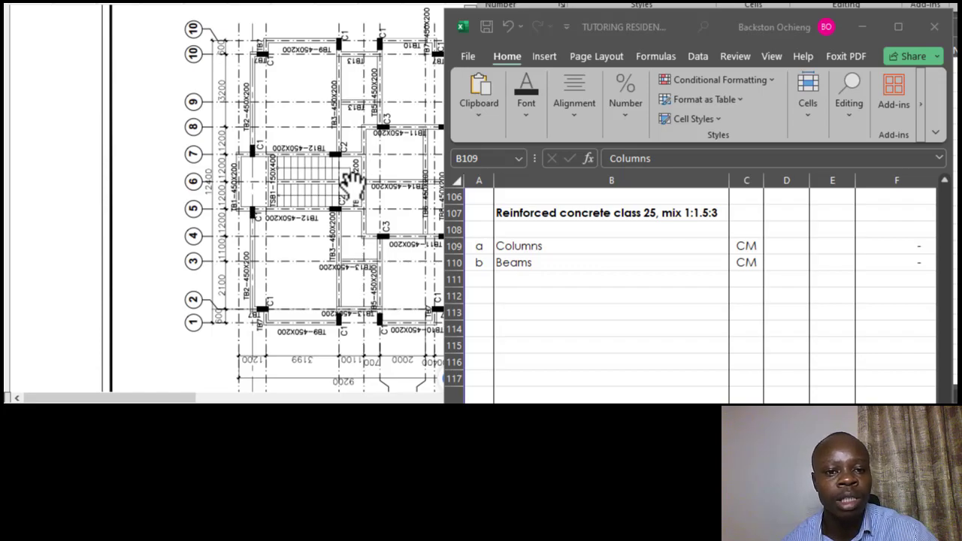
Step: Review the Columns and Beams items under reinforced concrete class 25, mix 1:1.5:3, in the bill of quantities
click(626, 319)
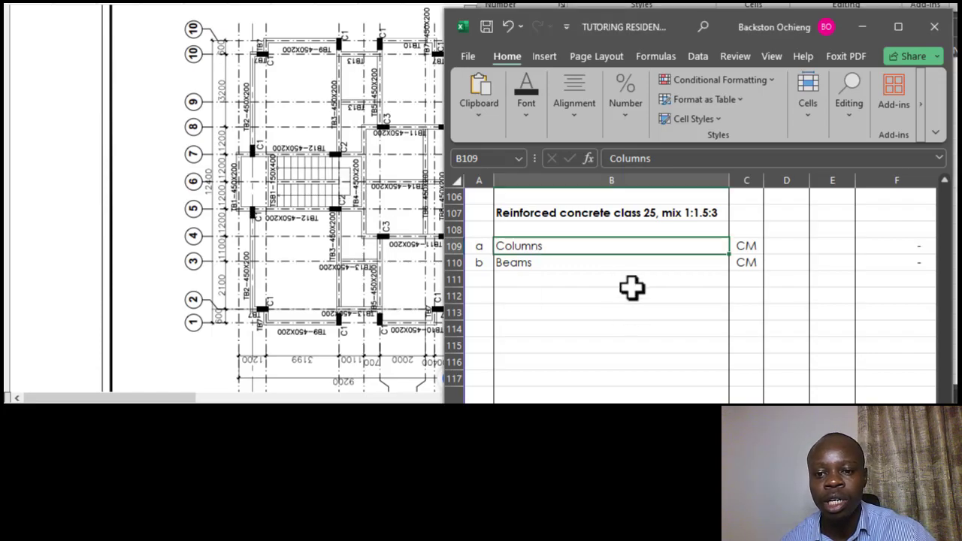
click(635, 280)
click(599, 263)
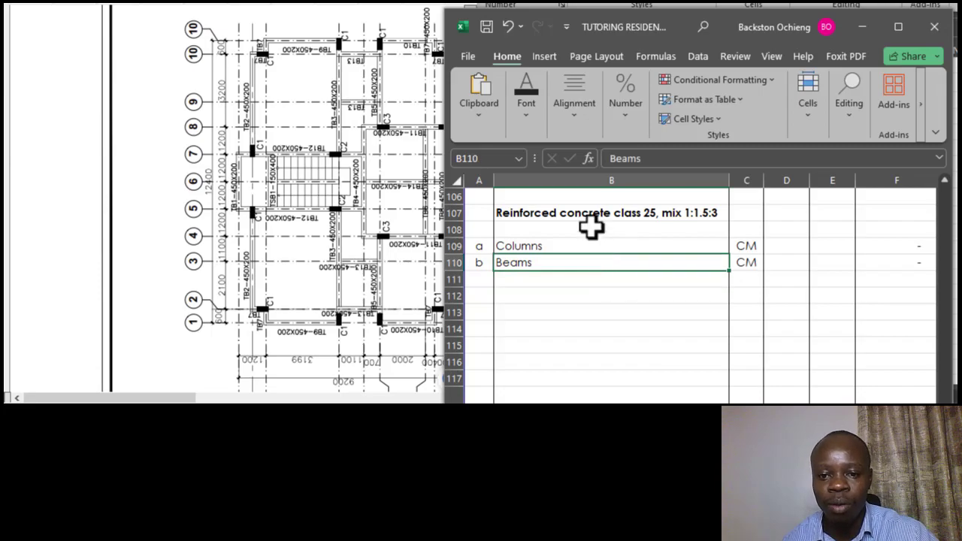
click(560, 248)
click(549, 264)
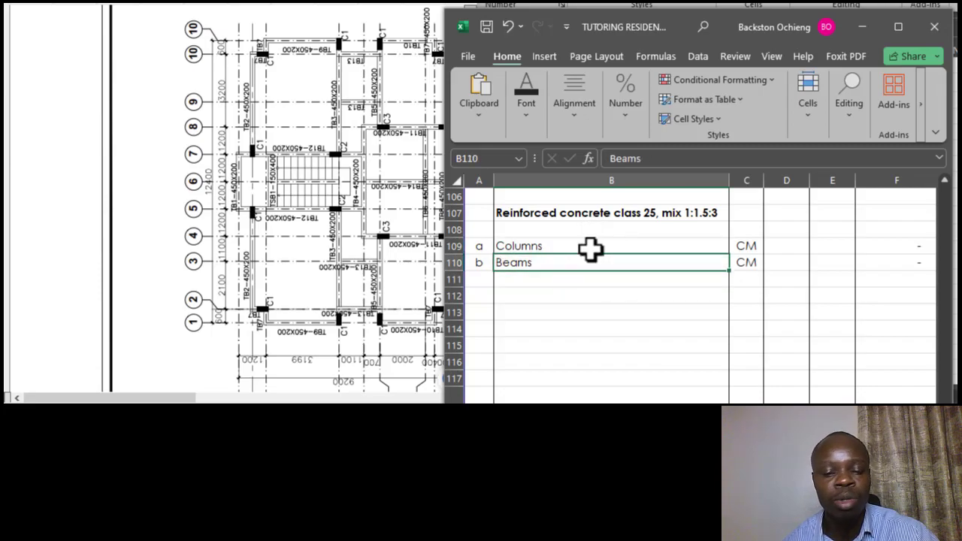
click(590, 246)
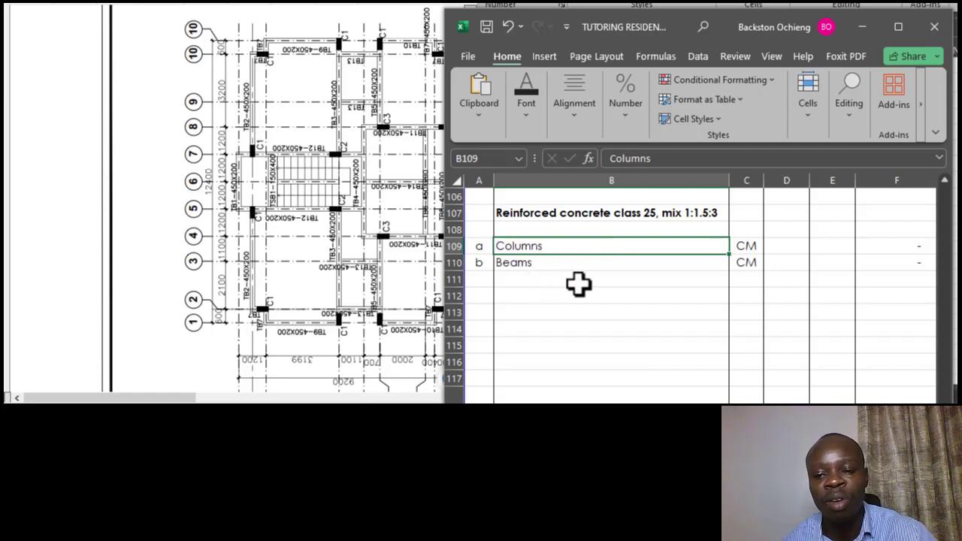
click(547, 262)
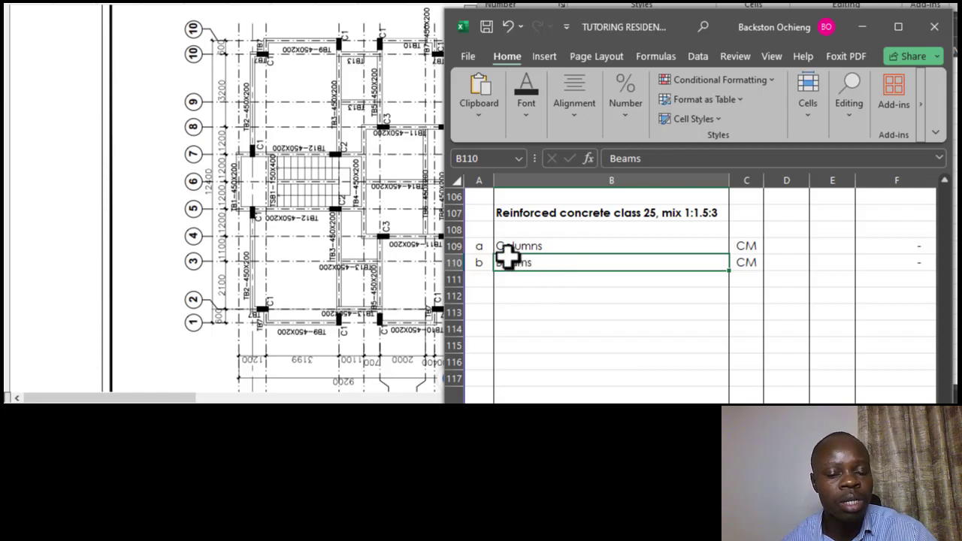
click(651, 300)
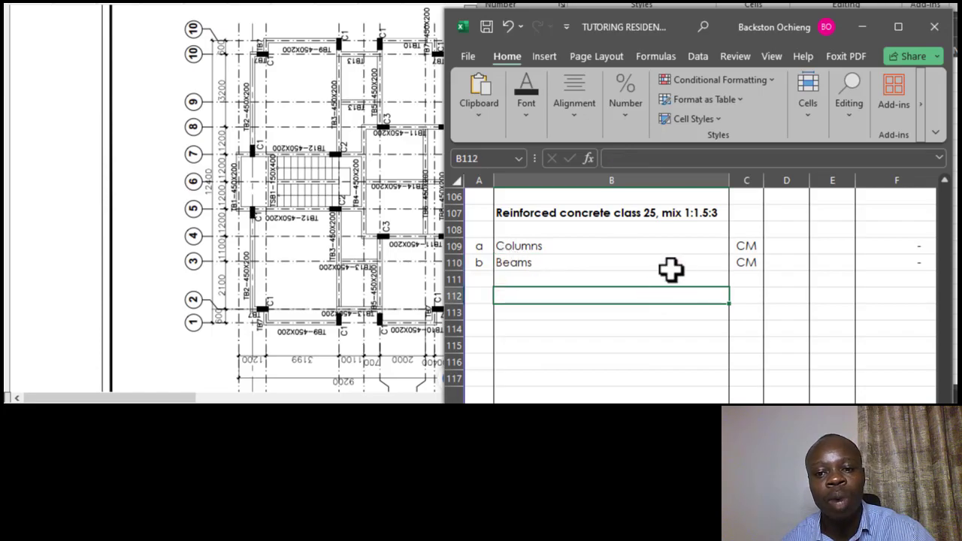
click(647, 268)
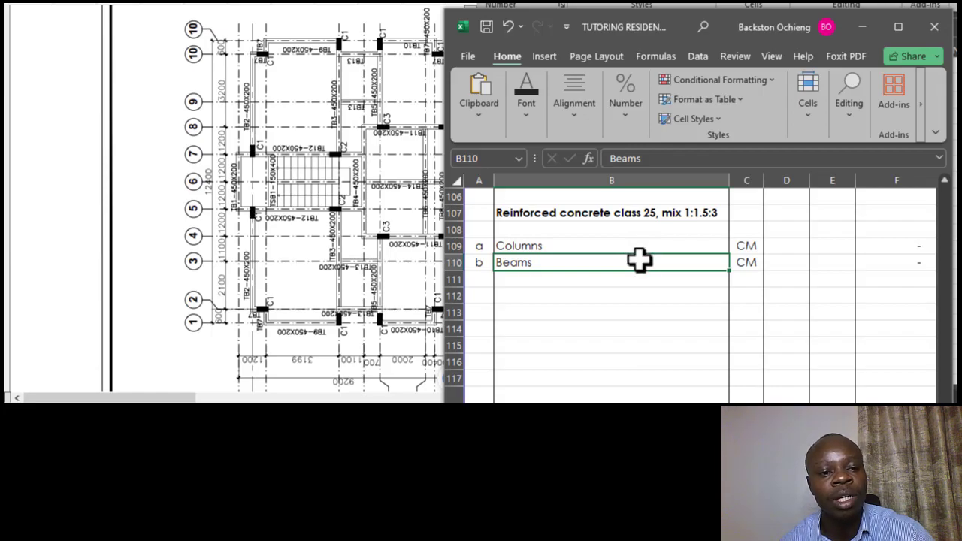
click(590, 240)
click(595, 267)
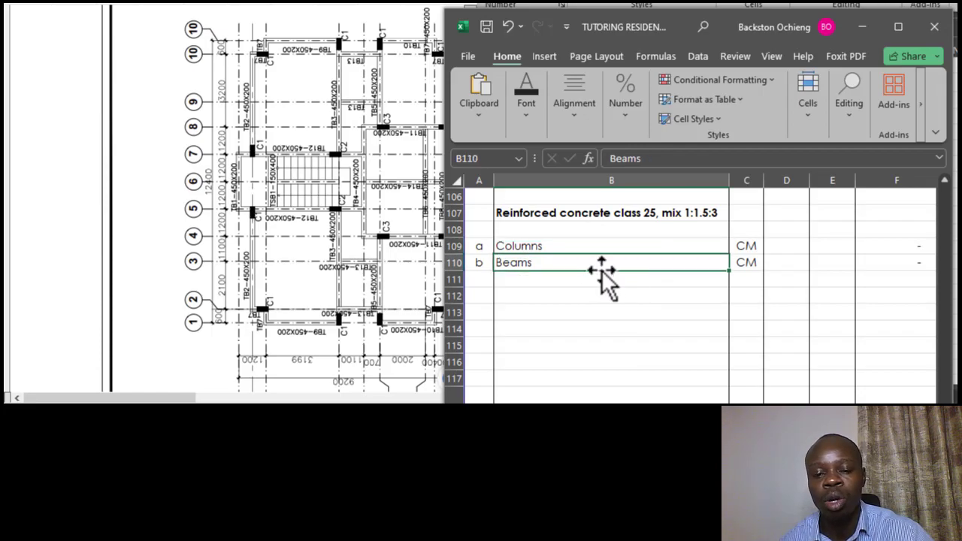
click(777, 265)
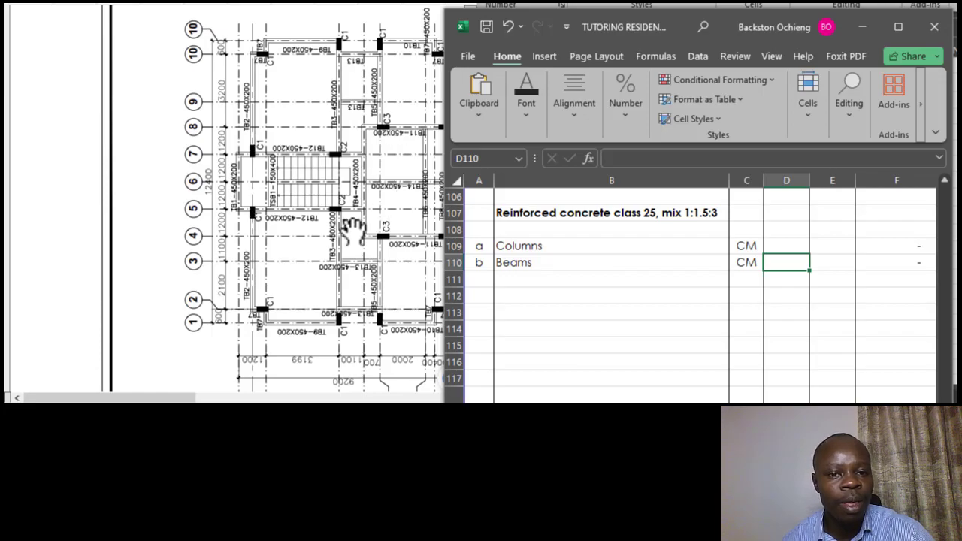
Step: Examine the beam marks, sizes and grid dimensions on the typical floor slab and beam layout drawing
click(304, 276)
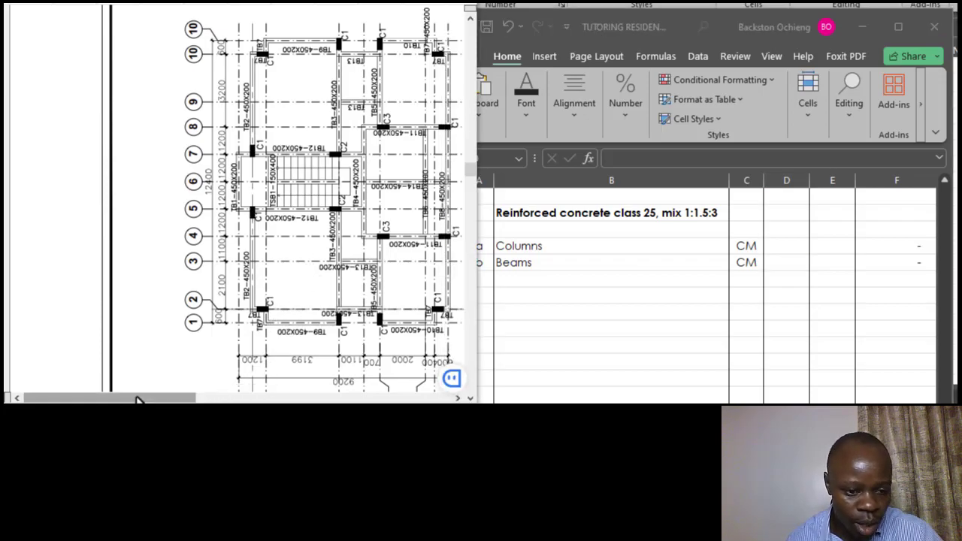
mouse_move(143, 401)
mouse_down()
mouse_move(199, 400)
mouse_move(188, 401)
mouse_up()
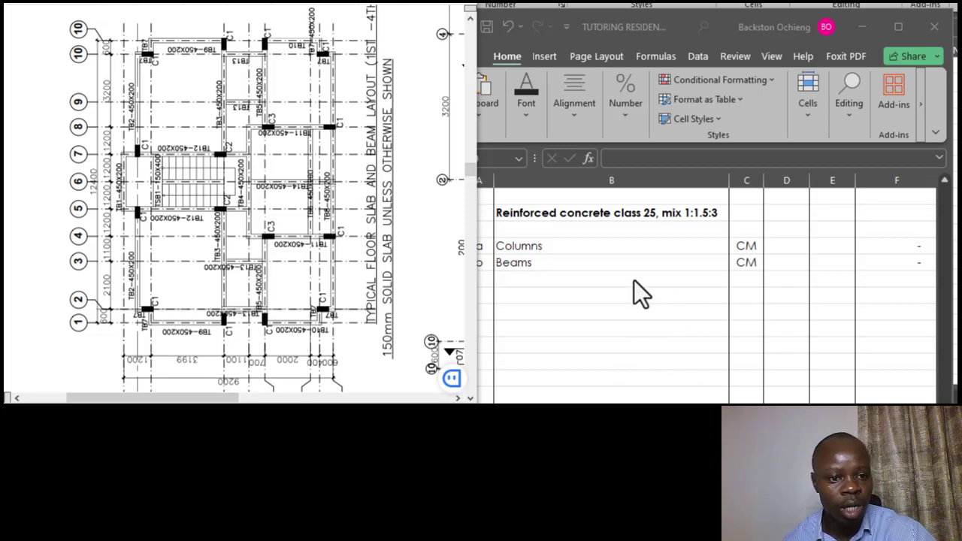
ctrl+scroll(165, 312, up, 1)
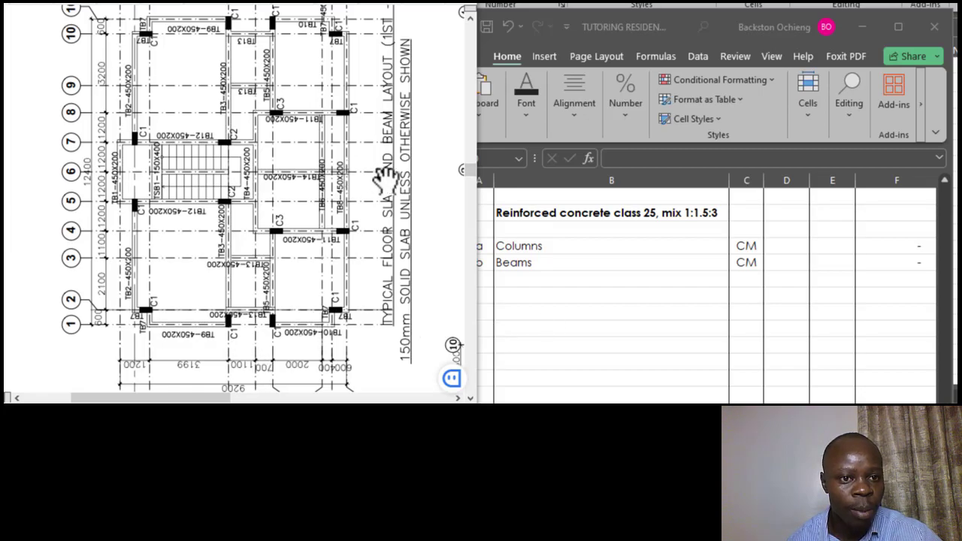
click(616, 286)
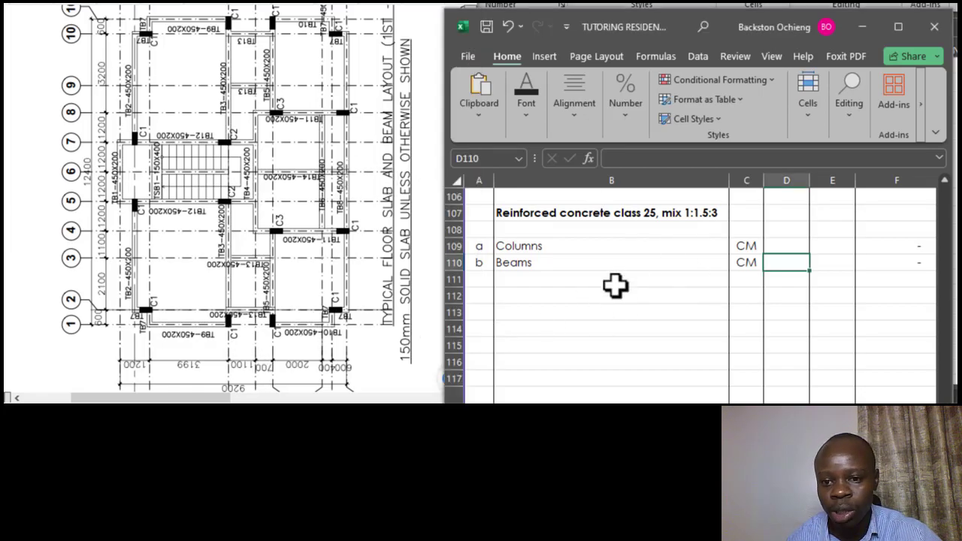
click(302, 314)
click(612, 295)
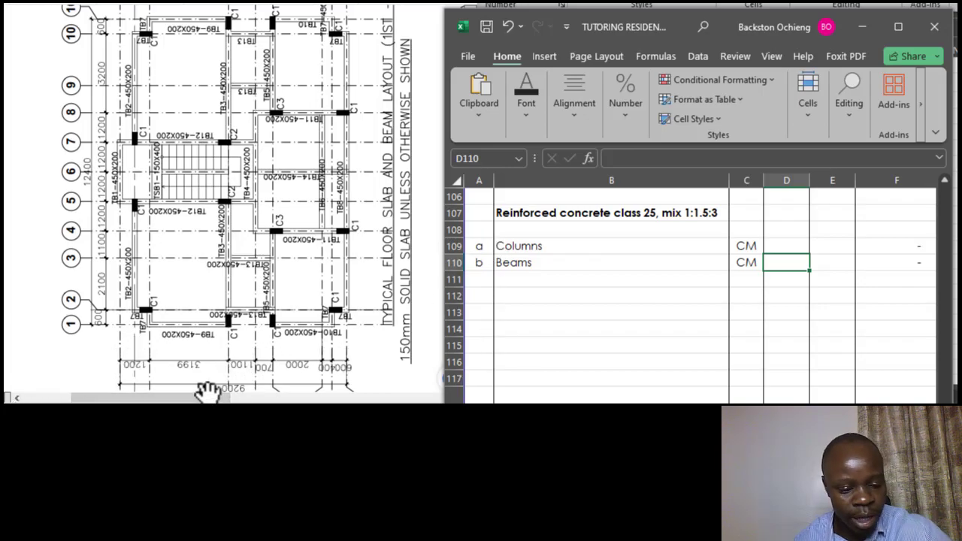
scroll(210, 368, up, 3)
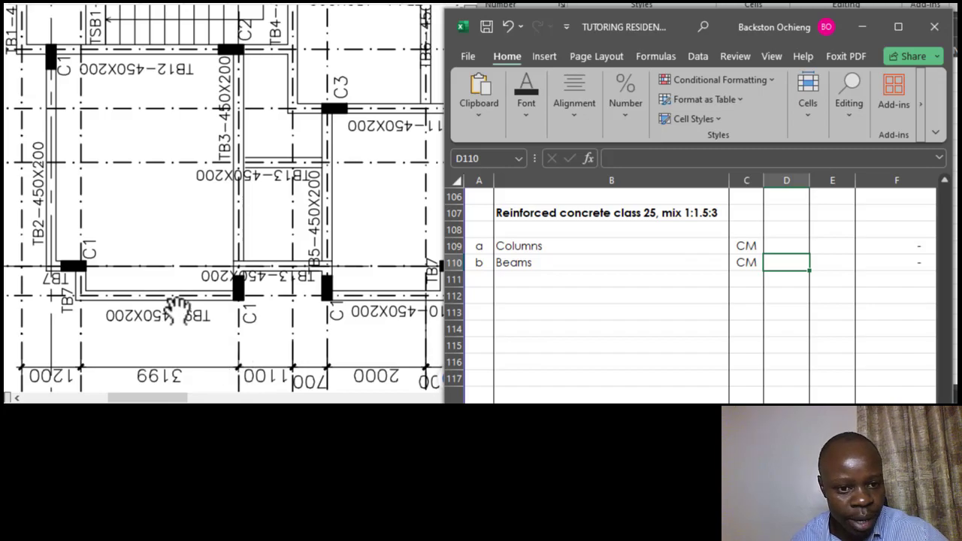
scroll(177, 309, down, 1)
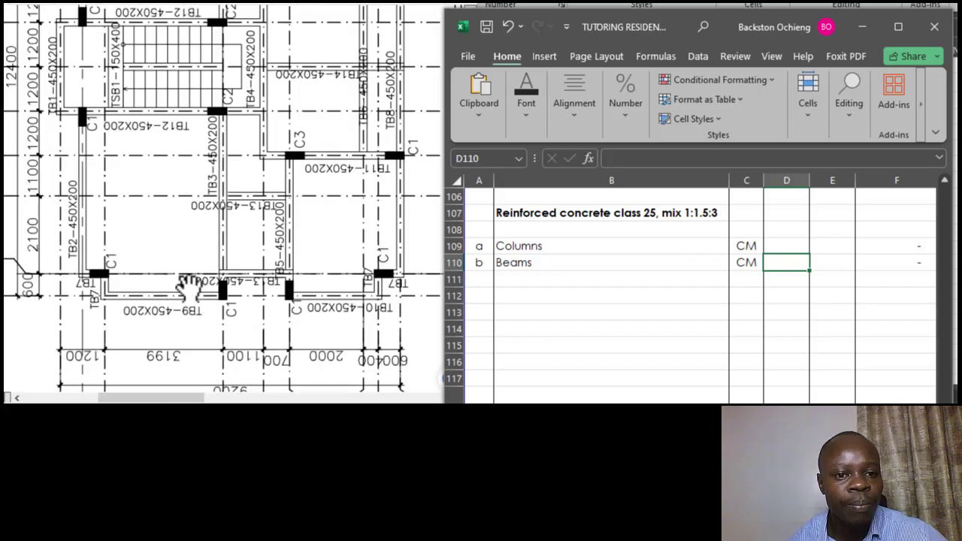
scroll(188, 285, down, 2)
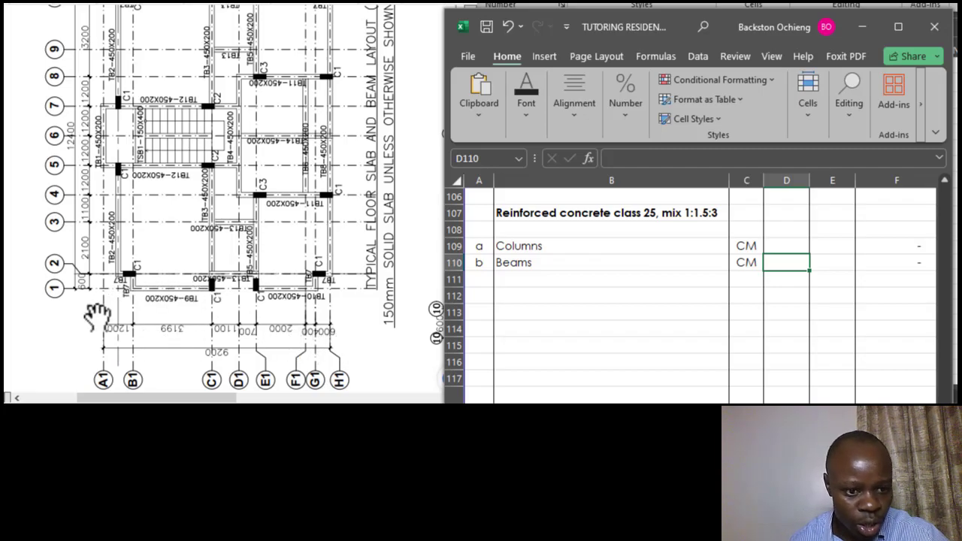
scroll(97, 310, up, 2)
scroll(113, 289, down, 1)
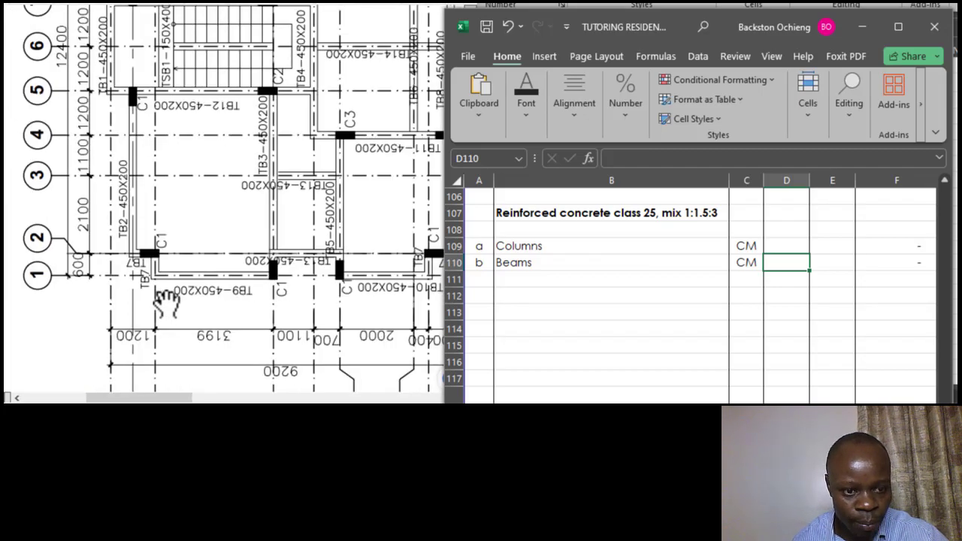
scroll(149, 293, down, 1)
Step: Reposition the spreadsheet window beside the drawing so that its sheet tabs and scroll bars are accessible
click(567, 299)
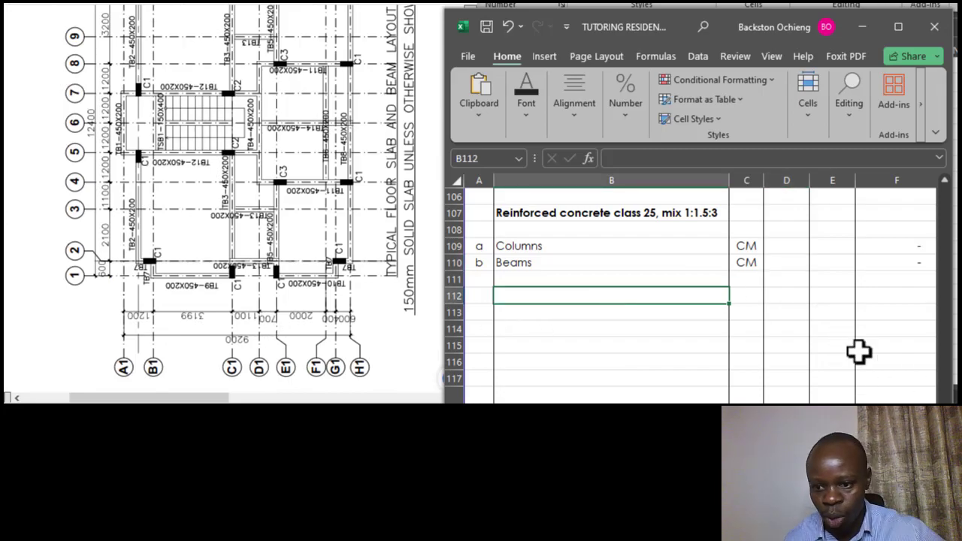
click(826, 314)
click(875, 264)
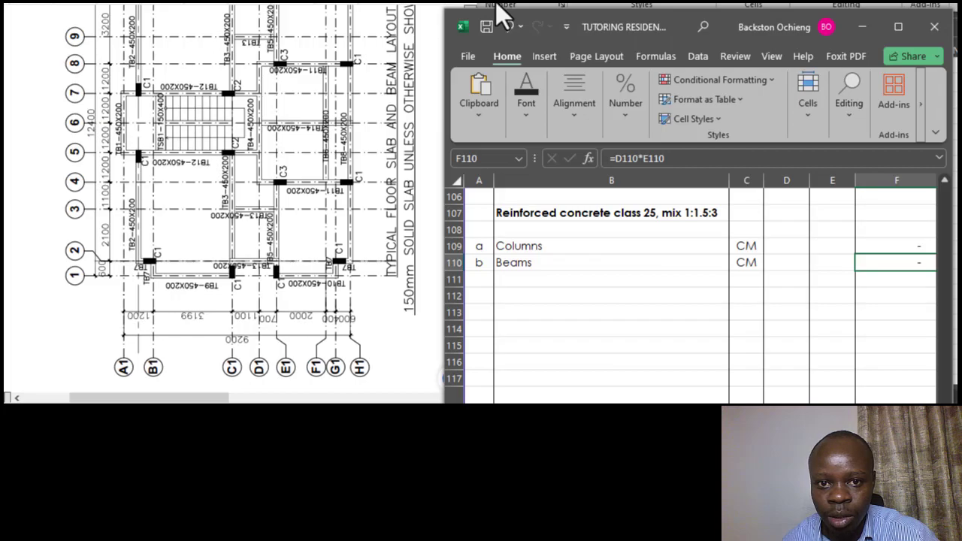
click(455, 19)
click(570, 197)
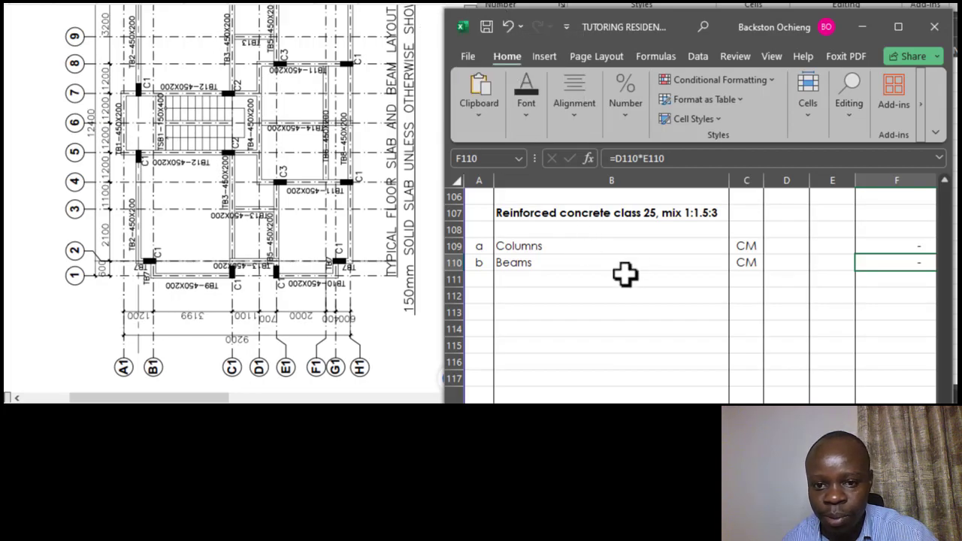
click(625, 275)
click(685, 258)
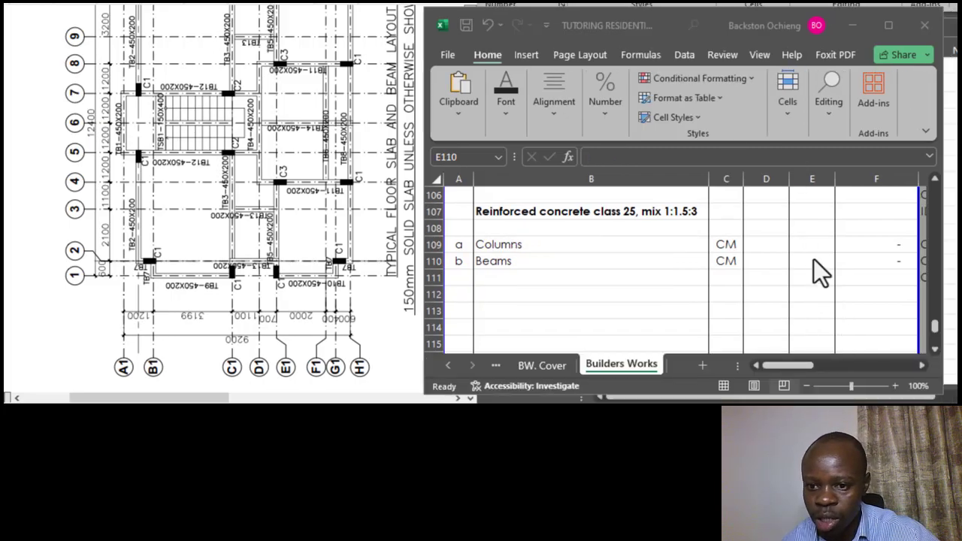
Step: Enter the table title BEAM SCHEDULE in cell G113, below the Column Schedule on the Builders Works sheet
click(815, 264)
click(920, 365)
click(921, 365)
click(920, 364)
click(664, 304)
click(720, 305)
click(652, 315)
click(696, 317)
click(640, 314)
click(685, 316)
click(646, 315)
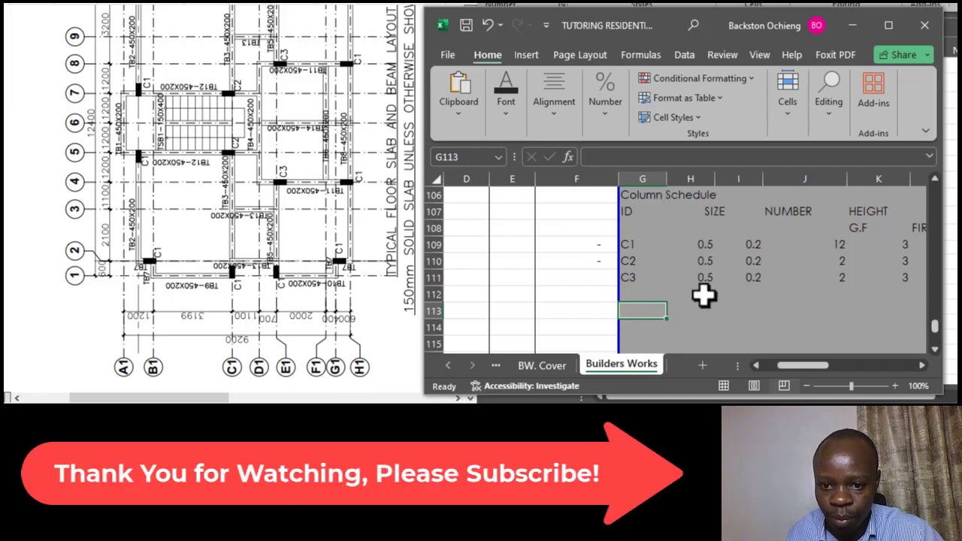
key(BackSpace)
click(647, 312)
text(BE)
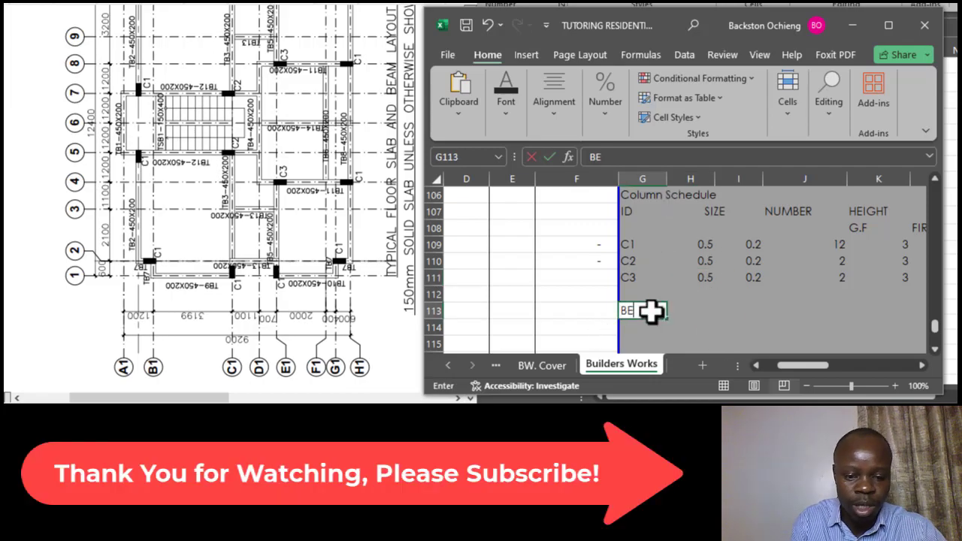
text(AM SCHEDULE)
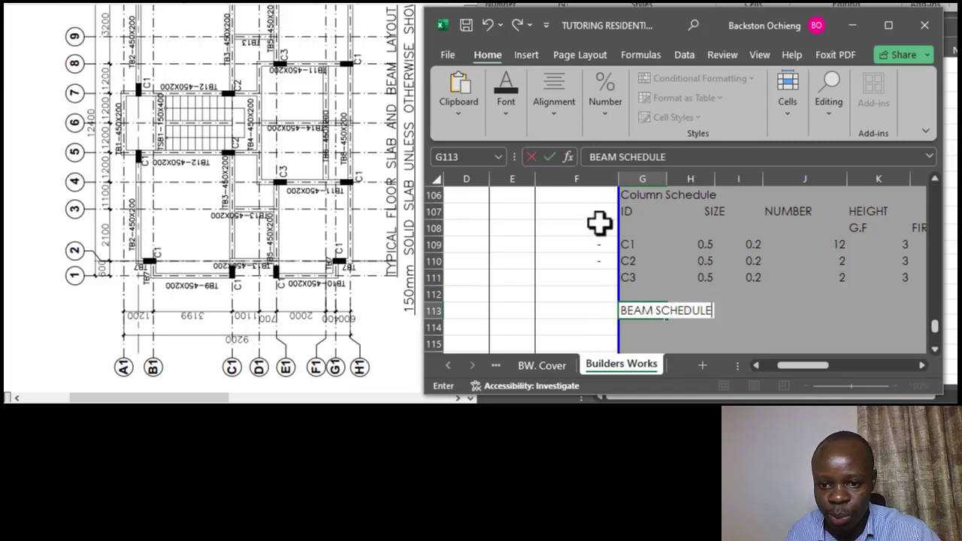
click(651, 262)
click(645, 290)
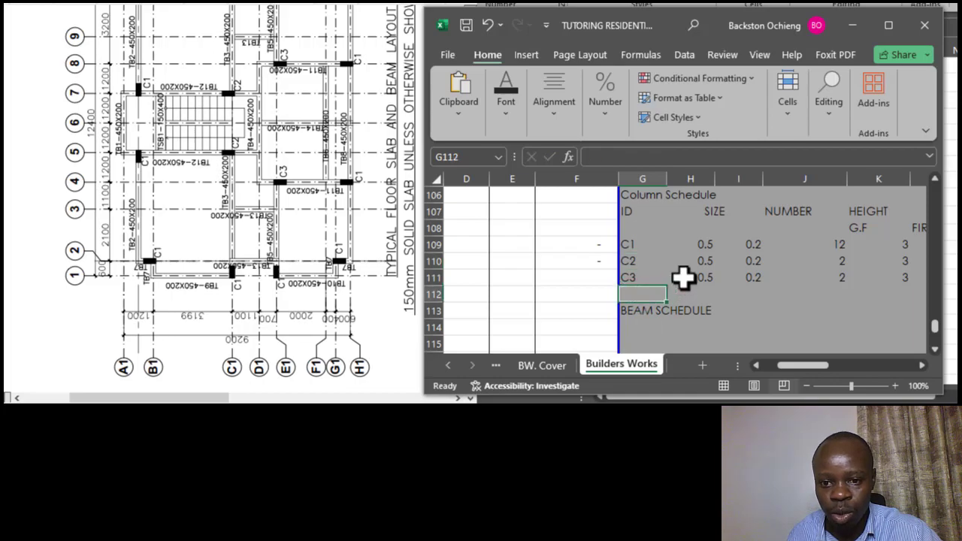
click(682, 293)
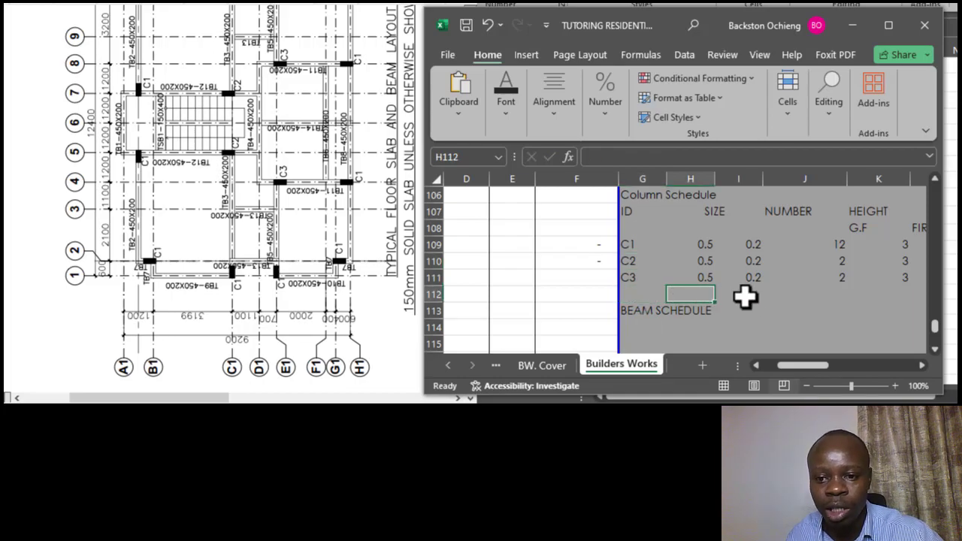
click(743, 296)
click(692, 299)
click(639, 294)
click(690, 293)
click(641, 309)
click(673, 316)
click(631, 313)
Step: Enter the column heading ID in cell G114, directly under the BEAM SCHEDULE title
click(632, 329)
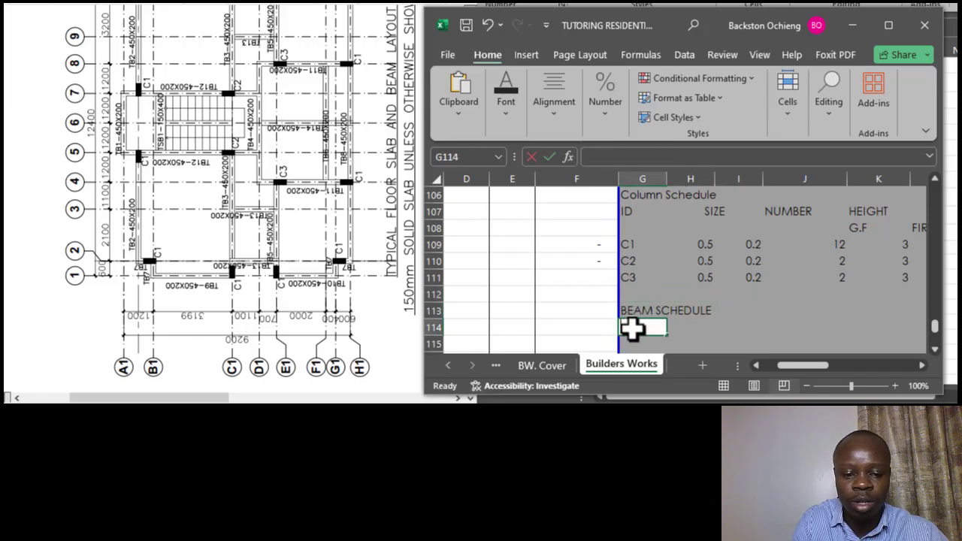
text(ID)
click(669, 263)
click(635, 325)
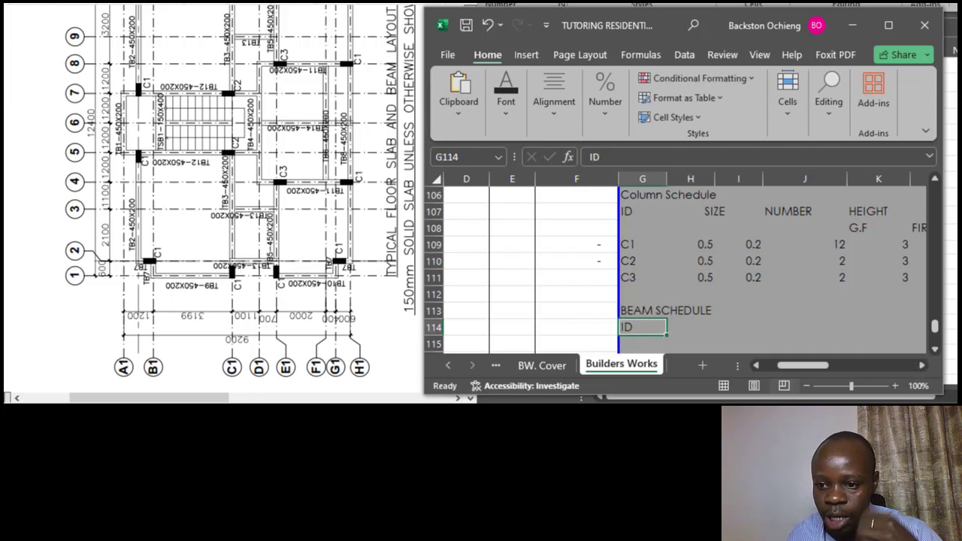
Step: Enter the column heading SIZE in cell H114, beside the ID heading of the beam schedule
click(934, 349)
click(679, 309)
click(643, 313)
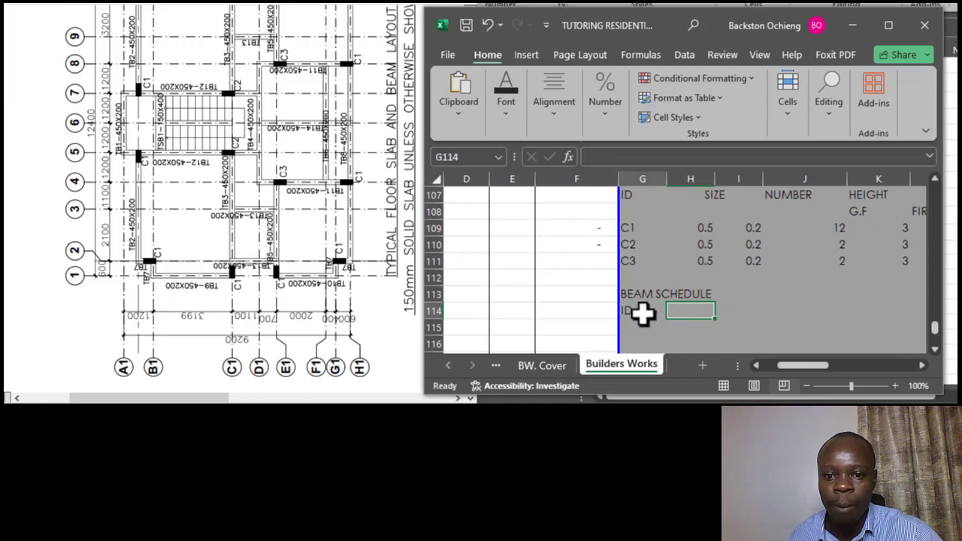
click(687, 310)
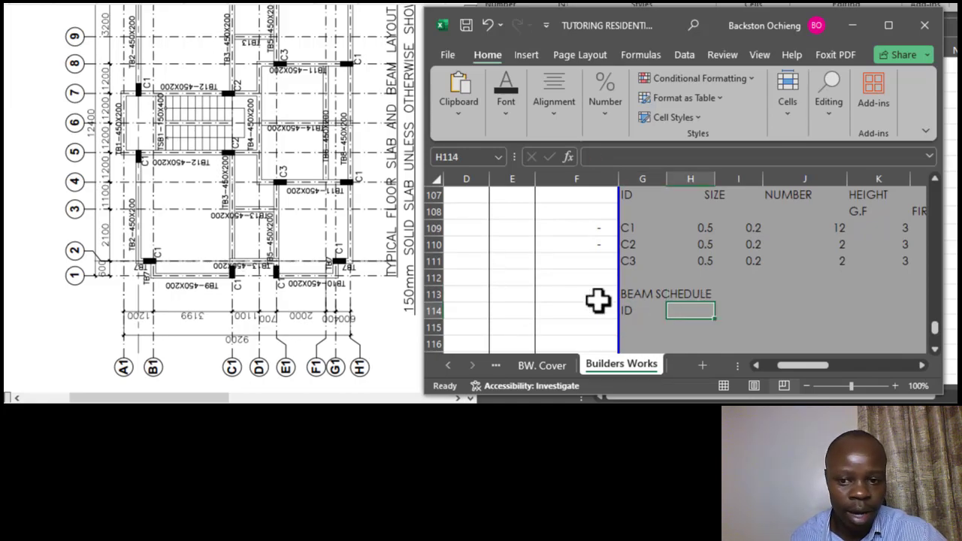
click(718, 287)
click(683, 315)
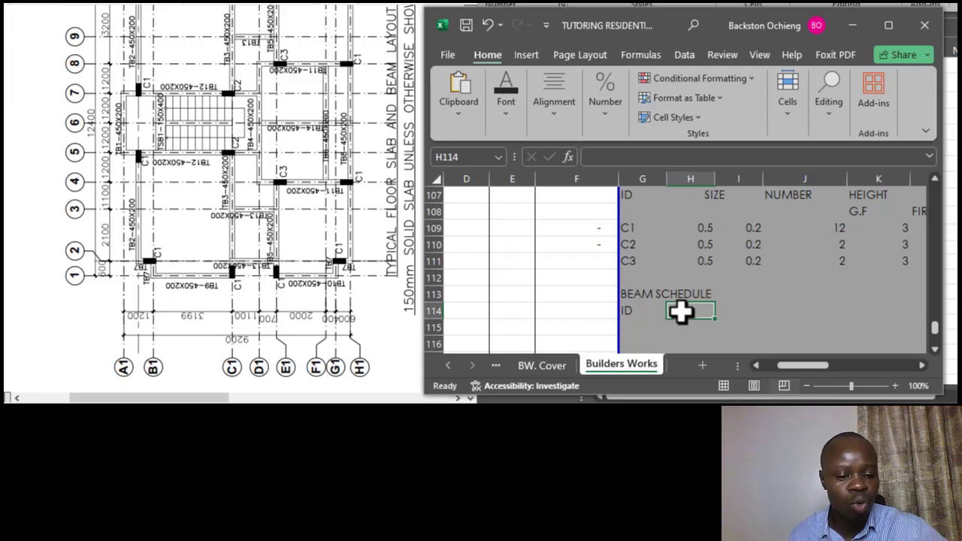
text(SIZE)
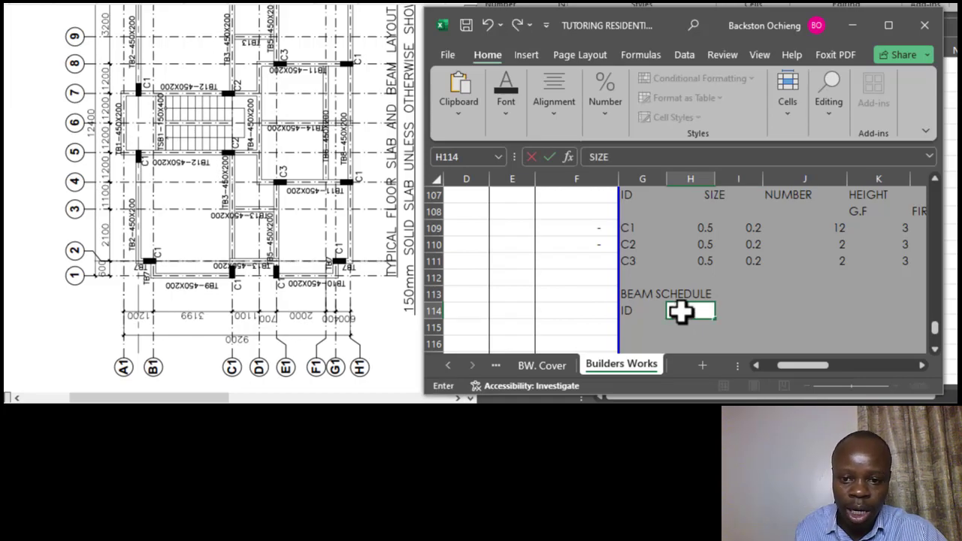
click(719, 272)
click(685, 308)
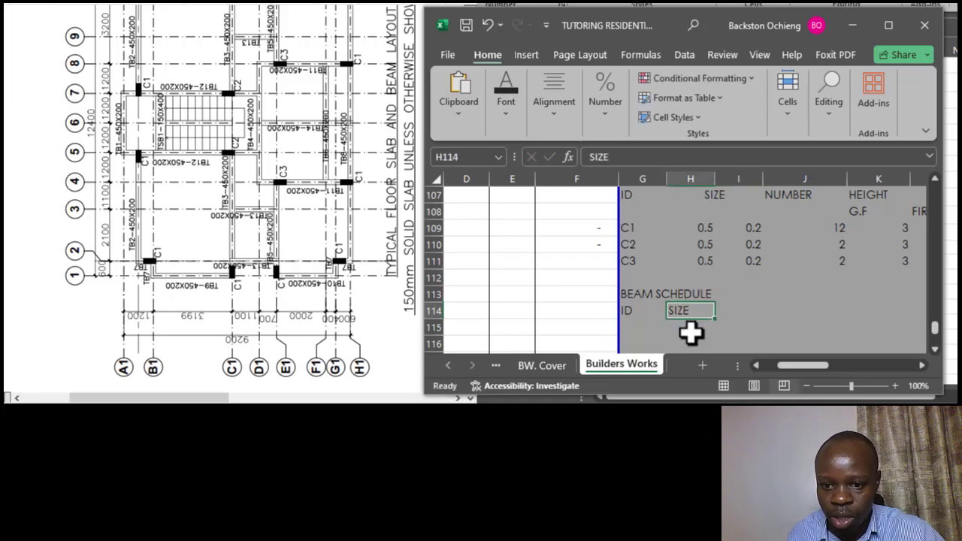
click(693, 325)
scroll(704, 269, down, 1)
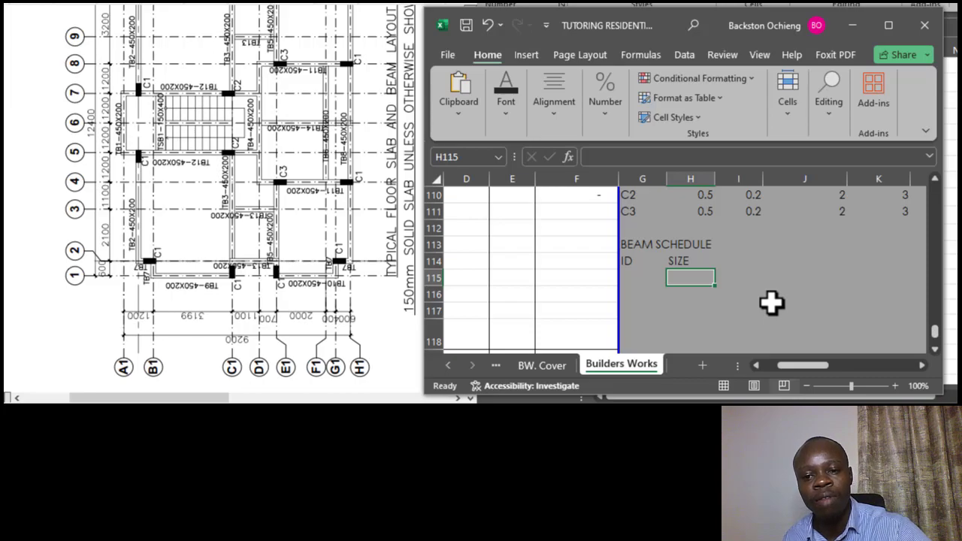
Step: Enter the column heading LENGTH in cell J114 of the beam schedule, leaving column I free for the second size dimension
click(733, 276)
click(688, 263)
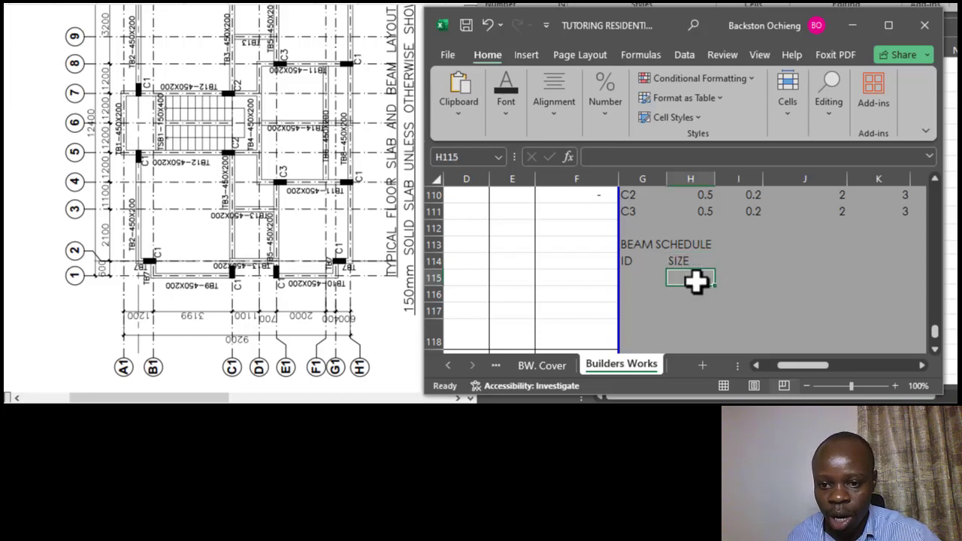
click(730, 278)
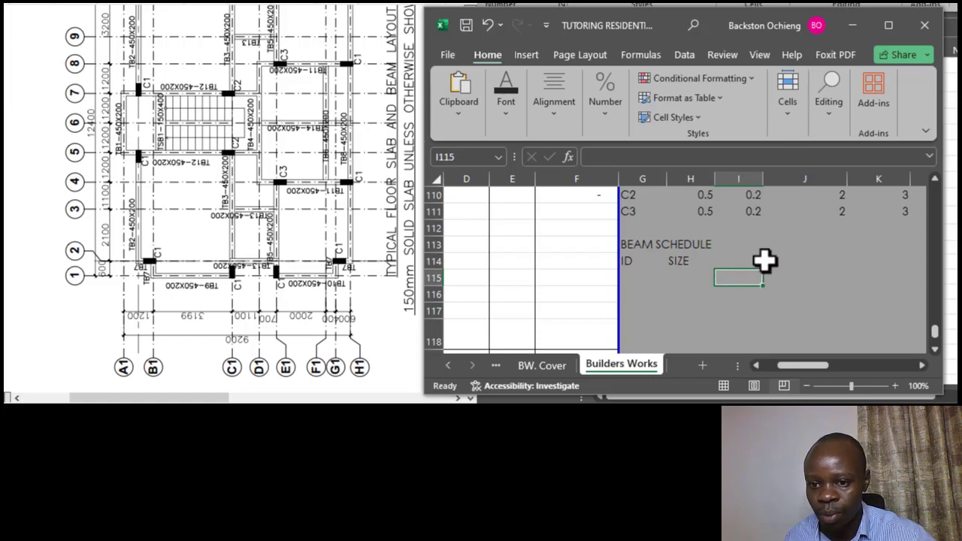
click(774, 260)
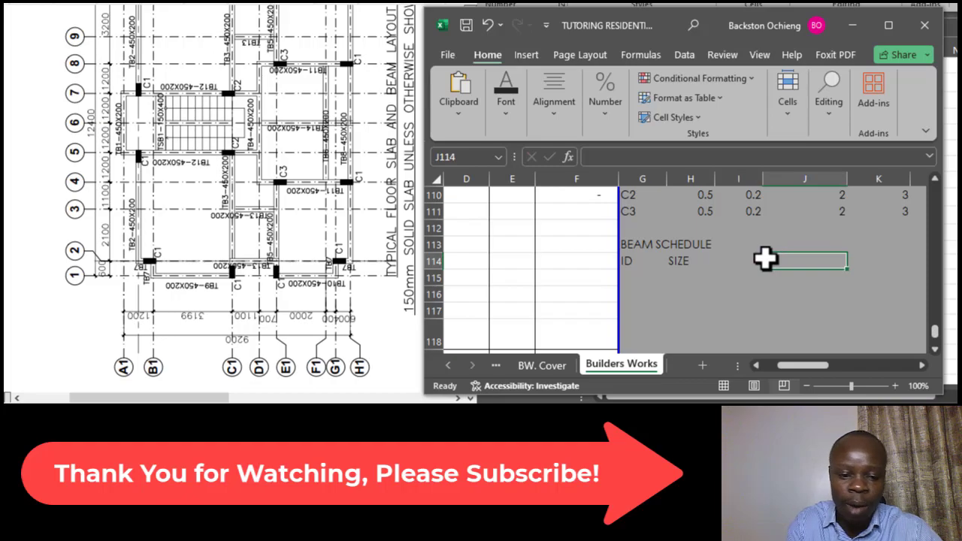
text(LENGTH)
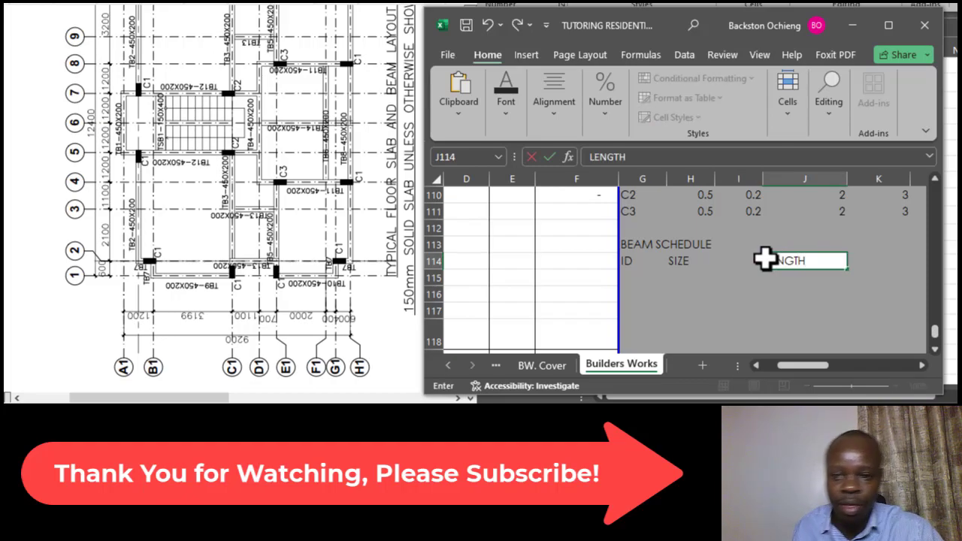
click(785, 227)
click(779, 261)
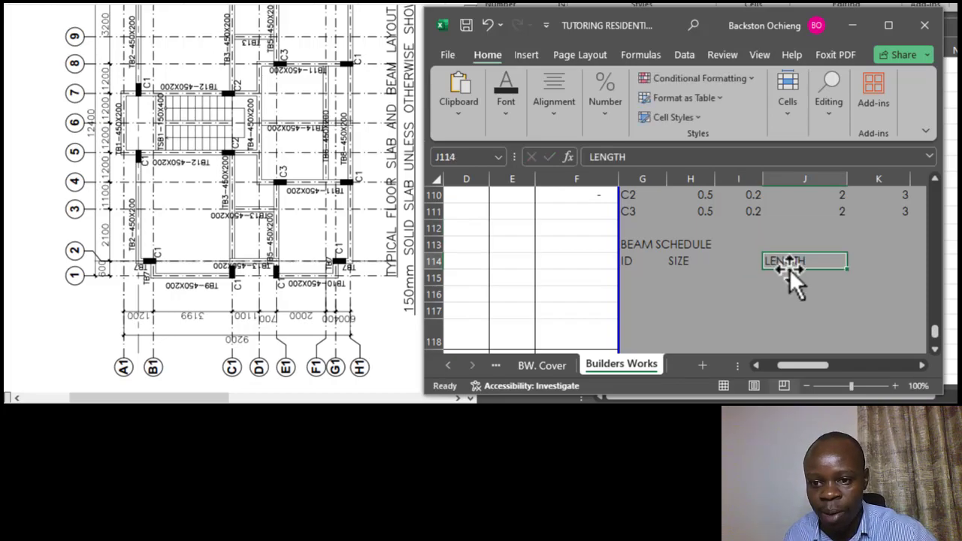
click(789, 276)
Step: Enter the beam ID TB9 from the floor layout in cell G115, as the first row of the beam schedule
click(631, 275)
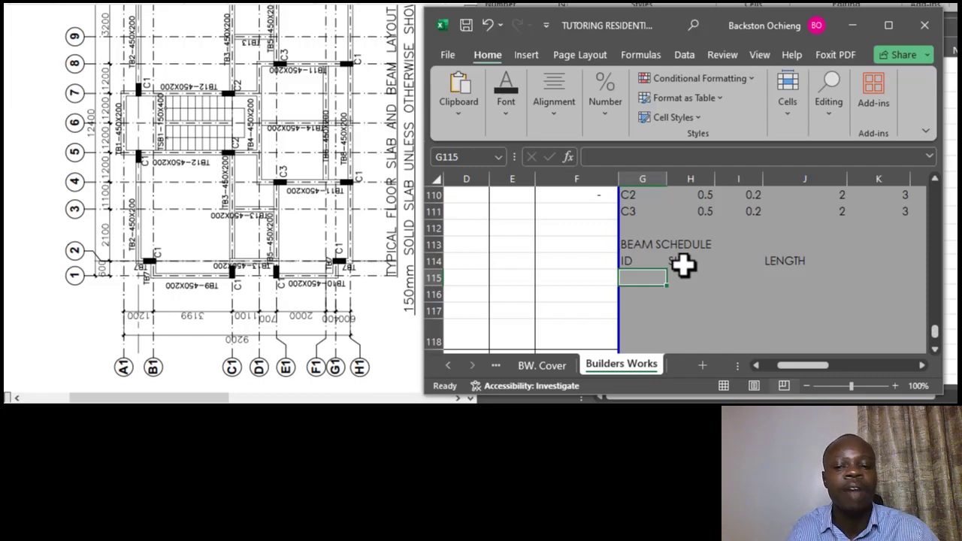
click(684, 290)
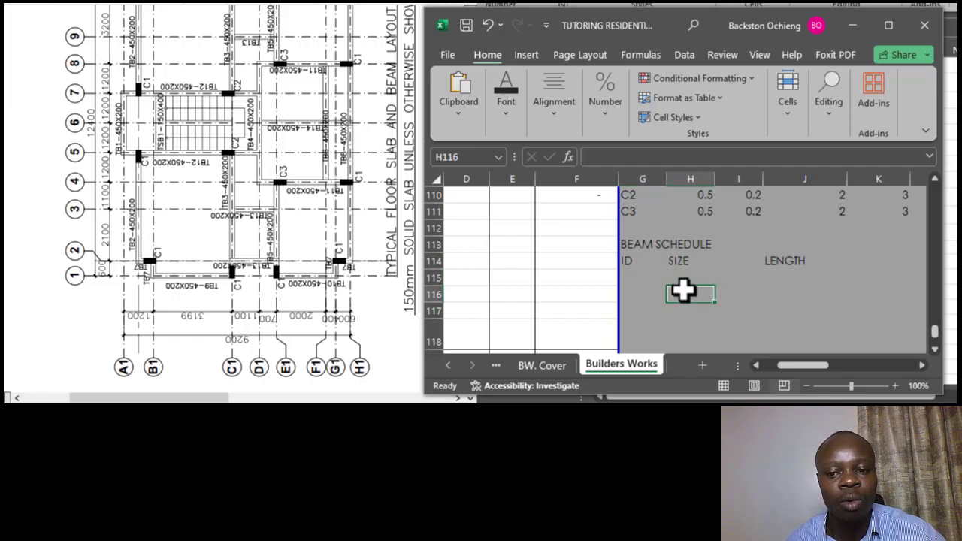
click(638, 278)
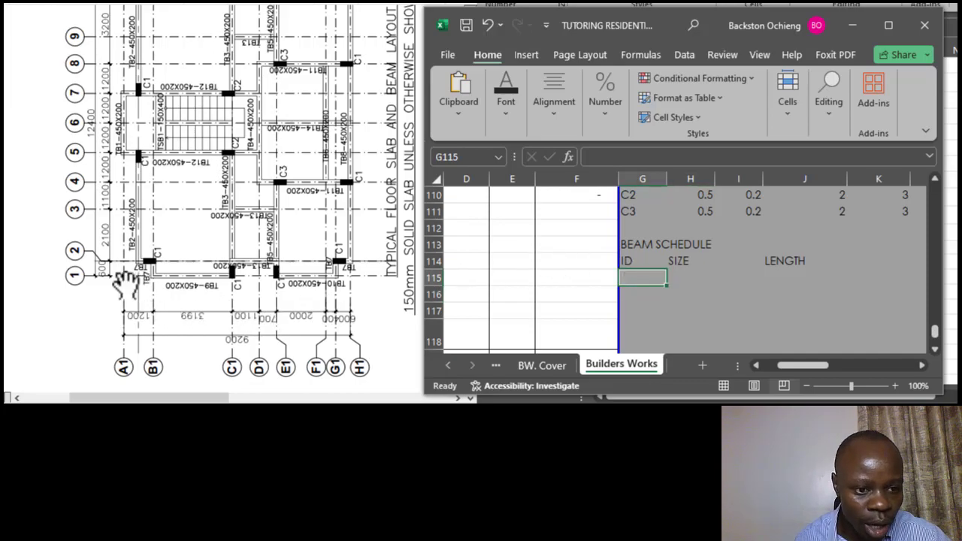
scroll(119, 284, up, 2)
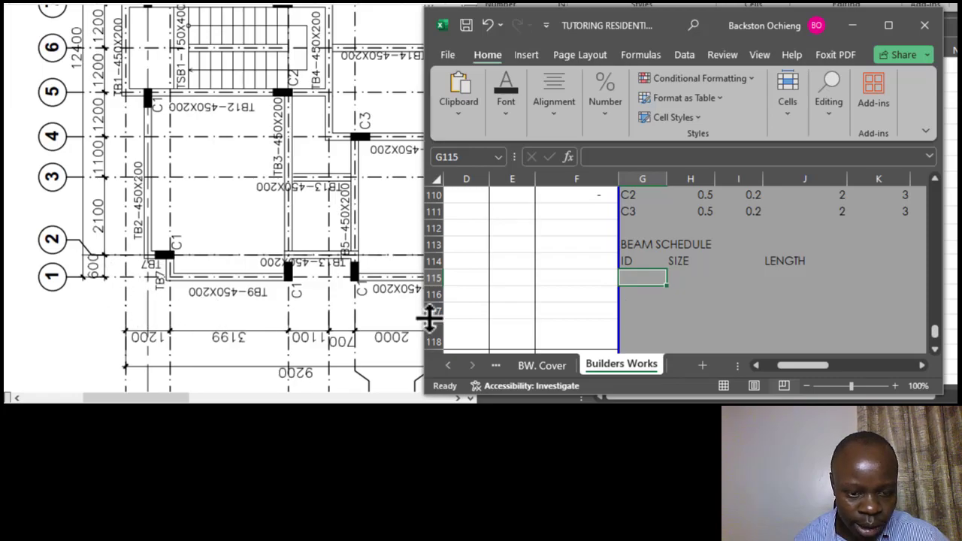
scroll(254, 304, down, 2)
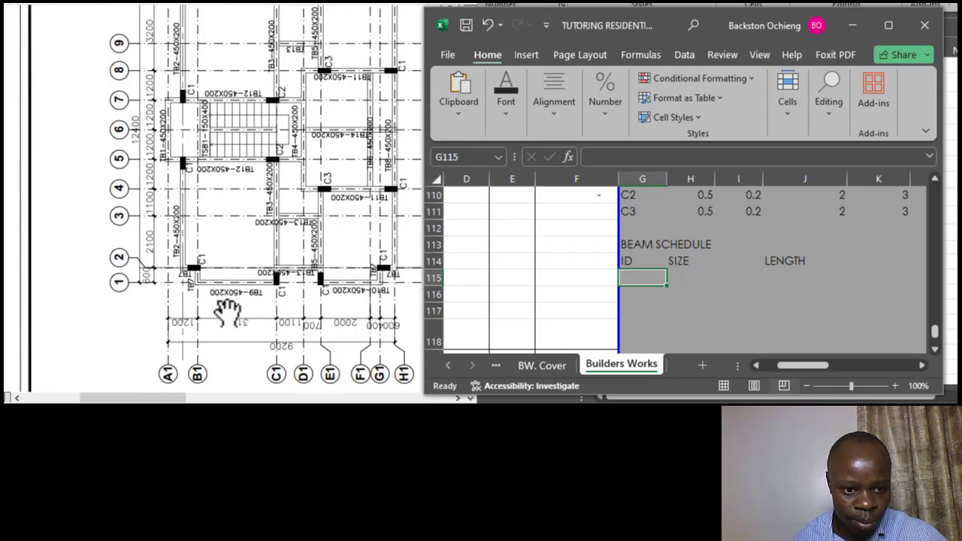
scroll(223, 307, up, 2)
scroll(217, 234, down, 2)
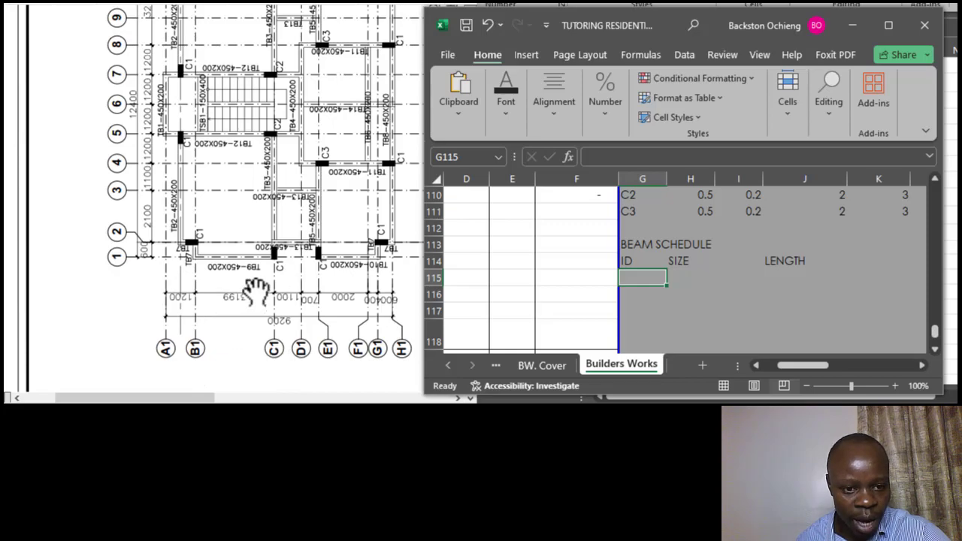
click(688, 262)
click(640, 280)
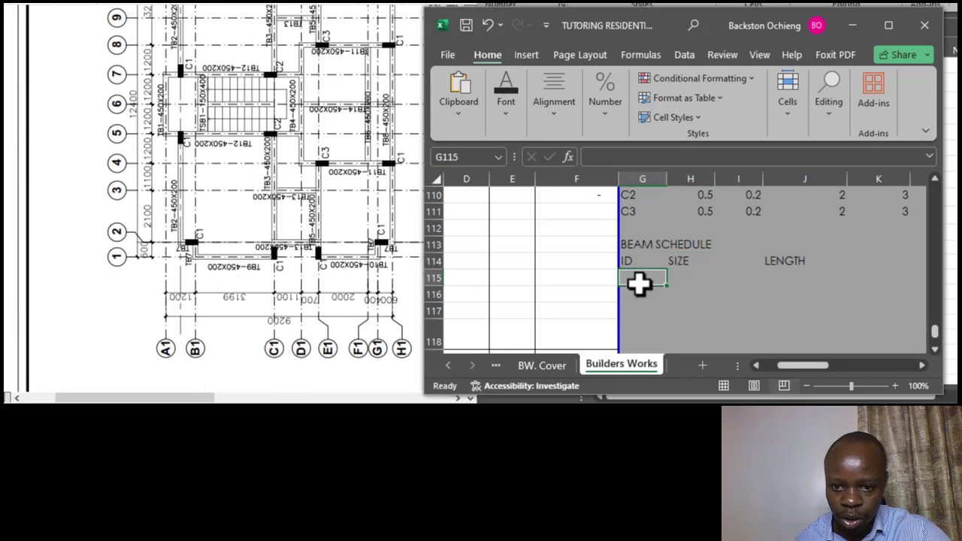
text(TB9)
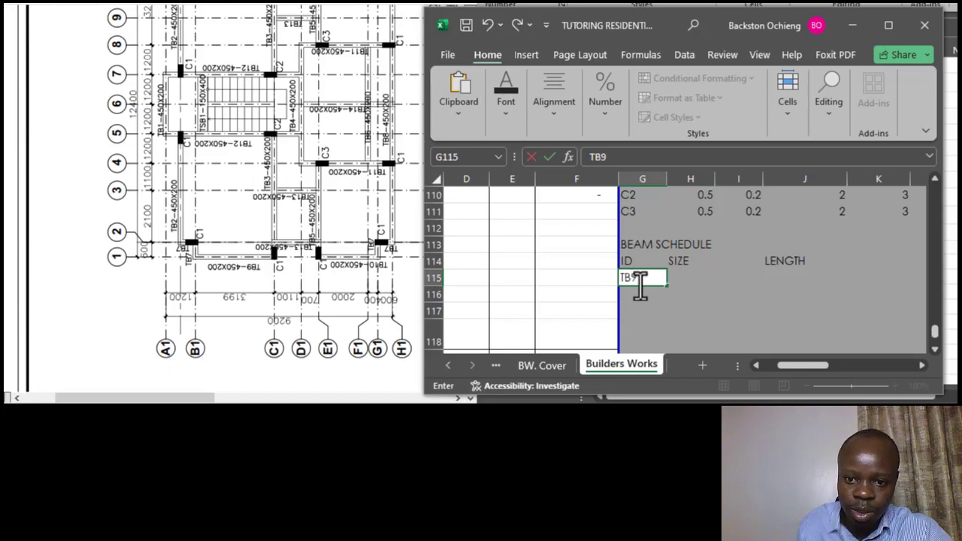
Step: Enter TB9's size in millimetres, with 450 in cell H115 and 200 in cell I115
click(686, 277)
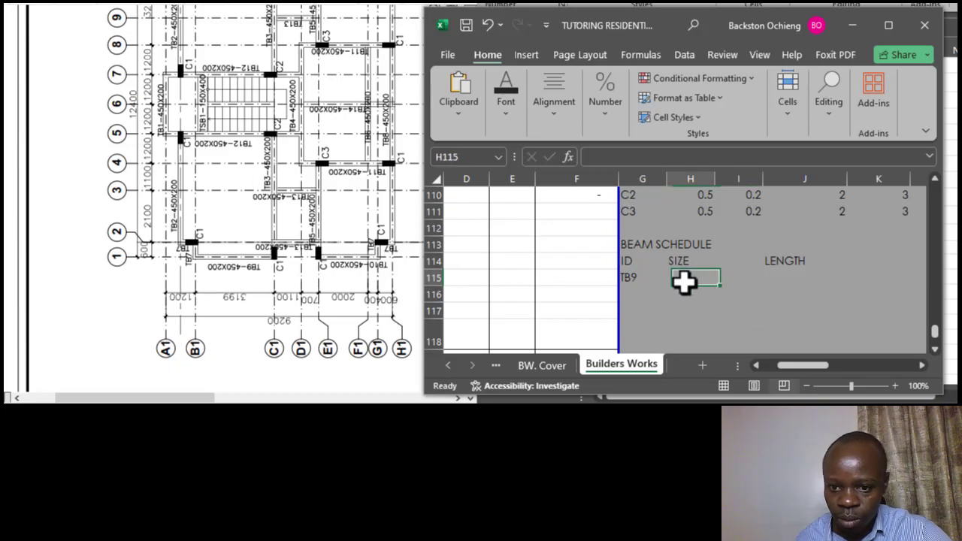
text(450)
click(728, 277)
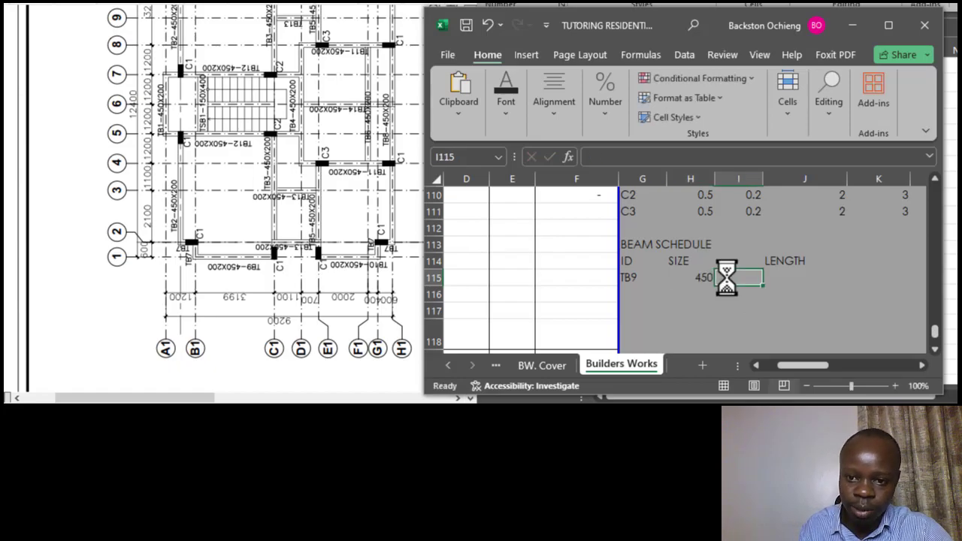
text(200)
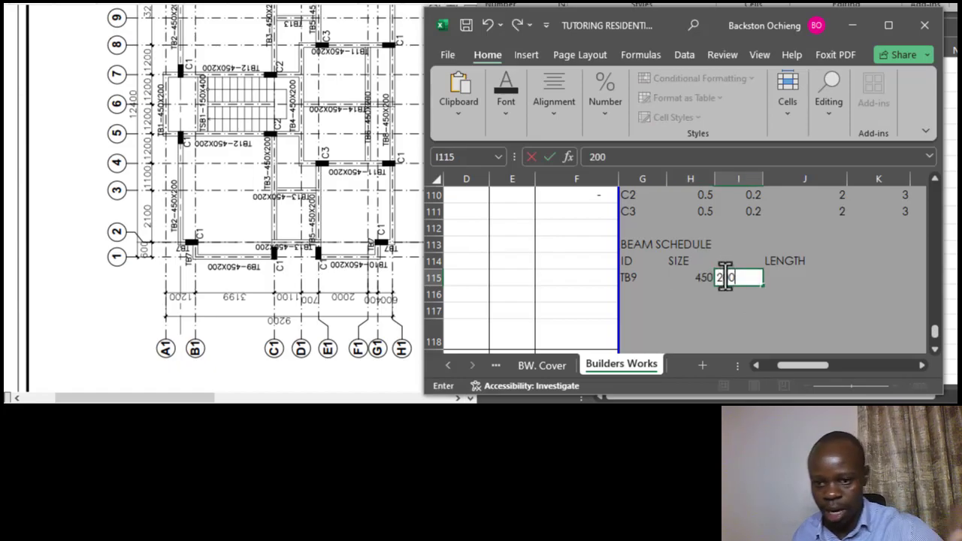
click(736, 255)
click(739, 278)
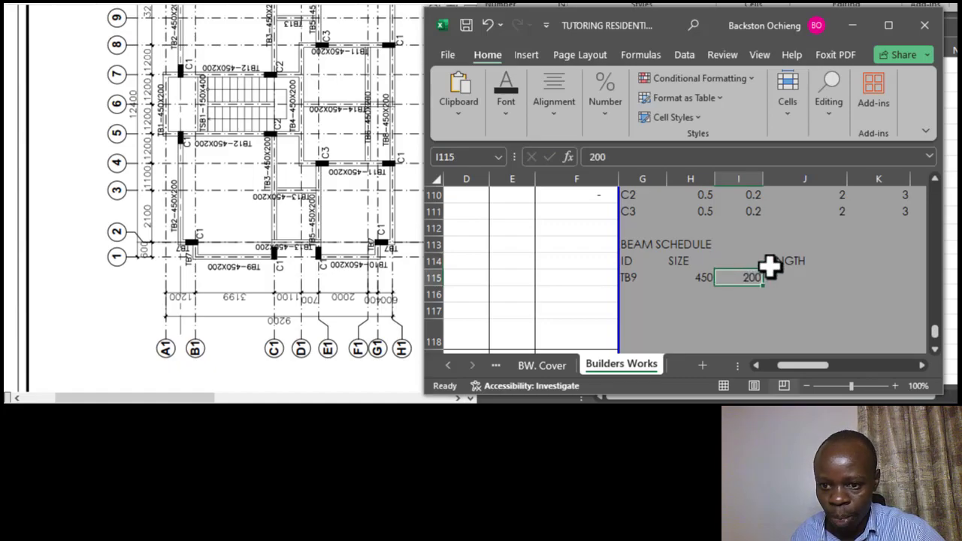
Step: Enter TB9's length in cell J115 as the formula =3.199+0.1*2, using the grid B1 to C1 dimension from the layout
click(769, 263)
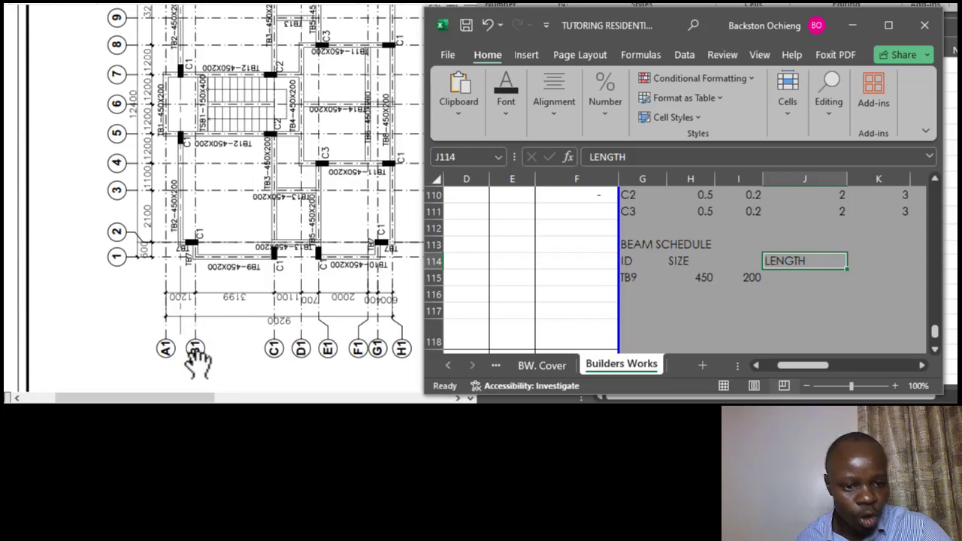
scroll(178, 342, up, 1)
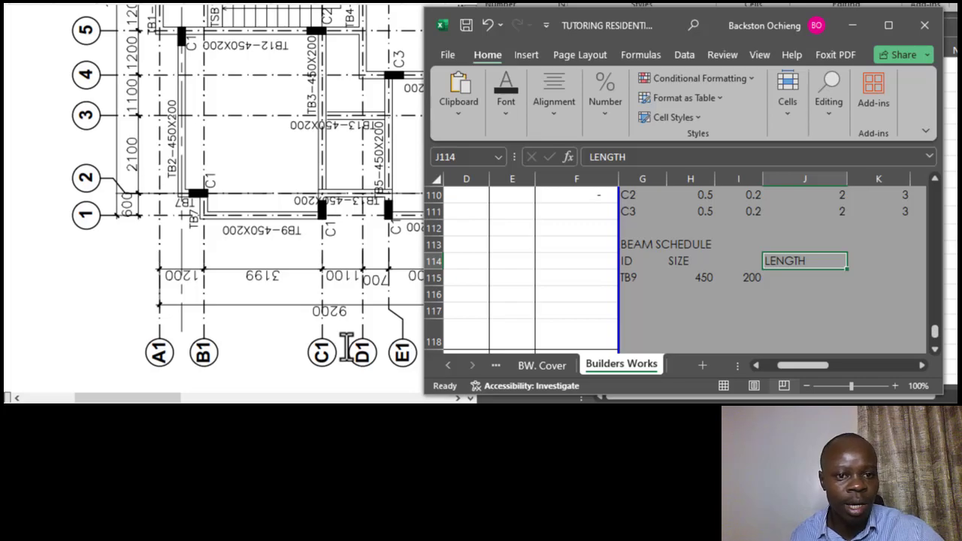
scroll(203, 225, up, 3)
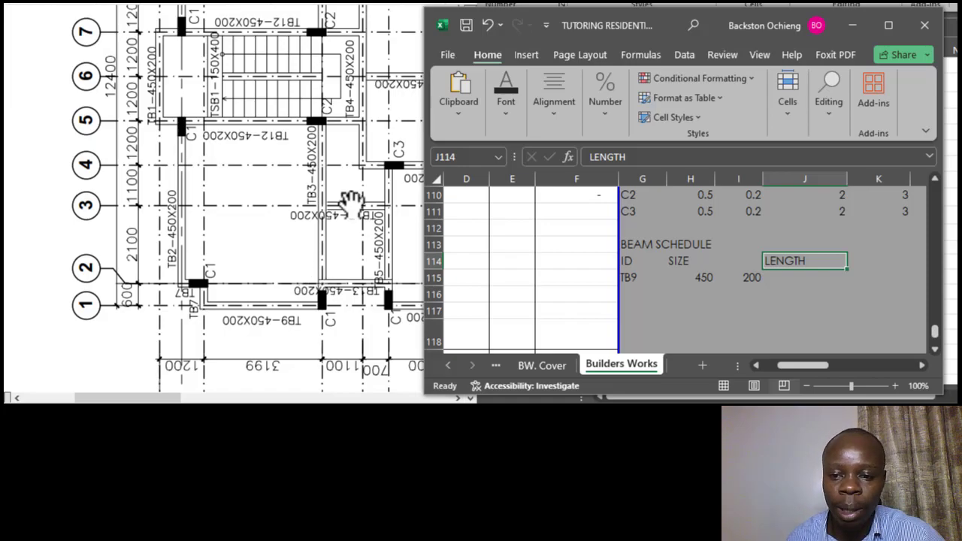
click(707, 278)
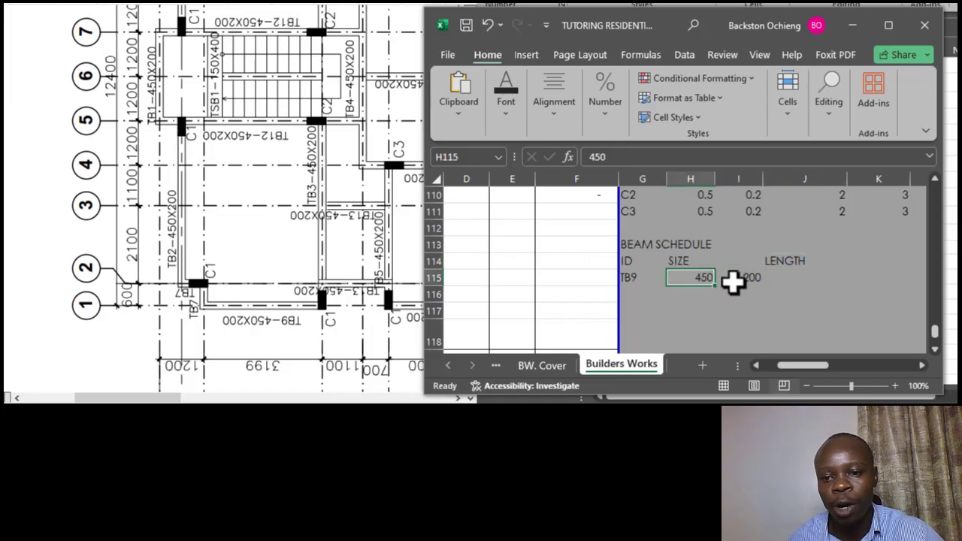
click(745, 280)
click(801, 279)
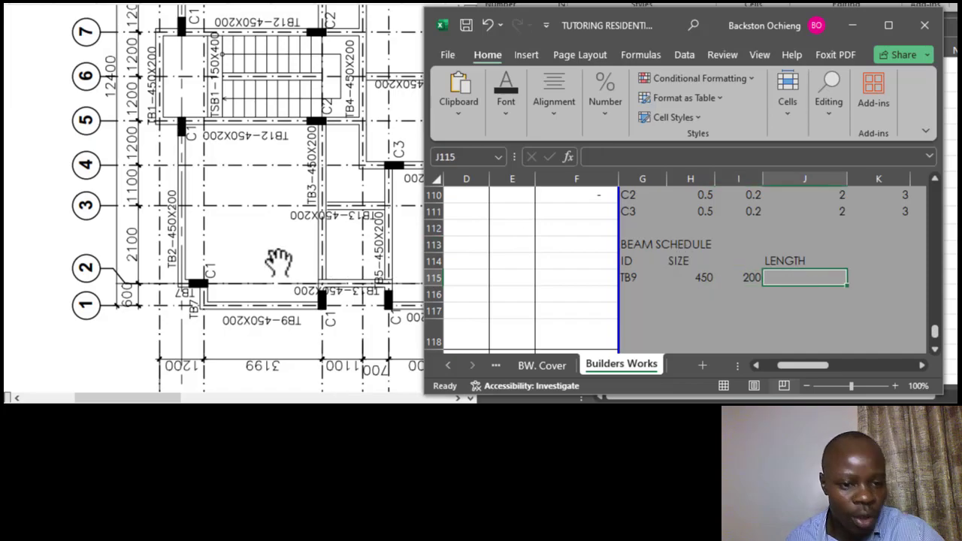
scroll(293, 275, down, 1)
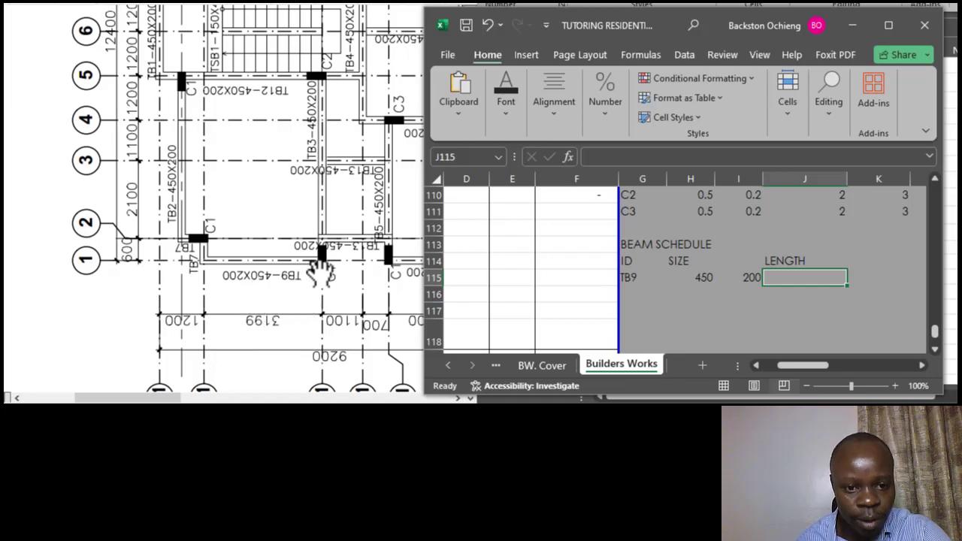
click(752, 291)
click(786, 279)
text(=3.199+0.1)
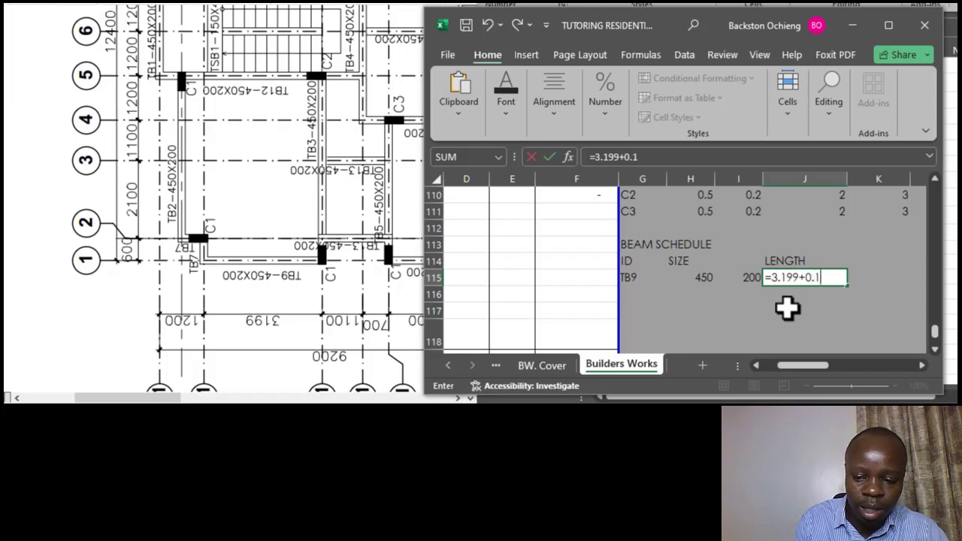
text(2)
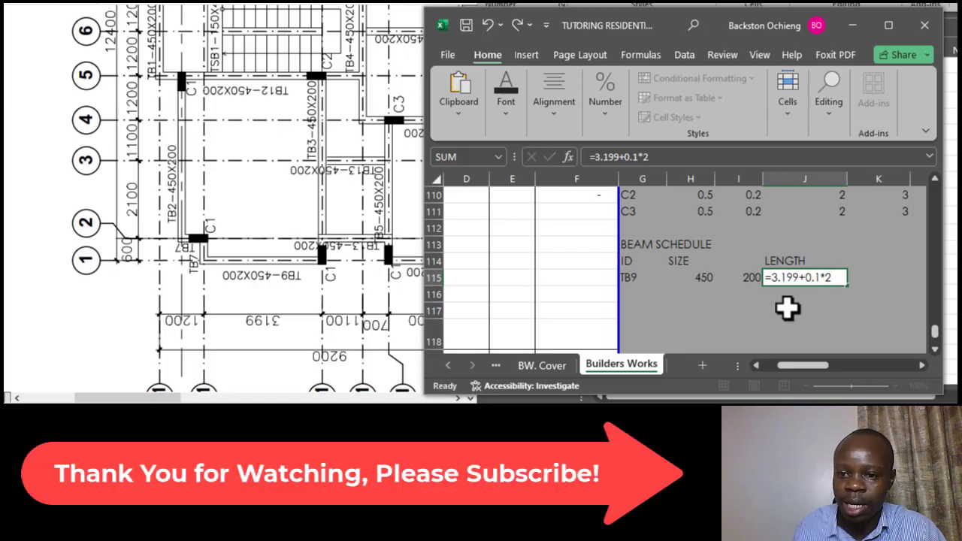
key(Return)
click(778, 276)
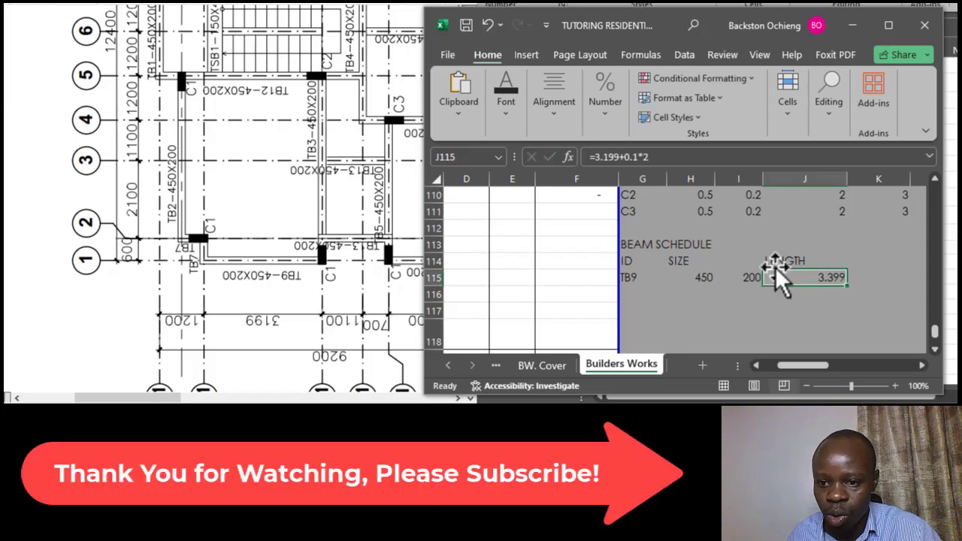
Step: Convert TB9's size to metres by entering 0.45 in cell H115 and 0.2 in cell I115
click(704, 277)
text(0.)
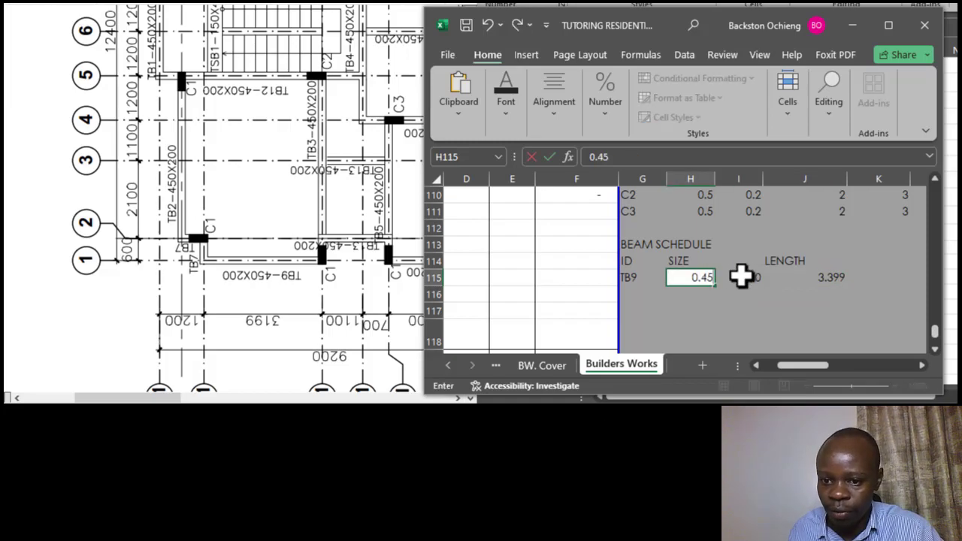
click(733, 279)
text(0.2)
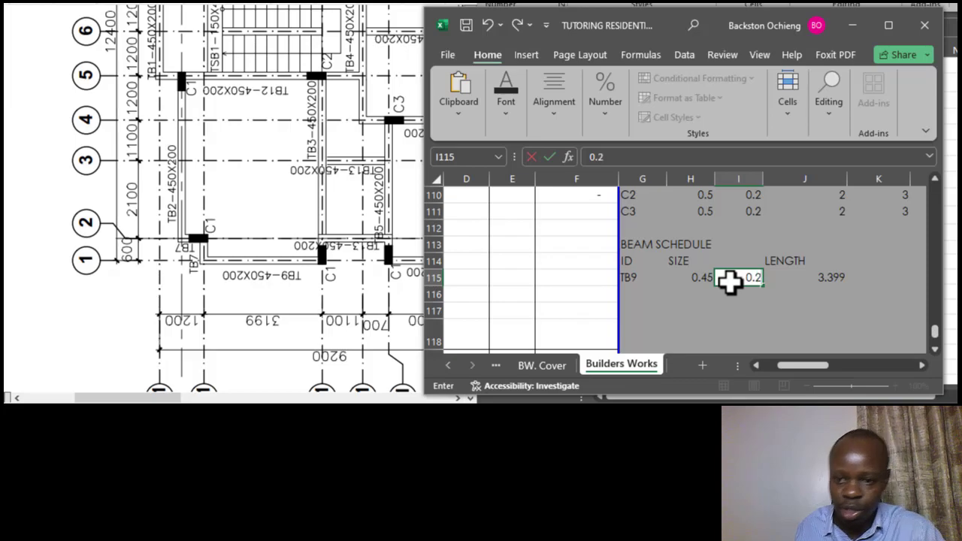
click(793, 261)
click(805, 278)
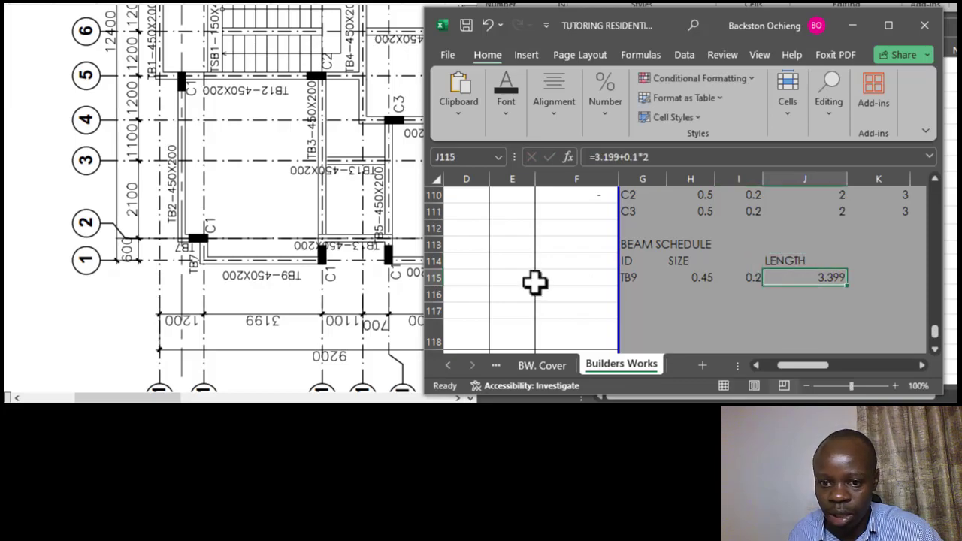
click(629, 279)
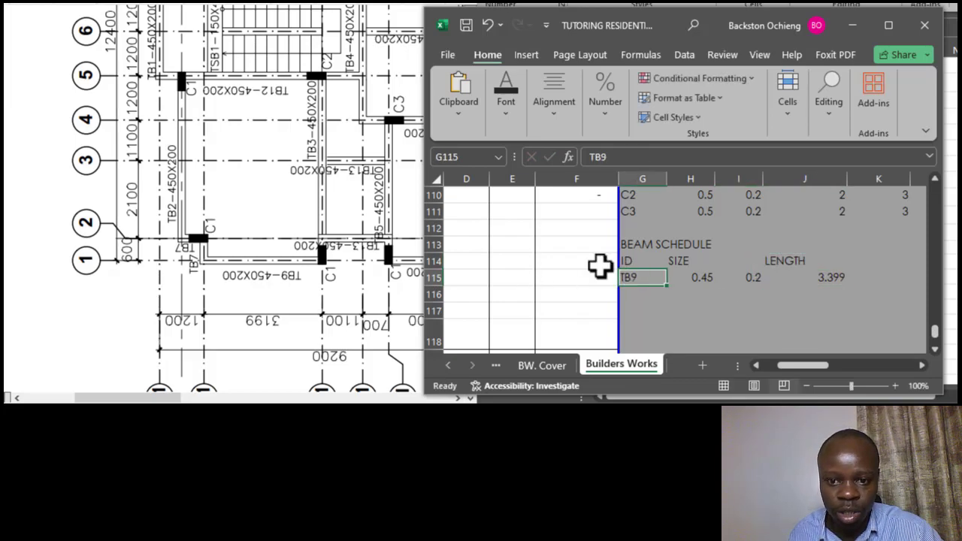
Step: Bring the beam beyond grid E1 into view on the layout and enter its ID TB10 in cell G116
click(224, 261)
drag(137, 399, 166, 401)
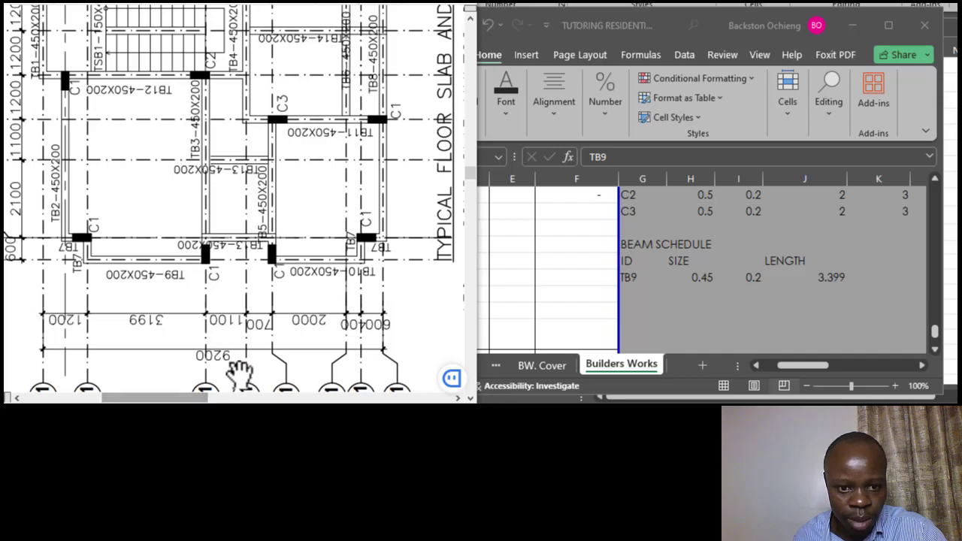
click(687, 285)
click(635, 296)
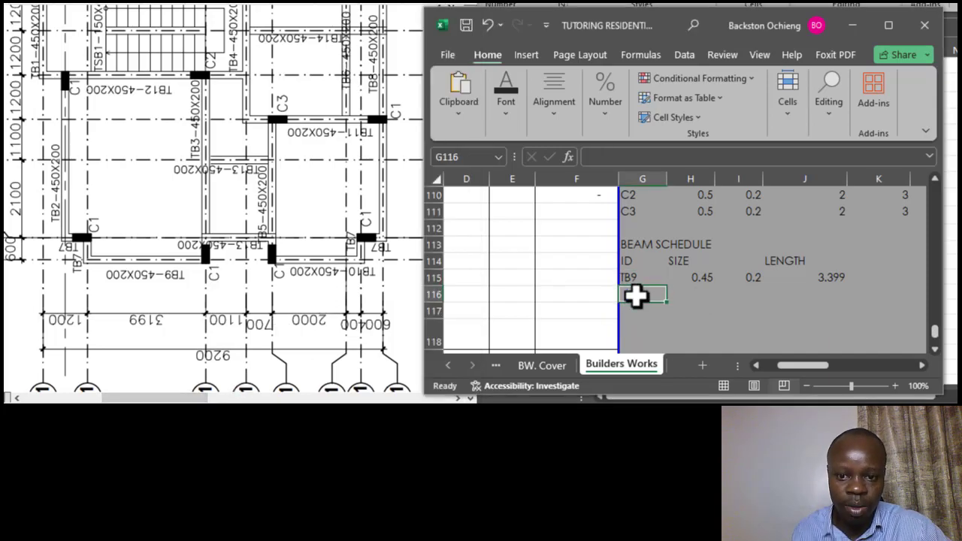
text(TB9)
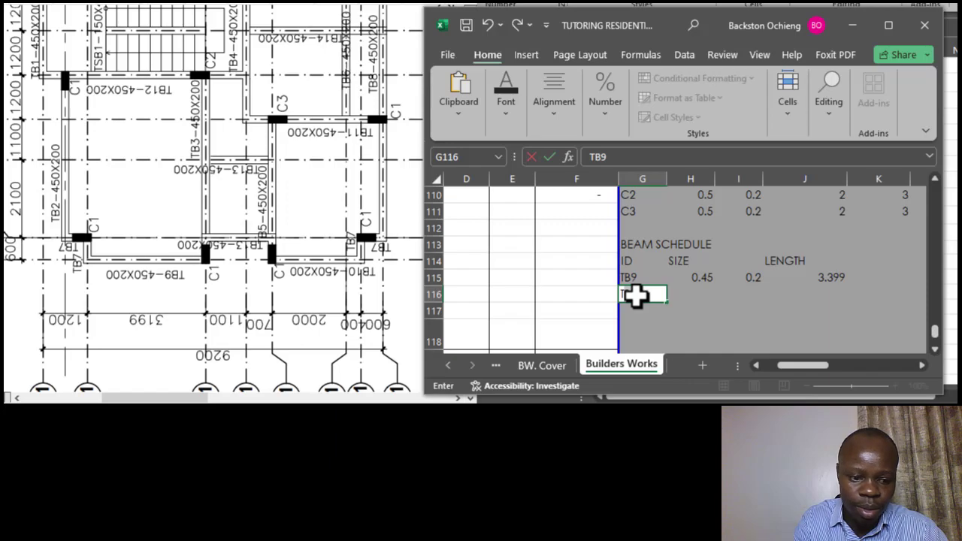
click(726, 296)
Step: Copy TB9's size values 0.45 and 0.2 down to cells H116 and I116 for beam TB10
click(704, 279)
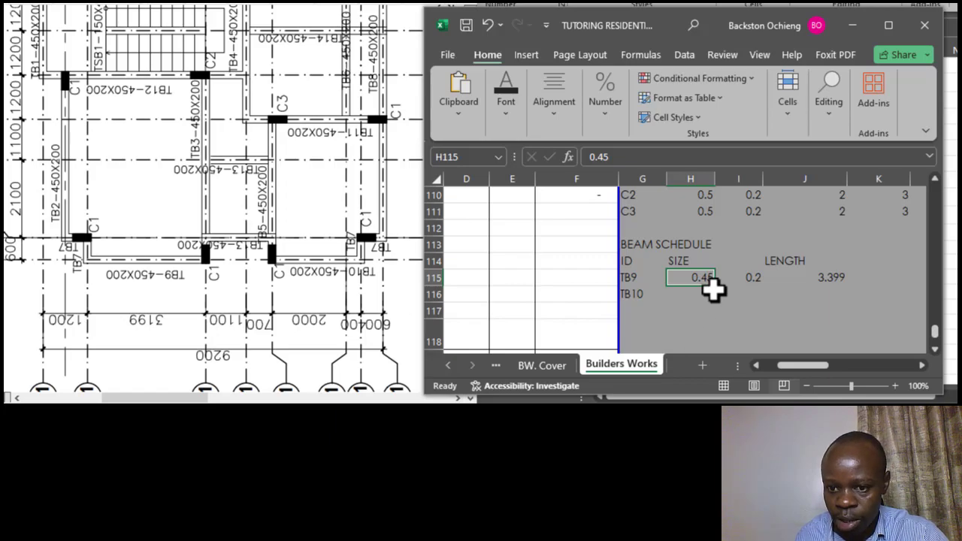
drag(715, 286, 793, 294)
click(744, 274)
click(786, 263)
click(819, 279)
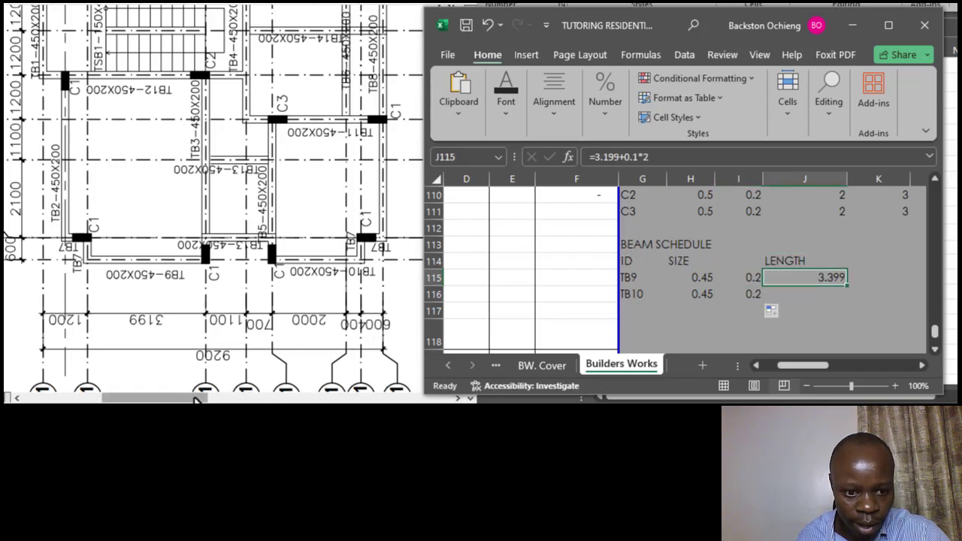
Step: Enter TB10's length in cell J116 as the formula =2+0.4+0.1*2, using the grid E1 to G1 dimensions from the layout
click(195, 400)
mouse_move(185, 402)
mouse_down()
mouse_move(197, 401)
mouse_move(187, 400)
mouse_up()
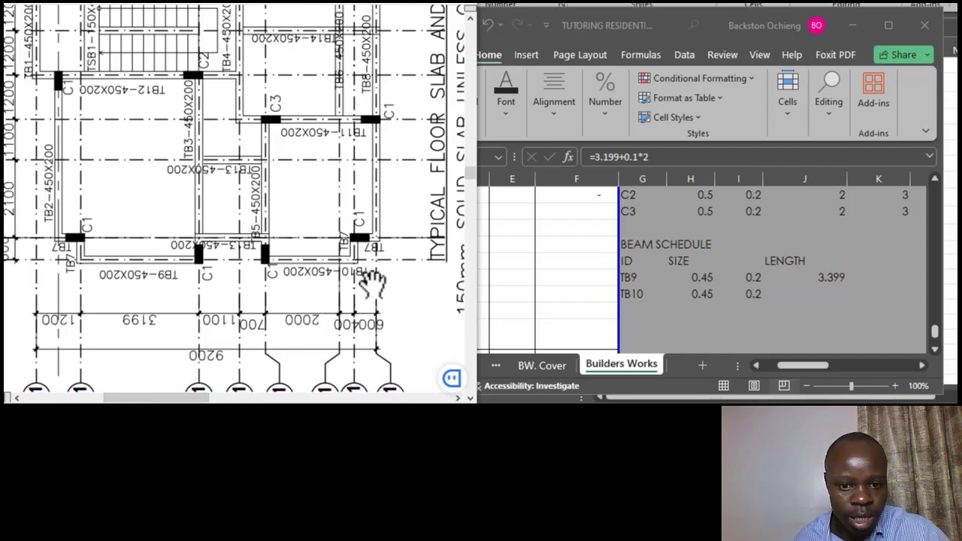
scroll(444, 362, down, 2)
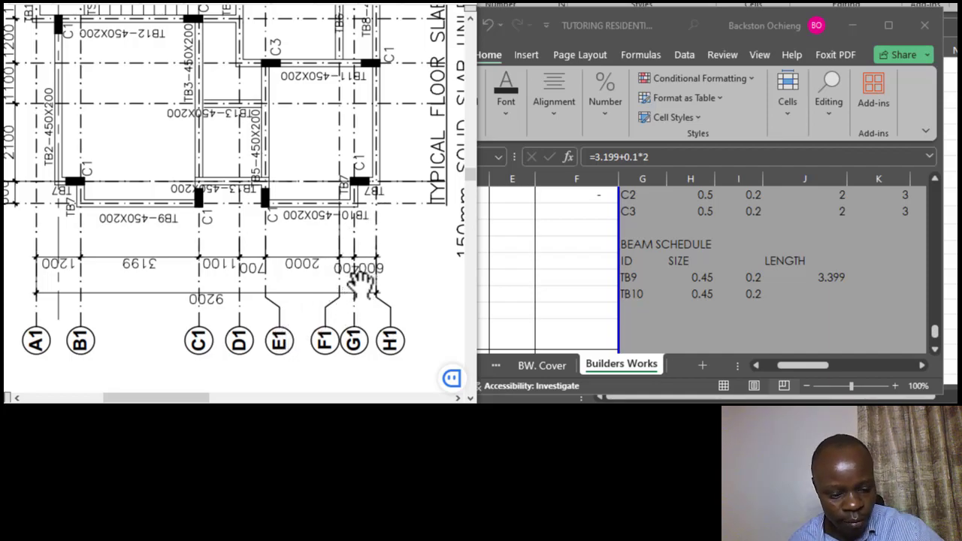
scroll(357, 276, up, 2)
scroll(359, 282, up, 1)
scroll(346, 226, down, 2)
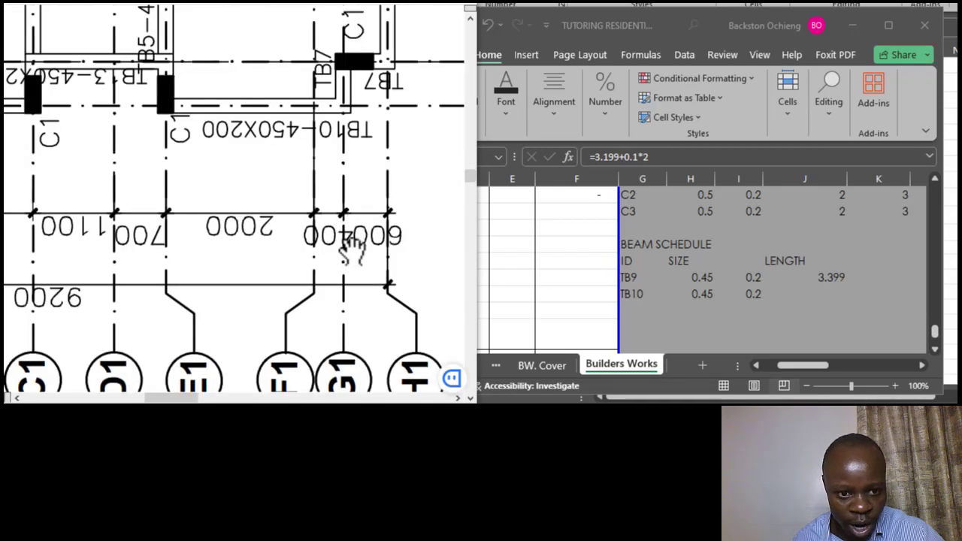
scroll(355, 252, down, 1)
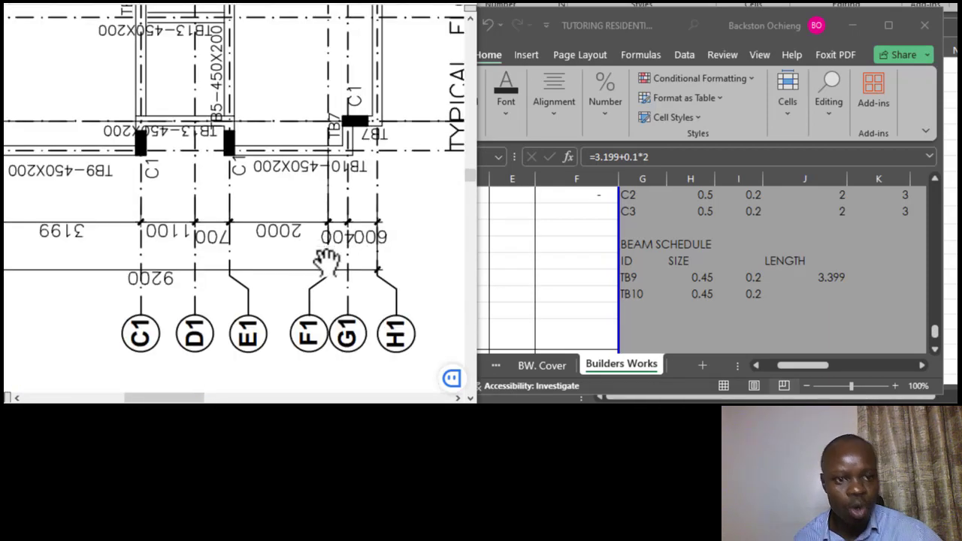
click(823, 312)
click(822, 308)
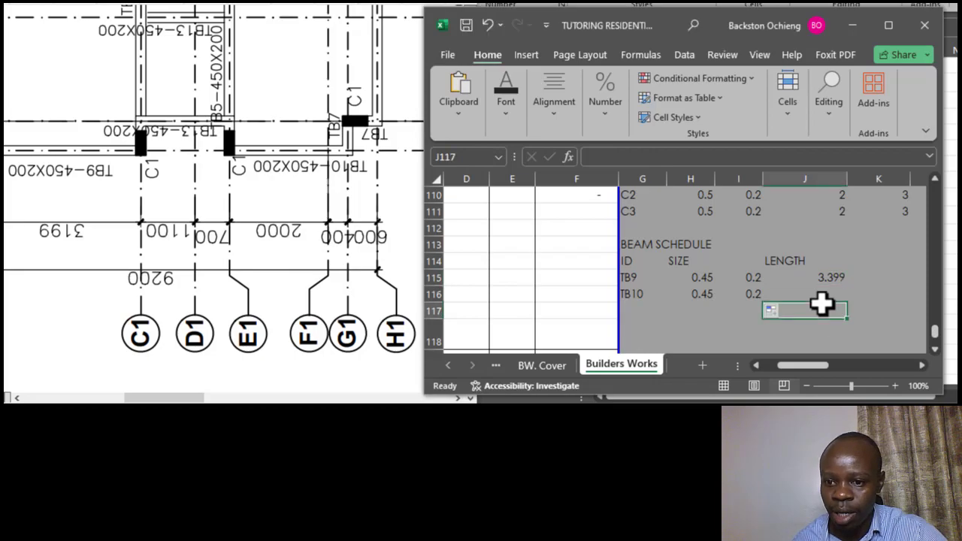
click(824, 295)
text(=2+0.4+)
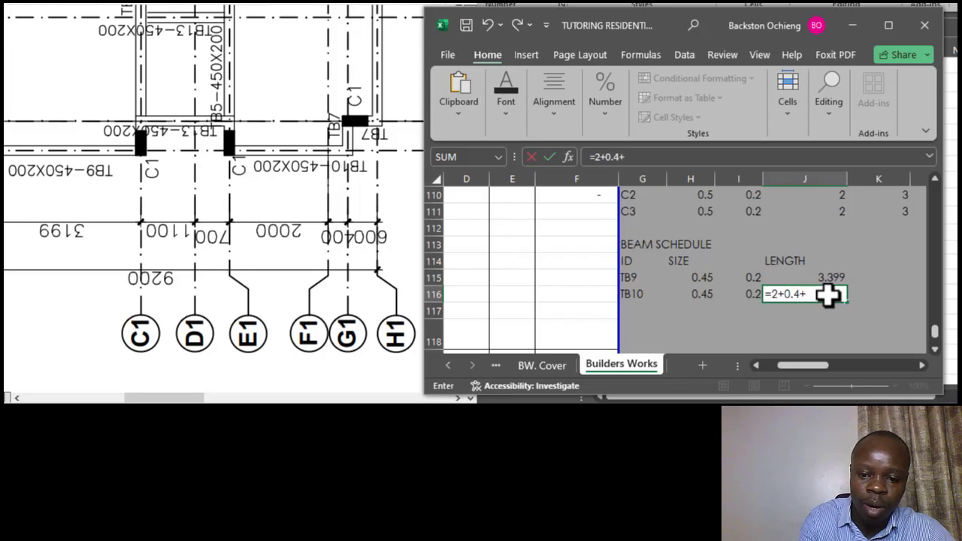
text(2)
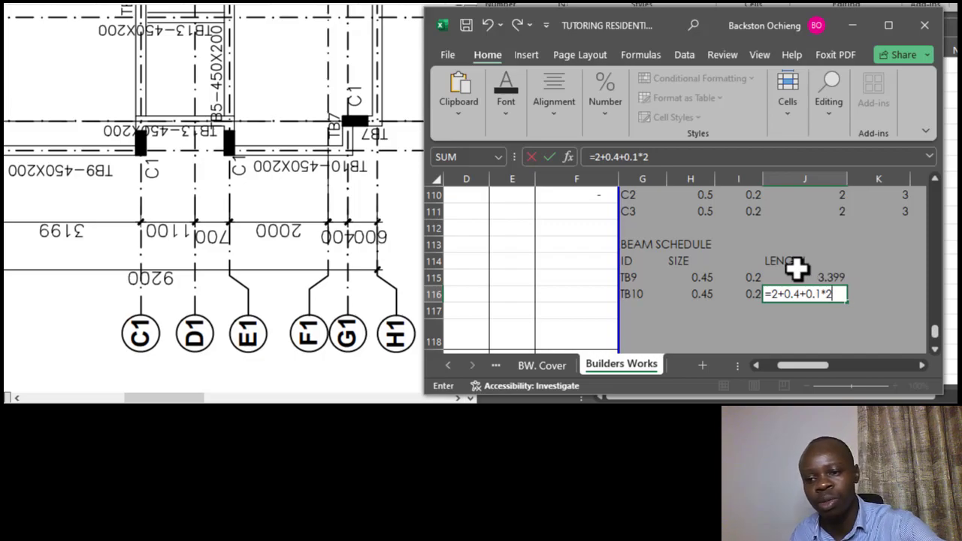
key(Return)
click(819, 296)
Step: Locate the short corner beam near grids 1 and 2 on the layout and enter its ID TB7 in cell G117
click(639, 310)
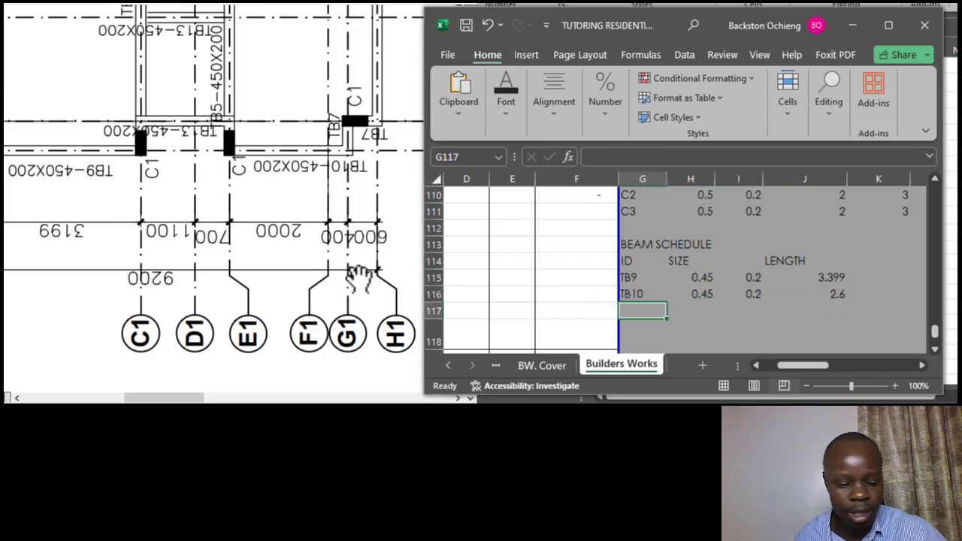
scroll(256, 219, down, 2)
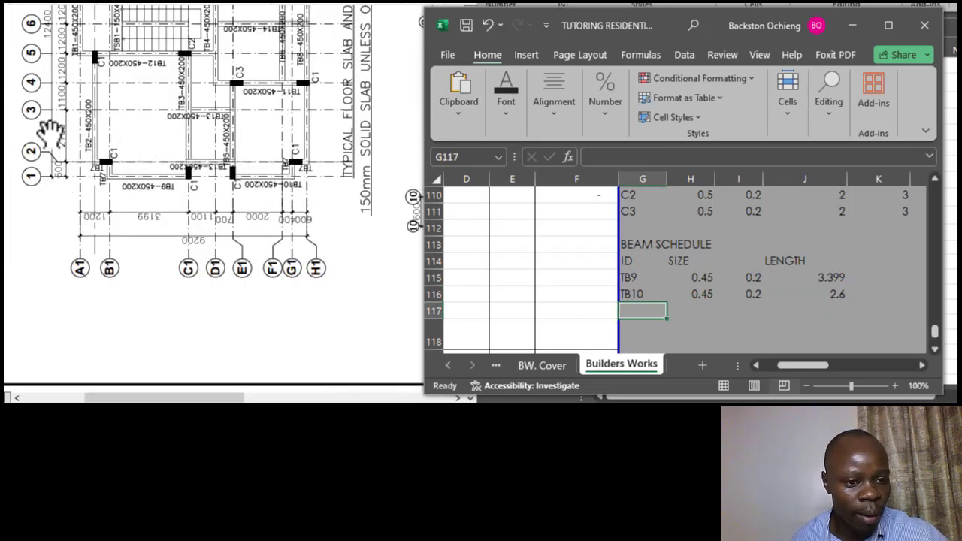
scroll(51, 134, up, 2)
scroll(90, 184, down, 2)
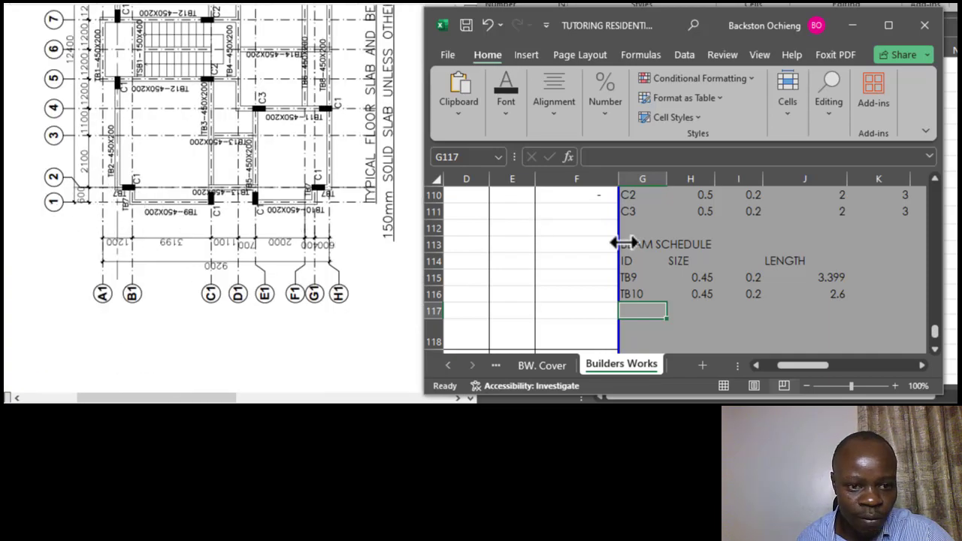
click(717, 322)
click(638, 310)
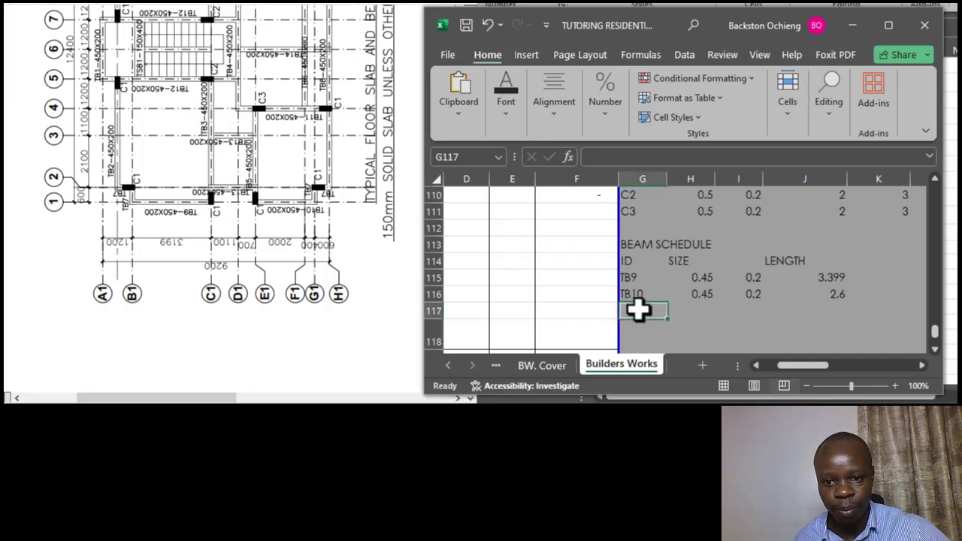
text(TB)
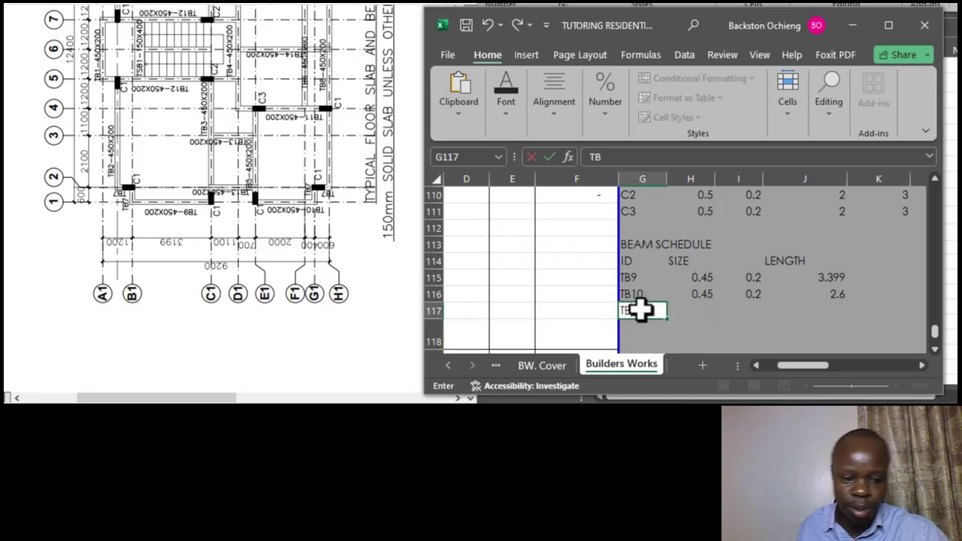
text(7)
click(658, 260)
click(646, 310)
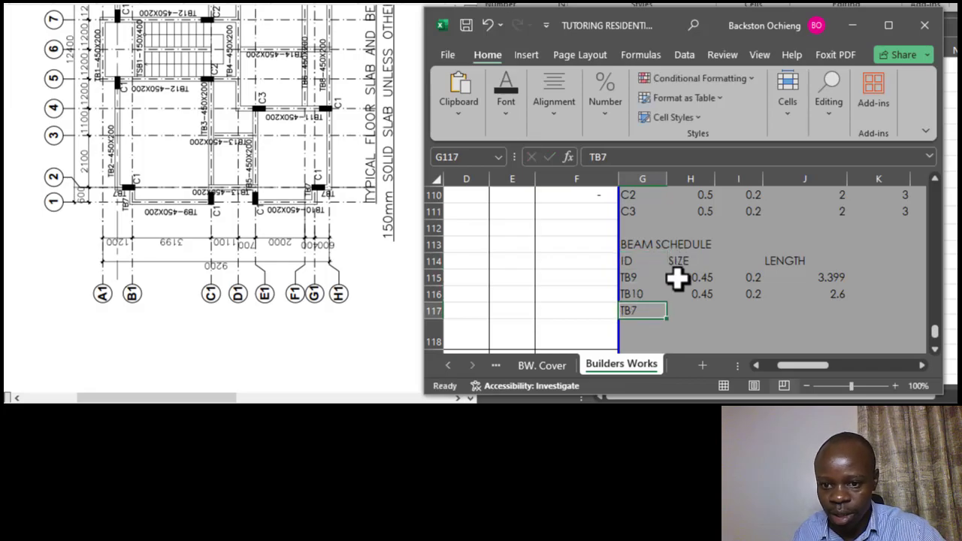
Step: Move the beam schedule's LENGTH heading and values from J114:J116 to K114:K116
click(699, 284)
click(745, 283)
drag(803, 257, 853, 274)
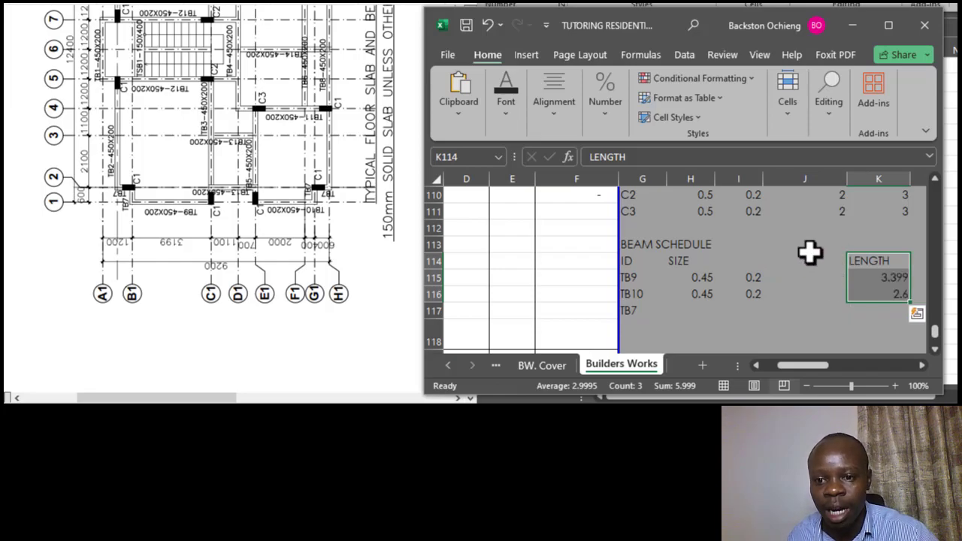
Step: Add the heading NUMBER in the vacated cell J114 of the beam schedule
click(808, 261)
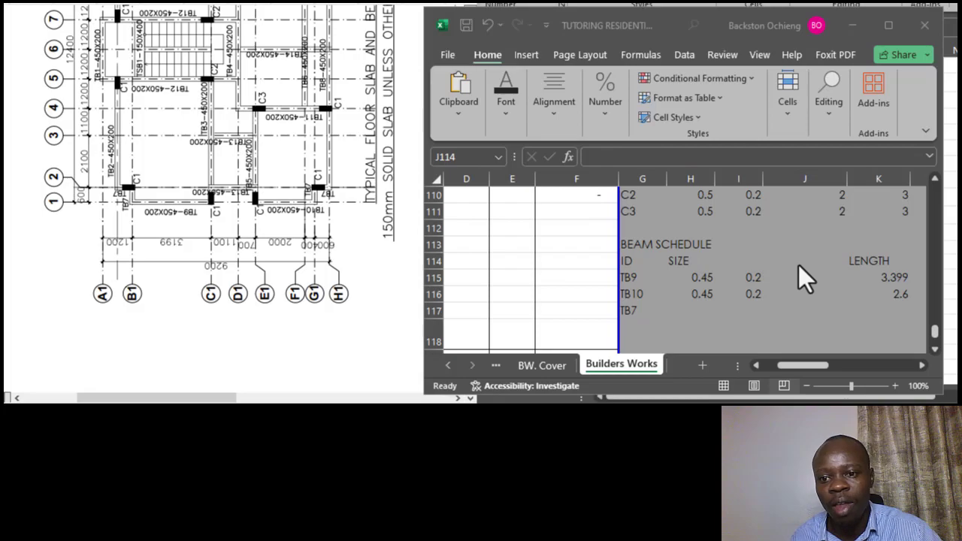
click(817, 278)
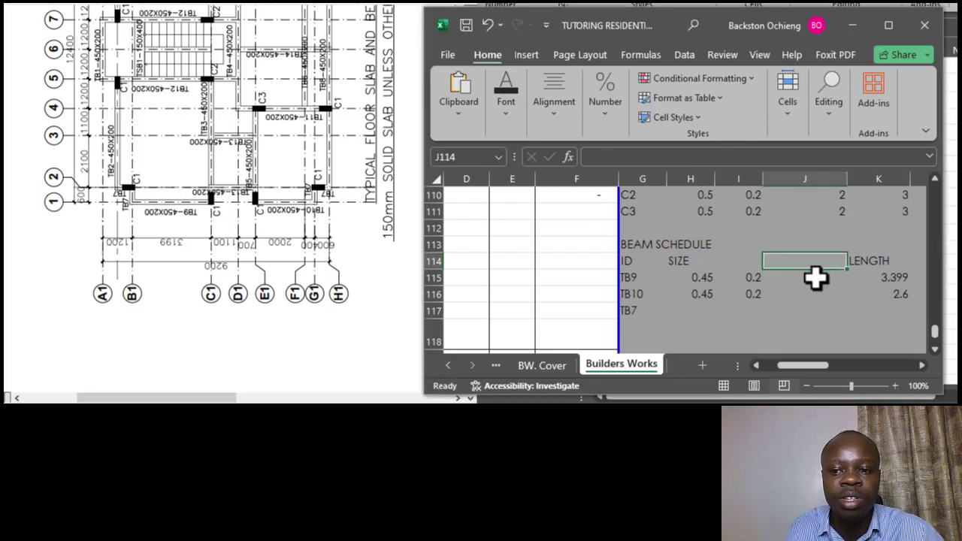
text(NUMBER)
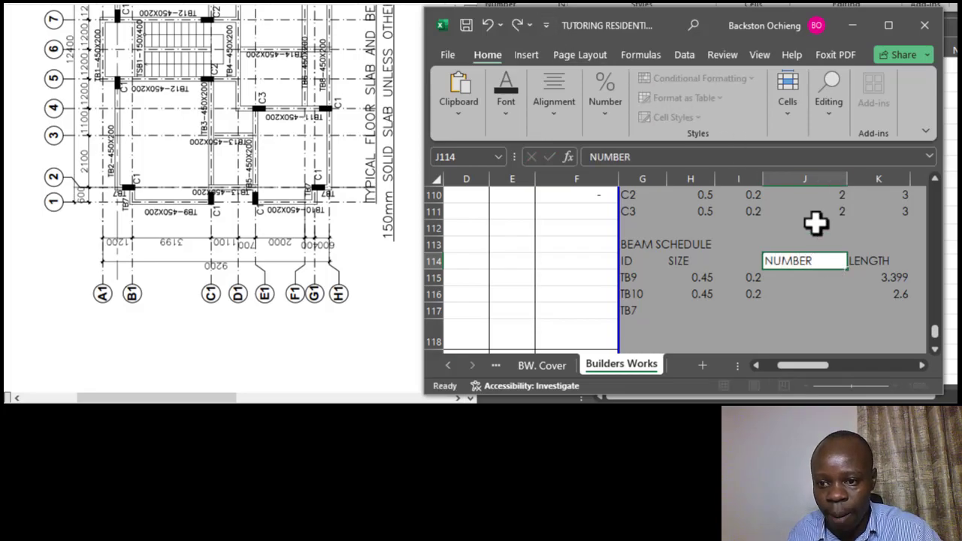
click(816, 224)
click(799, 261)
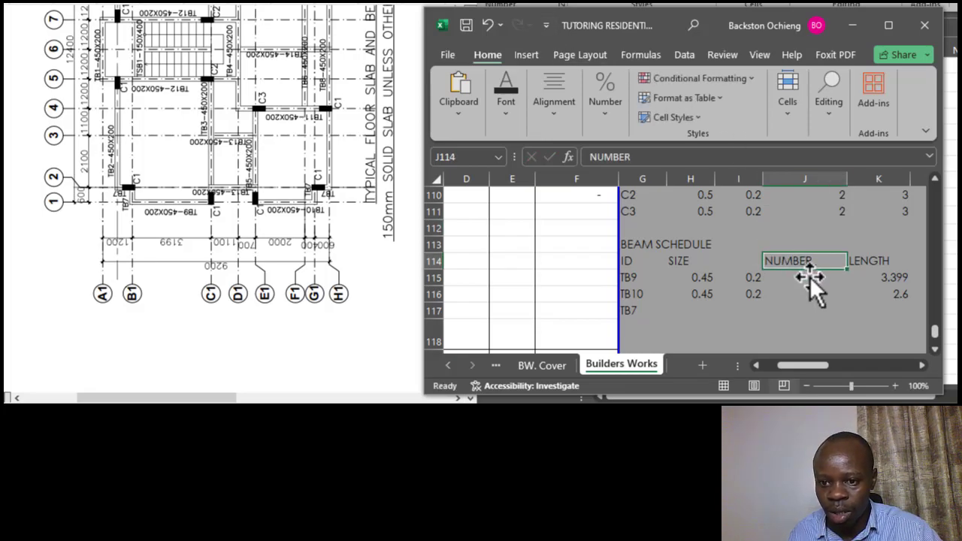
click(810, 277)
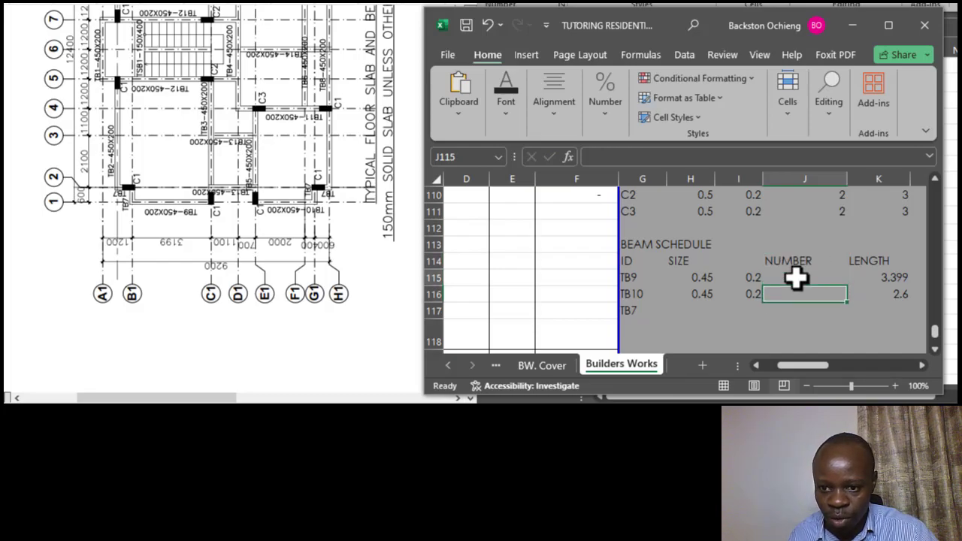
click(810, 295)
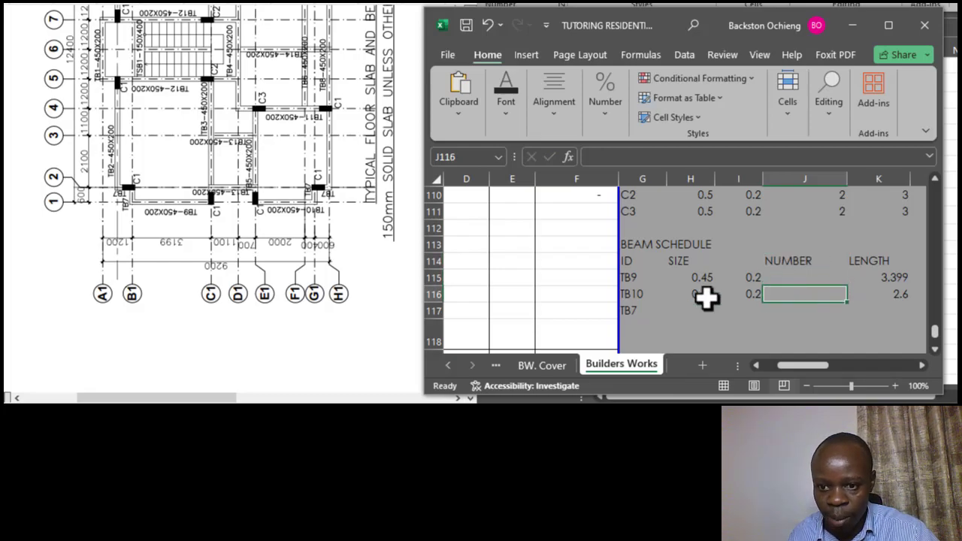
click(650, 313)
click(703, 310)
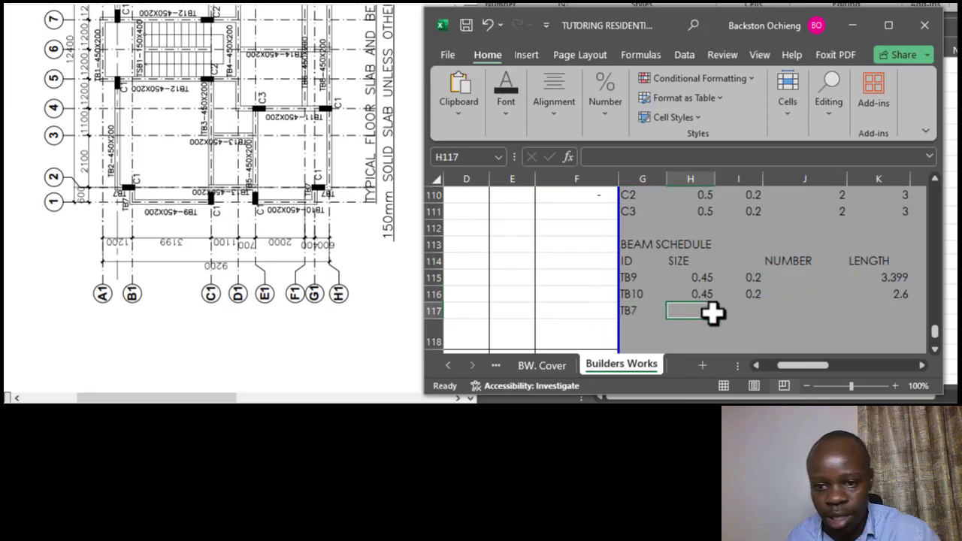
click(755, 308)
click(703, 298)
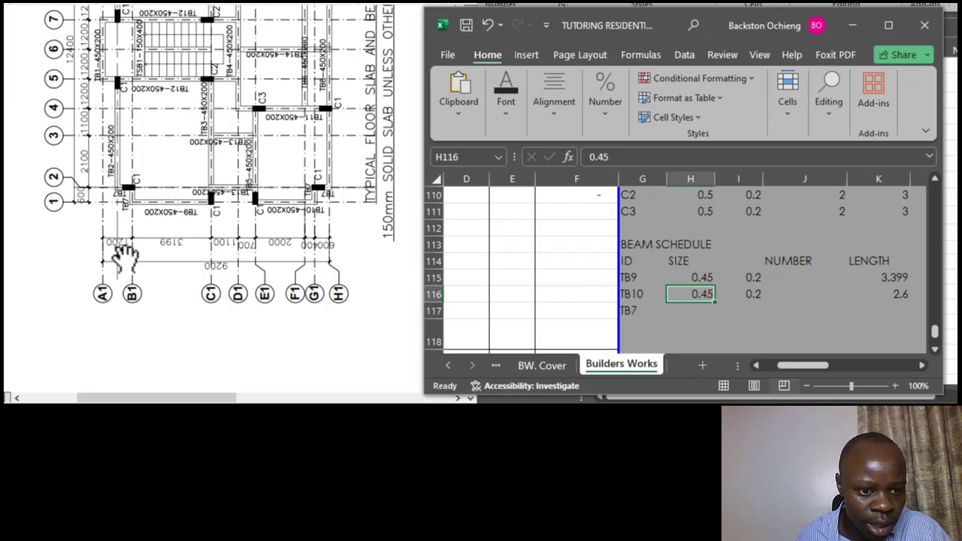
Step: Examine the TB7 beams and the A1 to B1 dimension around column C1 on the structural layout
scroll(116, 198, up, 3)
scroll(140, 204, down, 2)
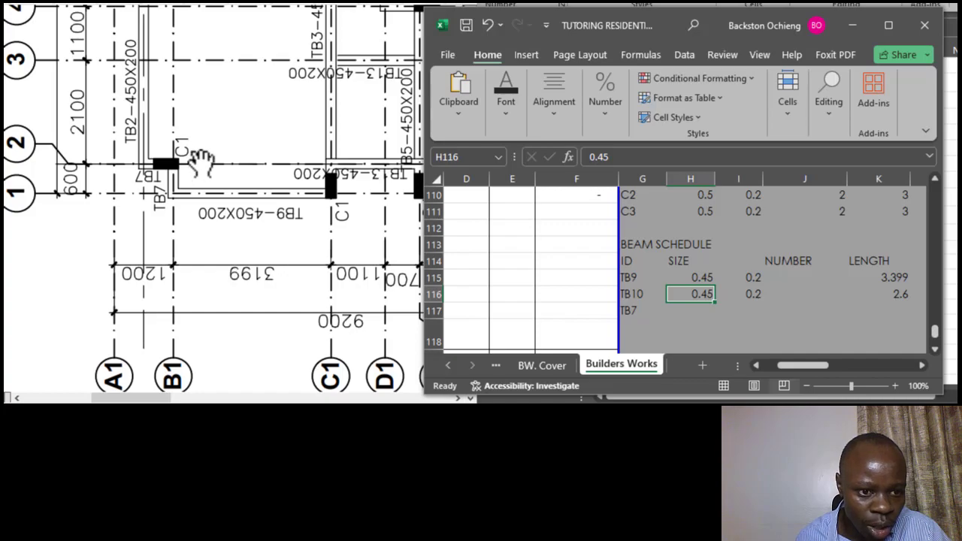
scroll(207, 147, down, 1)
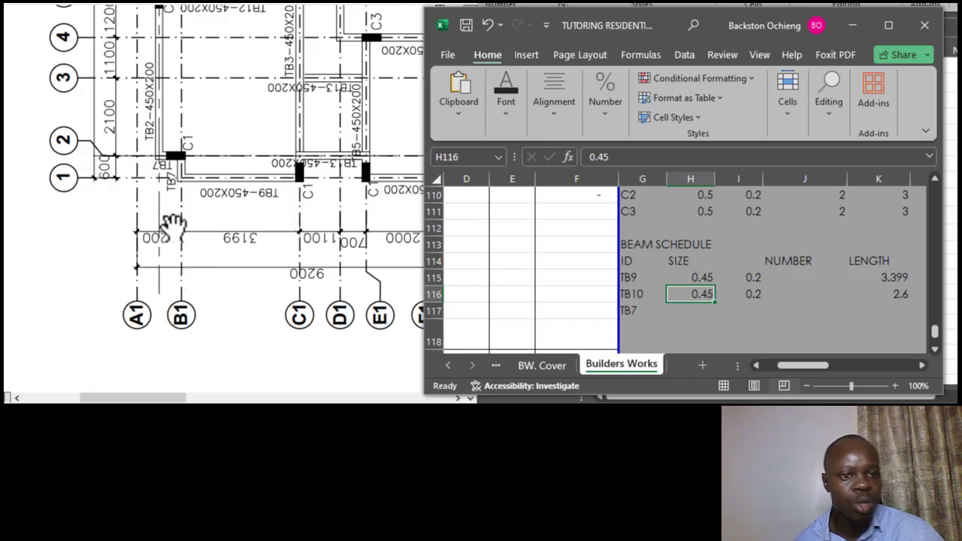
scroll(188, 211, up, 1)
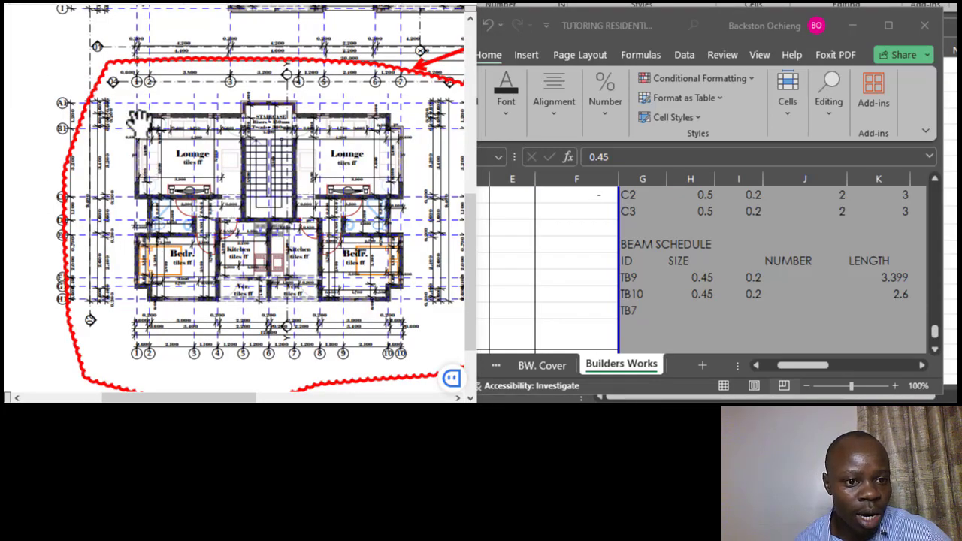
Step: Inspect the architectural floor plan's wall offsets and dimensions between grids A1 and B1 beside the staircase
scroll(139, 117, up, 5)
scroll(278, 151, down, 3)
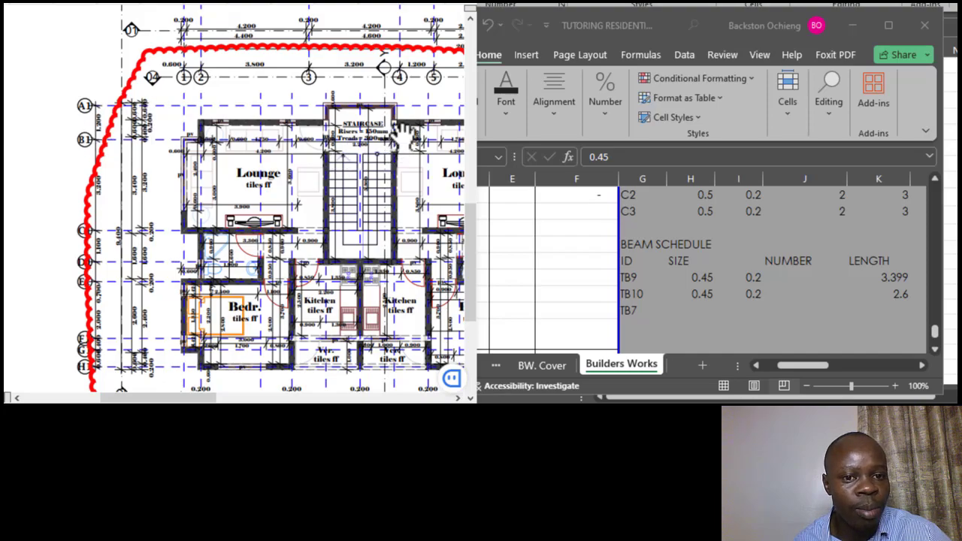
scroll(328, 120, up, 3)
scroll(328, 120, down, 3)
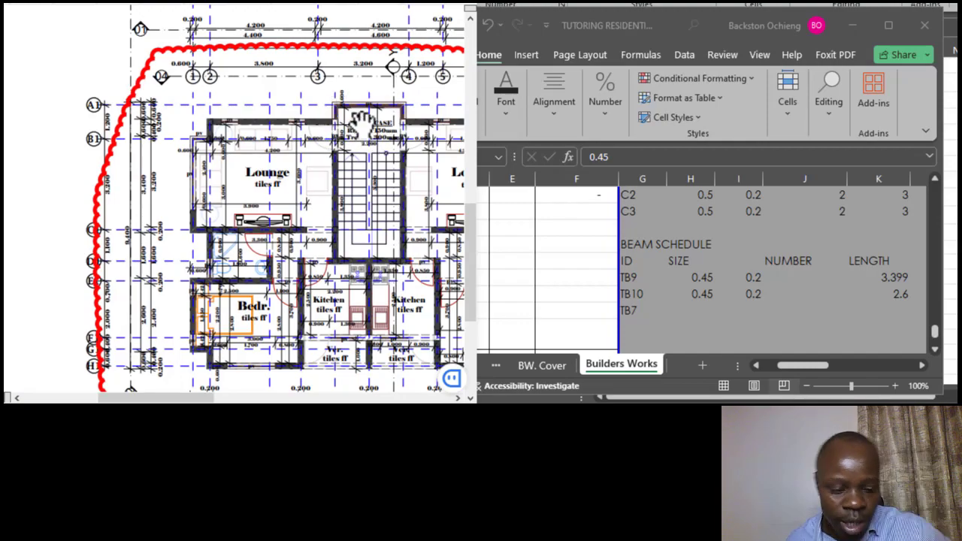
scroll(346, 113, up, 3)
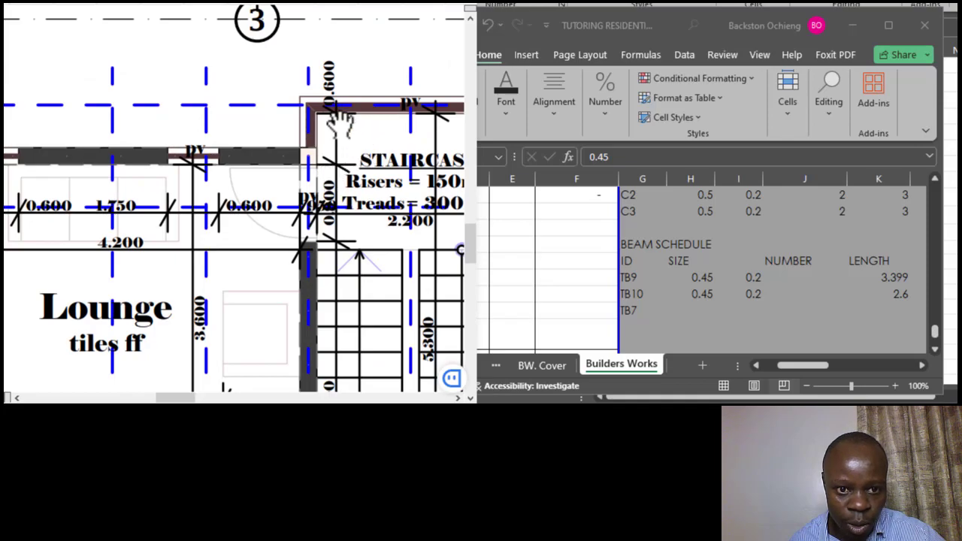
scroll(340, 109, down, 2)
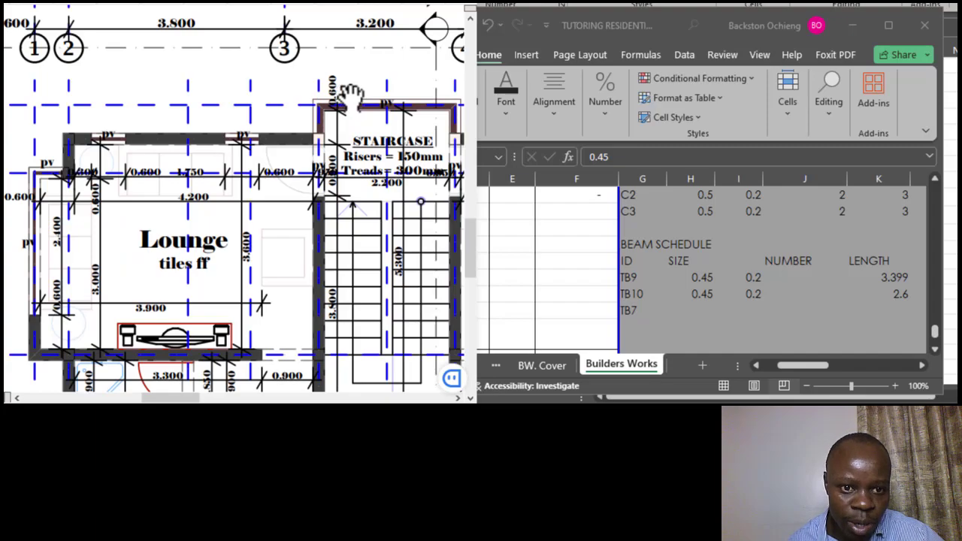
scroll(382, 120, down, 1)
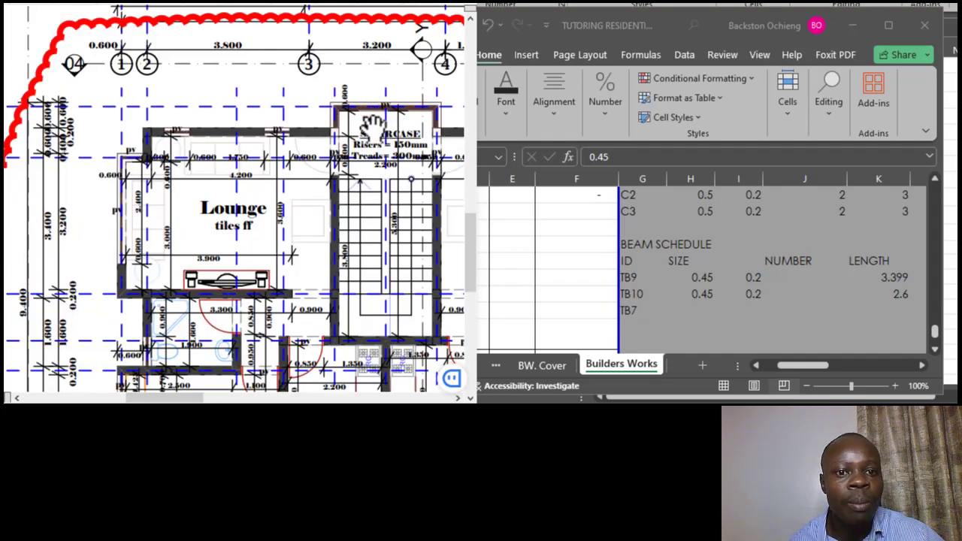
scroll(339, 111, up, 2)
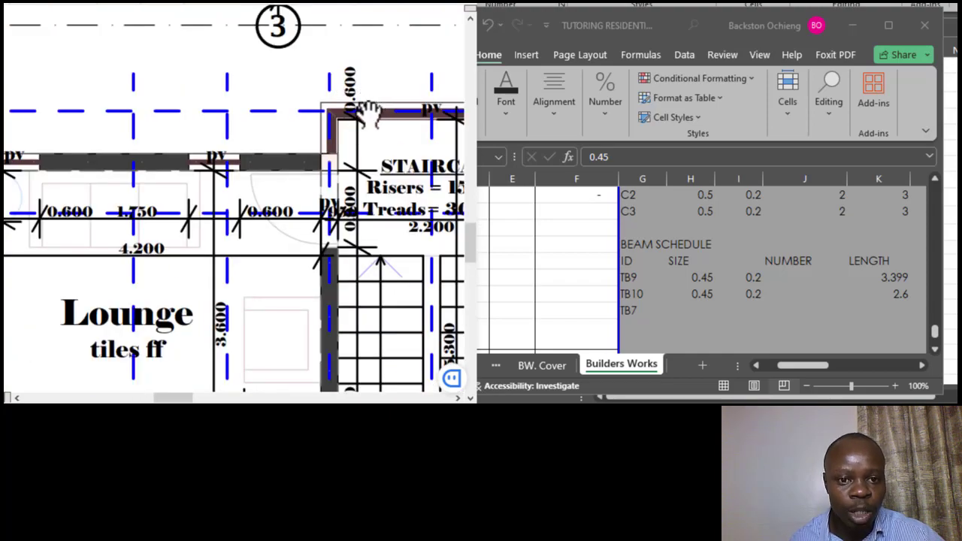
scroll(367, 117, down, 1)
scroll(367, 120, down, 1)
scroll(367, 124, up, 2)
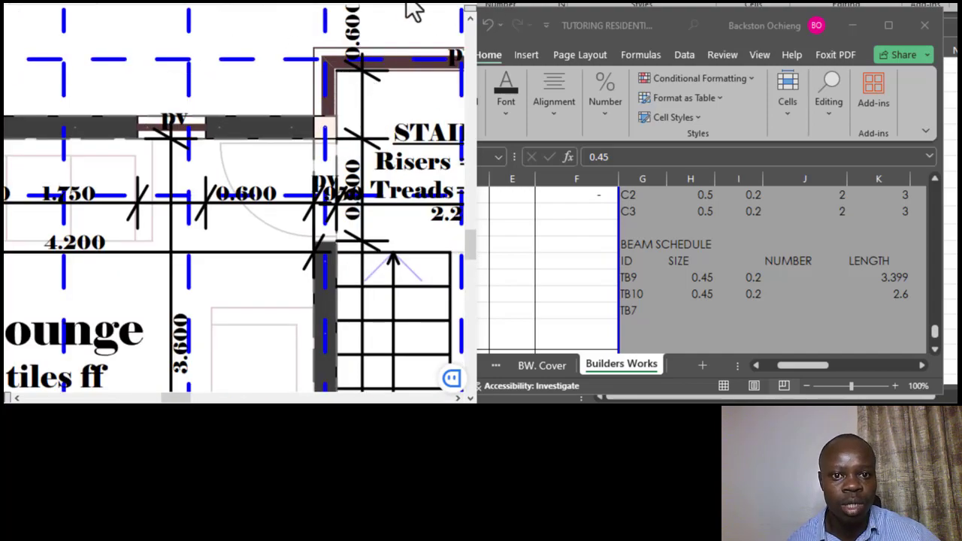
Step: Return to the typical floor structural layout and review beam TB7 against the dimensions around grids 1, 2 and B1
click(428, 8)
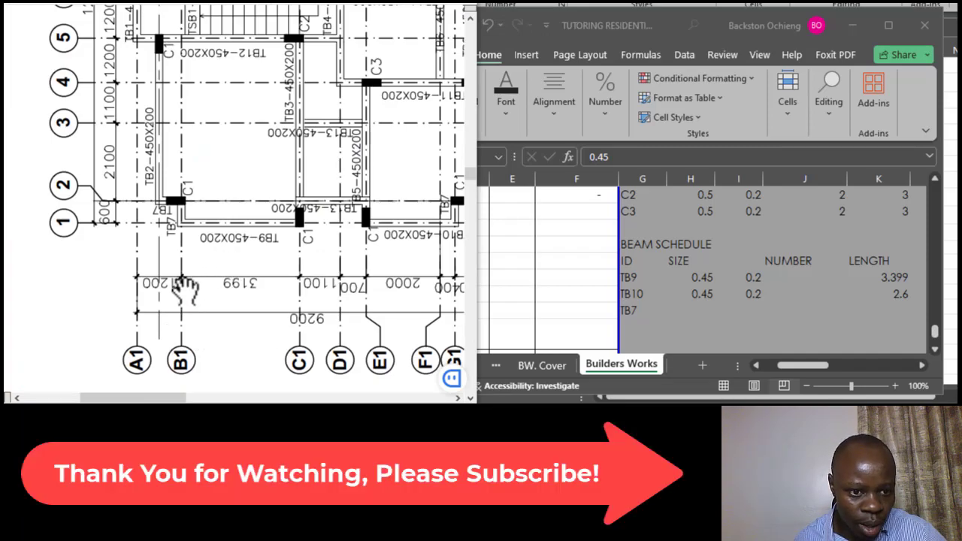
scroll(200, 245, up, 1)
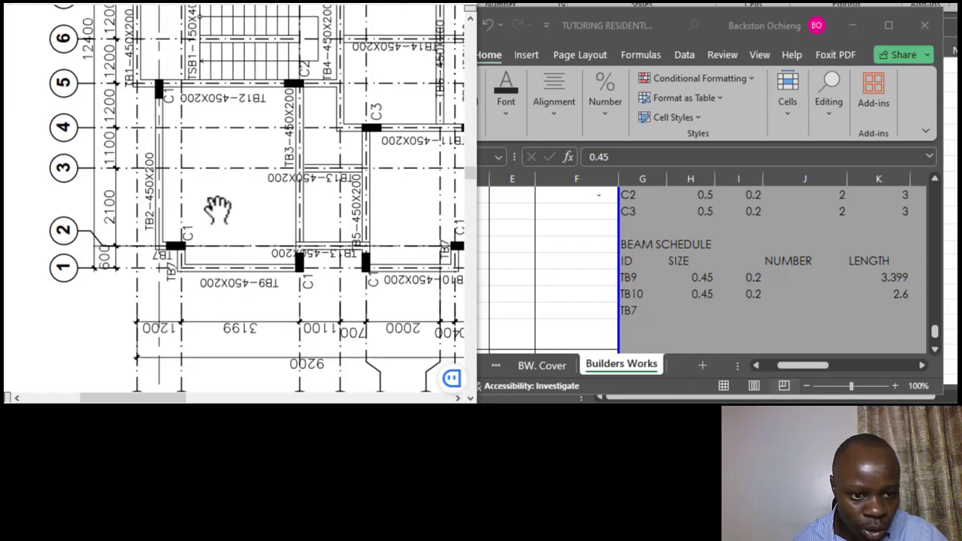
scroll(214, 202, down, 1)
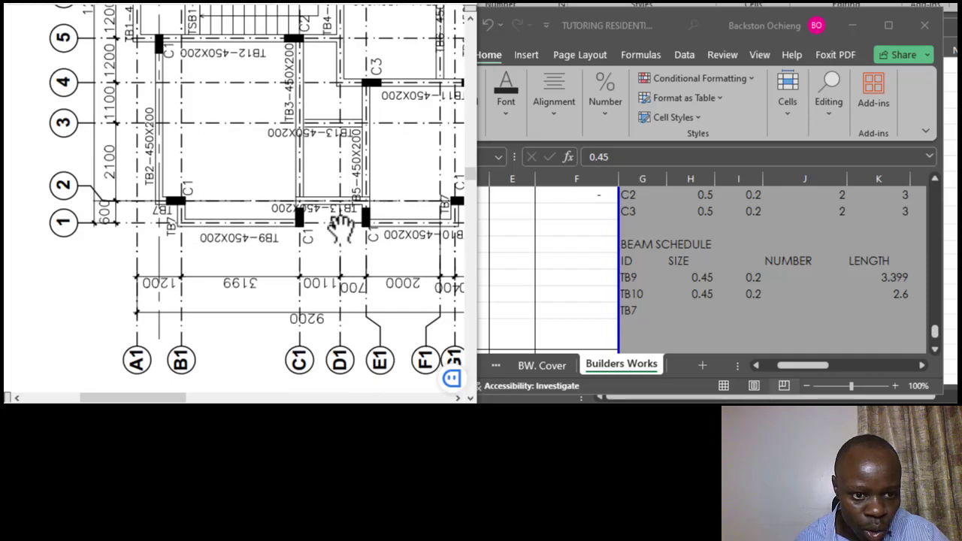
Step: Enter the TB7 beam length in K117 of the beam schedule as the formula =0.6+0.2
click(690, 294)
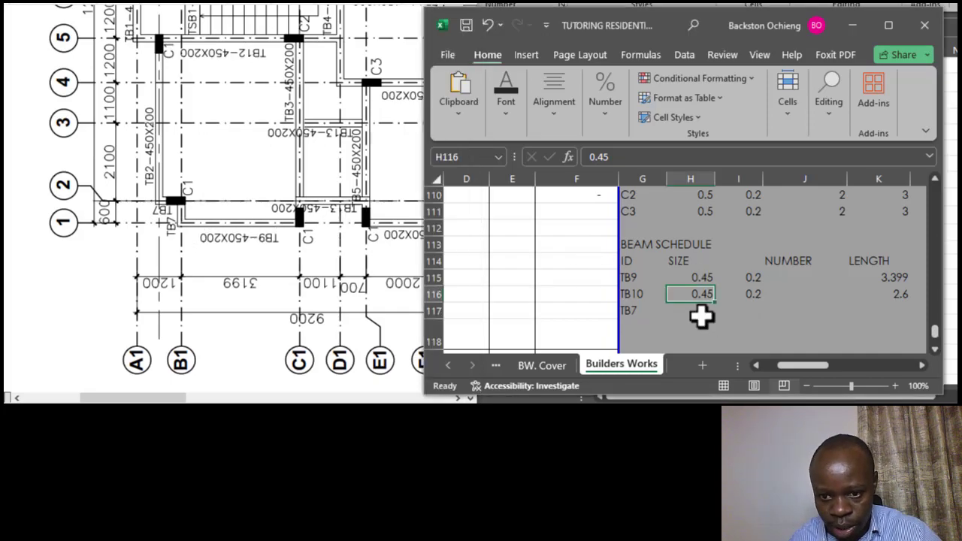
click(701, 314)
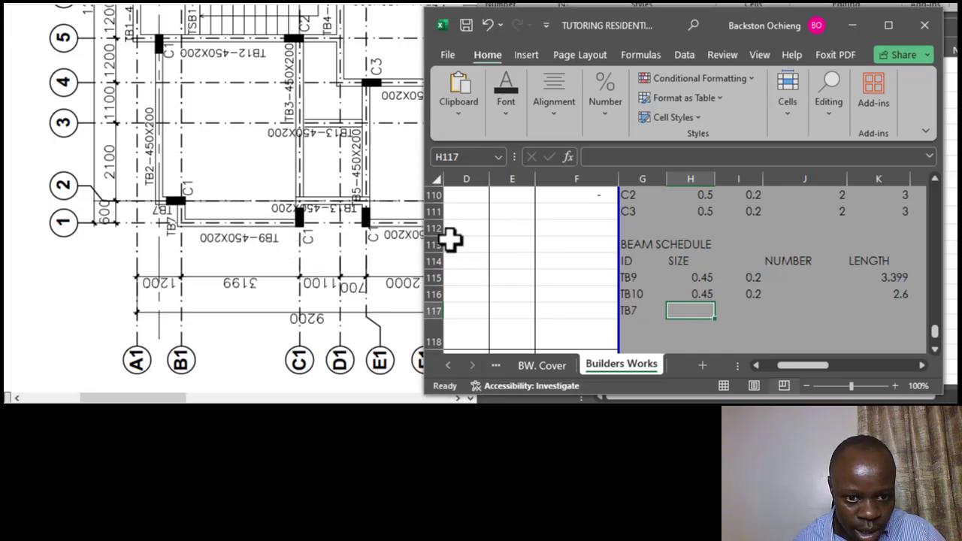
click(739, 311)
click(746, 298)
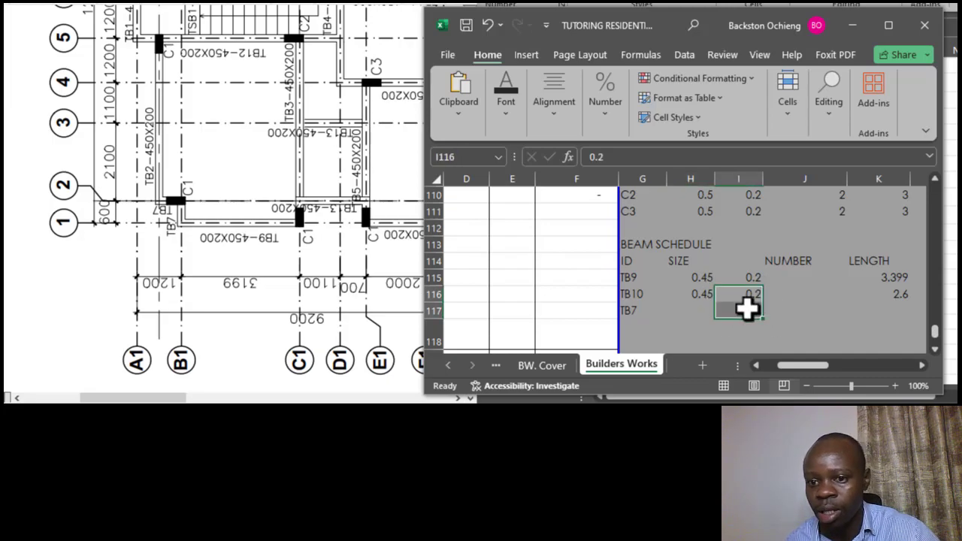
click(747, 309)
click(778, 312)
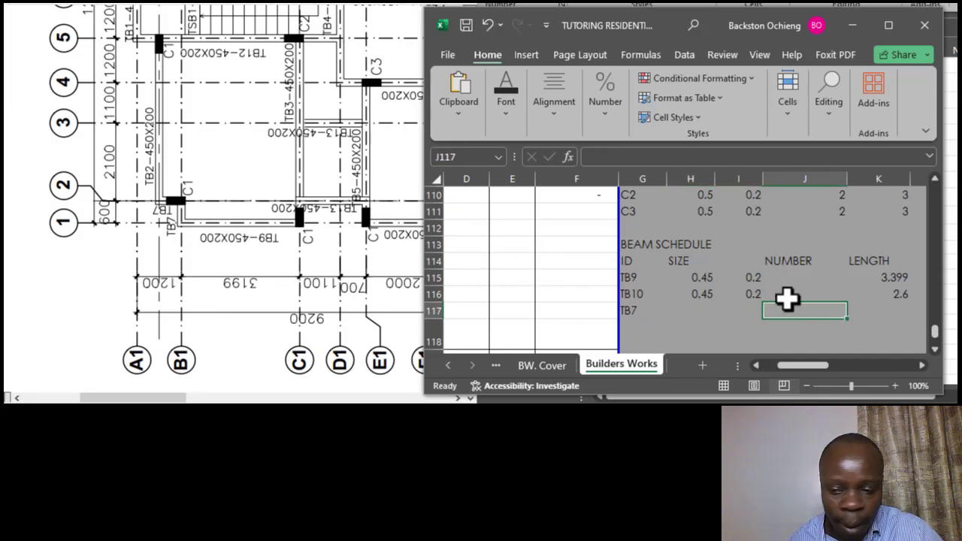
click(879, 316)
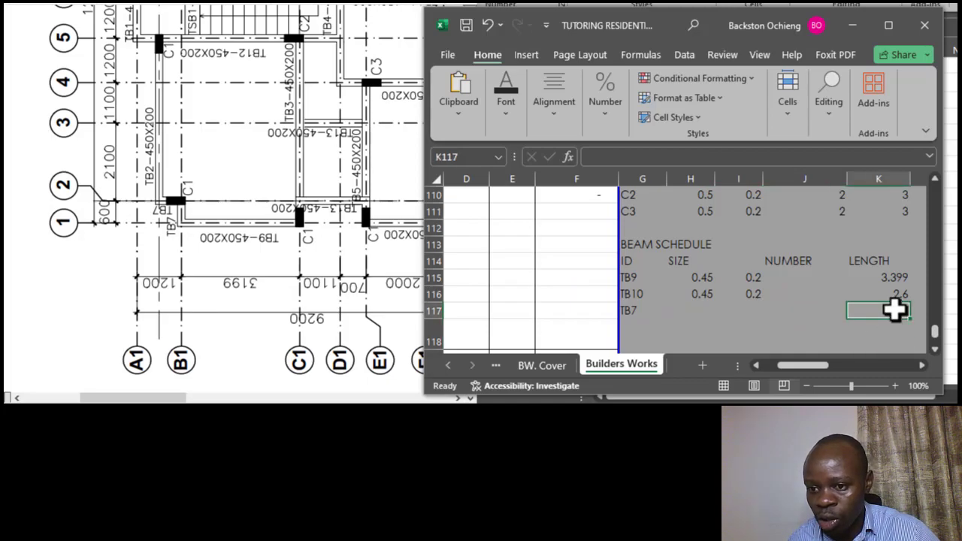
text(=0.6+0.)
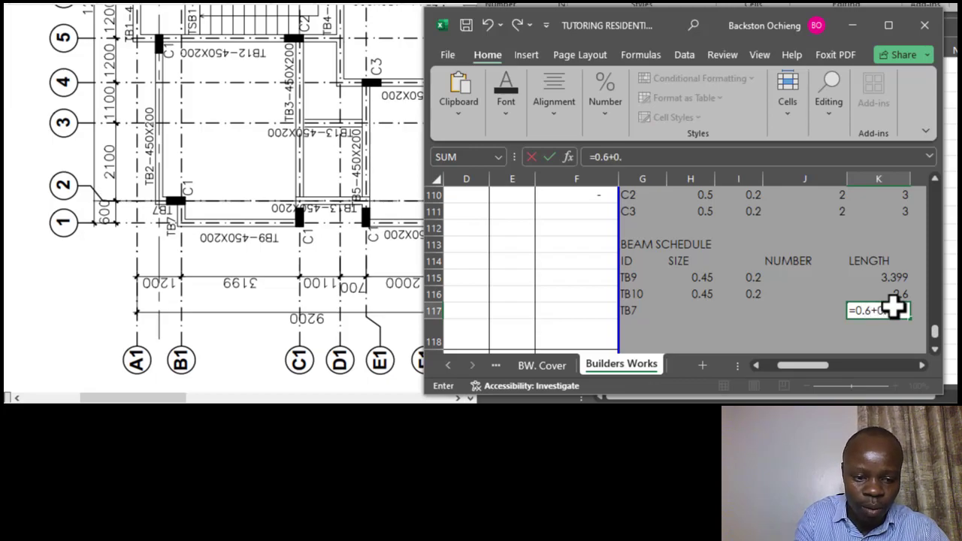
text(2)
key(Return)
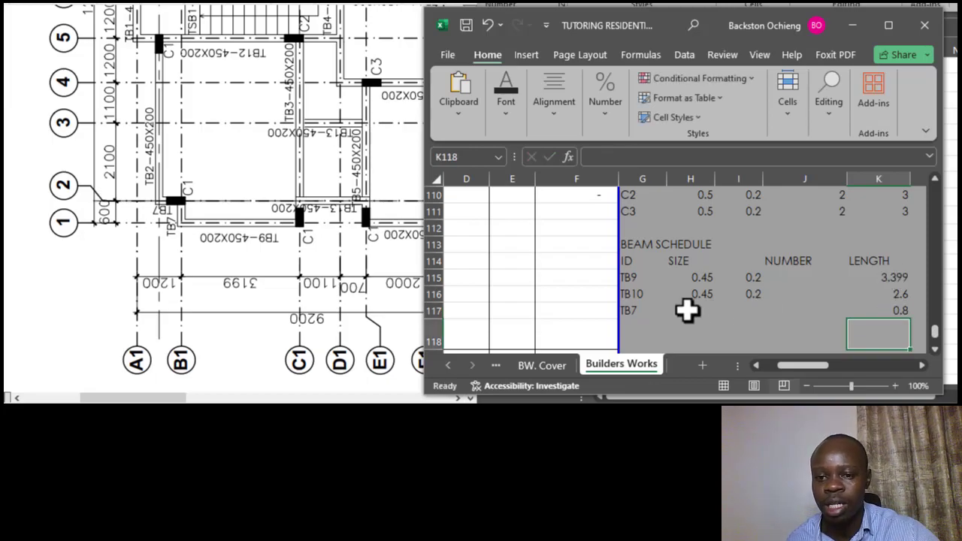
Step: Add beam ID TB3 in G118 below TB7 and fit row 118's height to its contents
click(643, 312)
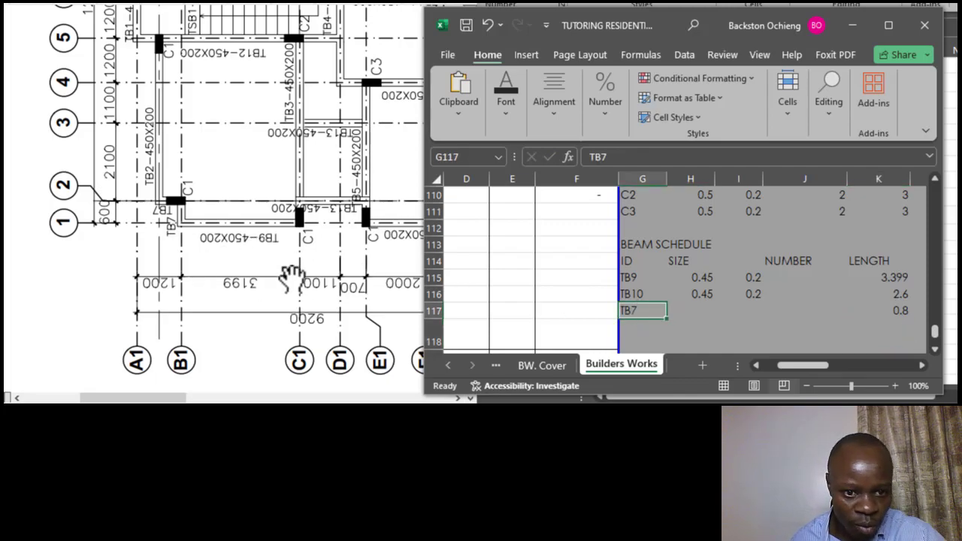
click(634, 331)
text(TB)
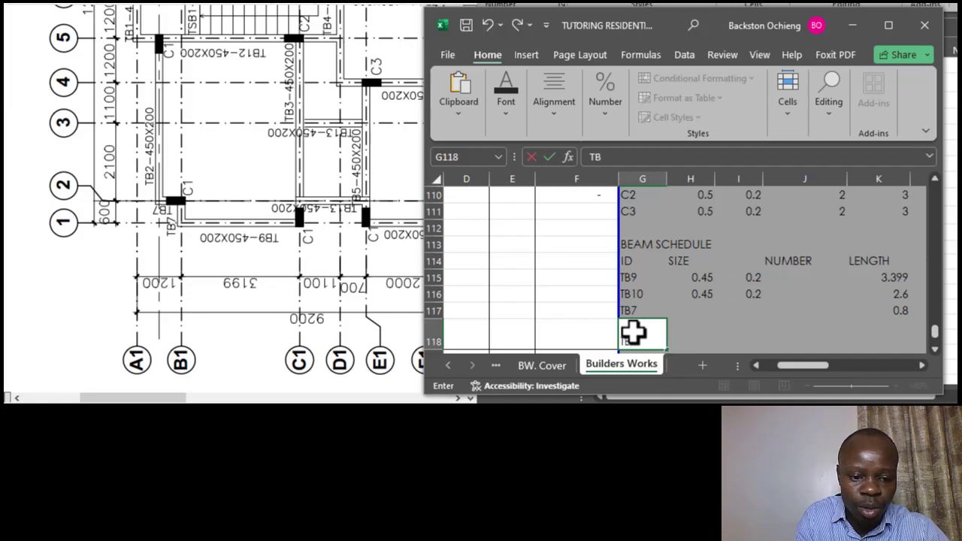
text(3)
click(639, 278)
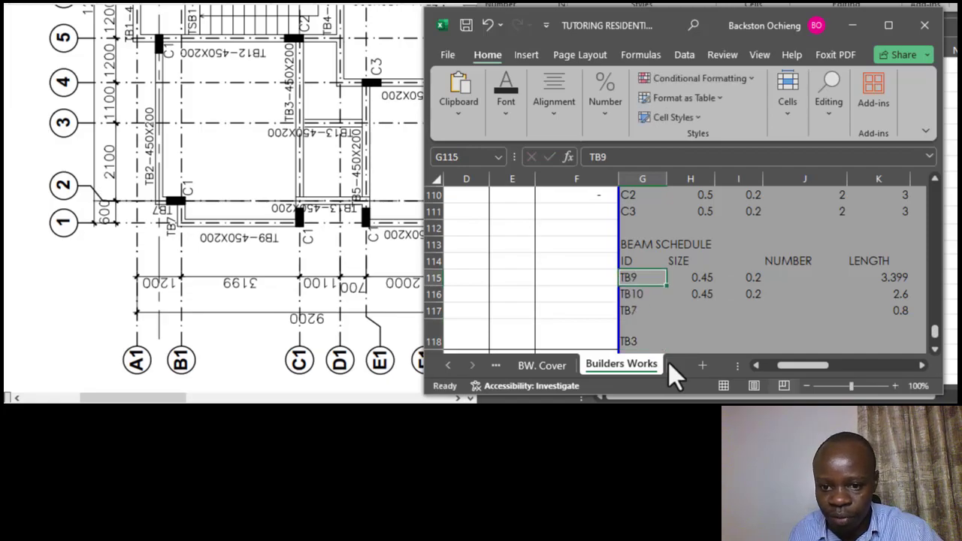
click(638, 331)
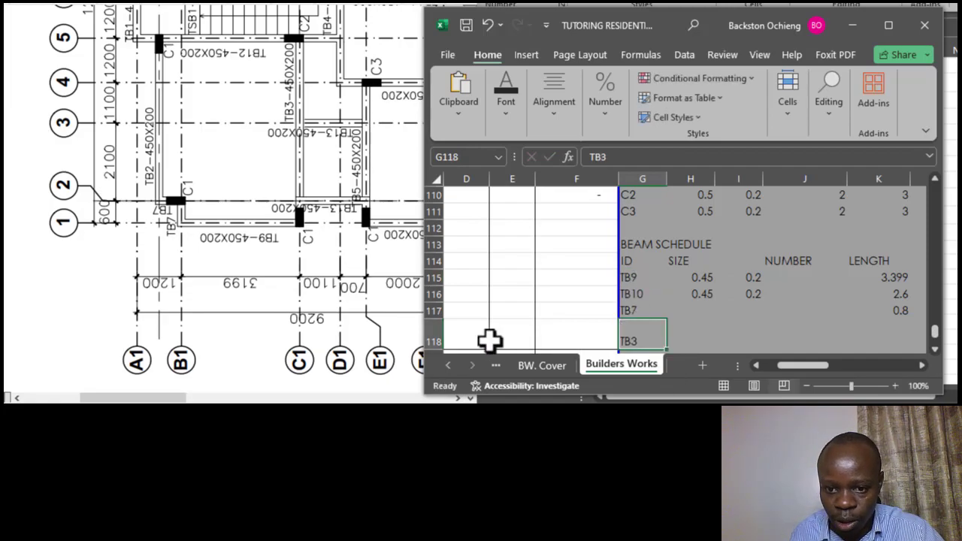
double_click(441, 349)
click(681, 311)
drag(661, 331, 710, 325)
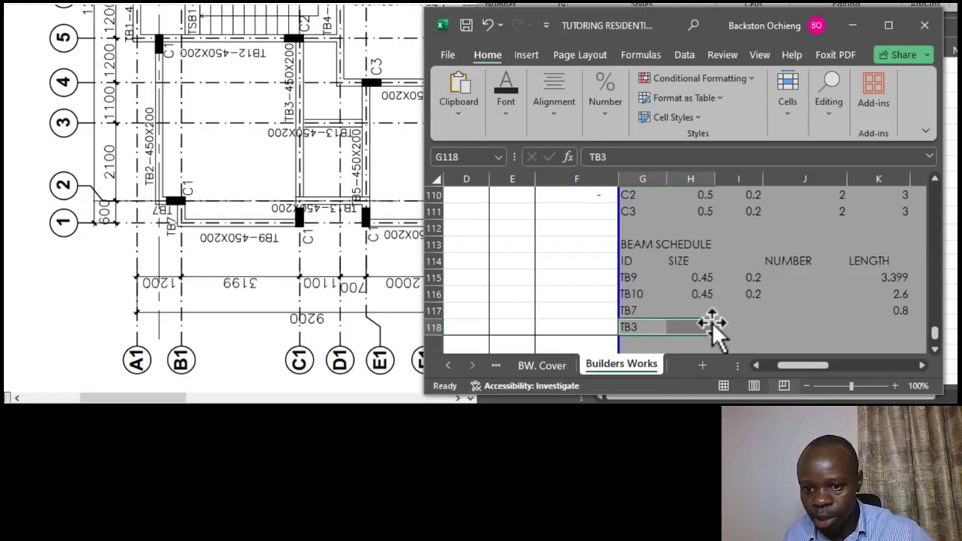
Step: Enter the TB3 beam size as 0.45 in H118 and 0.2 in I118
click(692, 327)
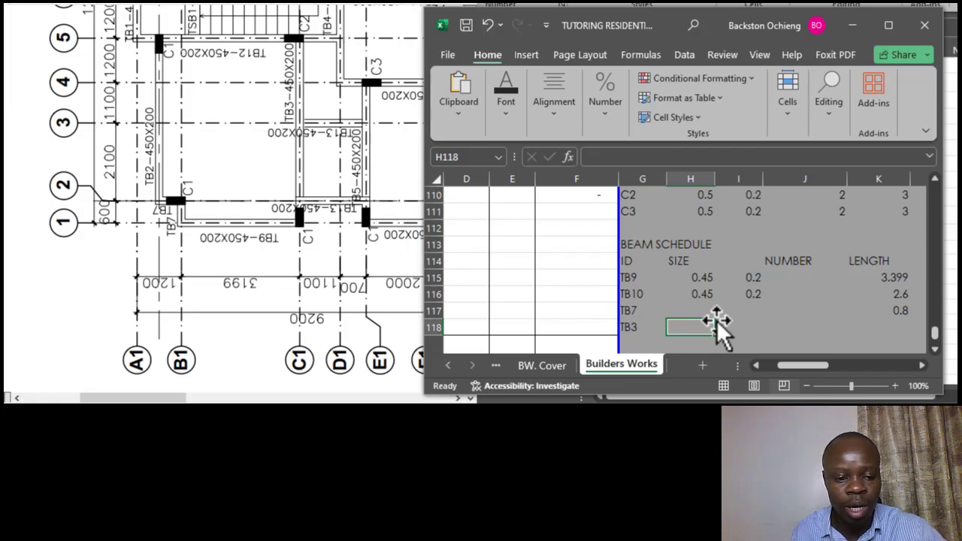
text(0.45)
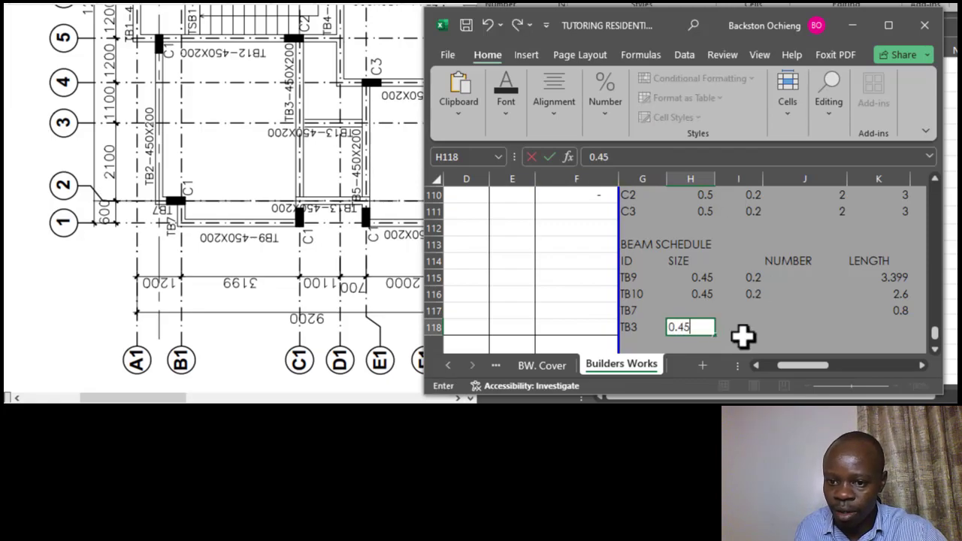
click(743, 329)
text(0.2)
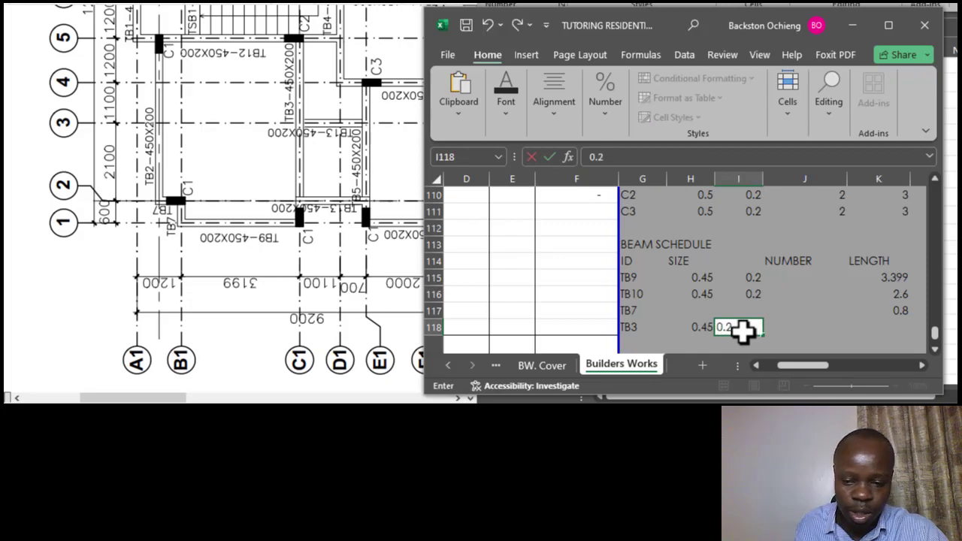
key(Tab)
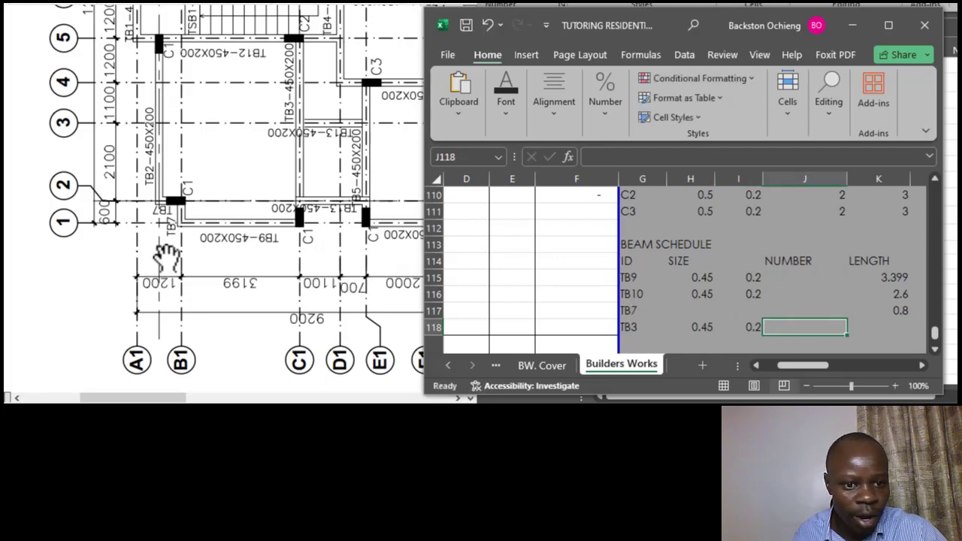
Step: Read the dimensions between grids C1 and E1 and enter the row 118 beam length as =1.1+0.7
click(879, 327)
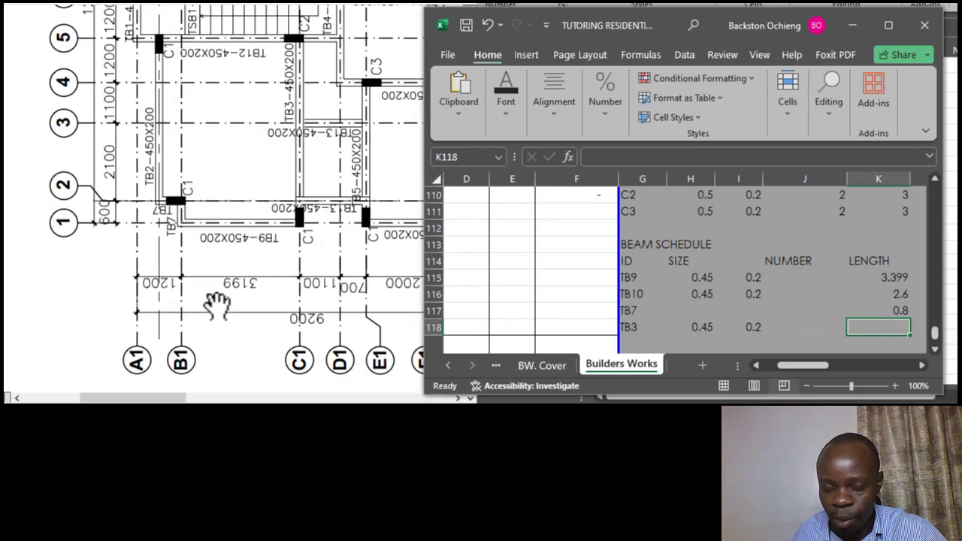
drag(163, 397, 185, 400)
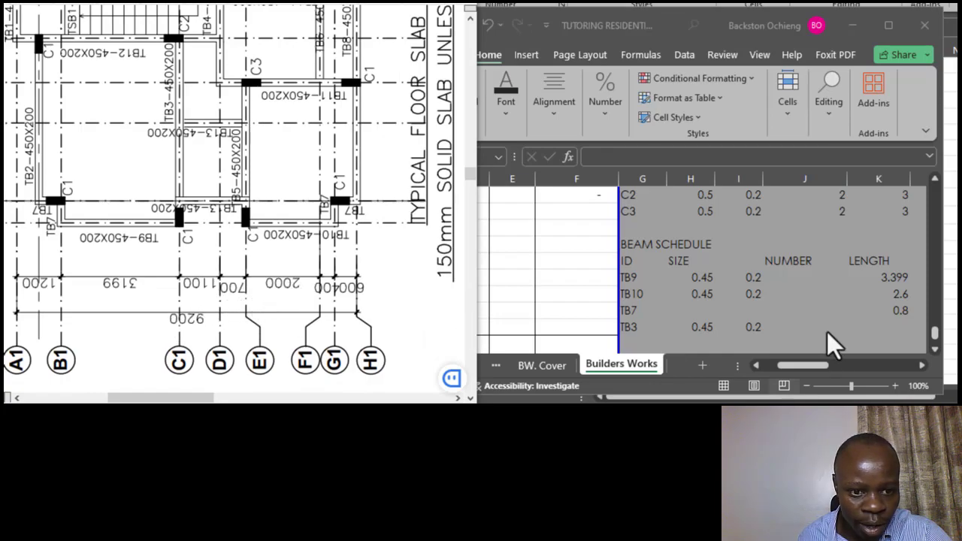
click(872, 325)
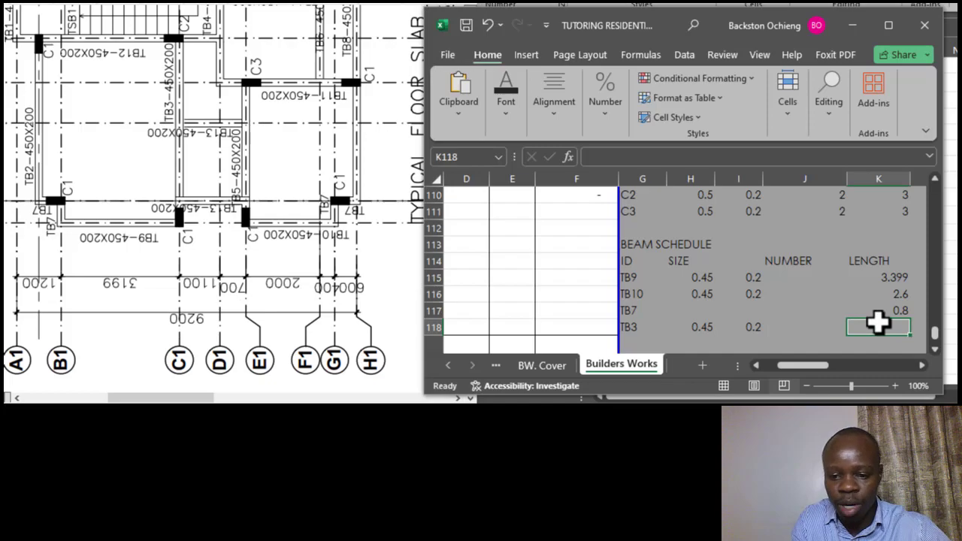
text(=1.1)
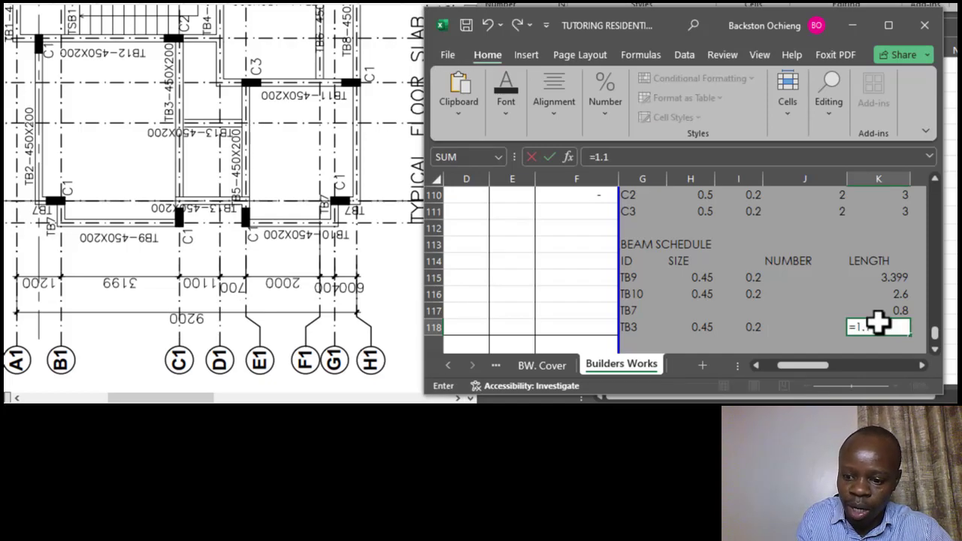
text(+0.7)
key(Return)
click(892, 295)
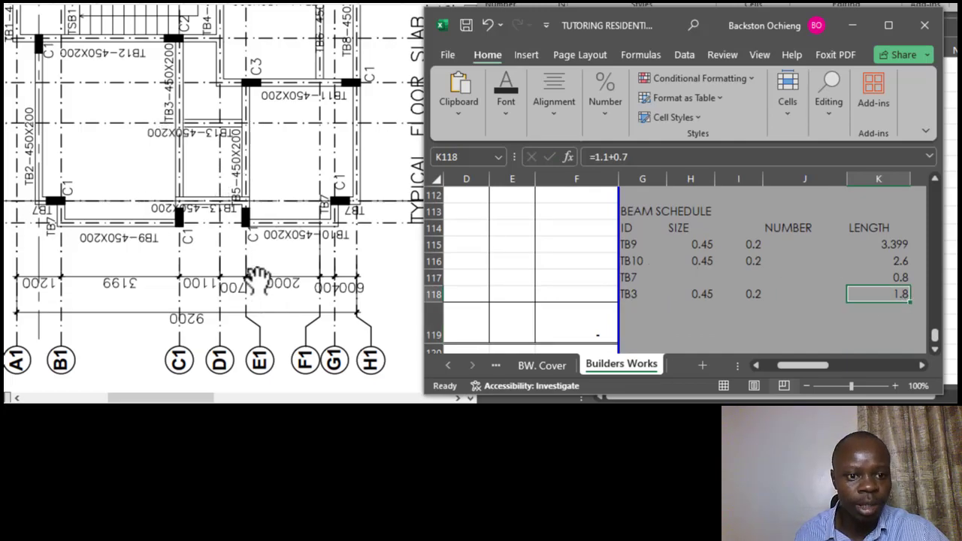
Step: Inspect the TB7 beams around grids G1 and H1 on the layout and enter the tally II as TB7's number in J117
drag(171, 398, 198, 402)
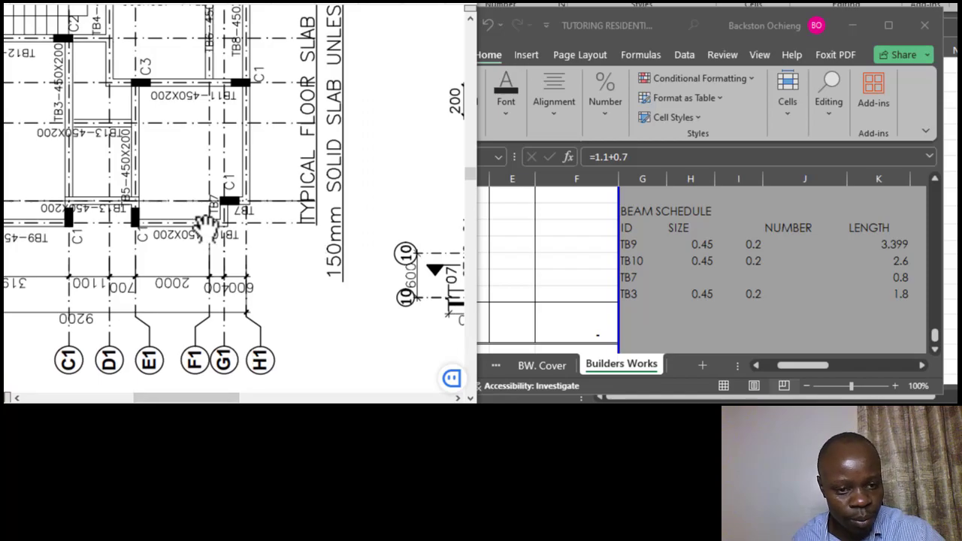
scroll(204, 224, up, 2)
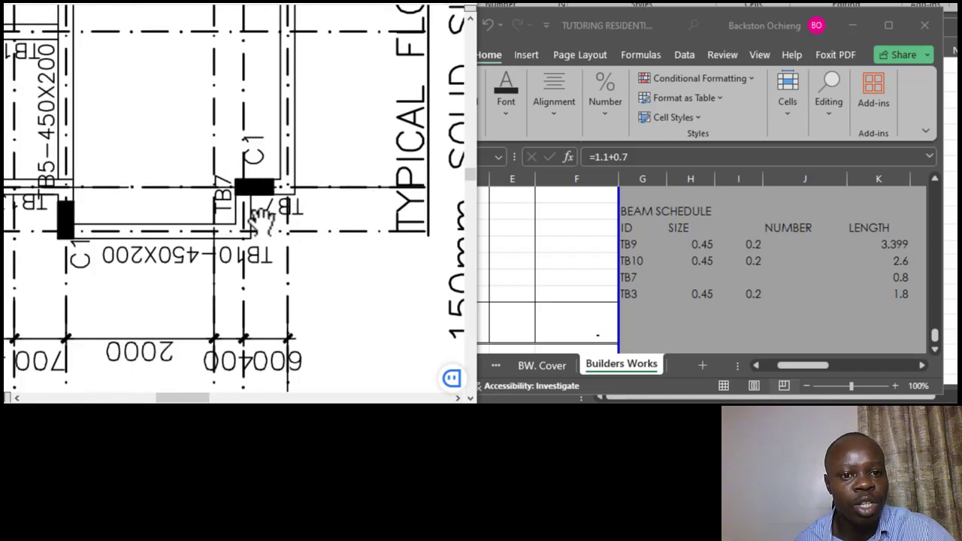
scroll(229, 267, down, 1)
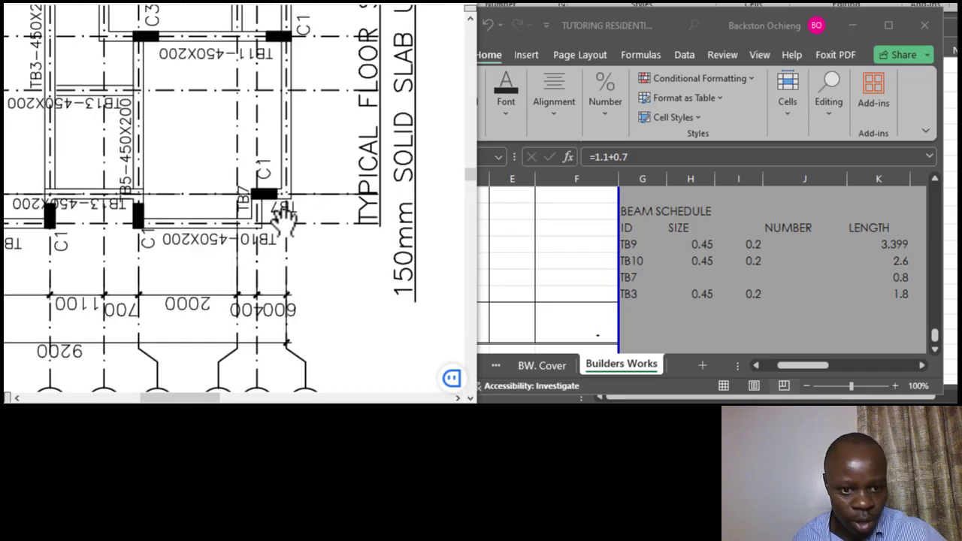
scroll(347, 248, down, 1)
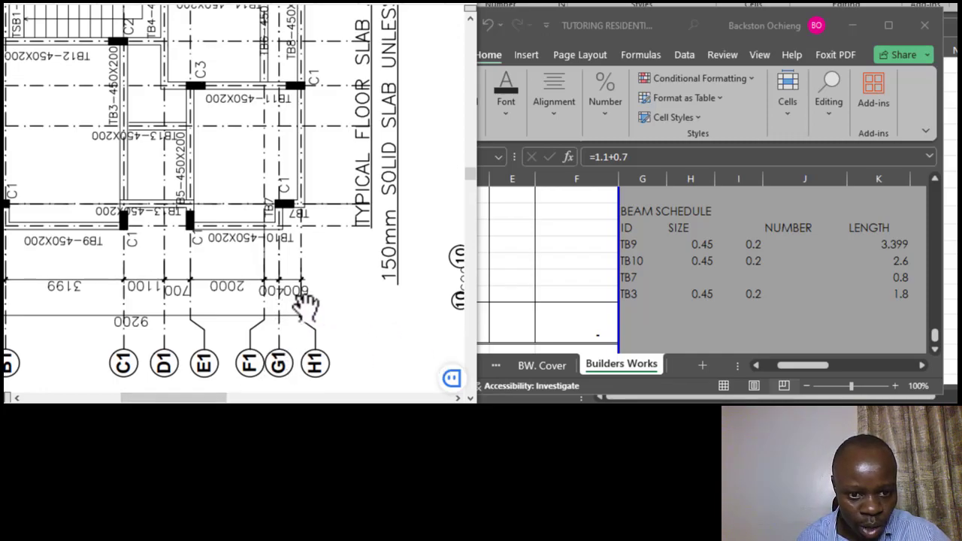
click(804, 323)
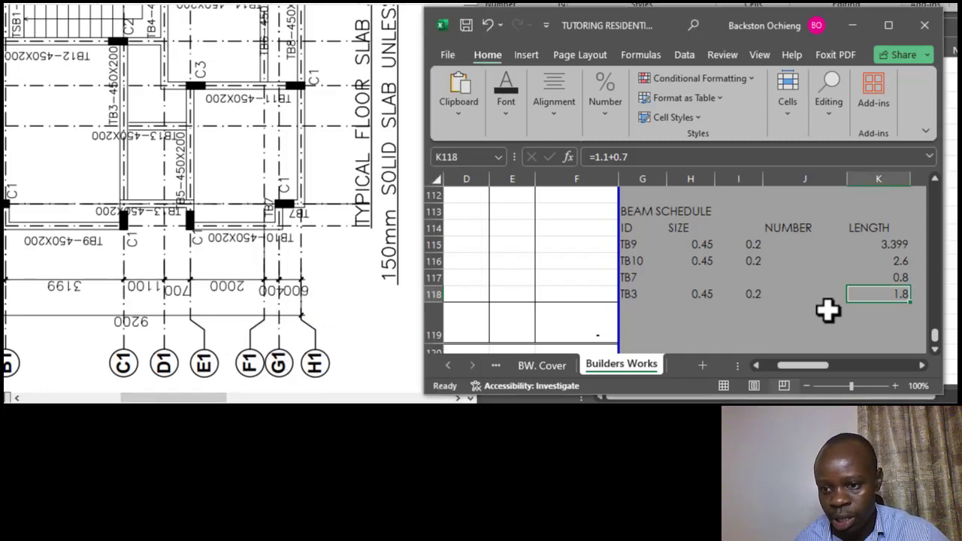
click(639, 296)
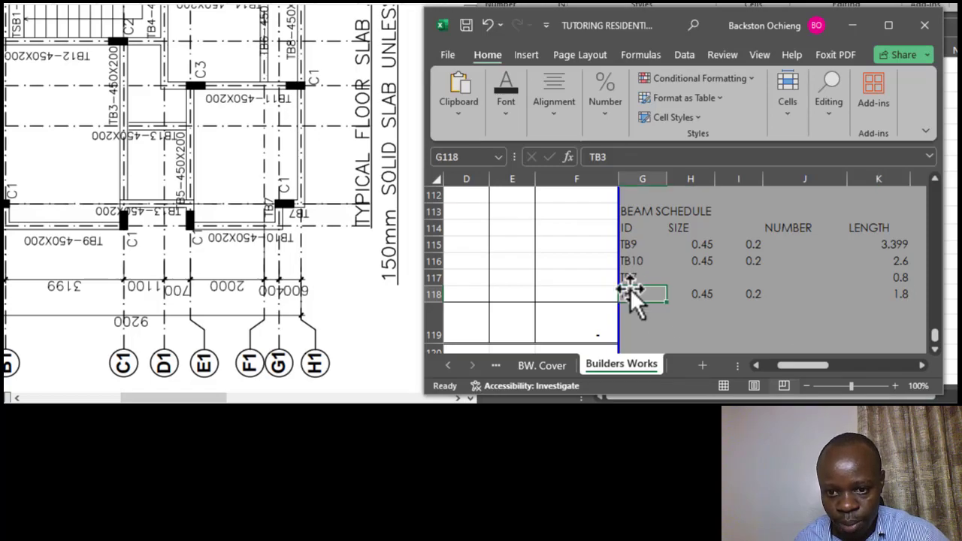
click(635, 277)
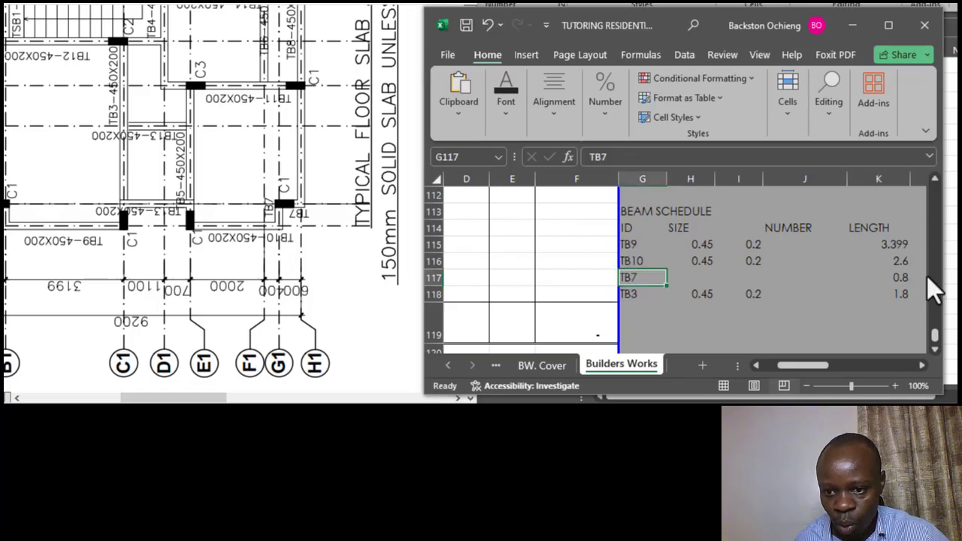
click(801, 278)
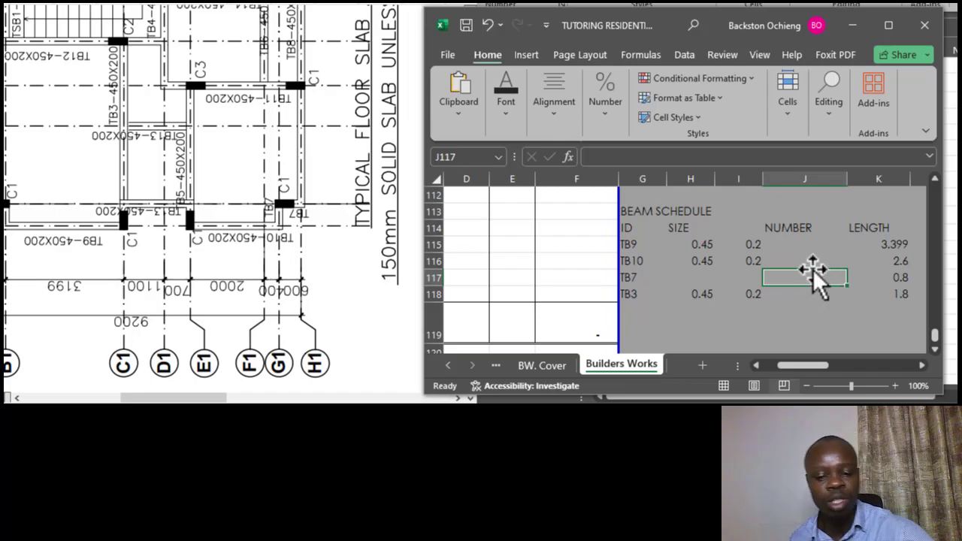
text(ll)
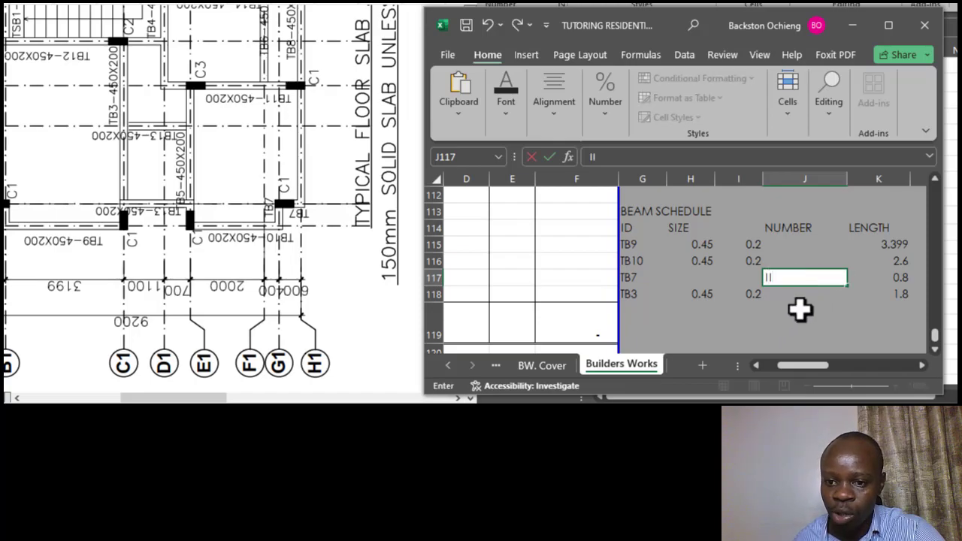
click(801, 308)
click(782, 279)
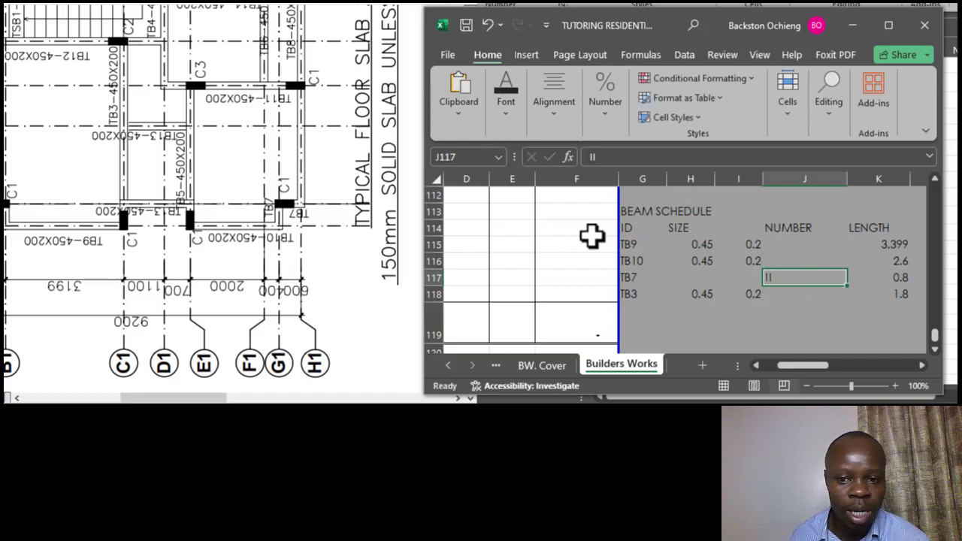
click(636, 278)
click(771, 274)
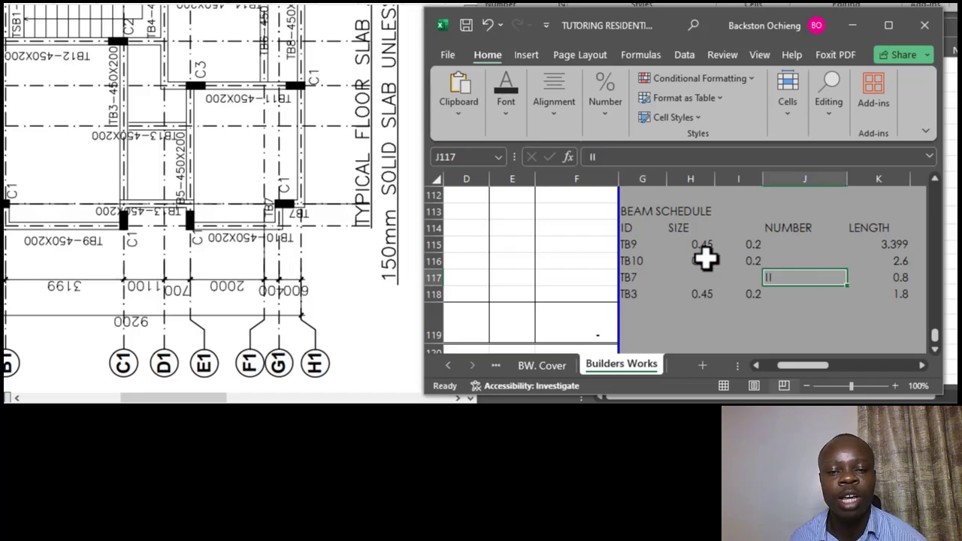
click(771, 247)
click(775, 277)
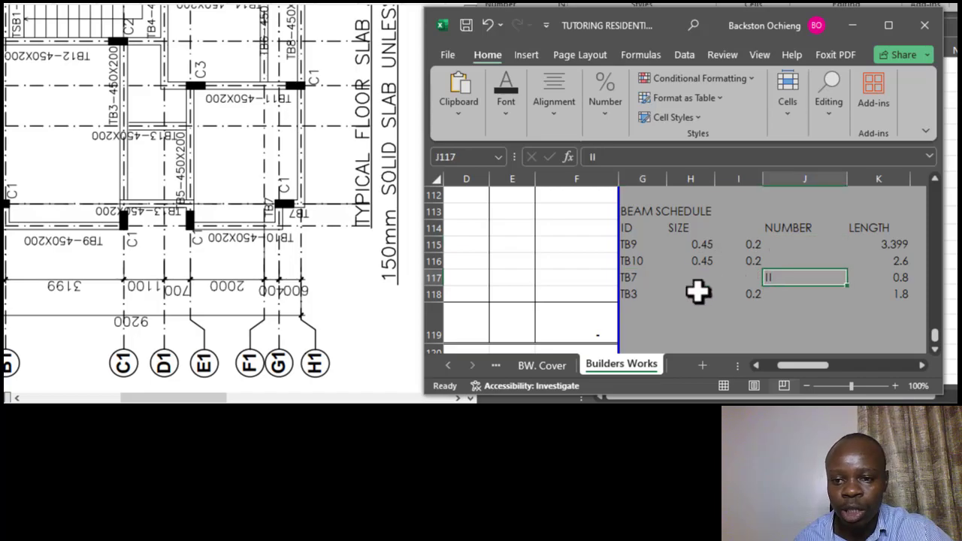
click(639, 279)
Step: Check the beams between grids C1 and E1 on the layout and add beam ID TB13 in G119
click(638, 296)
mouse_move(209, 399)
mouse_down()
mouse_move(154, 399)
mouse_move(209, 398)
mouse_move(170, 399)
mouse_up()
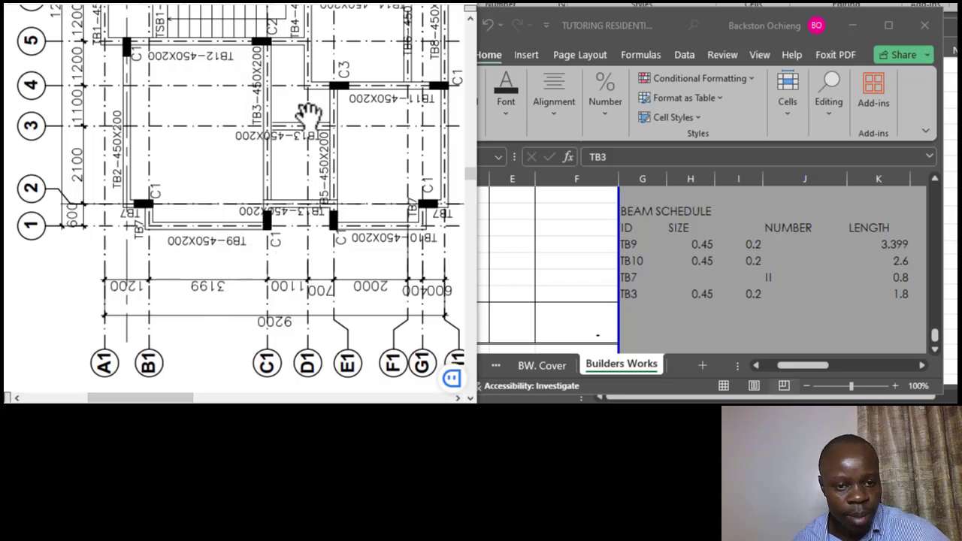
scroll(308, 111, up, 2)
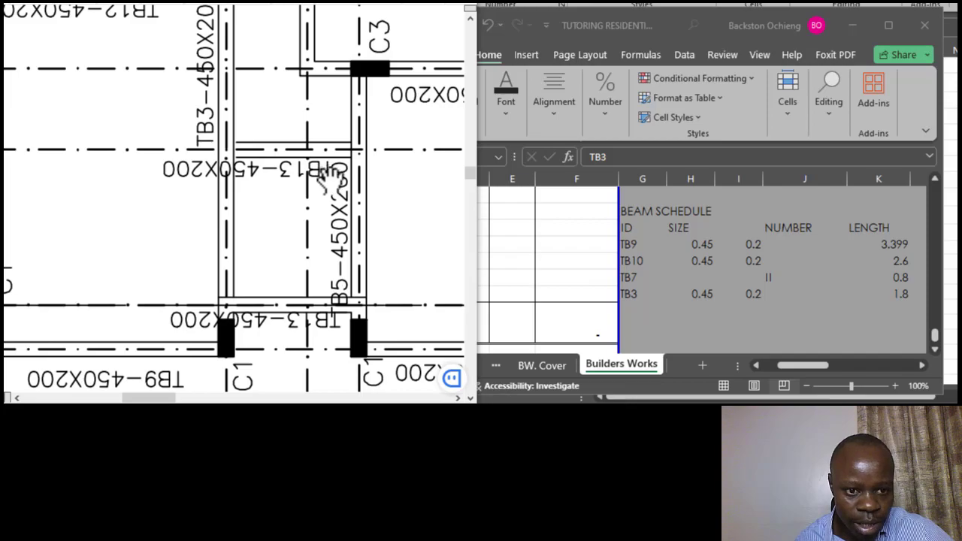
click(643, 302)
click(638, 320)
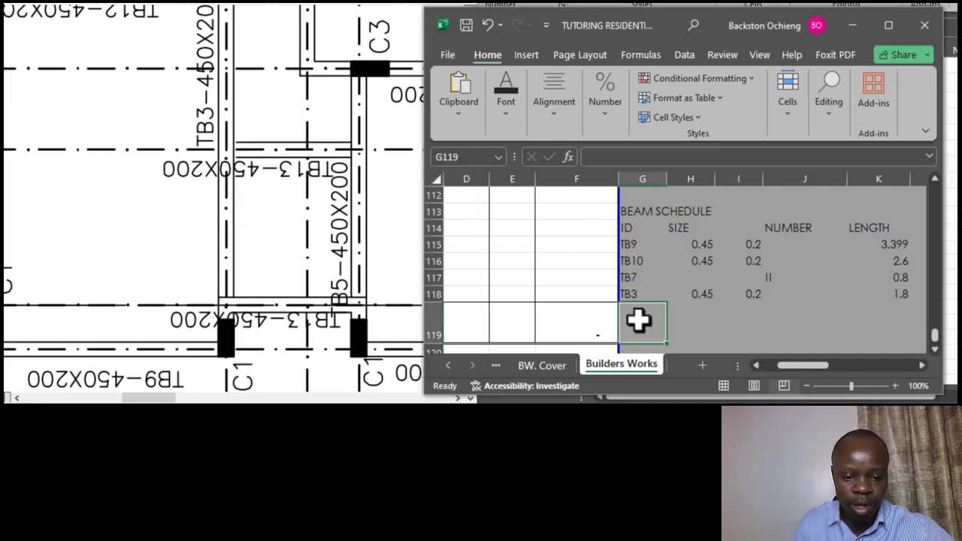
text(TB10)
key(BackSpace)
text(3)
Step: Copy the beam size 0.45 and 0.2 from row 118 down into H119 and I119
click(690, 323)
click(704, 294)
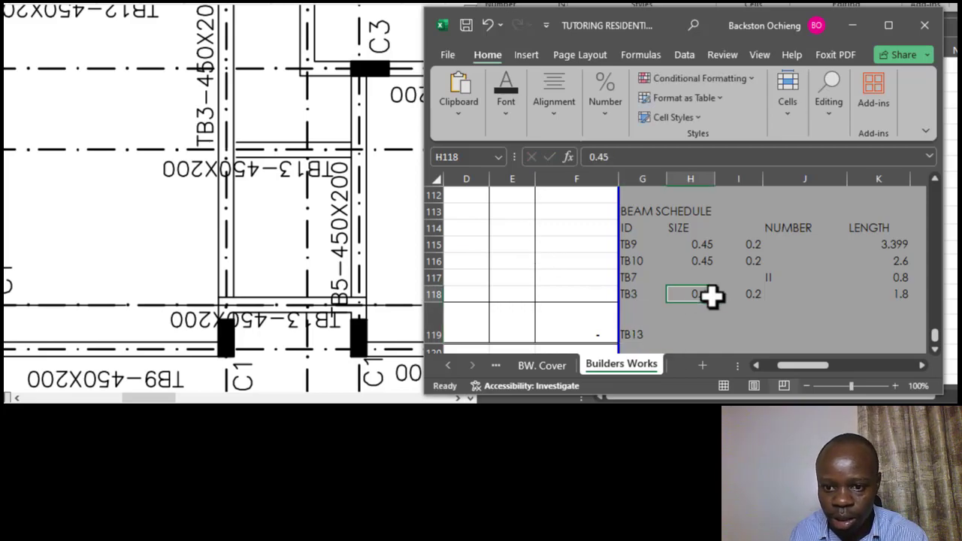
drag(716, 304, 722, 337)
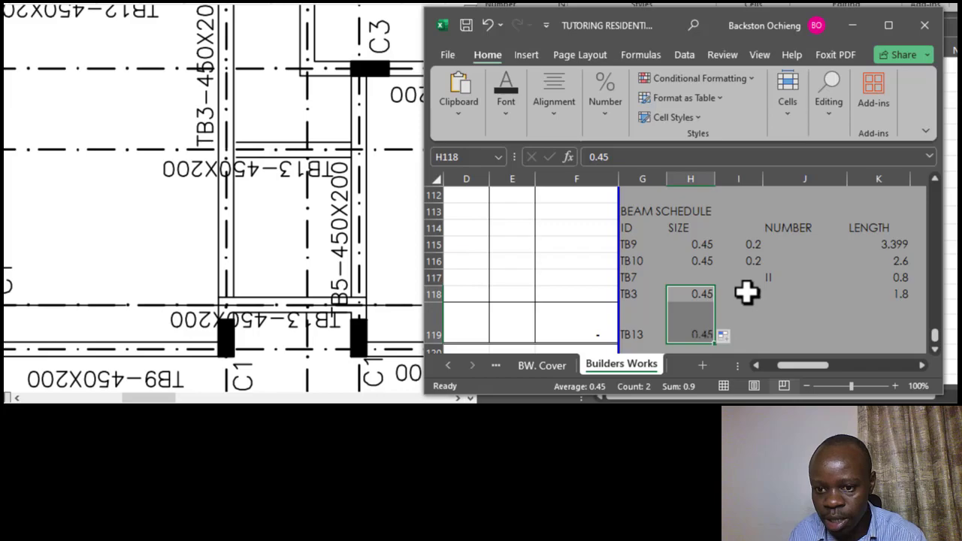
click(747, 293)
drag(762, 303, 768, 335)
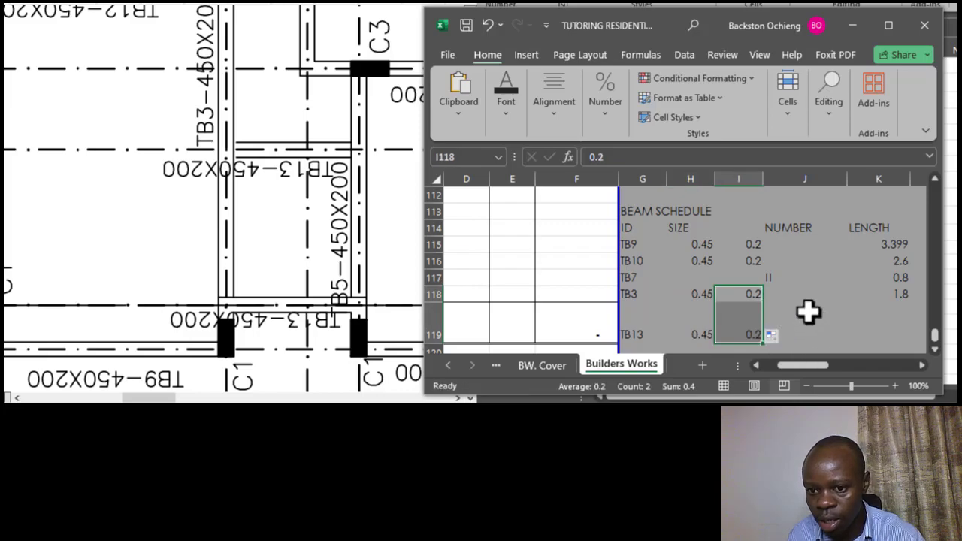
Step: Check the TB13 beams between grids C1 and E1 on the layout and correct the beam ID in G118 to TB13
click(780, 331)
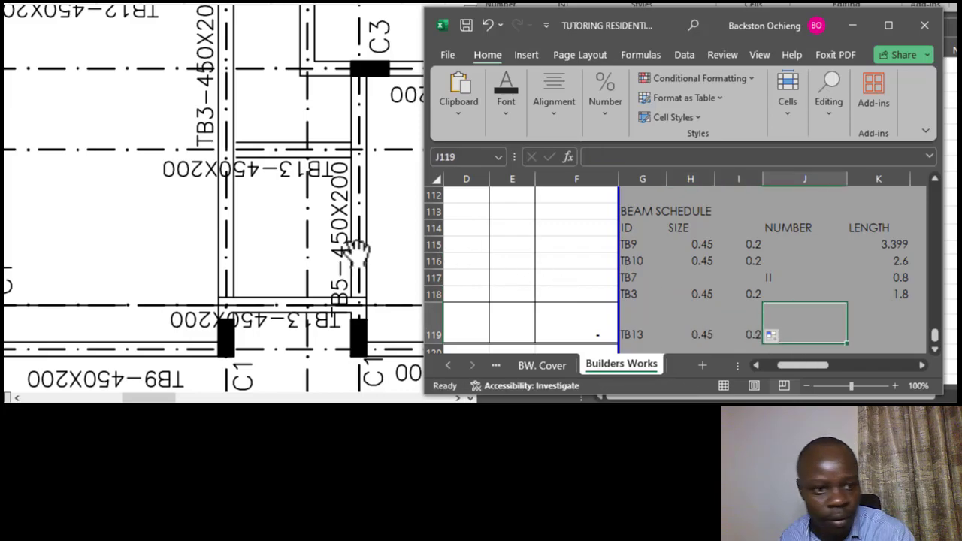
mouse_move(132, 399)
mouse_down()
mouse_move(160, 398)
mouse_move(136, 399)
mouse_up()
scroll(145, 306, down, 1)
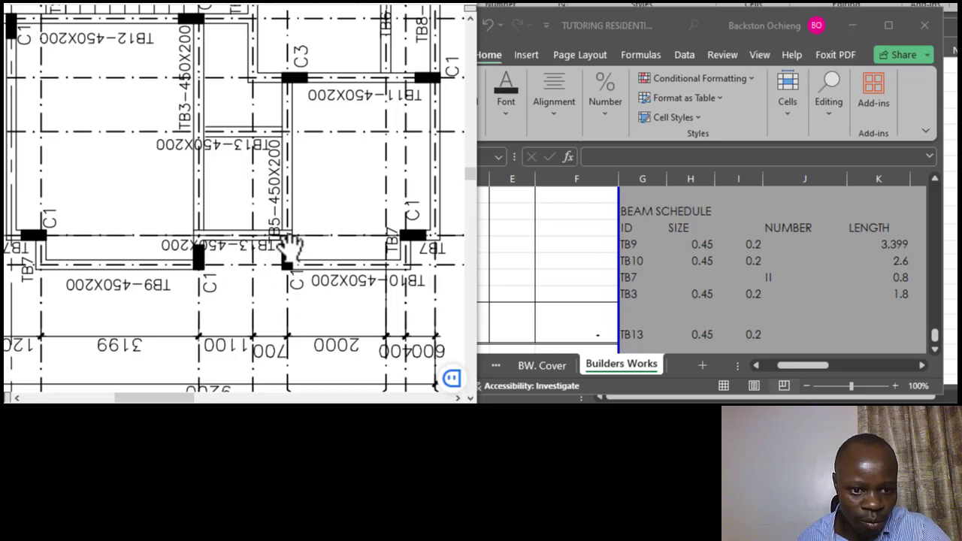
scroll(236, 248, up, 5)
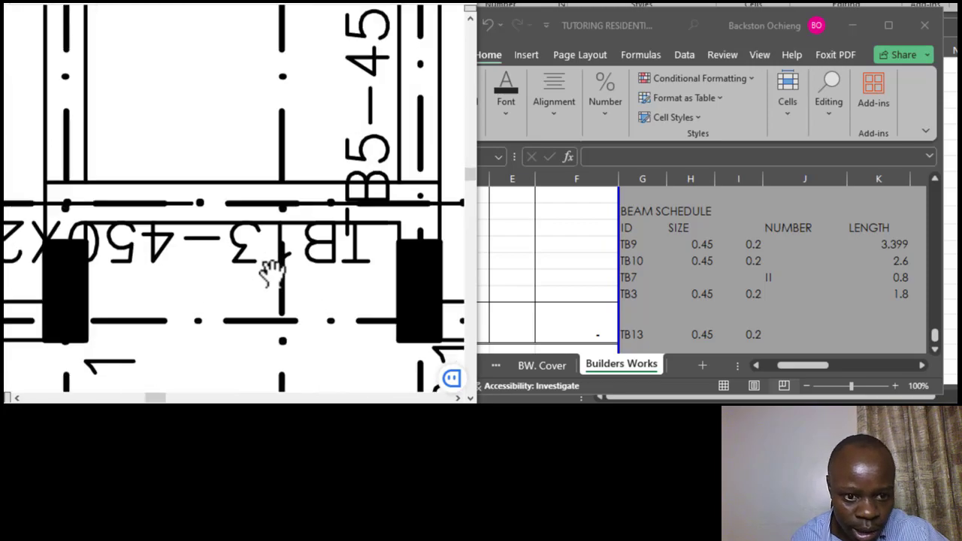
scroll(314, 253, down, 2)
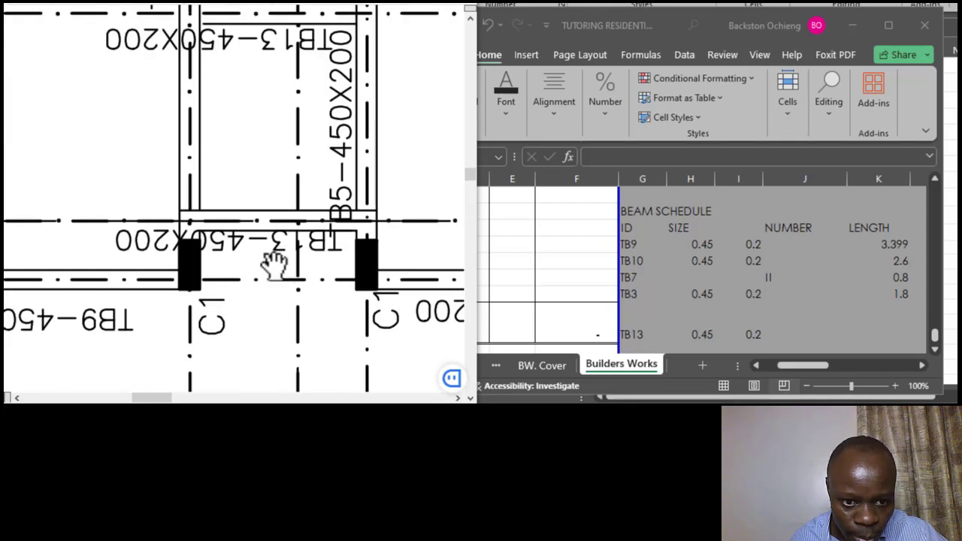
scroll(269, 254, down, 1)
click(667, 307)
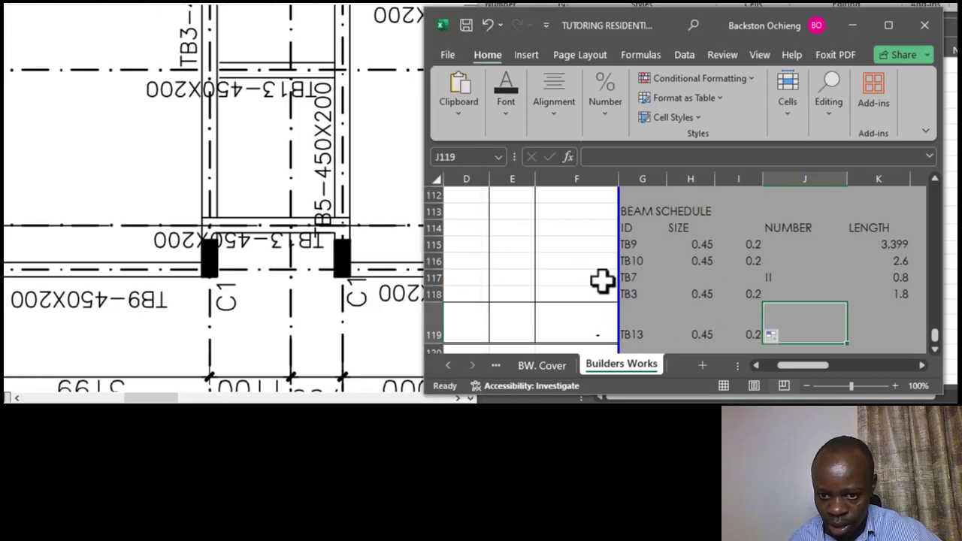
click(640, 294)
click(601, 157)
text(1)
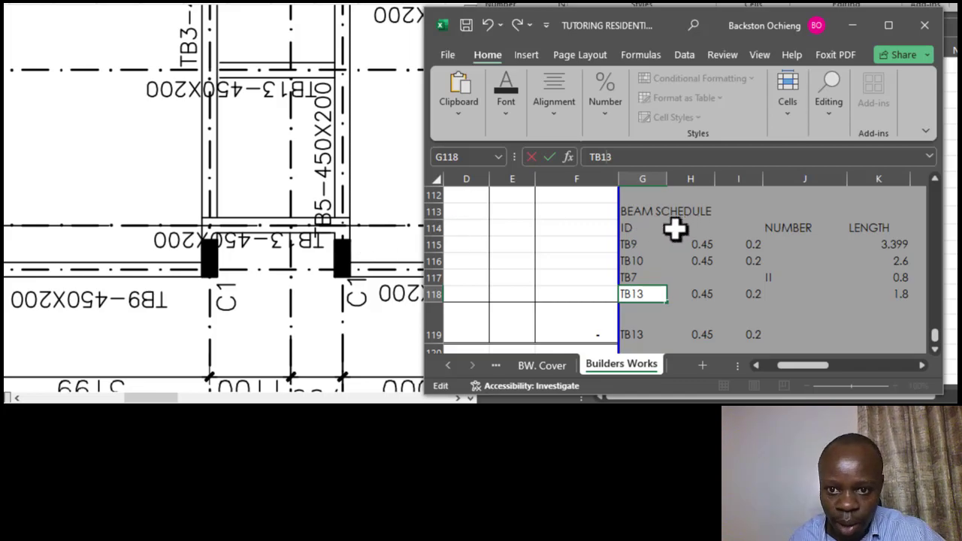
click(680, 228)
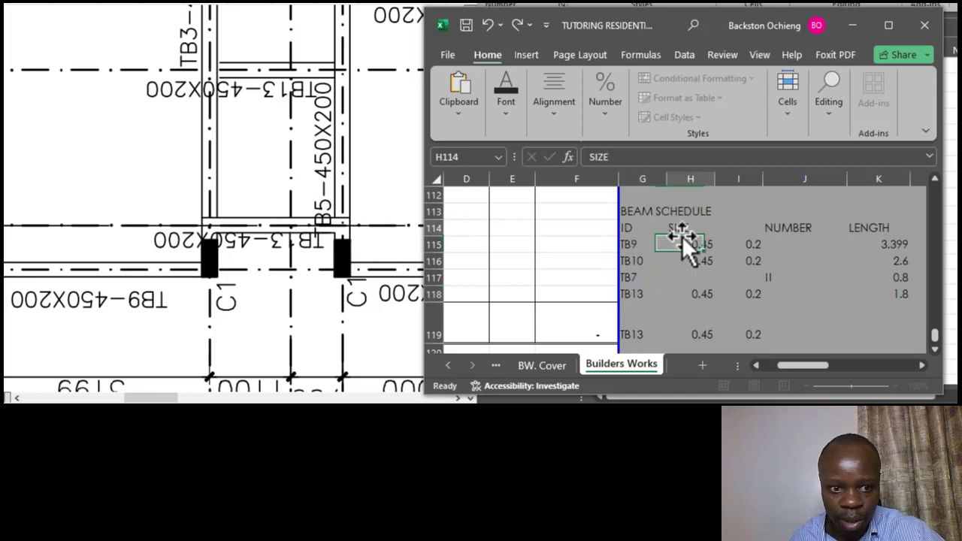
click(688, 312)
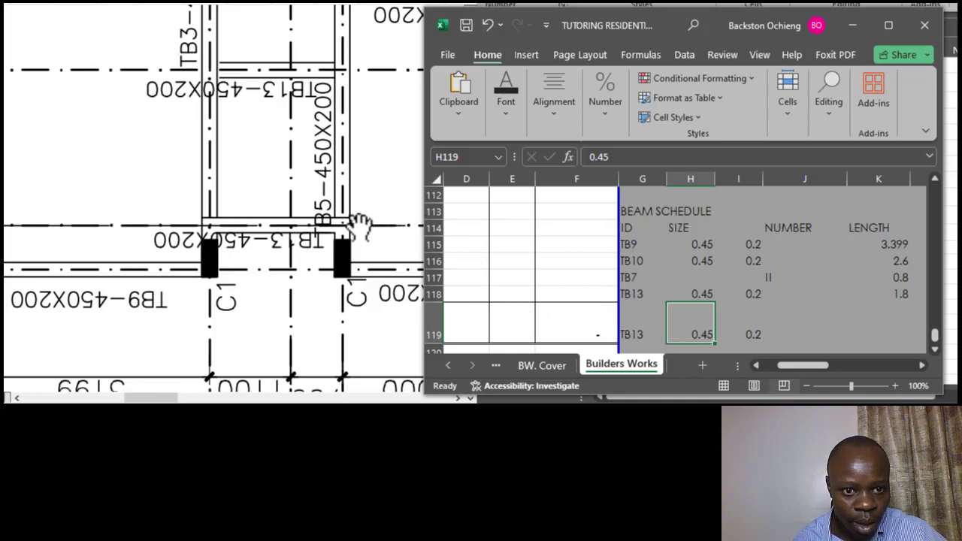
Step: Count the TB13 beams on the layout and enter the tally II as their number in J118
scroll(211, 190, down, 2)
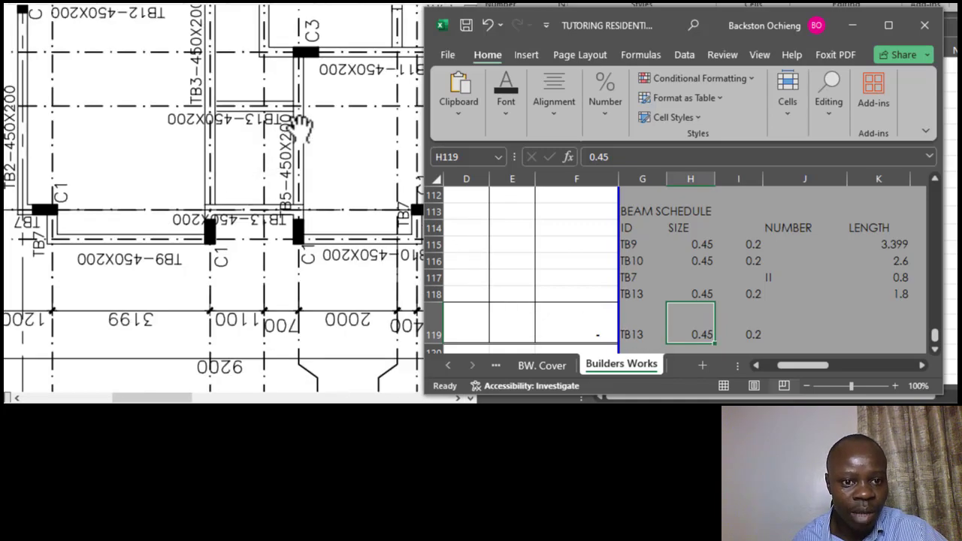
click(635, 295)
click(751, 296)
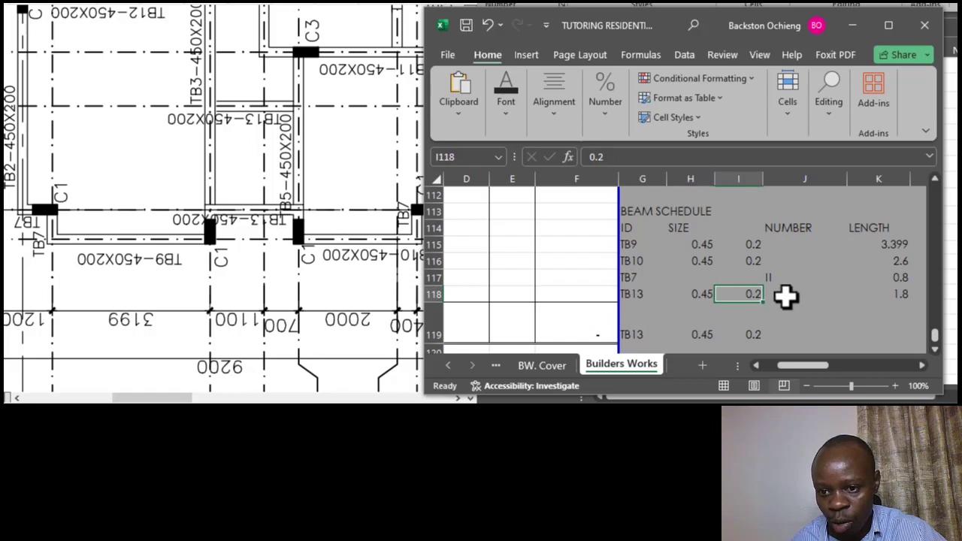
click(778, 296)
text(II)
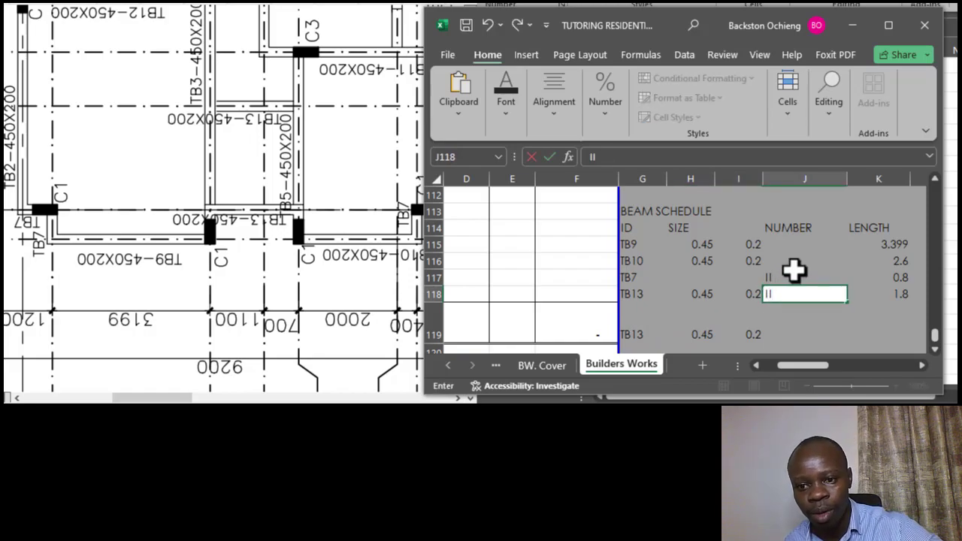
click(794, 273)
click(769, 294)
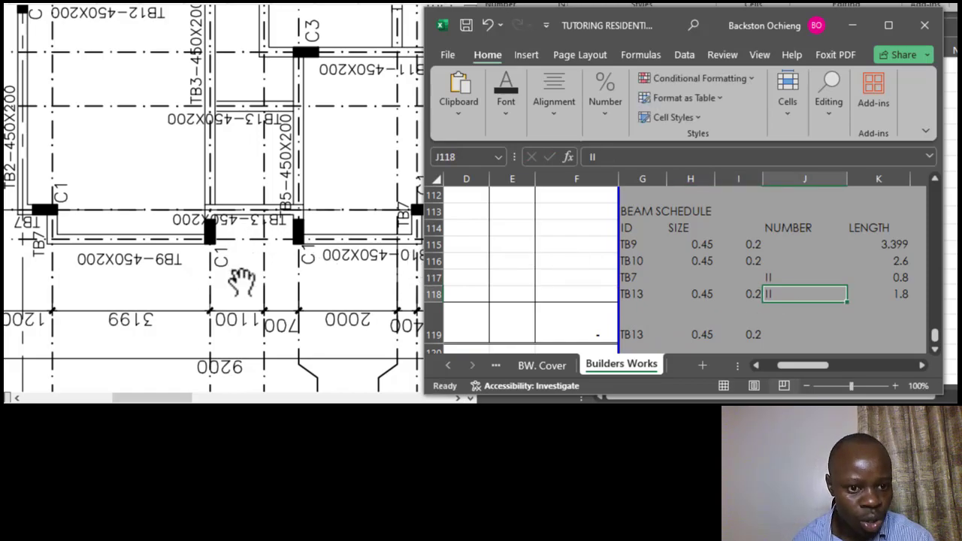
Step: Locate the beam along gridline 4 near column C3 on the layout and change the beam ID in G119 to TB11
scroll(242, 218, down, 2)
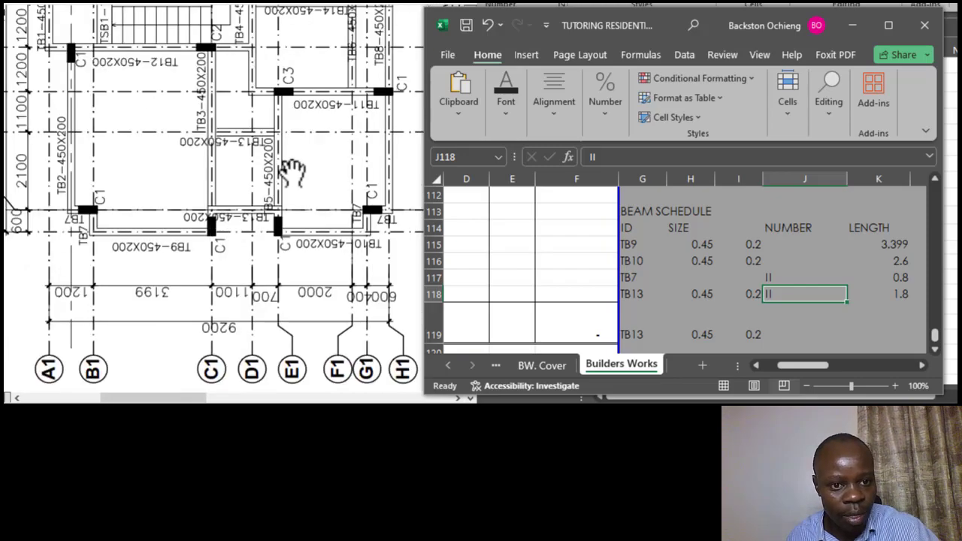
scroll(290, 192, down, 2)
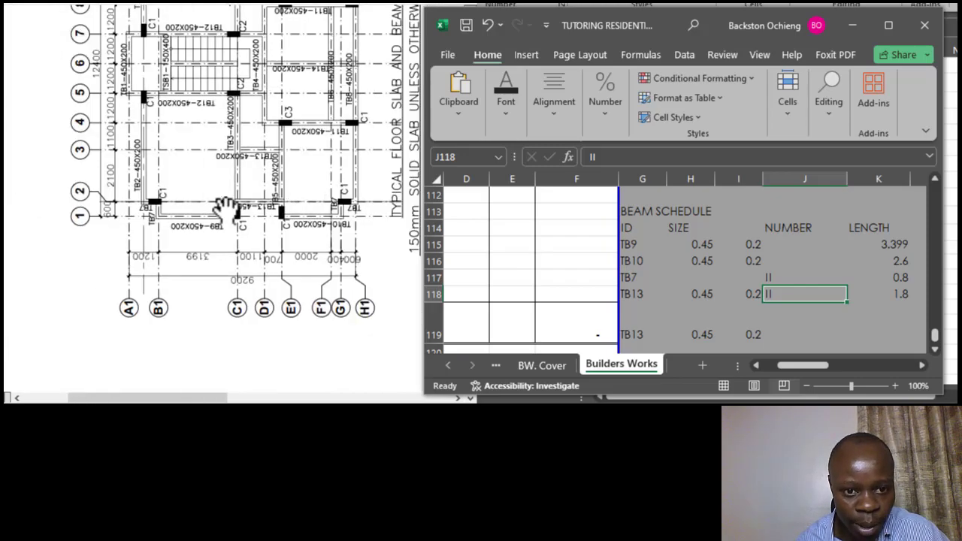
mouse_move(182, 398)
mouse_down()
mouse_move(200, 399)
mouse_move(191, 402)
mouse_up()
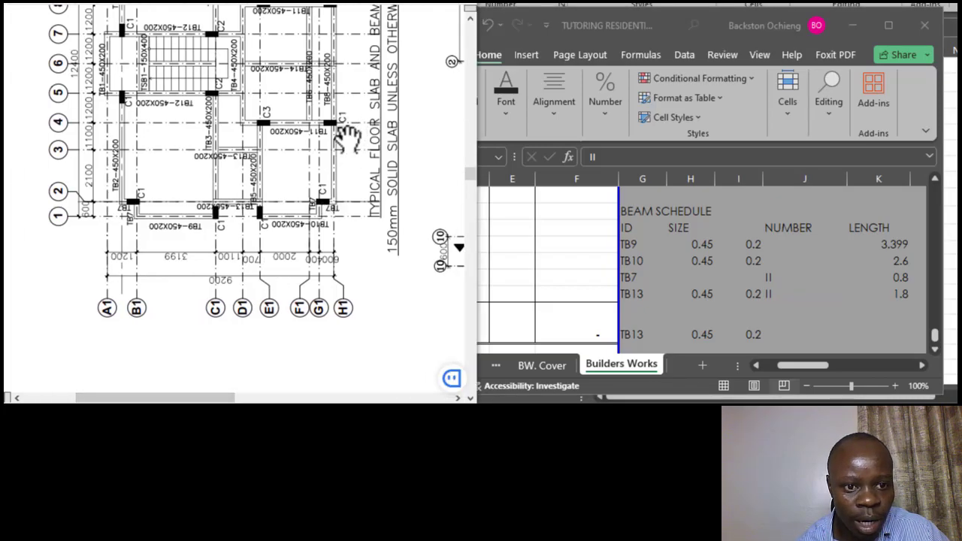
scroll(306, 114, up, 2)
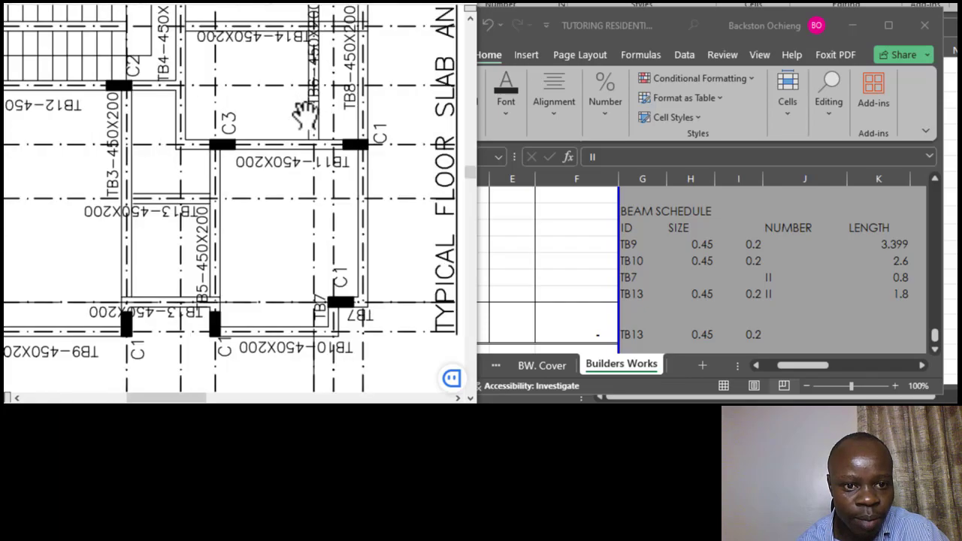
scroll(255, 126, down, 1)
scroll(255, 114, down, 1)
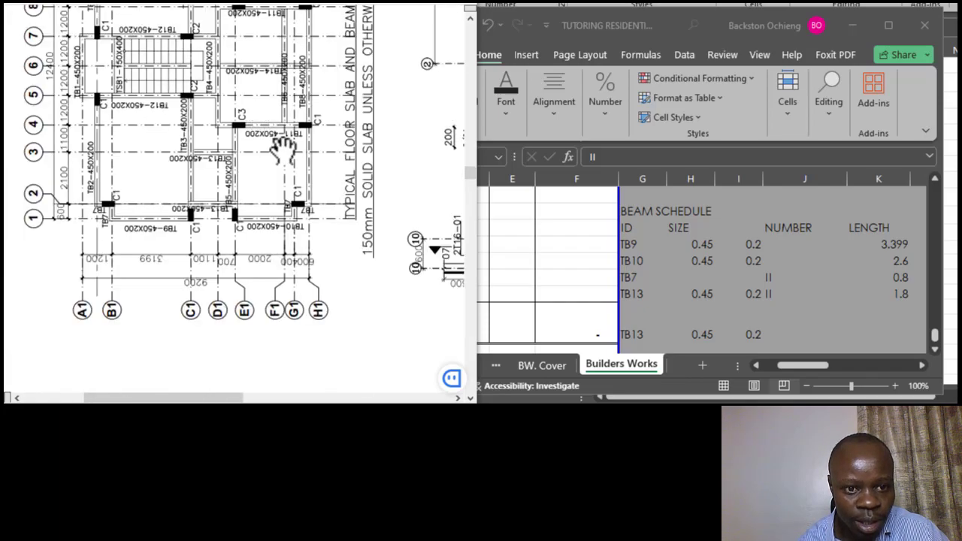
click(626, 367)
click(631, 332)
text(TB13)
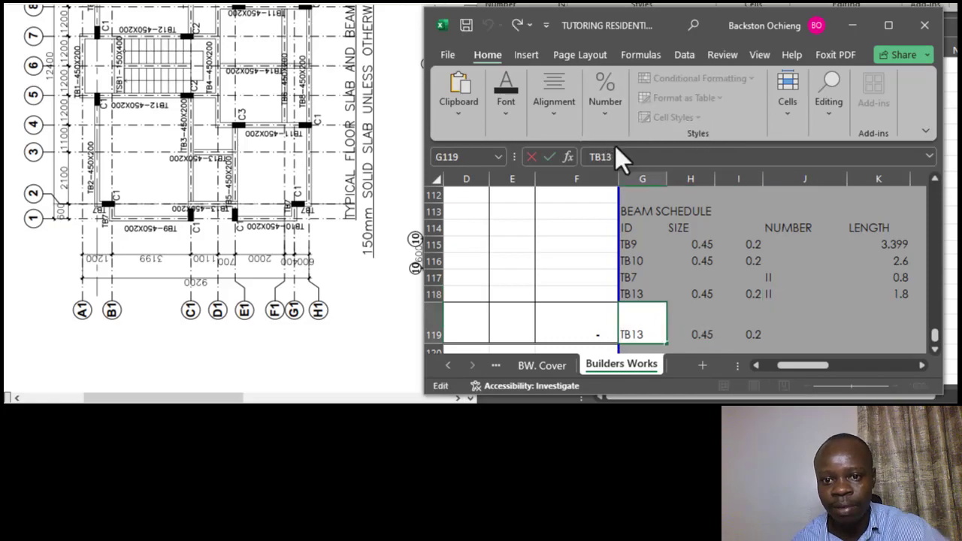
key(BackSpace)
text(1)
click(697, 263)
click(644, 325)
click(696, 336)
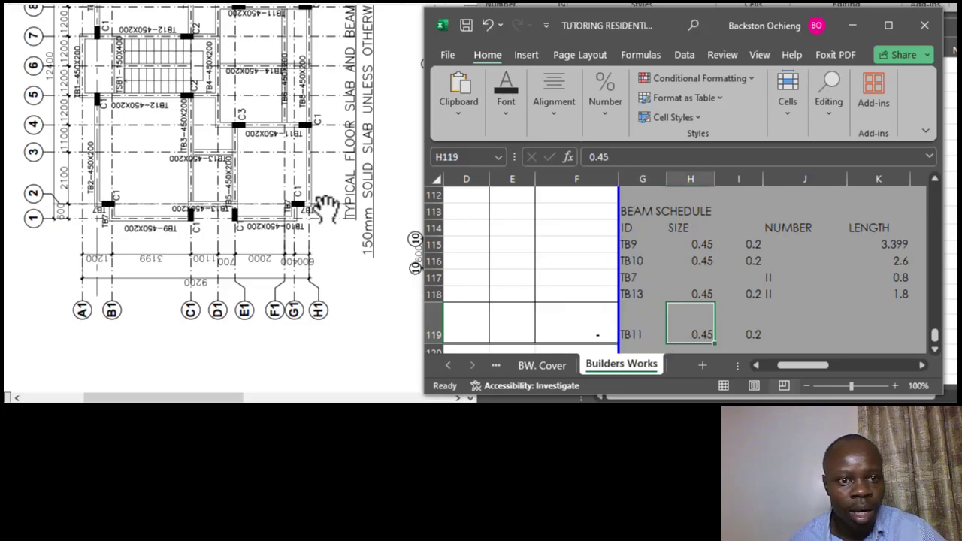
Step: Read the grid dimensions between D1 and H1 and enter the TB11 length in K119 as =0.6+0.4+2+0.7+0.2*2
click(771, 328)
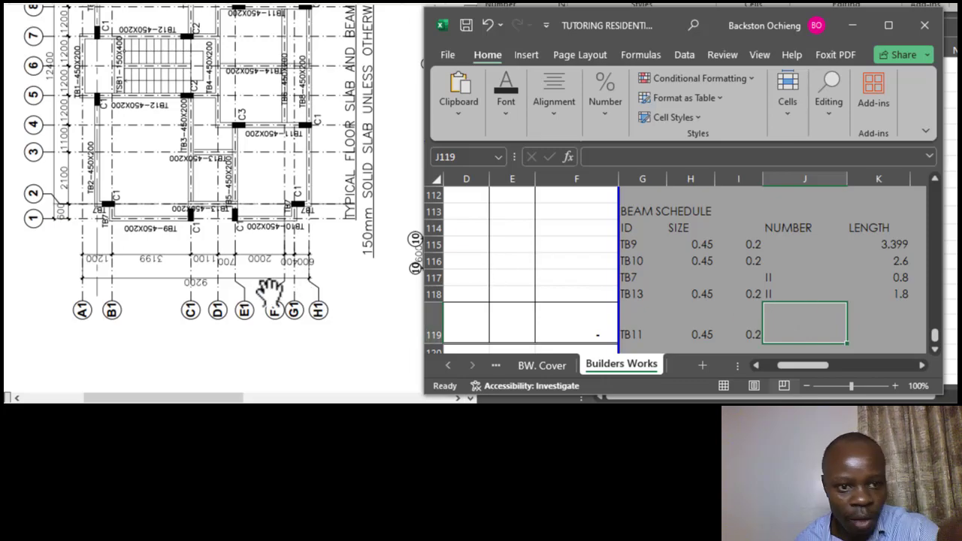
scroll(268, 258, up, 2)
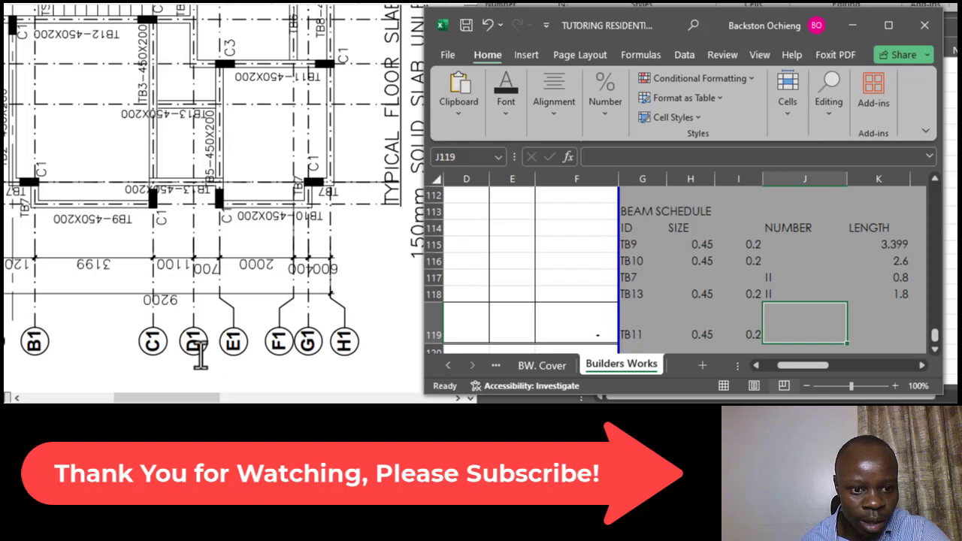
click(890, 322)
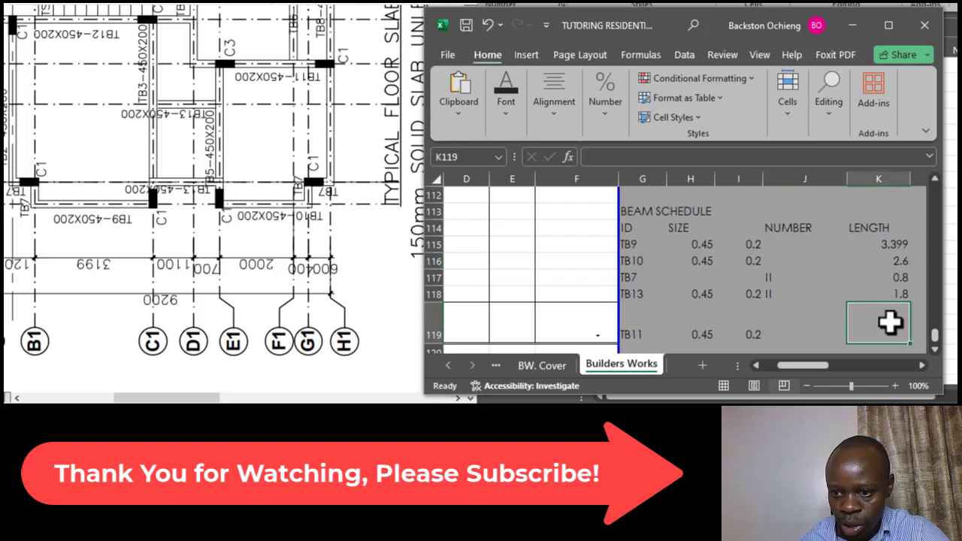
text(=0.6+0.4)
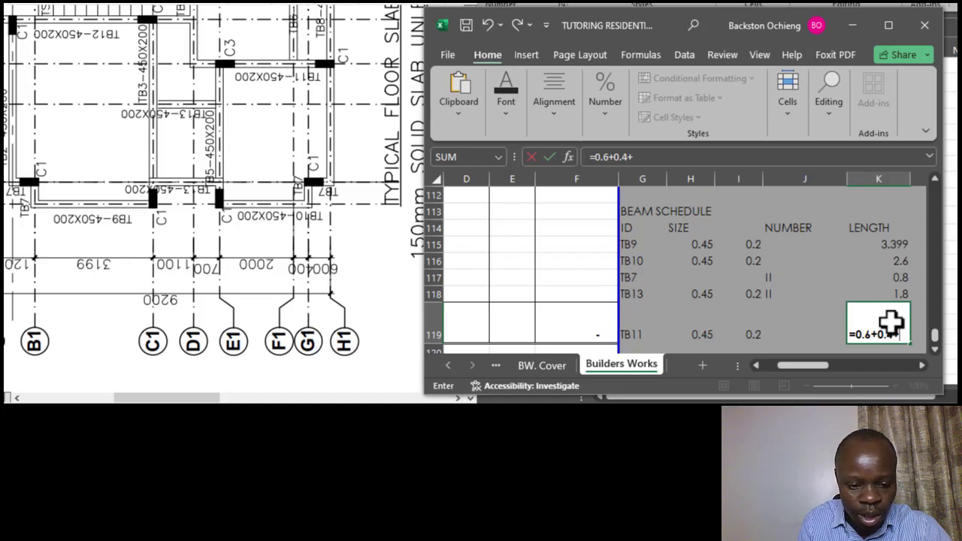
text(+)
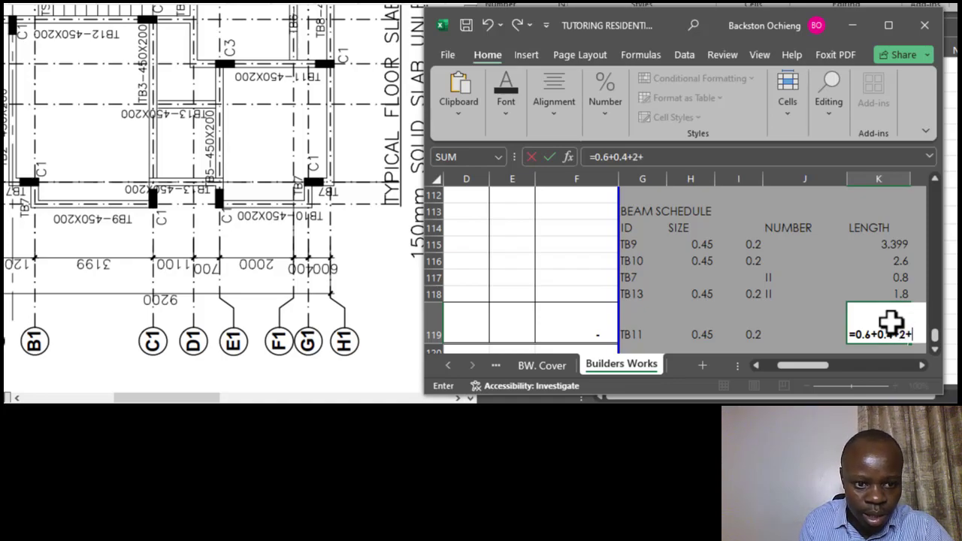
text(0.)
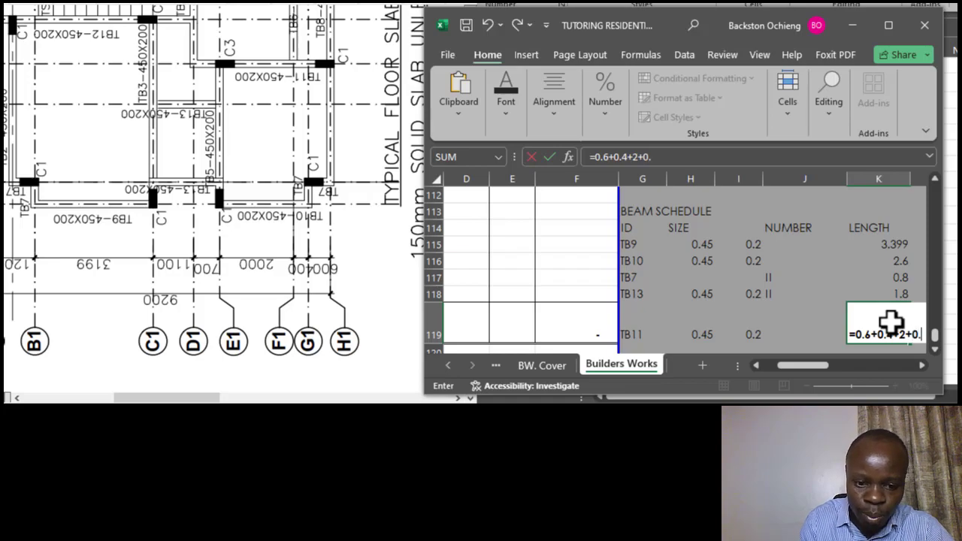
text(7+0.2*2)
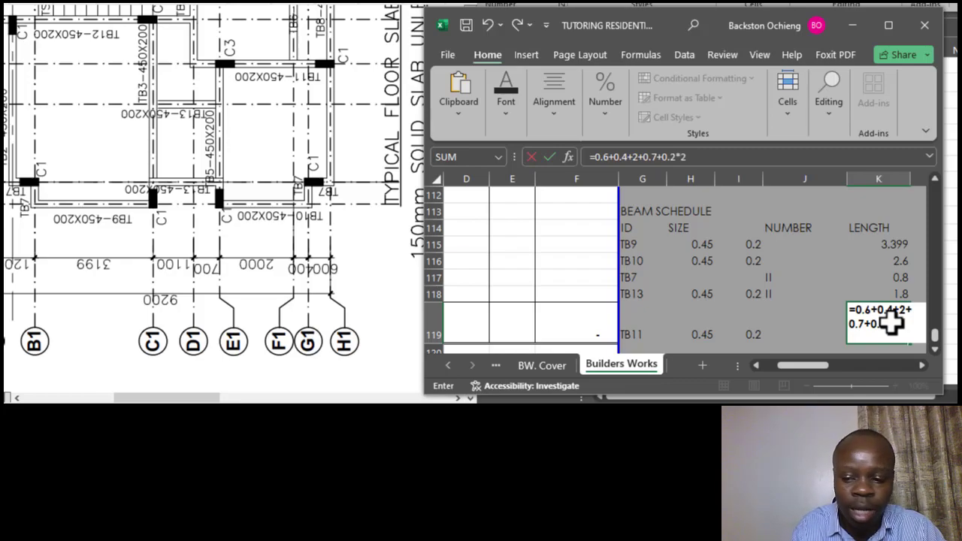
key(Return)
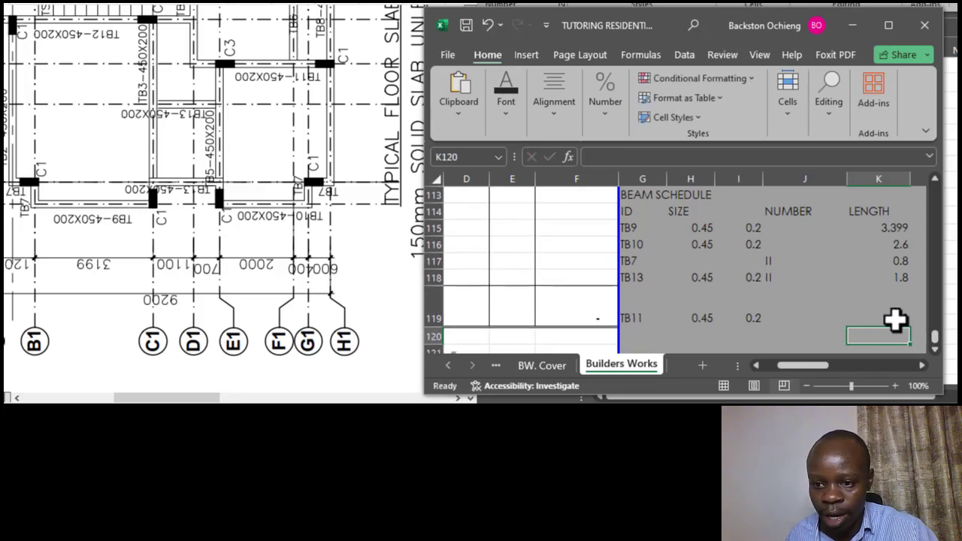
click(896, 318)
Step: Locate the beam along gridline 5 beside the stairs on the layout and enter its ID TB12 in G120
click(221, 229)
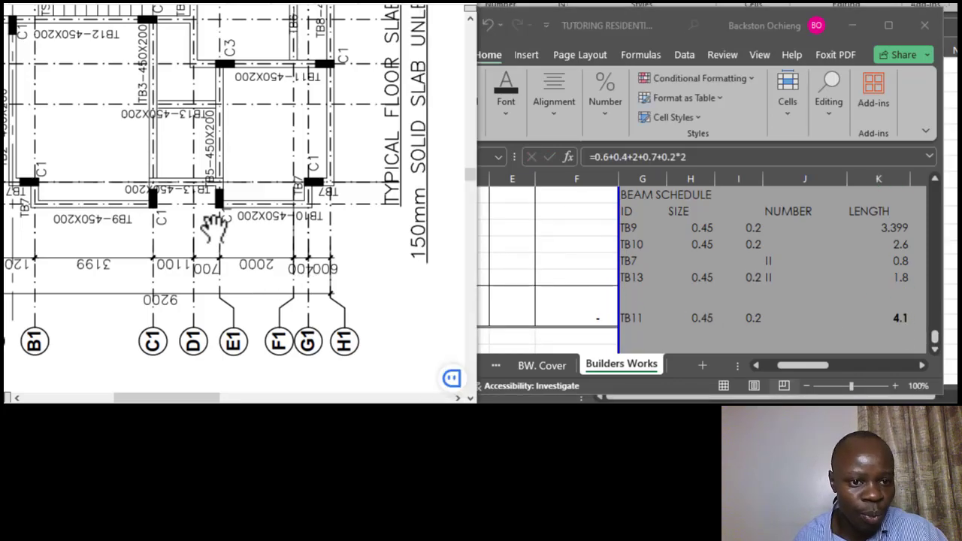
scroll(215, 200, down, 2)
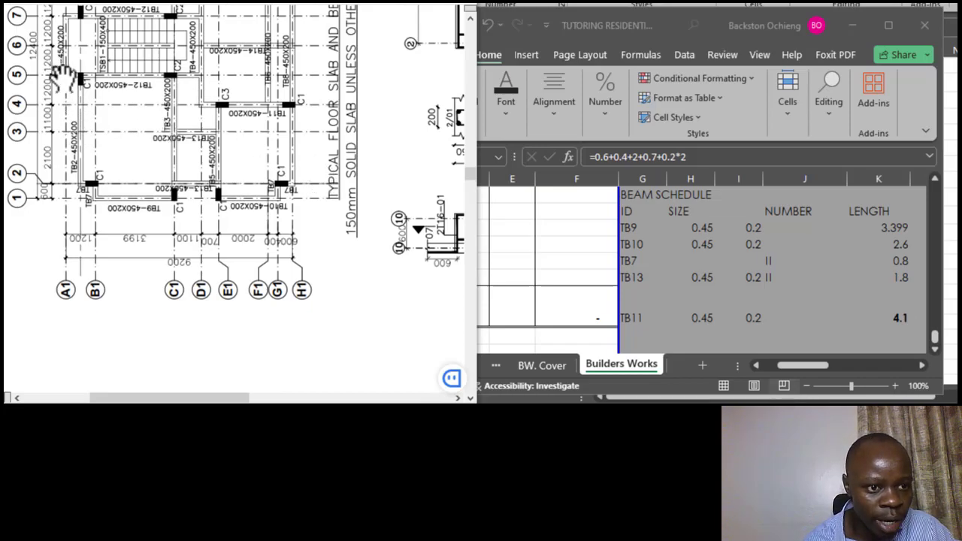
scroll(67, 80, up, 1)
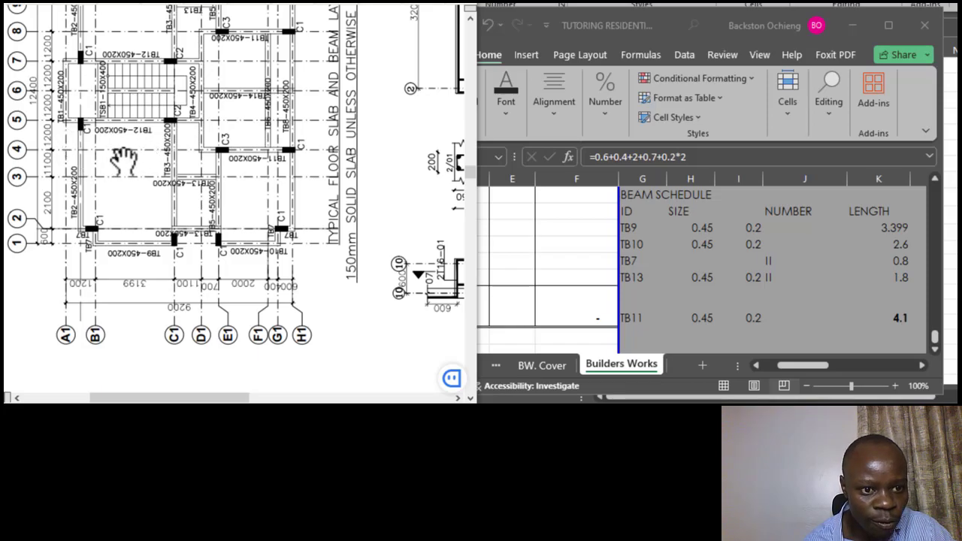
click(682, 318)
click(642, 338)
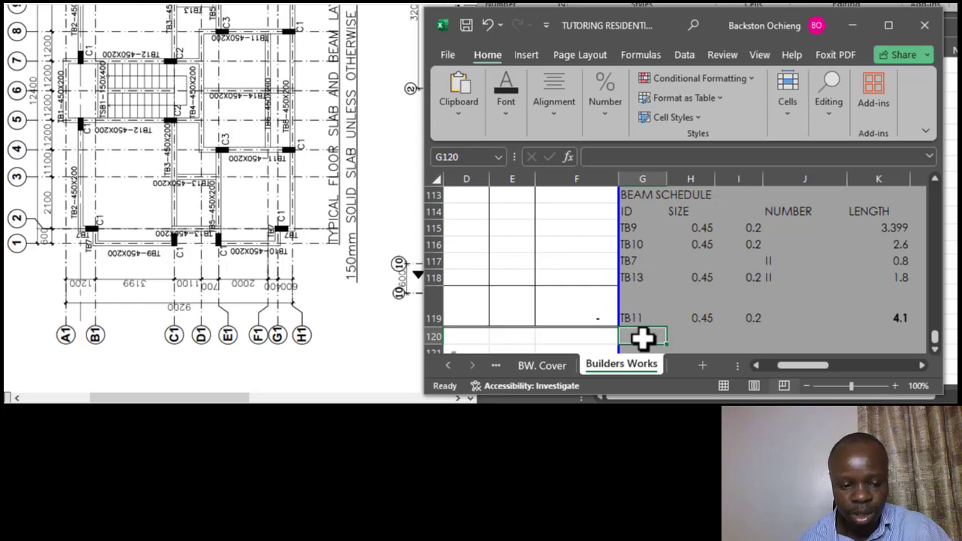
text(TB12)
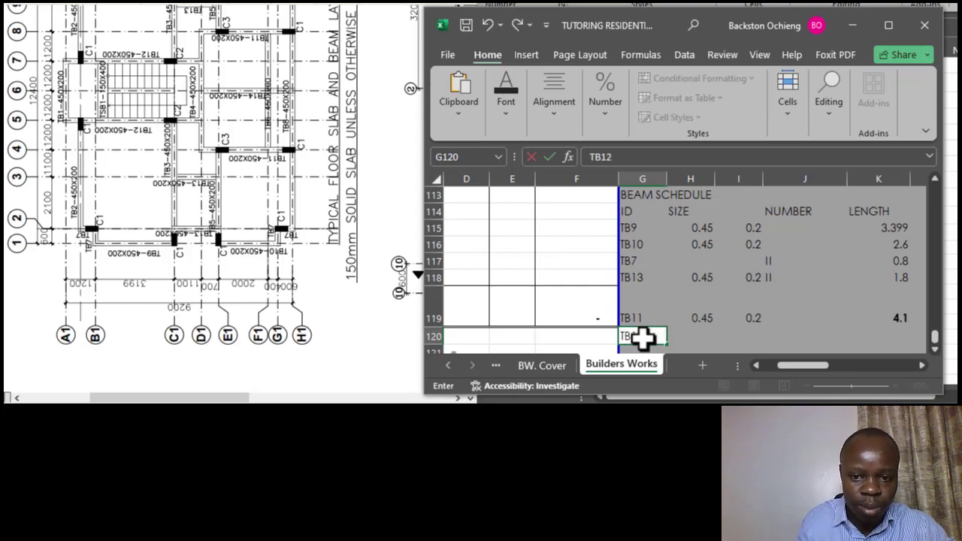
key(Tab)
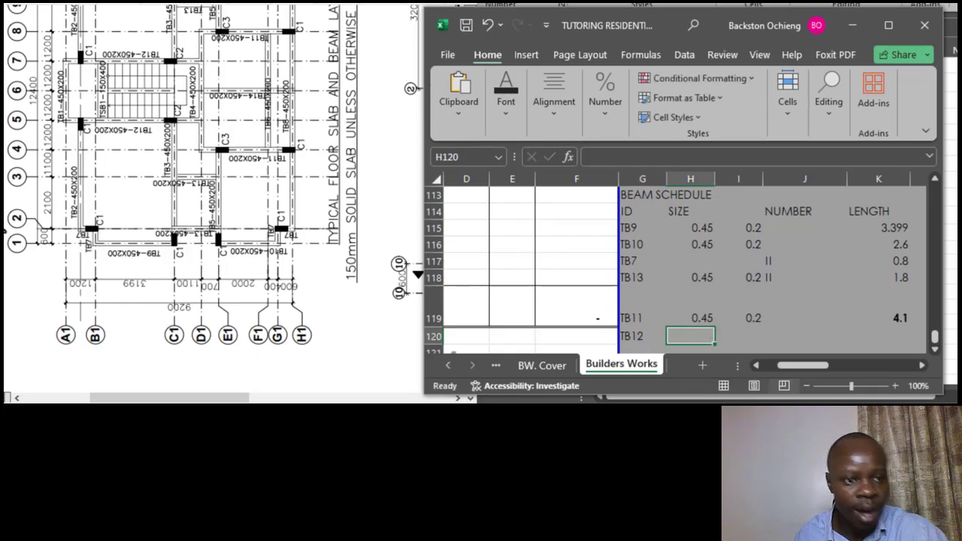
Step: Copy the beam size 0.45 by 0.2 from the TB11 row into H120 and I120 for TB12
click(710, 317)
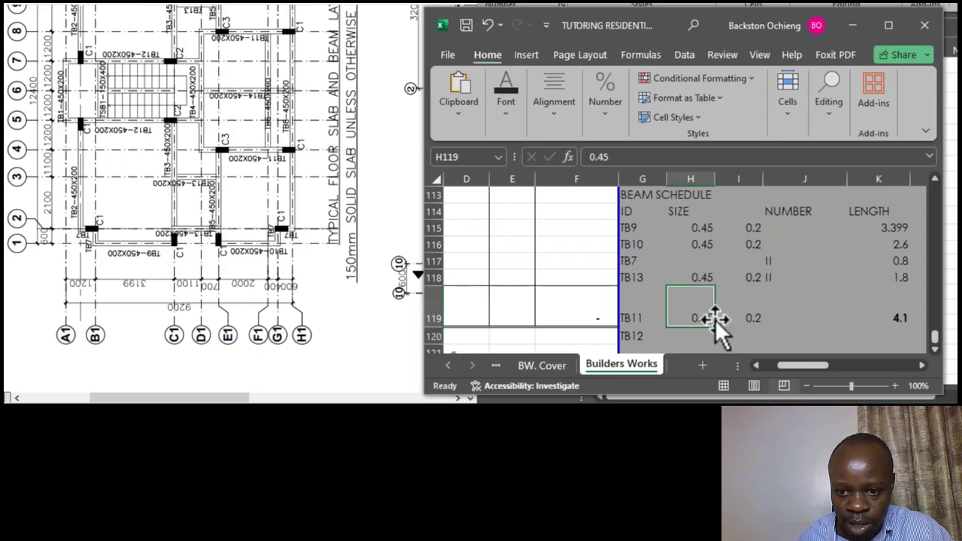
drag(715, 327, 715, 344)
click(749, 318)
drag(767, 329, 769, 344)
Step: Read the grid dimensions between A1 and D1 and enter the TB12 length in K120 as =1.2+3.199+1.1+0.1*2
click(810, 337)
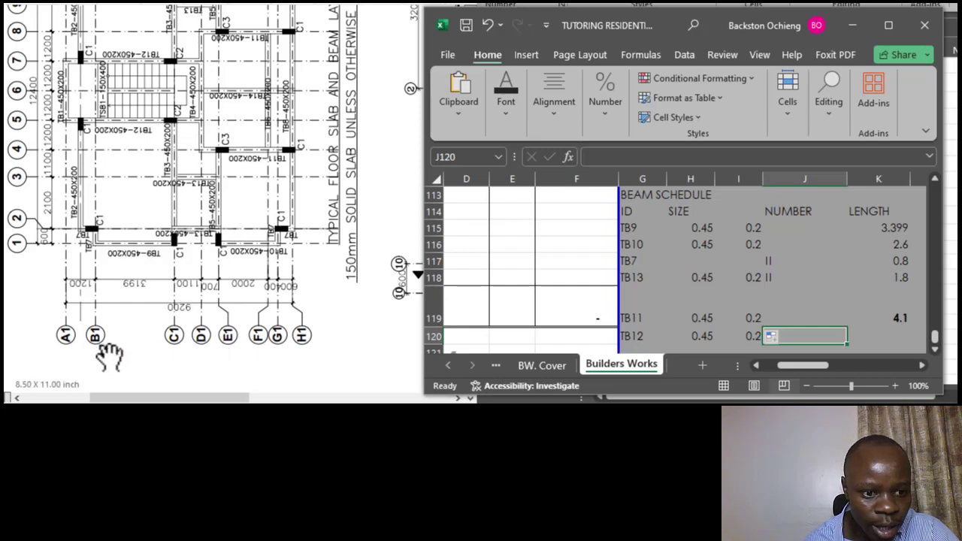
click(842, 297)
click(901, 333)
text(=1.2+3.199+1.1+0.1*2)
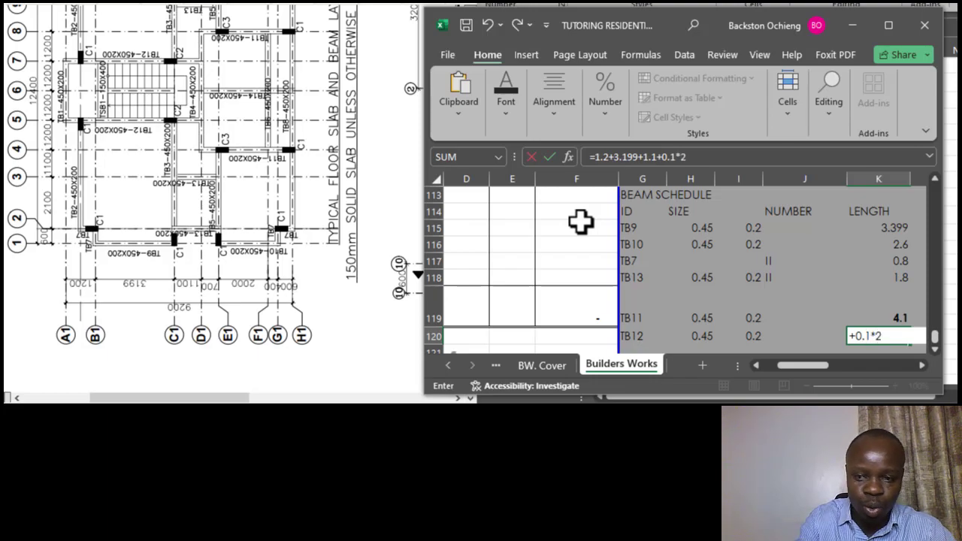
key(Return)
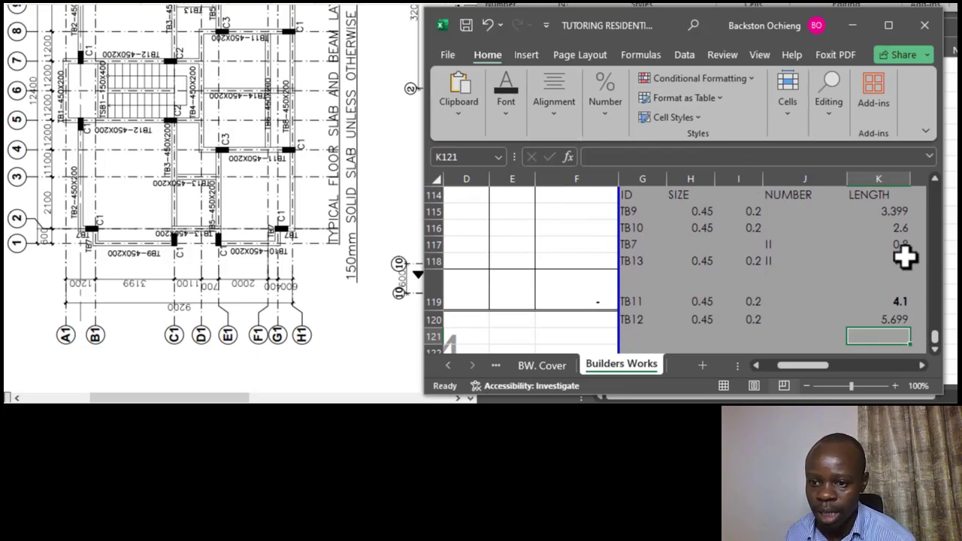
Step: Locate the beam along gridline 6 between the two TB11 beams on the layout and enter its ID TB14 in G121
scroll(892, 322, up, 3)
scroll(866, 295, down, 2)
scroll(866, 295, down, 2)
click(878, 271)
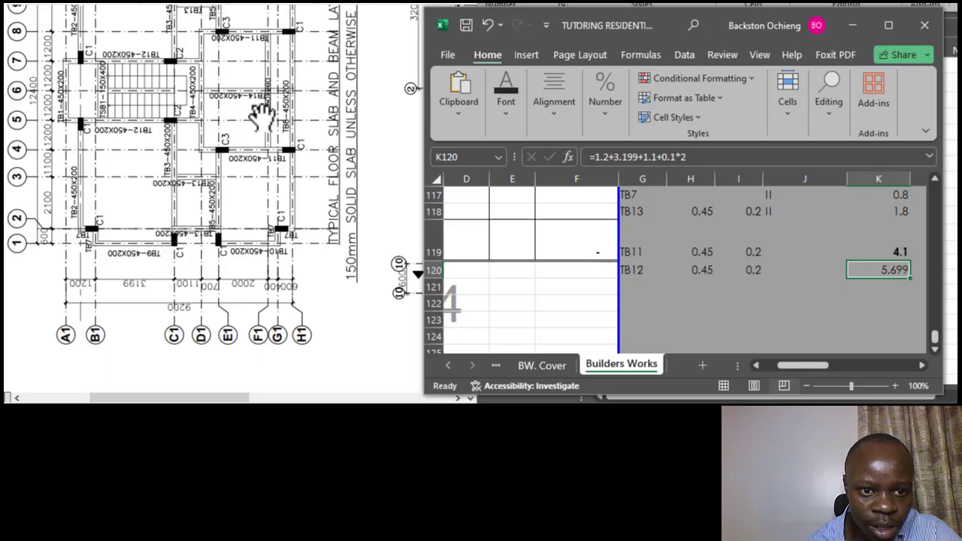
scroll(259, 89, up, 3)
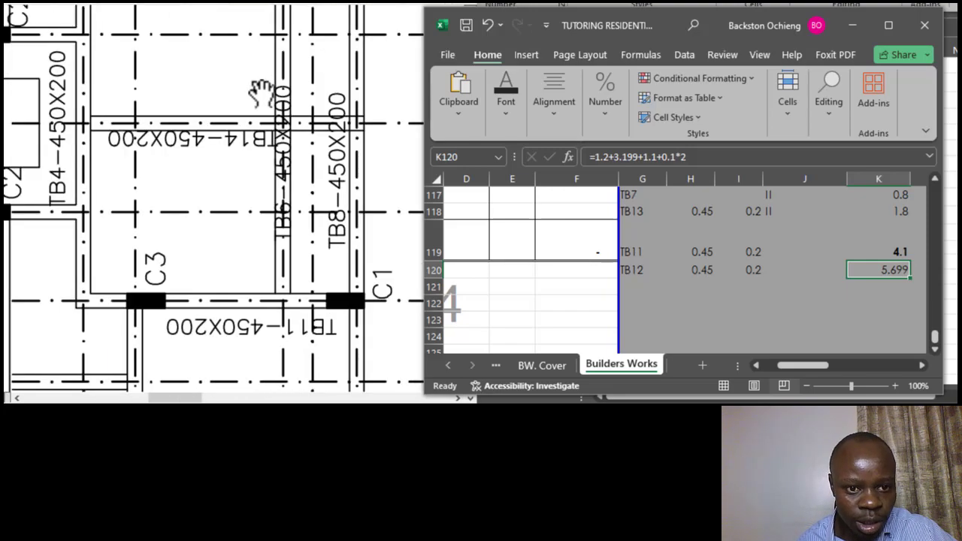
scroll(256, 98, down, 2)
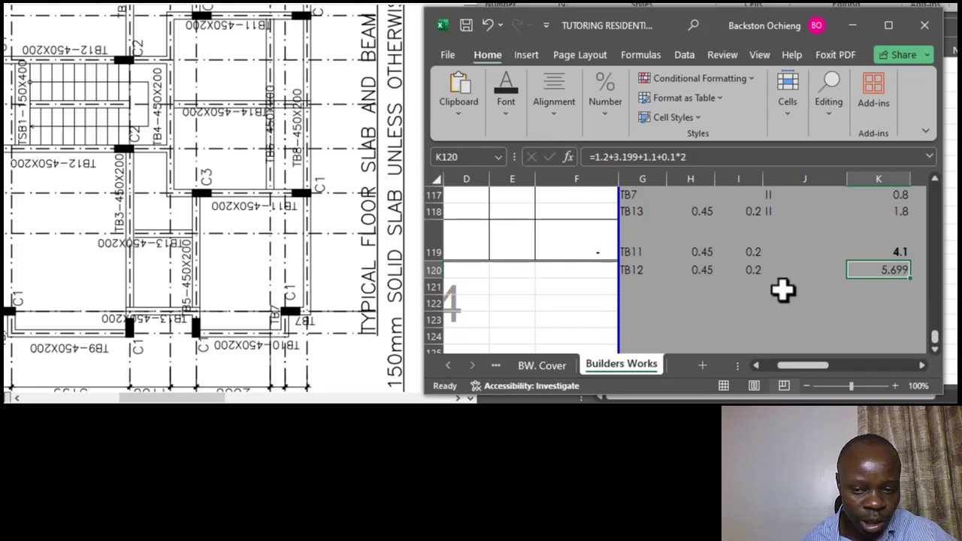
click(695, 286)
click(639, 293)
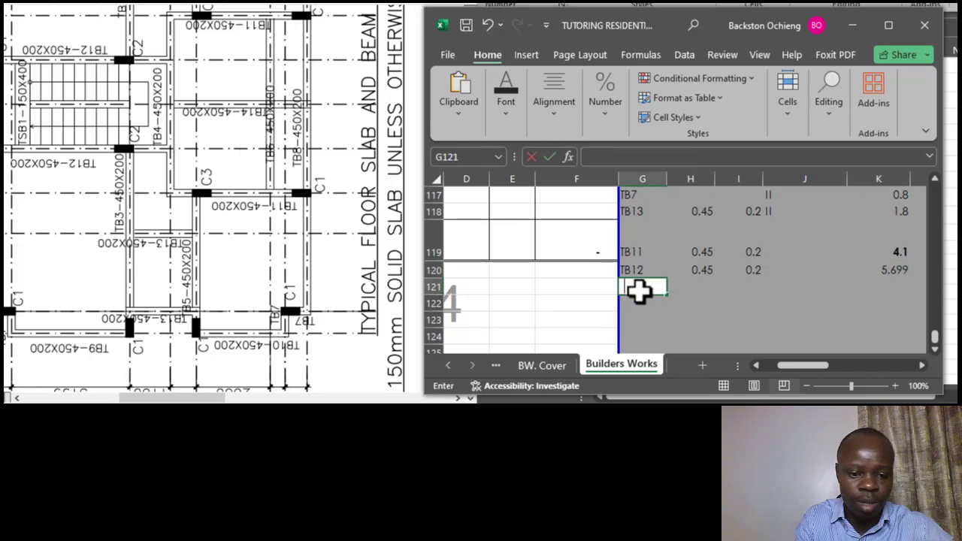
text(TB14)
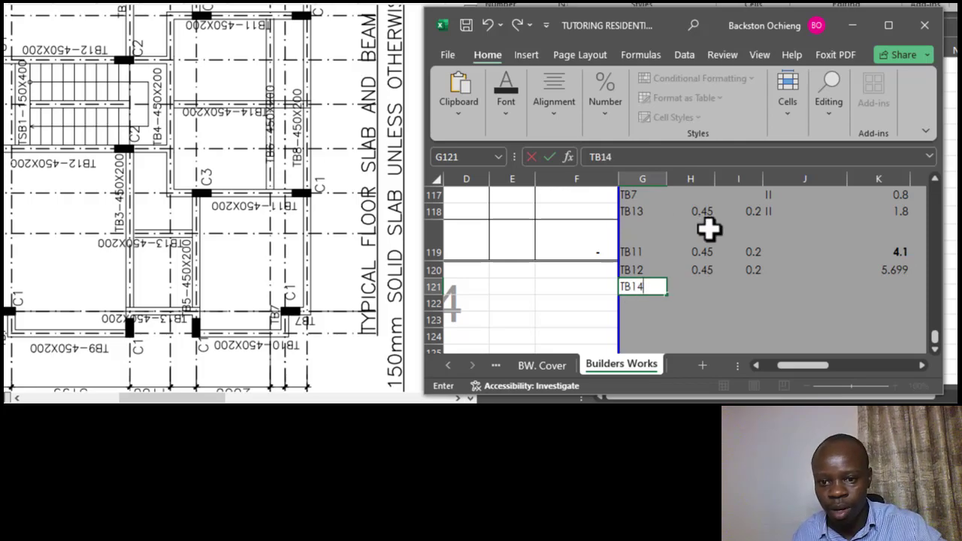
Step: Copy the beam size 0.45 by 0.2 from the TB12 row into H121 and I121 for TB14
click(690, 286)
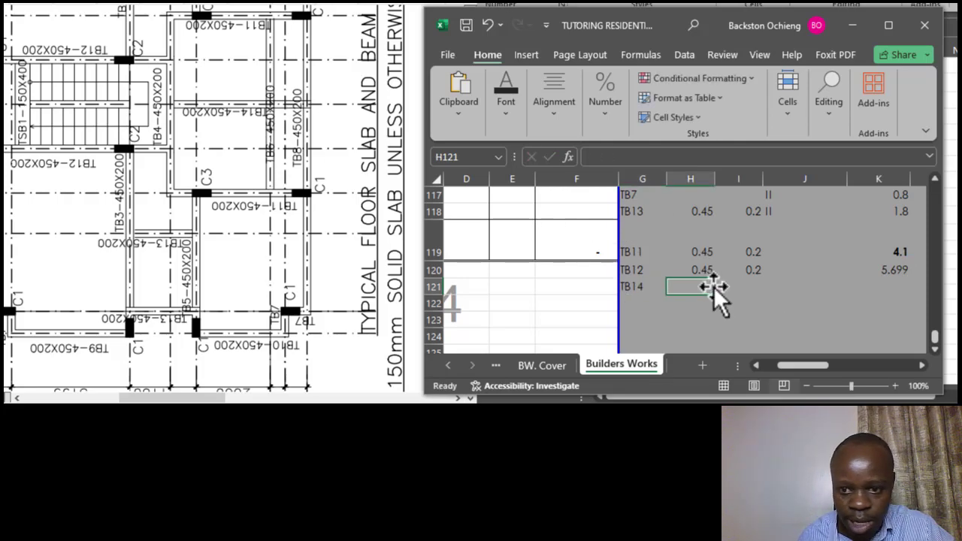
click(705, 269)
drag(715, 277, 772, 297)
click(748, 272)
Step: Read the grid dimensions between D1 and H1 and enter the TB14 length in K121 as =0.7+2+0.4+0.6
click(795, 290)
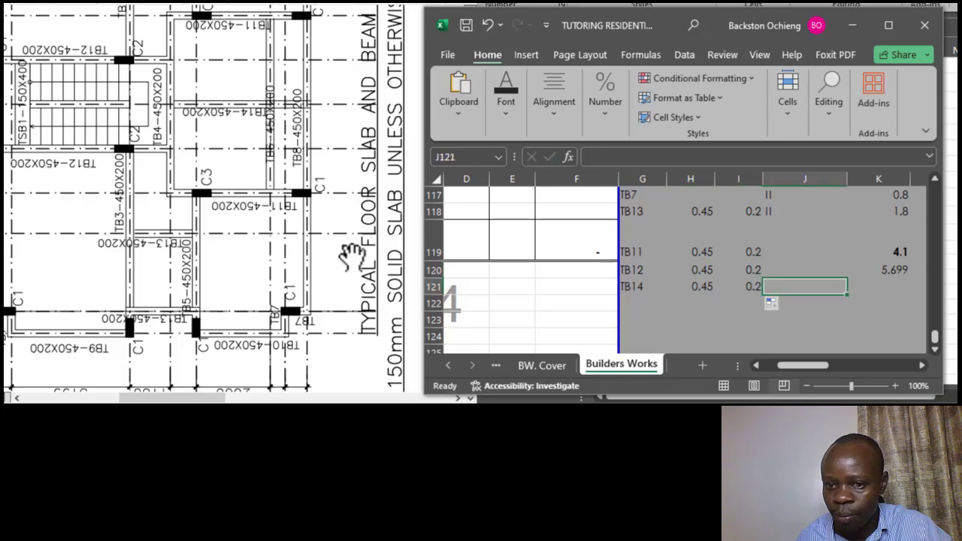
scroll(227, 150, down, 2)
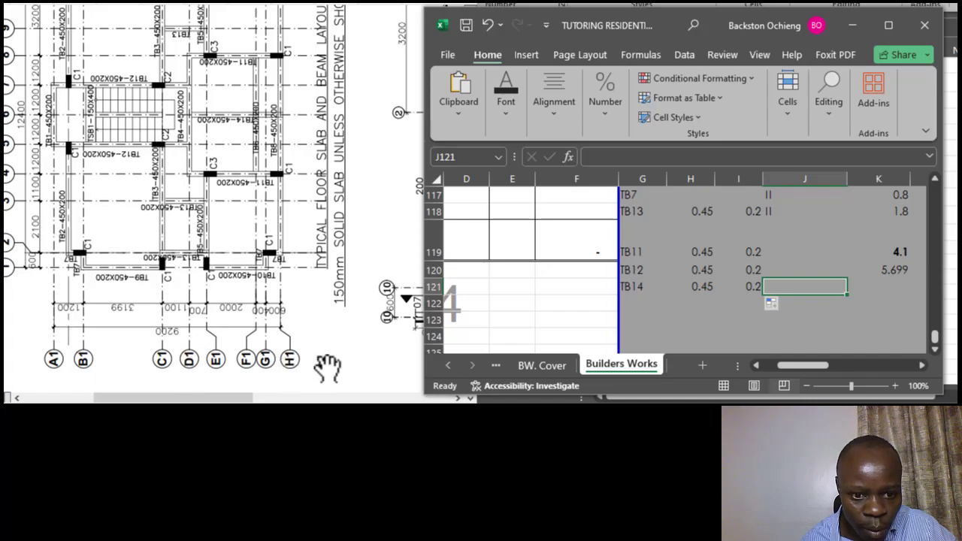
click(890, 290)
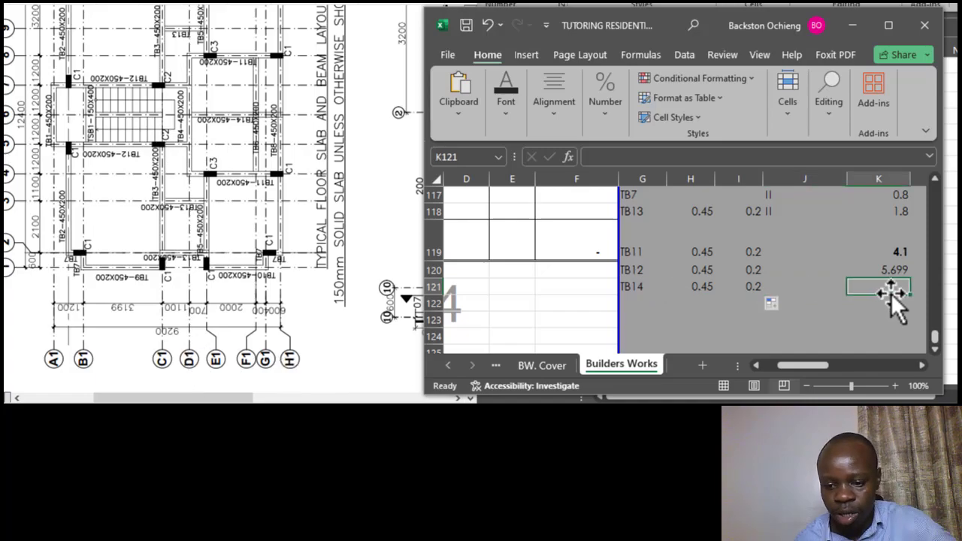
text(=0.7+2+0.4+0)
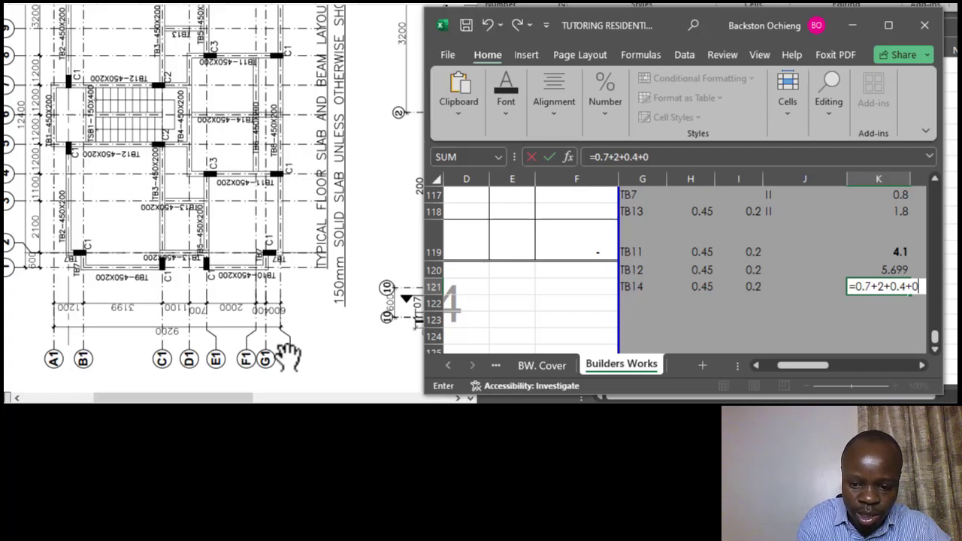
text(6)
key(Return)
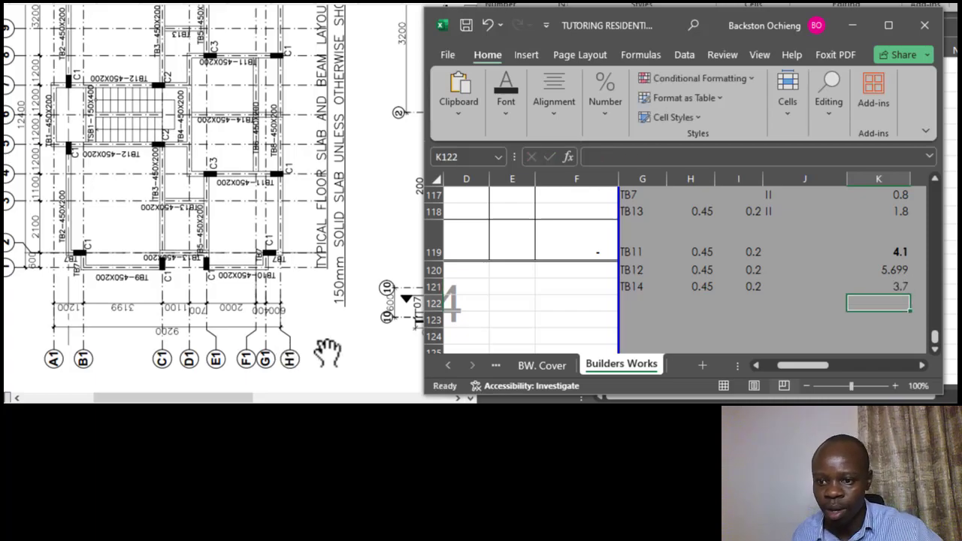
Step: Extend the TB14 length formula in K121 with +0.1*2 for the beam half-widths at both ends
click(884, 286)
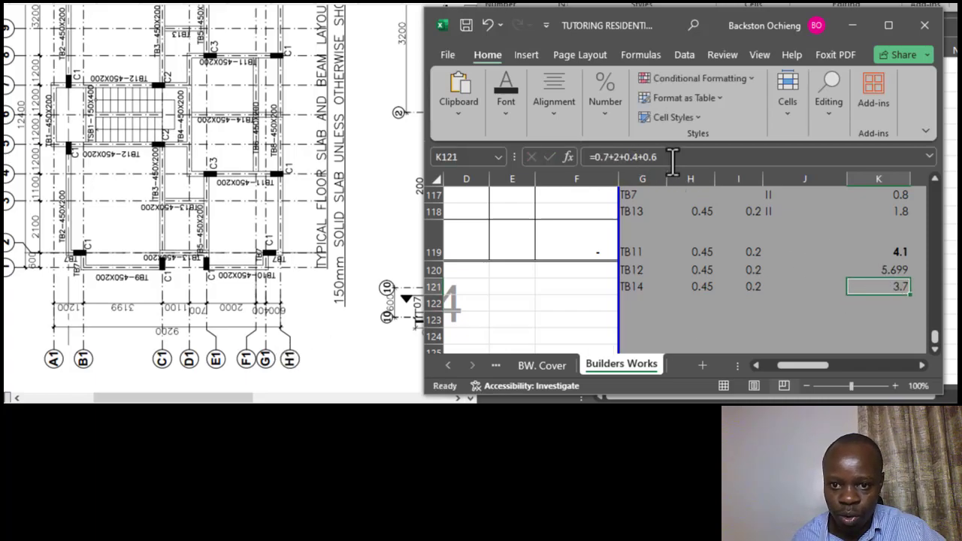
click(674, 157)
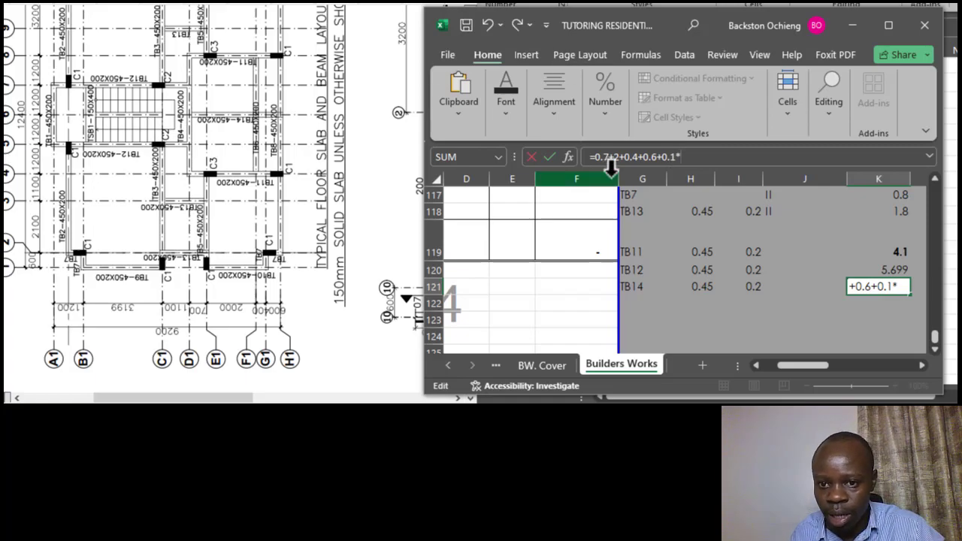
text(+0.1*2)
key(Return)
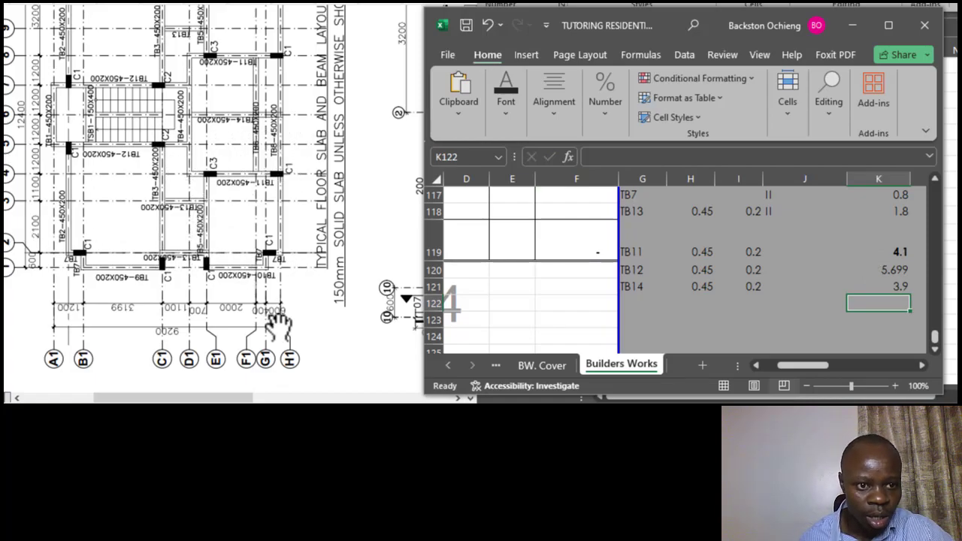
Step: Count the TB12 beams beside the stairs on the layout and enter the tally II as their number in J120
drag(176, 398, 158, 399)
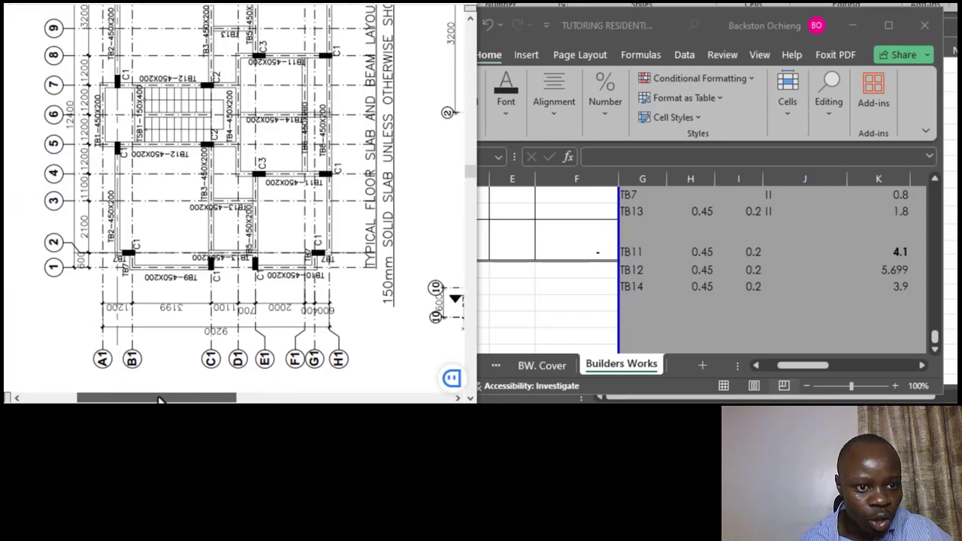
click(763, 324)
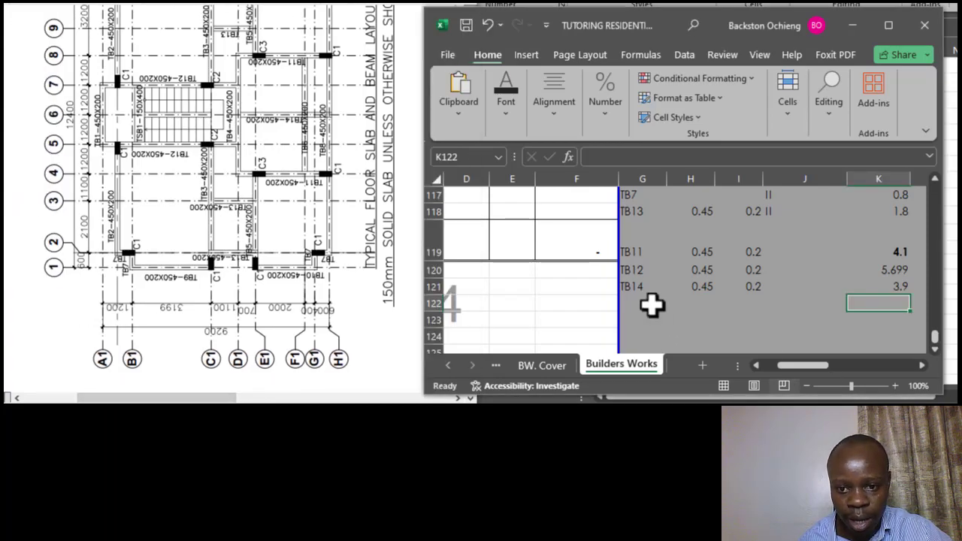
click(644, 303)
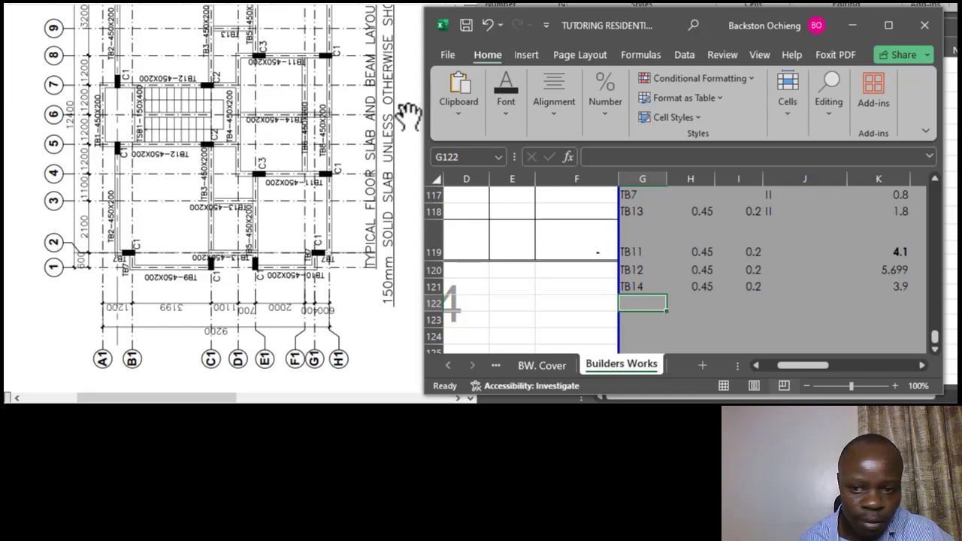
click(637, 269)
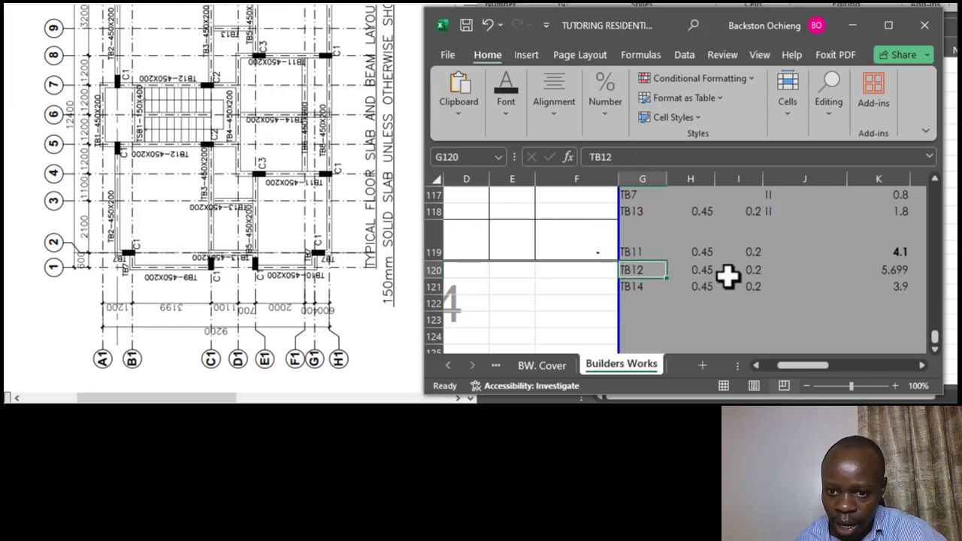
click(874, 269)
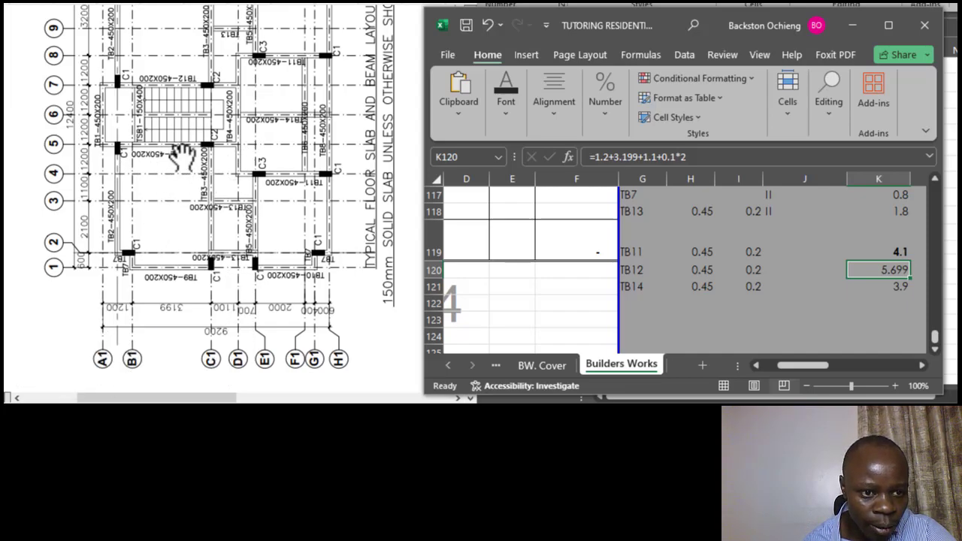
click(729, 272)
click(907, 267)
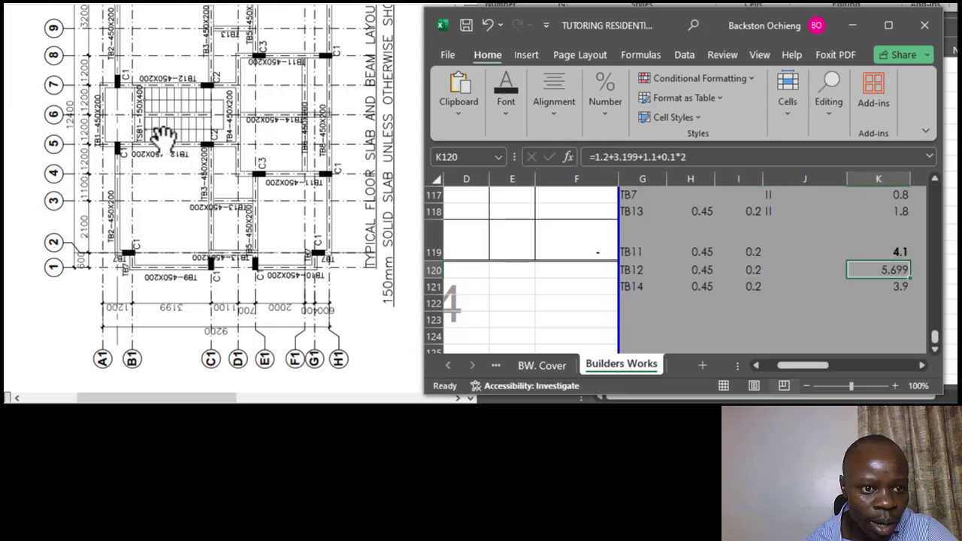
click(640, 267)
click(774, 272)
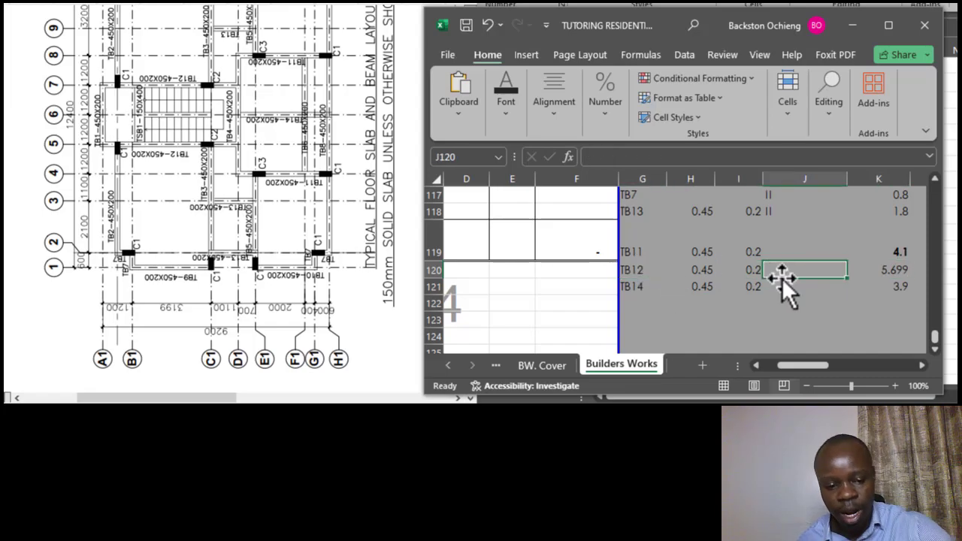
text(II)
click(799, 299)
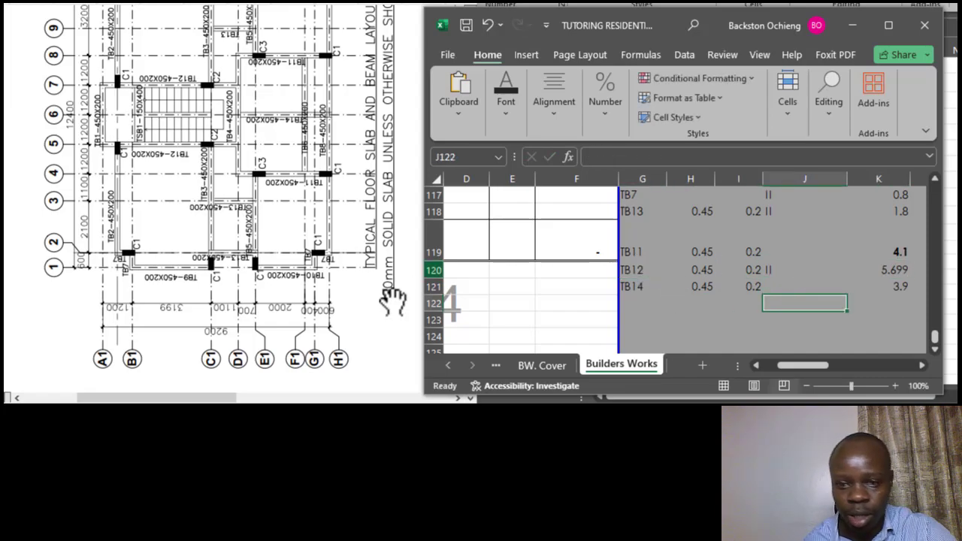
Step: Locate the next unlisted beam on the typical floor layout and enter its ID TB11 in G122
mouse_move(160, 398)
mouse_down()
mouse_move(181, 399)
mouse_move(161, 400)
mouse_up()
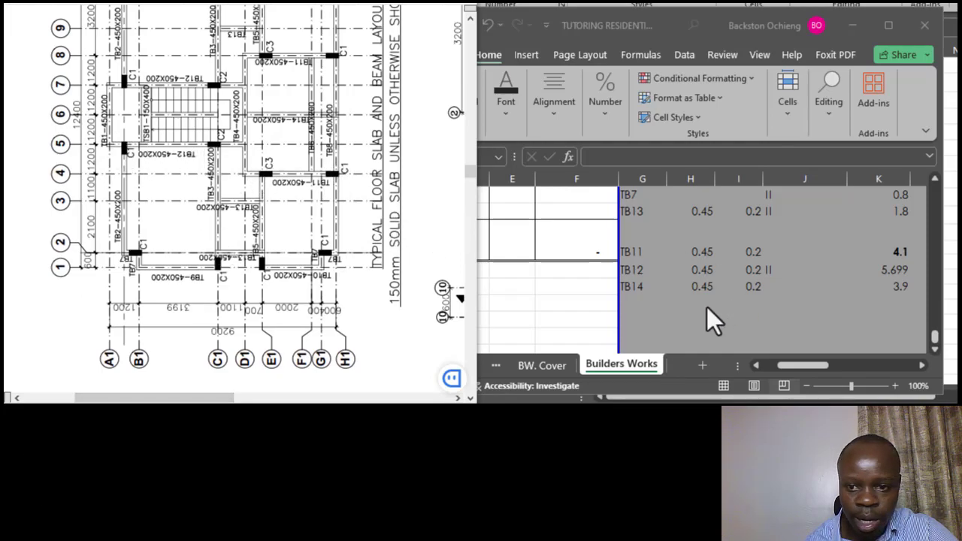
click(638, 302)
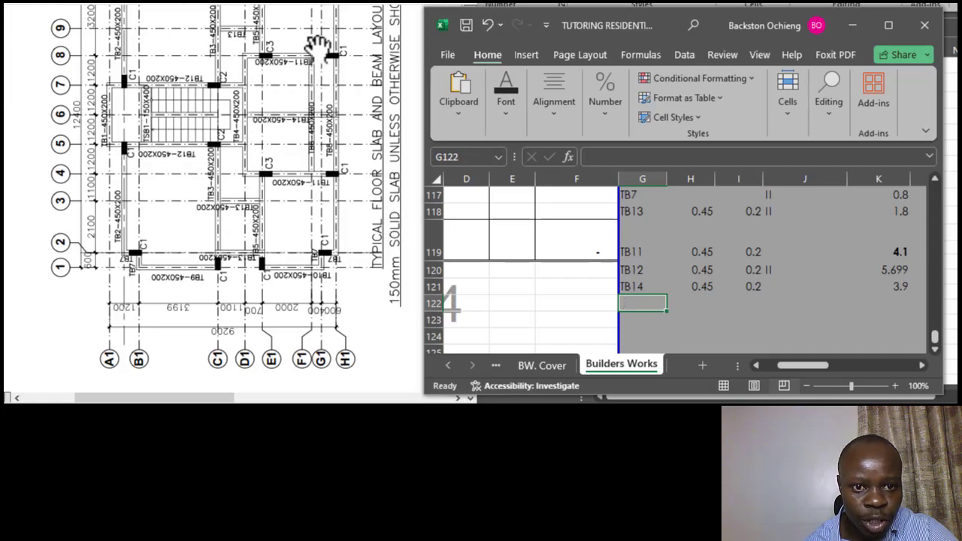
scroll(335, 45, up, 3)
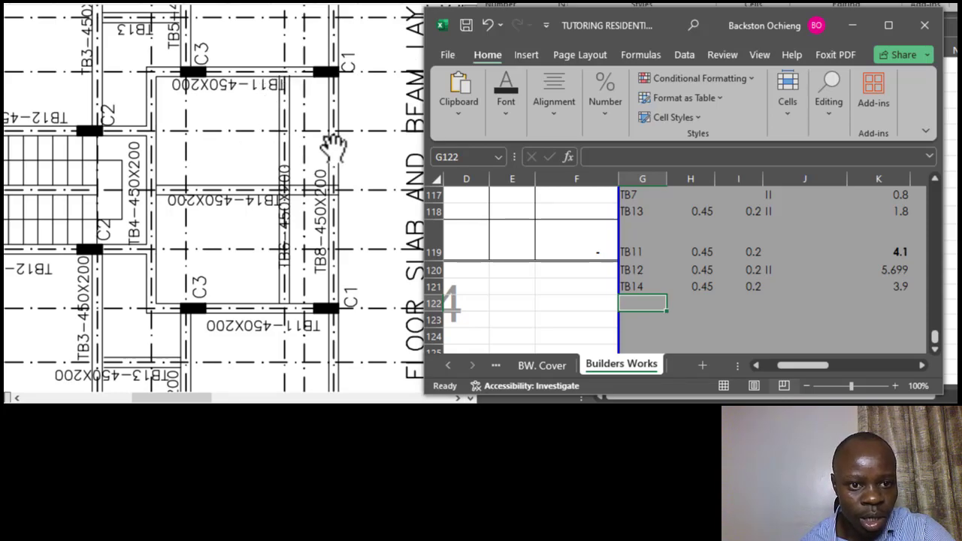
click(691, 304)
click(631, 305)
text(TB11)
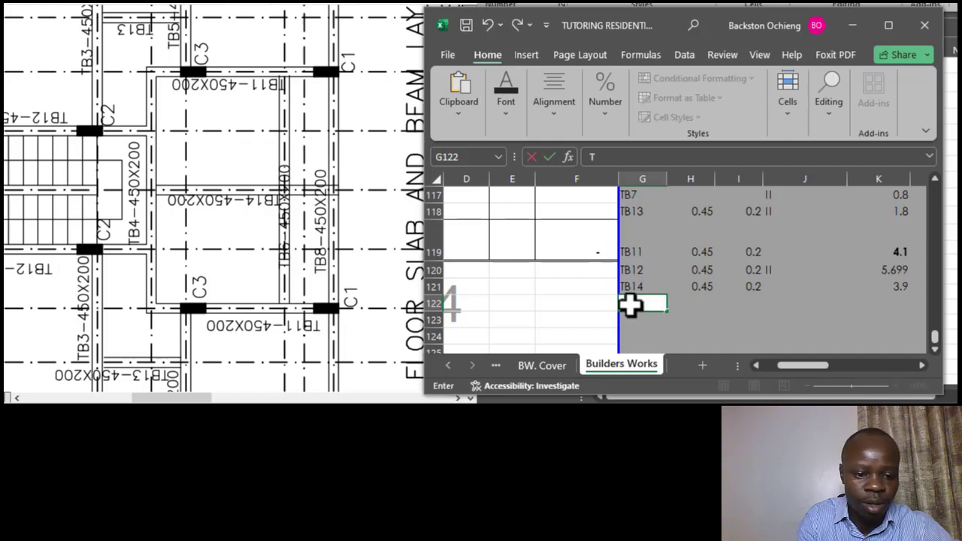
Step: Copy the beam size 0.45 by 0.2 from the TB14 row into H122 and I122 for TB11
click(705, 309)
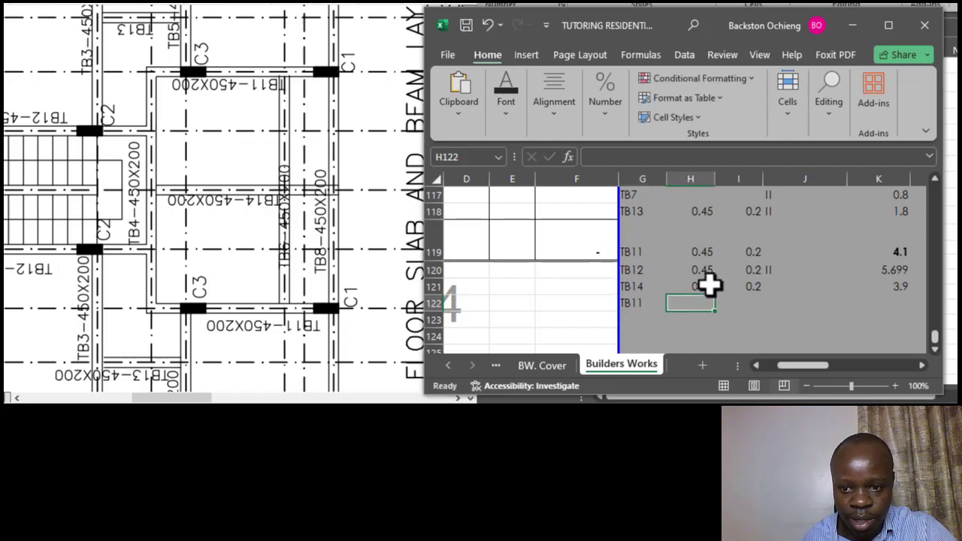
click(709, 285)
mouse_move(719, 297)
mouse_down()
mouse_move(719, 317)
mouse_move(773, 304)
mouse_up()
click(748, 290)
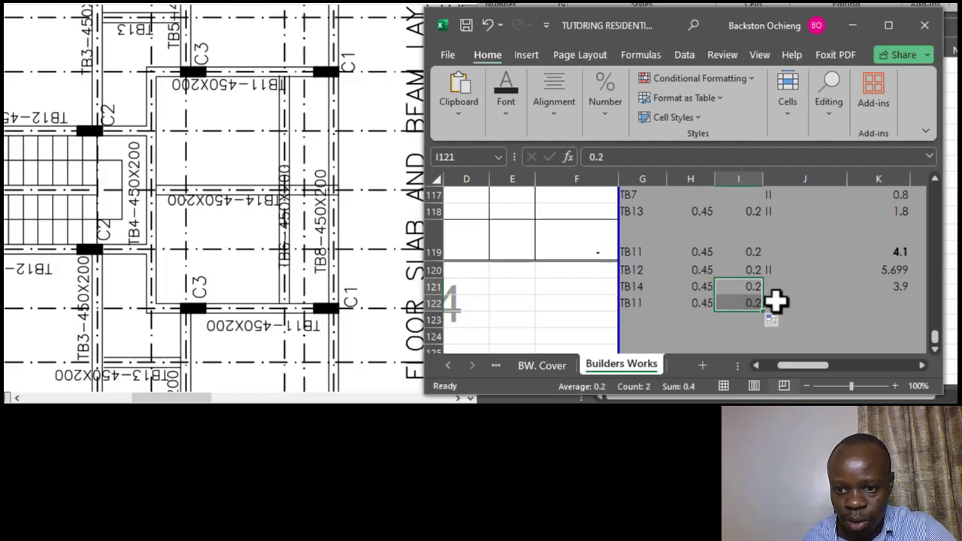
click(774, 302)
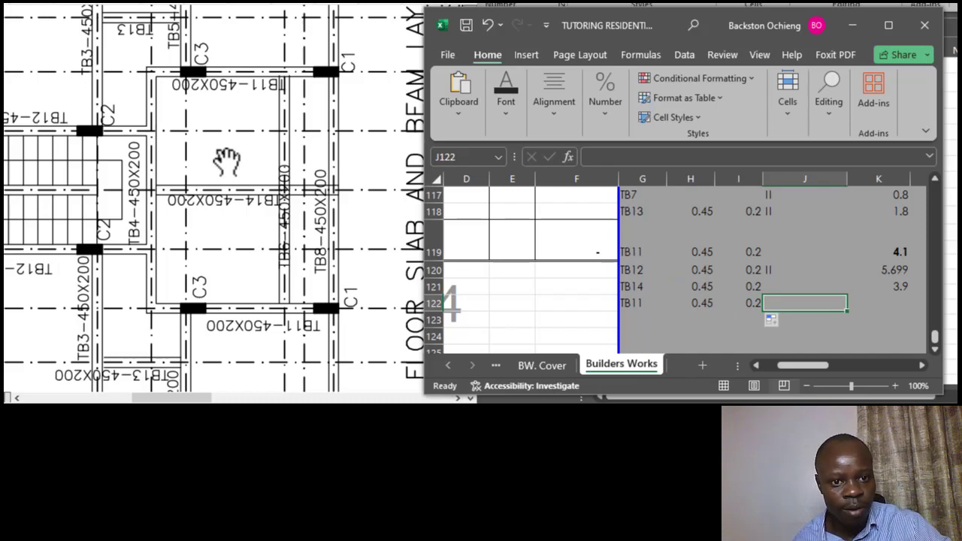
Step: Check TB11's span against the grid dimensions and copy the TB14 length formula from K121 into K122
scroll(248, 161, down, 1)
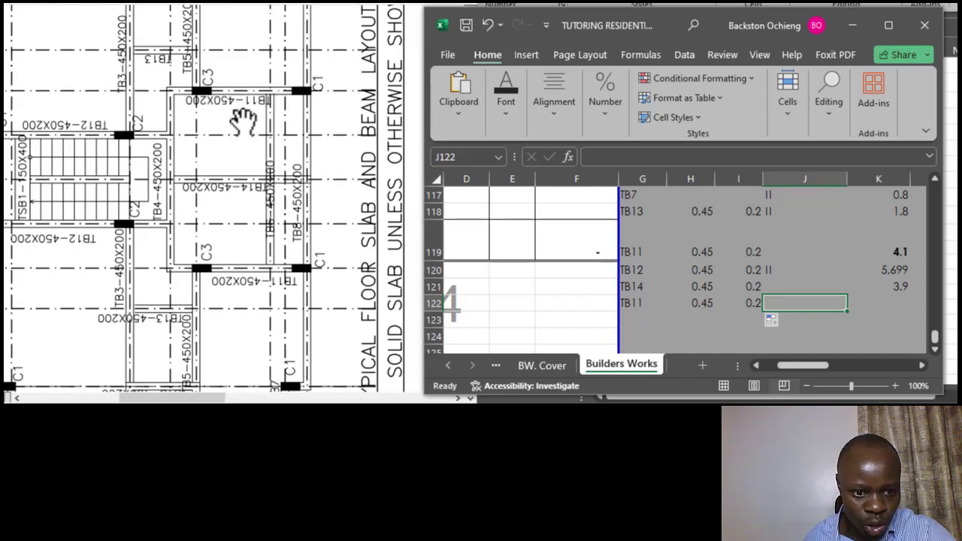
scroll(239, 111, down, 1)
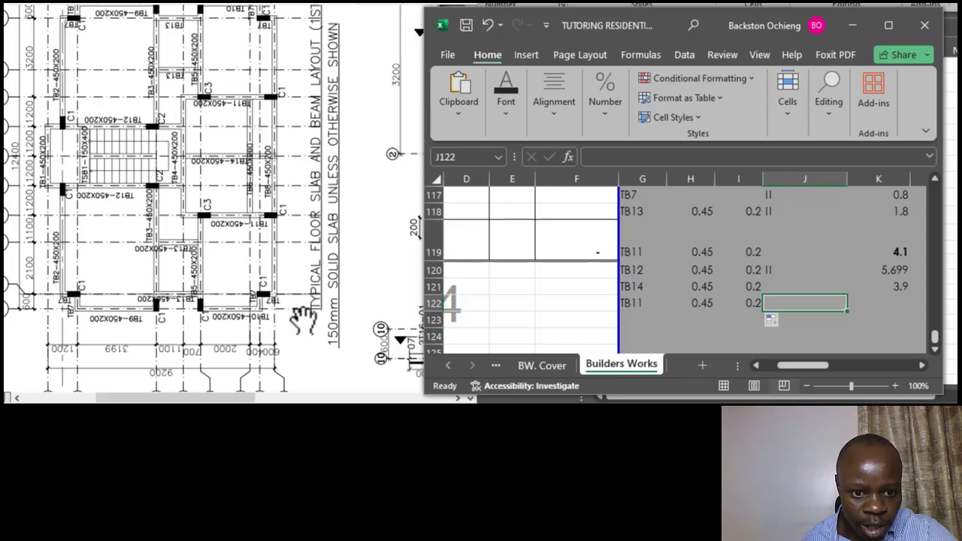
scroll(278, 248, down, 1)
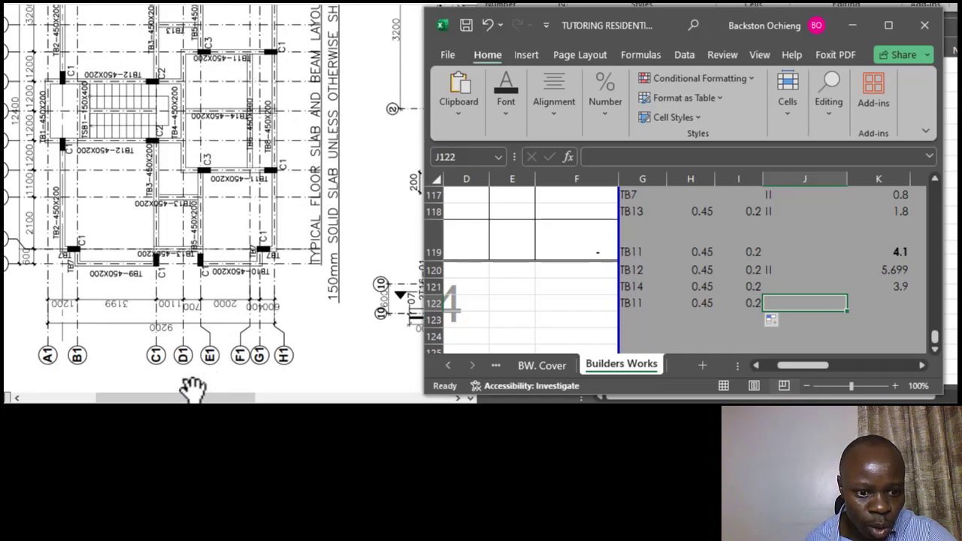
click(881, 287)
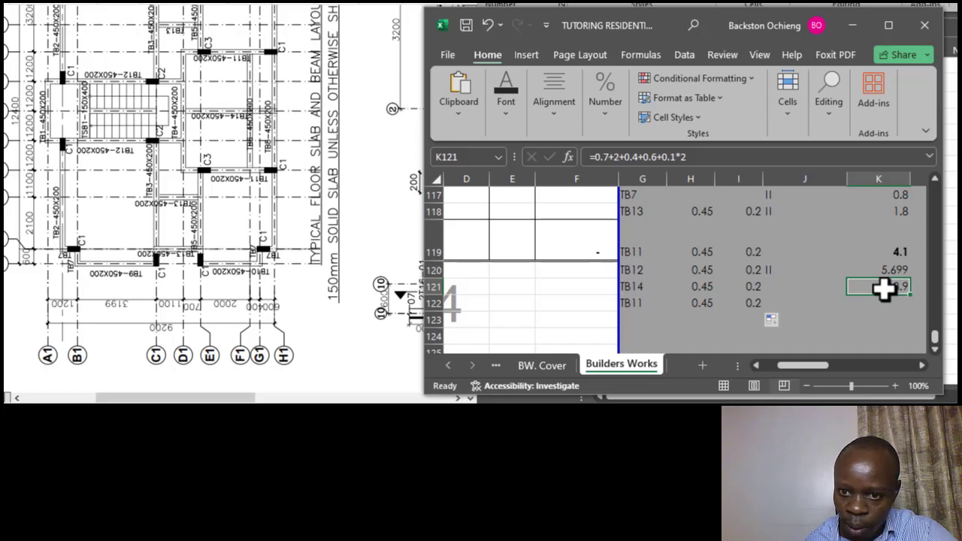
click(825, 240)
click(887, 286)
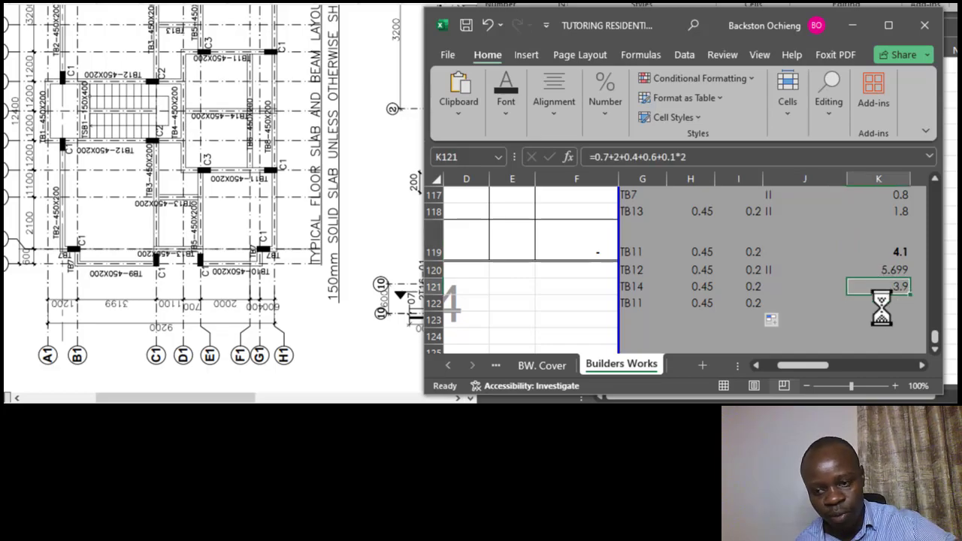
key(ctrl+c)
click(878, 302)
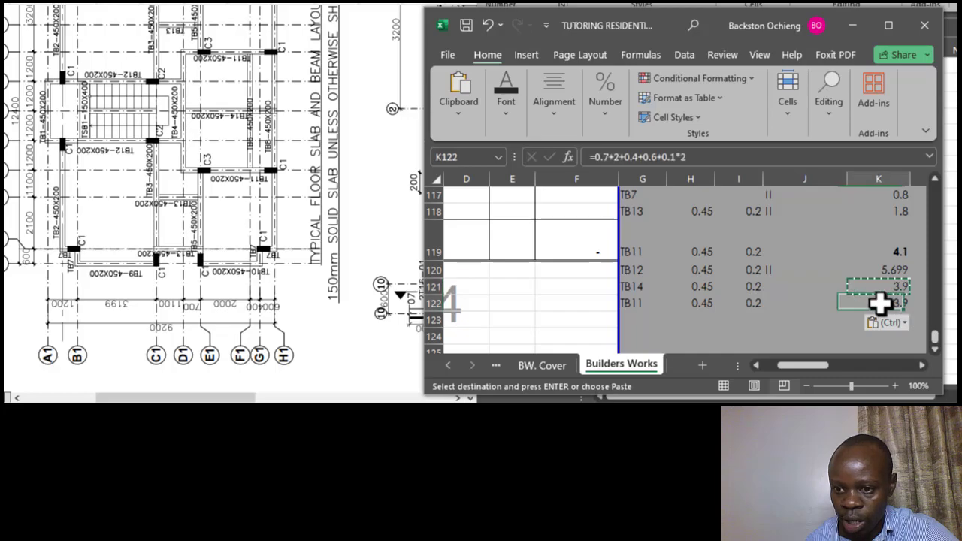
Step: Check the layout for further TB13 beams and extend the TB13 tally in J118 to III
click(639, 304)
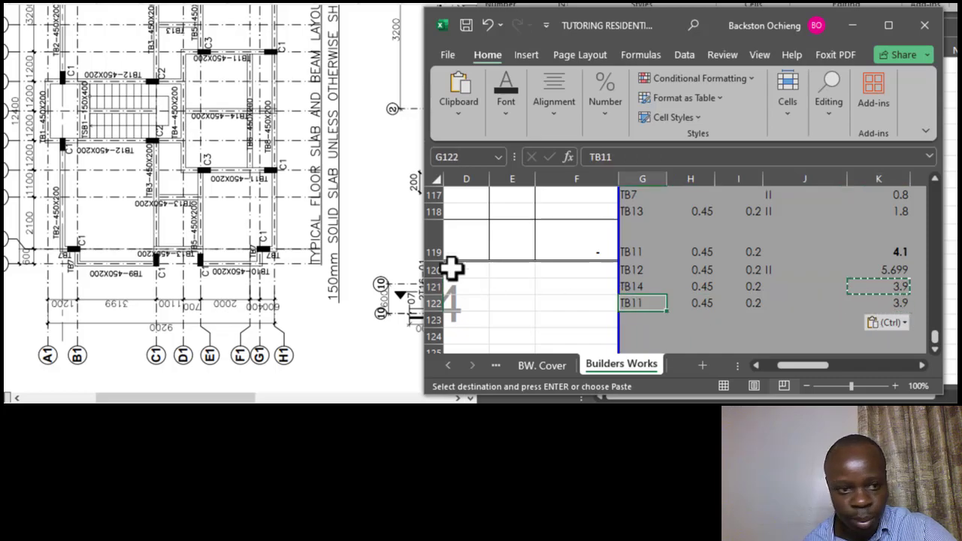
drag(199, 398, 188, 400)
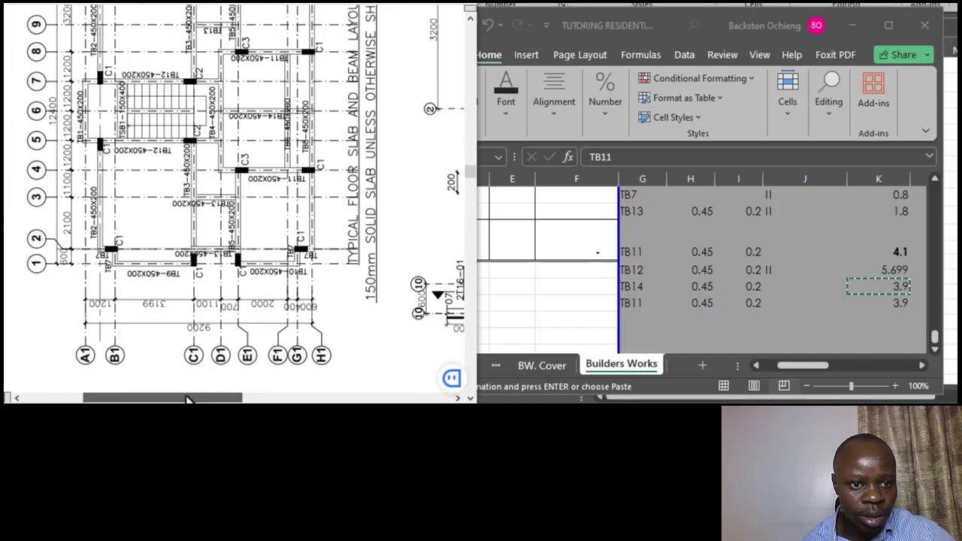
scroll(156, 202, up, 1)
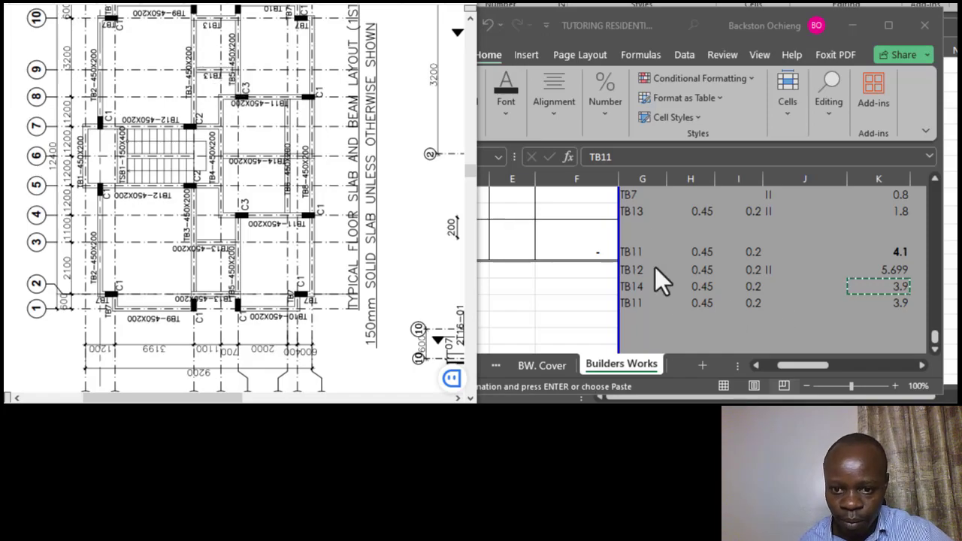
click(669, 215)
click(648, 212)
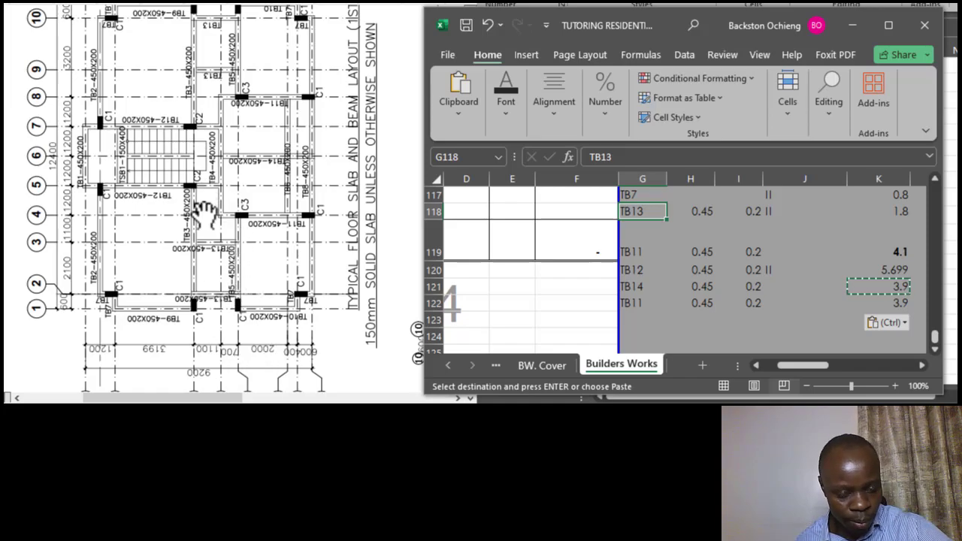
ctrl+scroll(203, 214, down, 1)
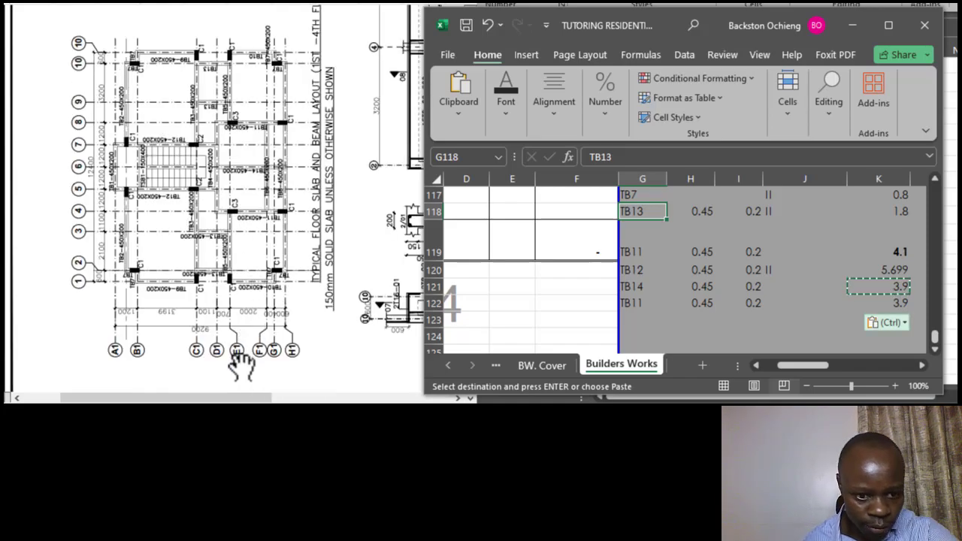
key(ctrl)
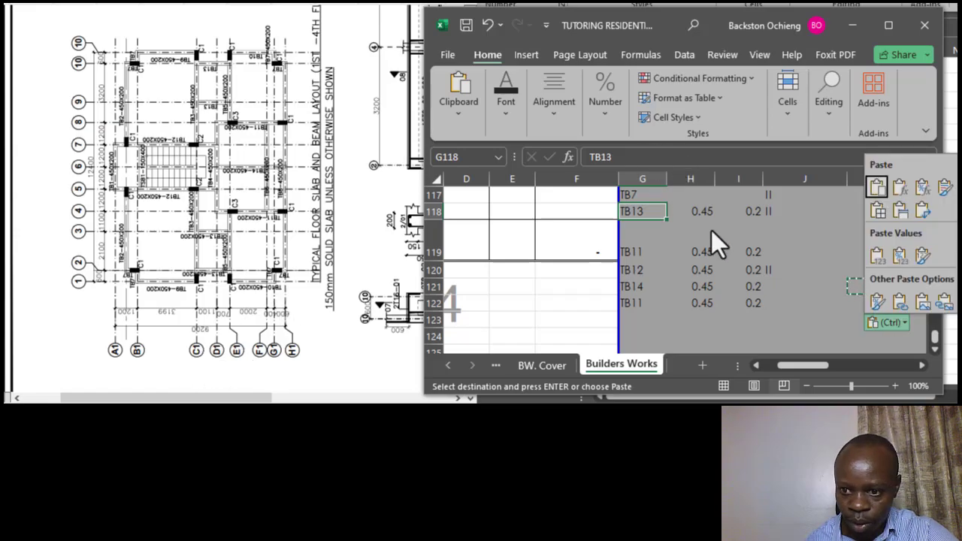
click(743, 246)
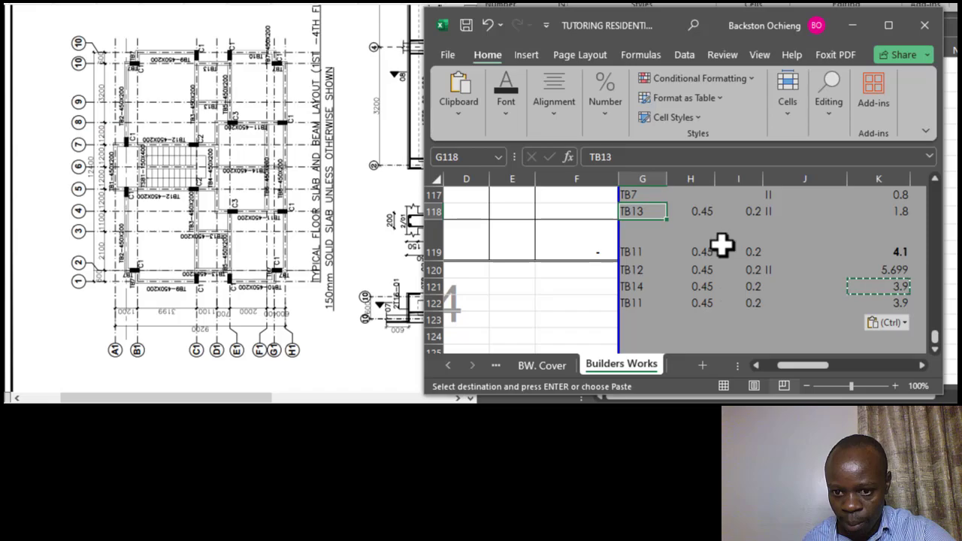
click(781, 211)
click(601, 156)
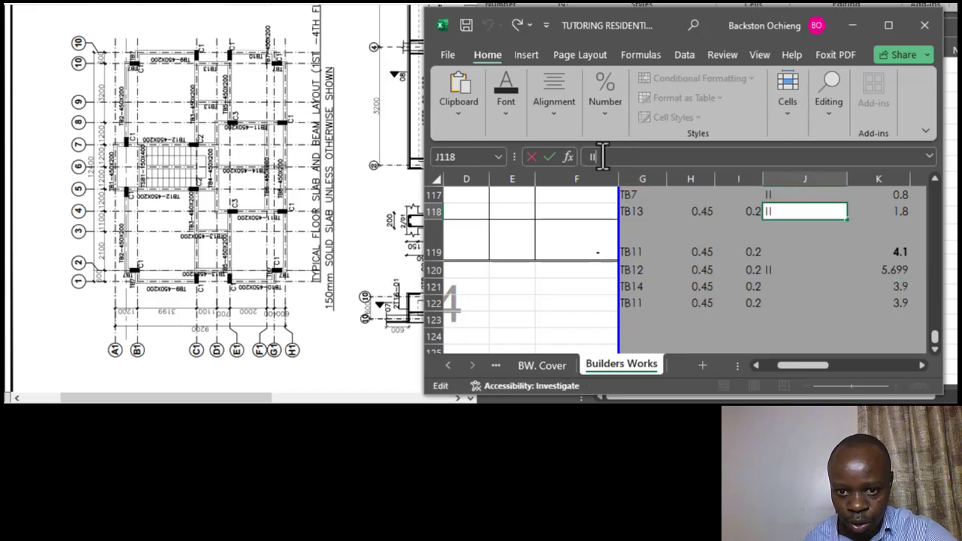
click(781, 271)
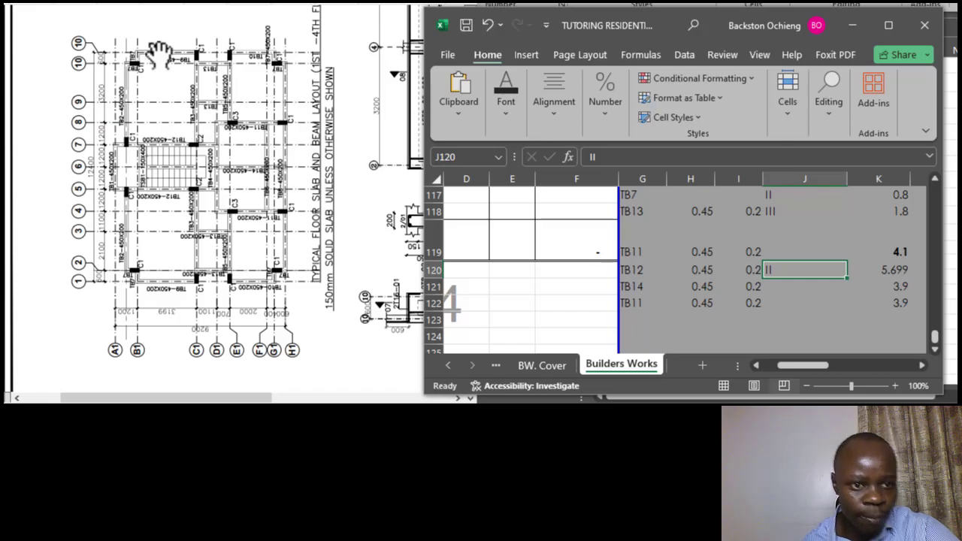
Step: Count the TB7 beams on the layout and extend their number tally in J117 to IIII
scroll(125, 42, up, 2)
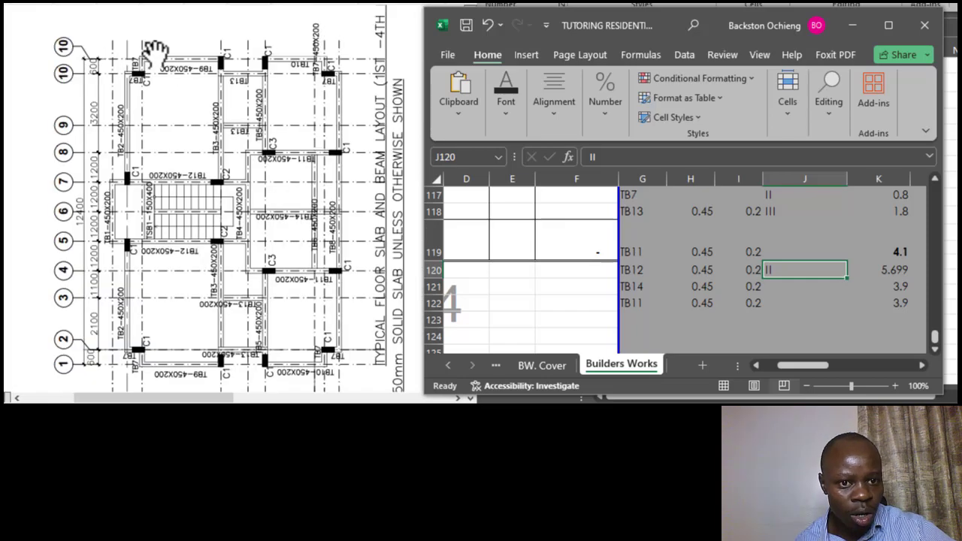
drag(165, 397, 171, 402)
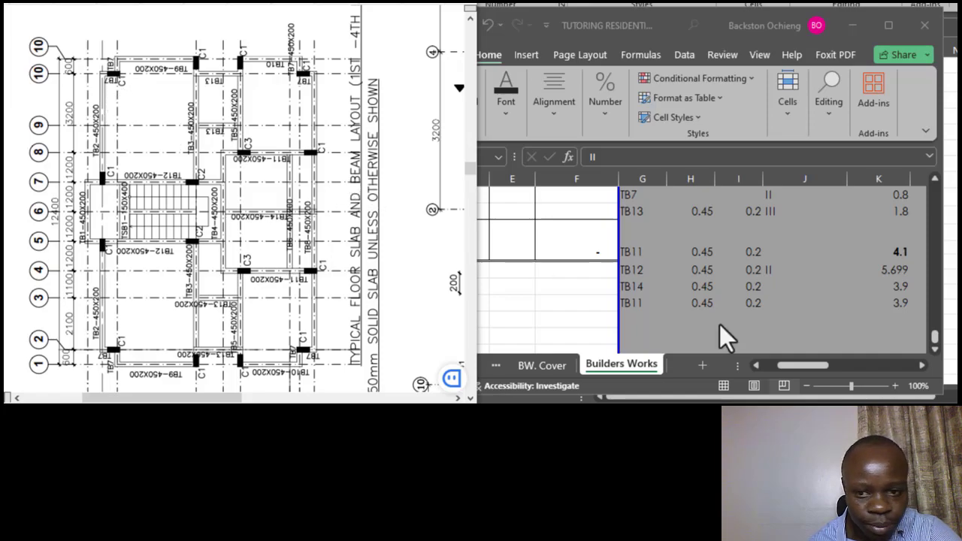
click(636, 270)
scroll(651, 232, up, 1)
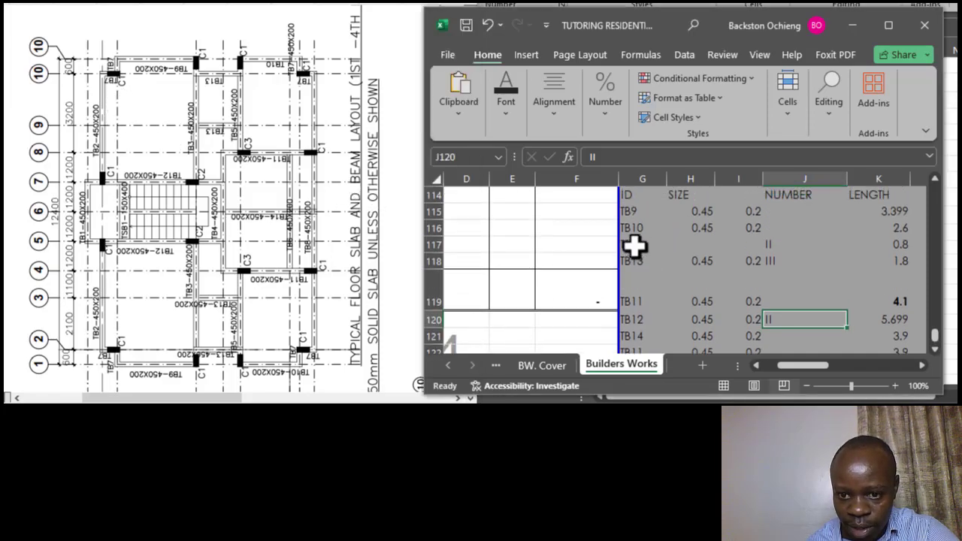
click(636, 245)
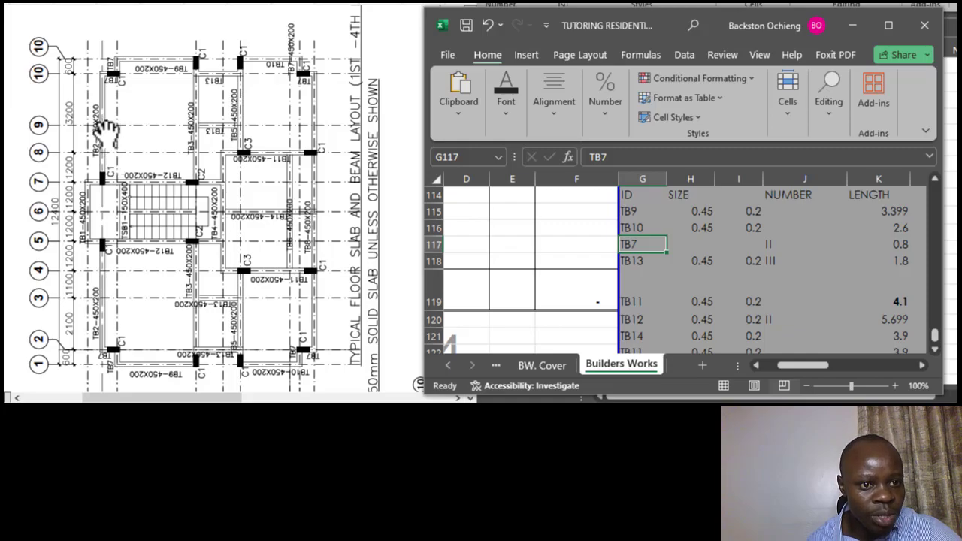
click(765, 242)
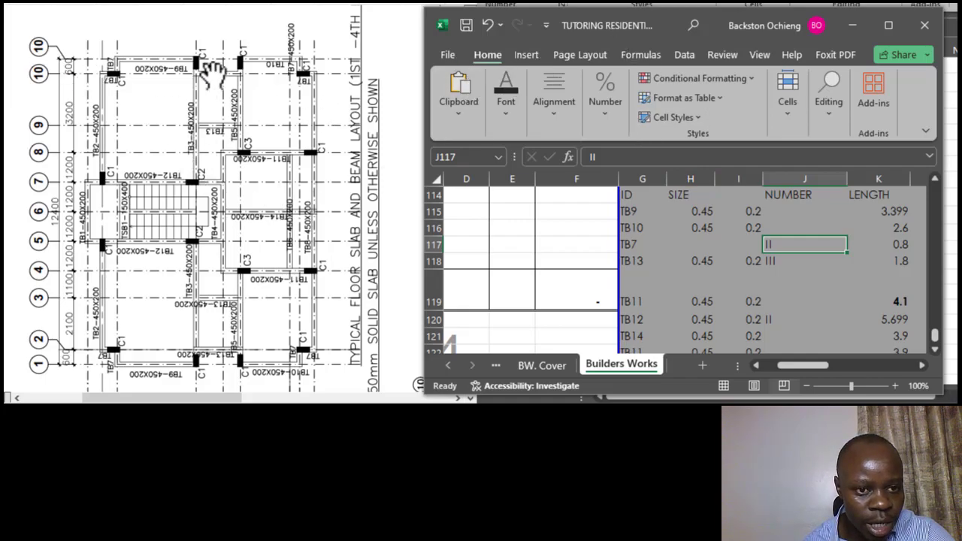
click(605, 155)
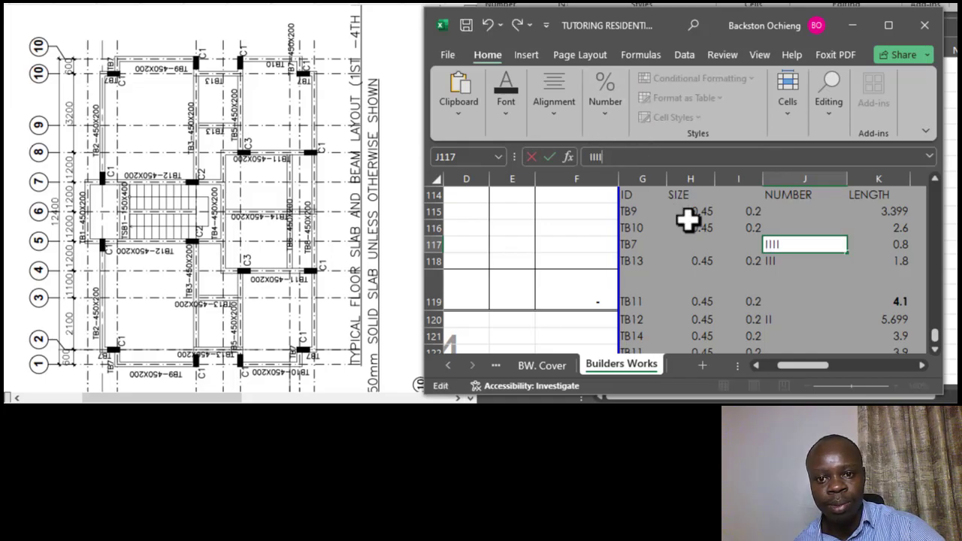
click(777, 296)
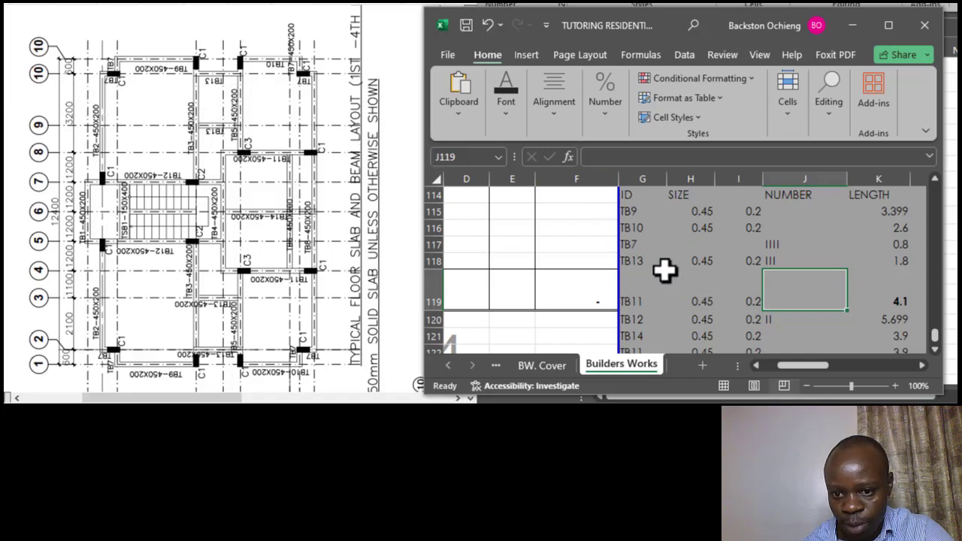
Step: Extend the TB13 number tally in J118 to IIII
click(776, 260)
click(614, 159)
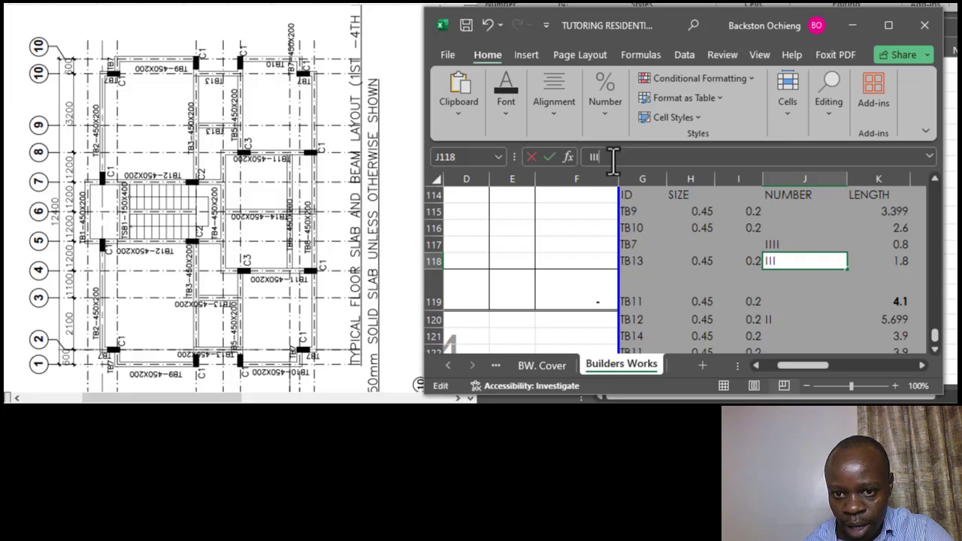
click(735, 243)
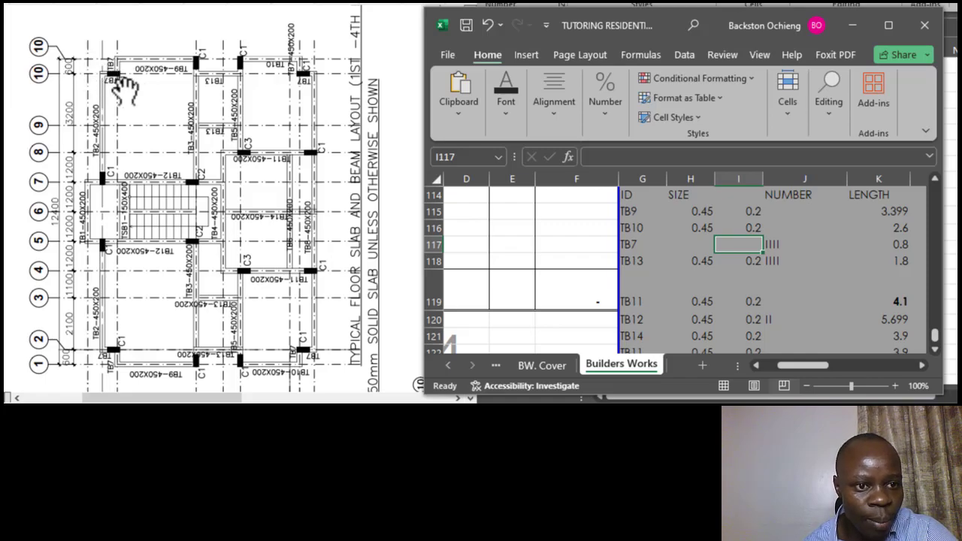
Step: Review the TB9 row's size and length formula in the beam schedule against the layout's grid dimensions
scroll(740, 301, down, 1)
scroll(733, 290, up, 2)
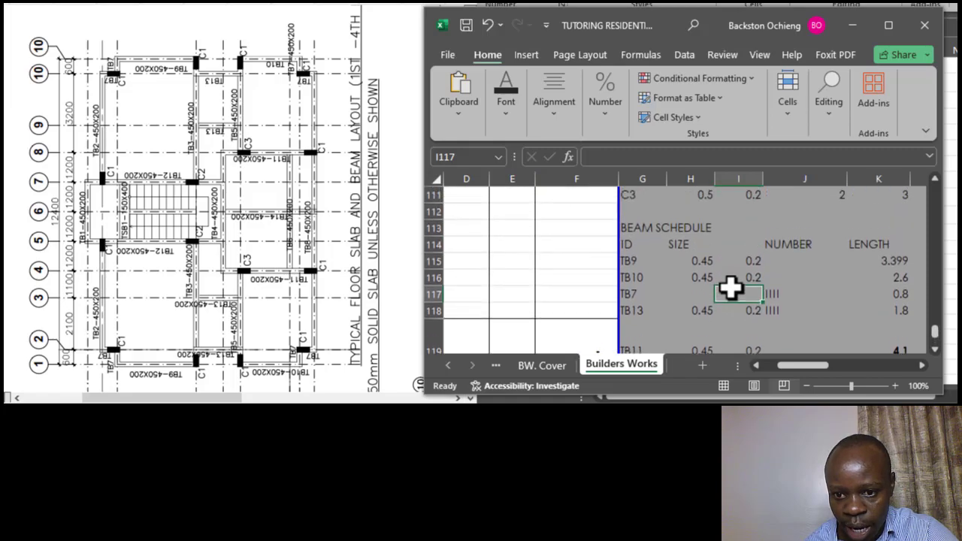
click(639, 261)
click(706, 263)
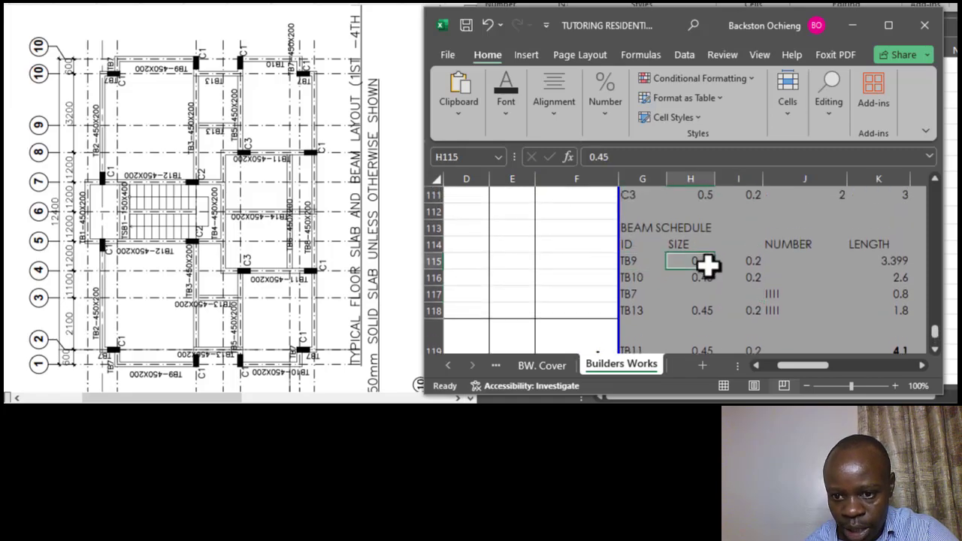
click(902, 262)
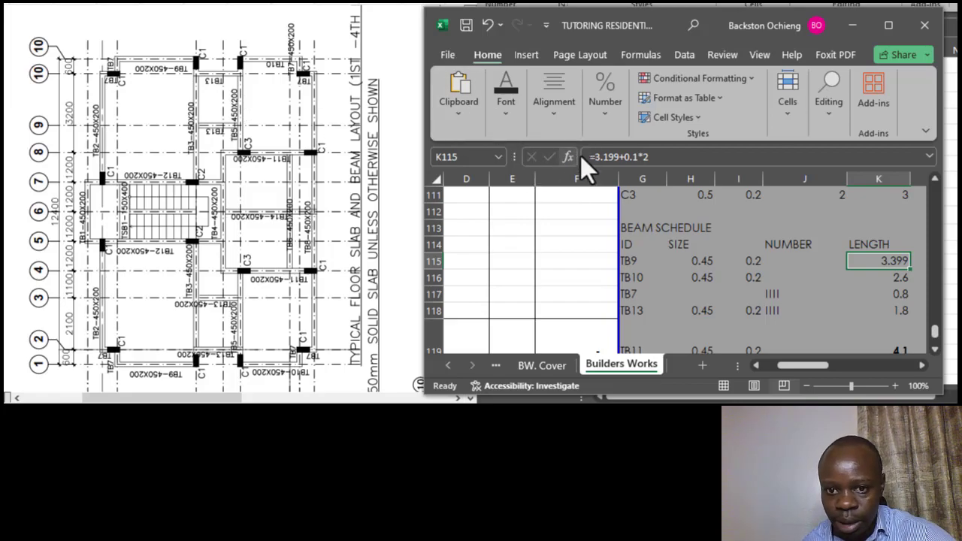
scroll(162, 145, down, 1)
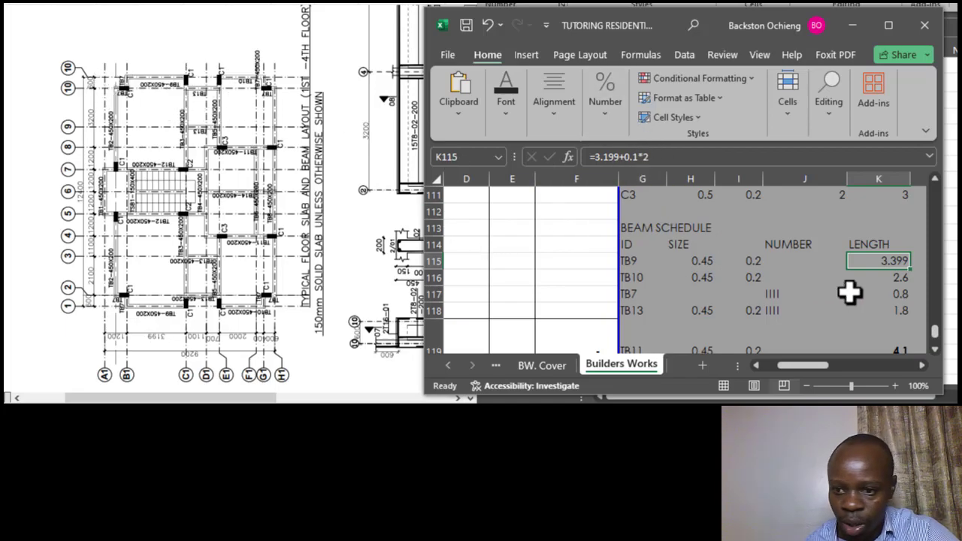
Step: Enter the TB9 number tally as II in J115 of the beam schedule
click(641, 260)
click(800, 265)
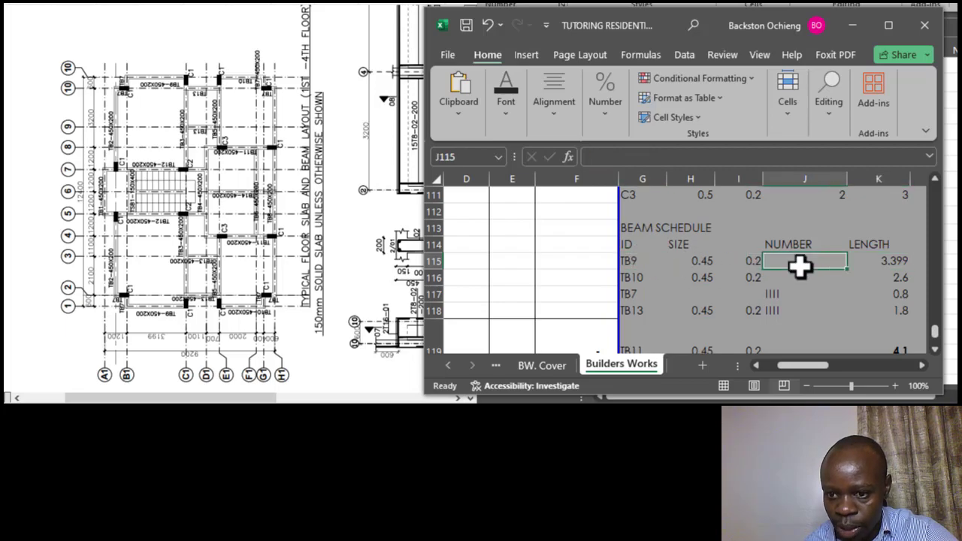
text(II)
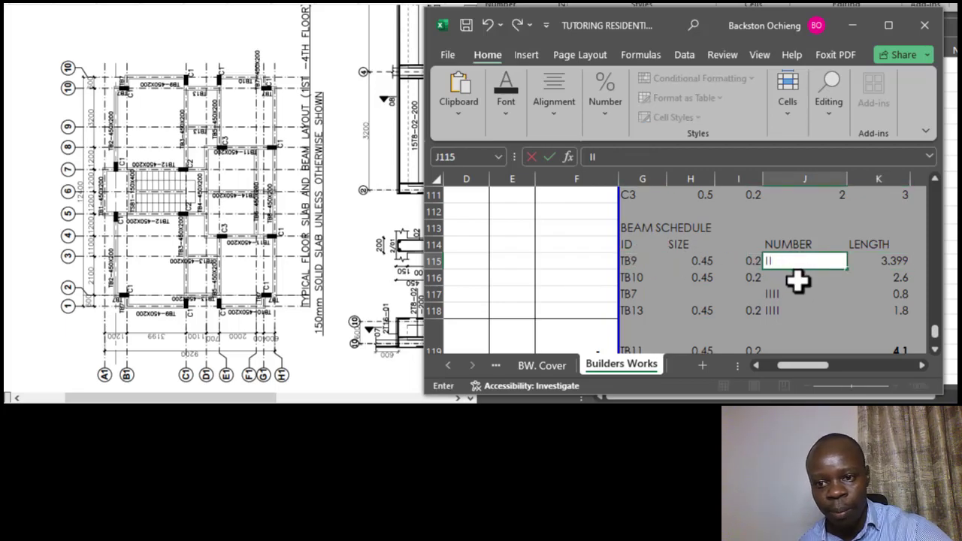
key(Return)
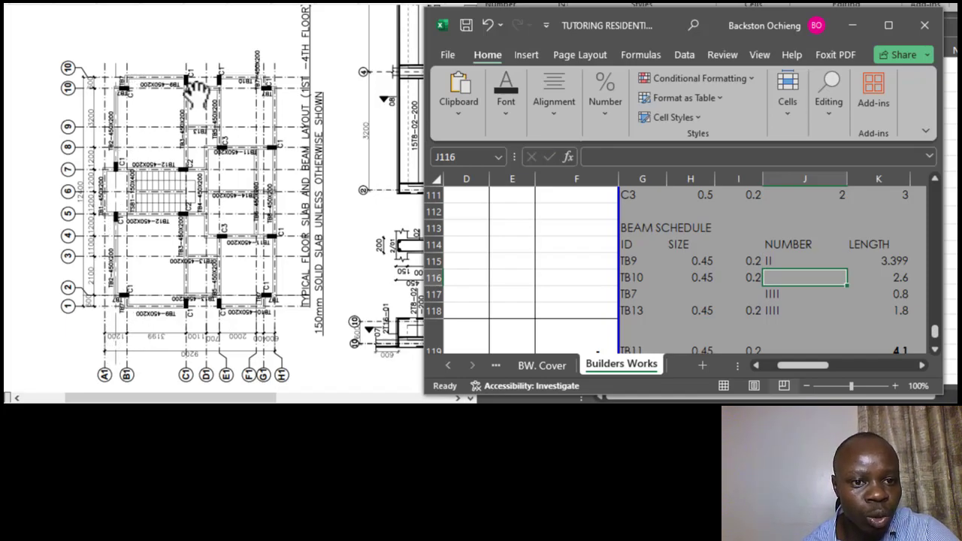
Step: Count the TB10 beams on the layout and enter their number tally as II in J116
scroll(239, 76, up, 3)
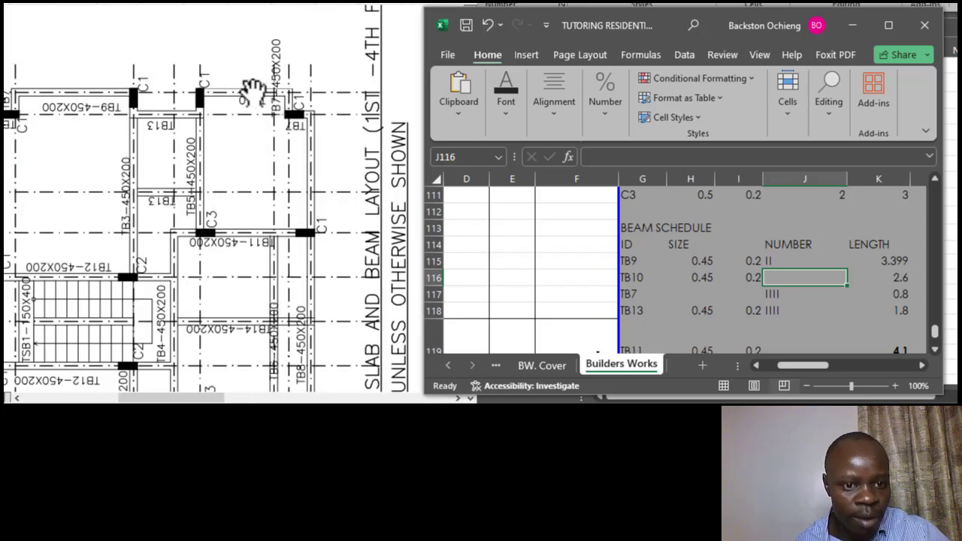
scroll(224, 83, down, 2)
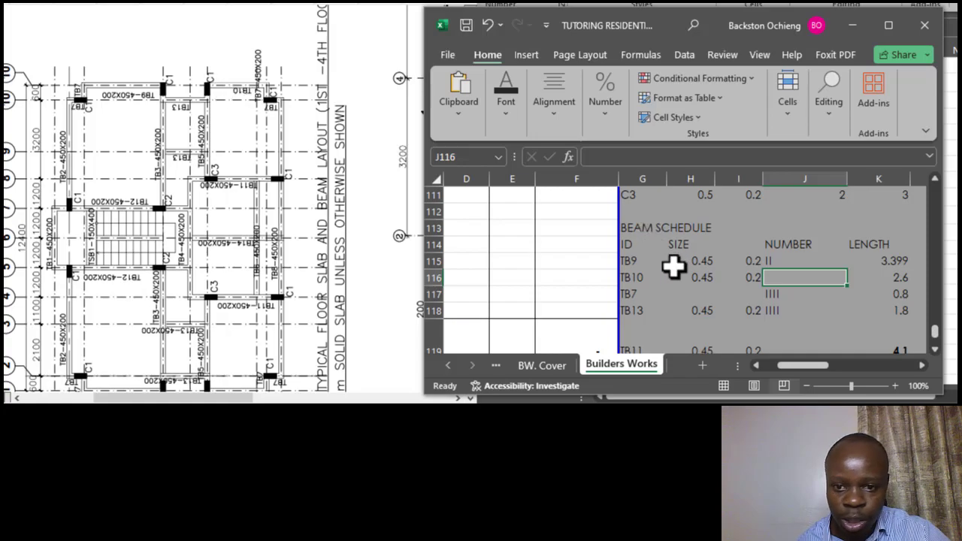
click(630, 279)
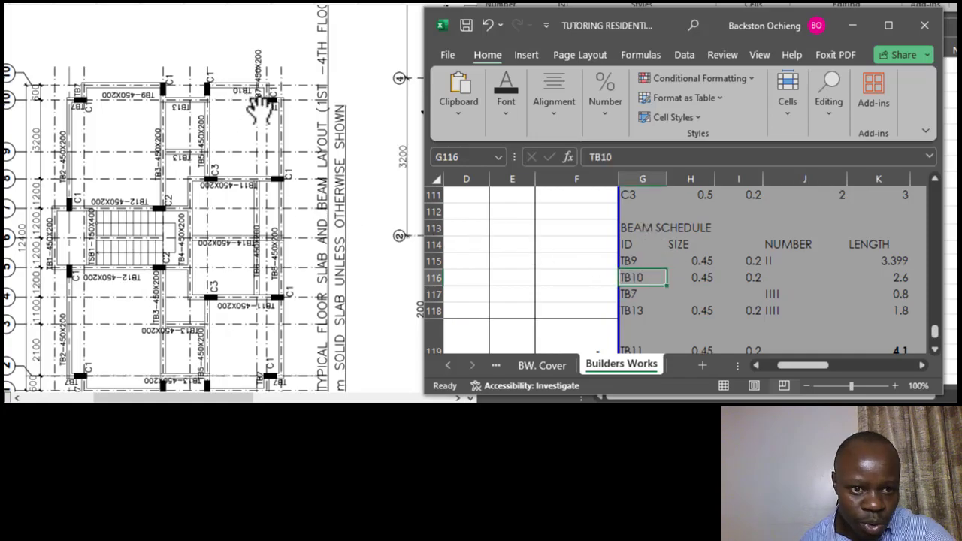
scroll(248, 116, down, 1)
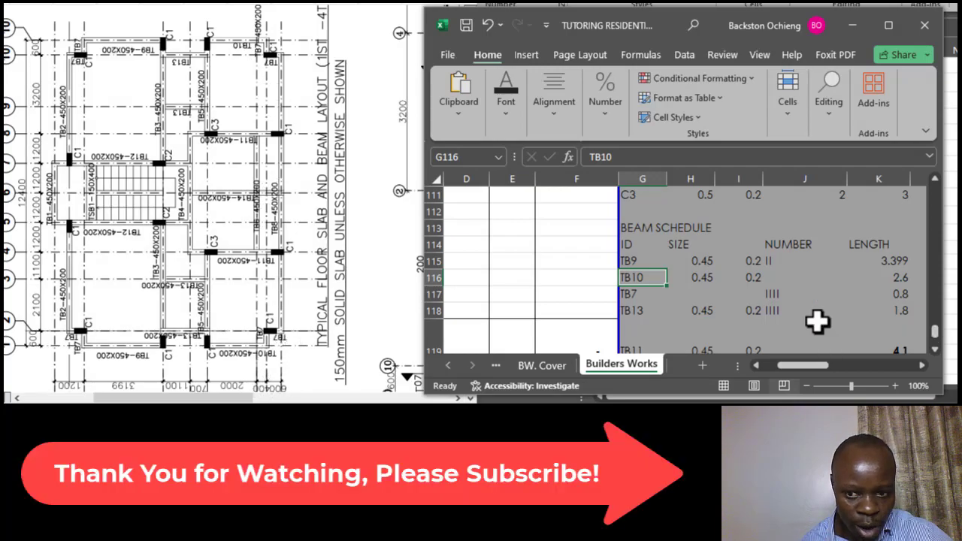
click(767, 277)
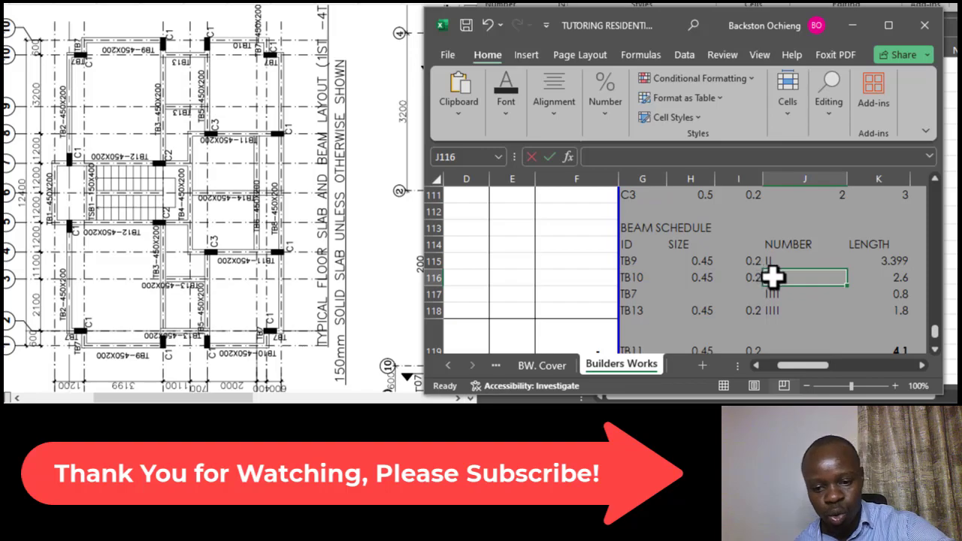
click(786, 249)
click(771, 276)
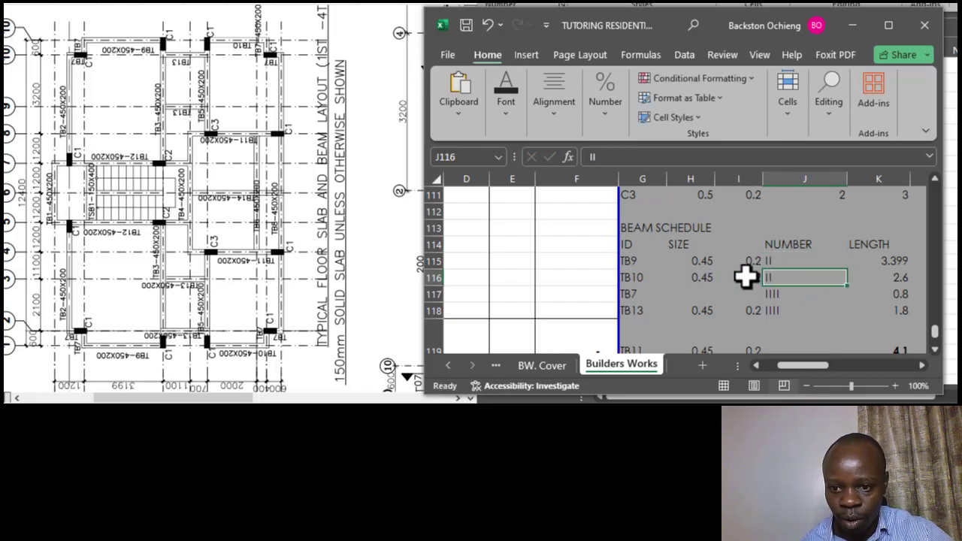
scroll(162, 159, down, 2)
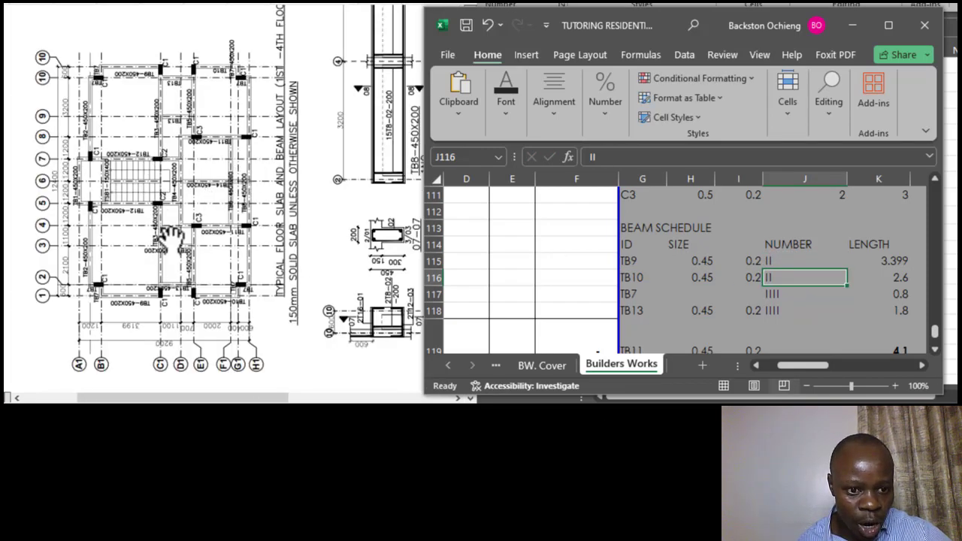
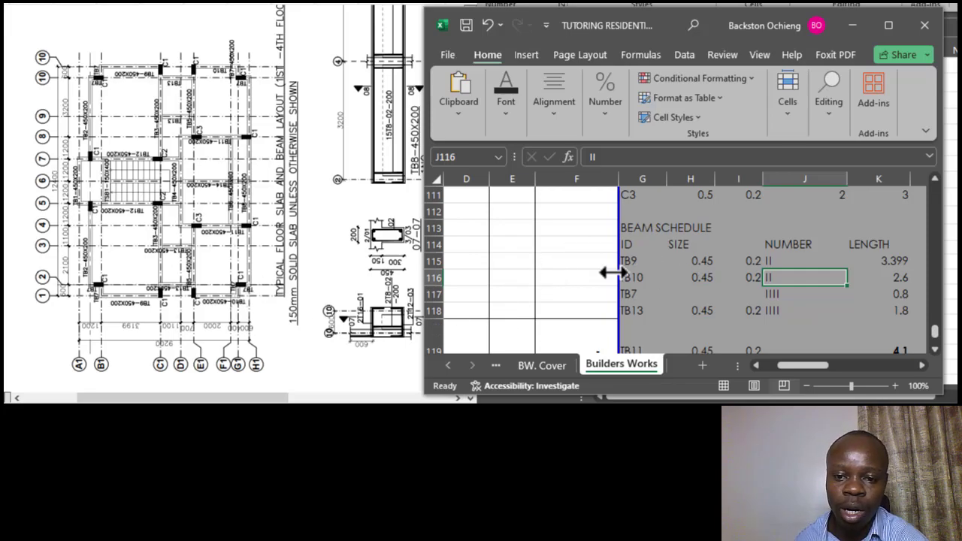
Step: Check the layout for beams not yet scheduled and add TB1 as a new beam ID in G123
click(643, 278)
click(639, 260)
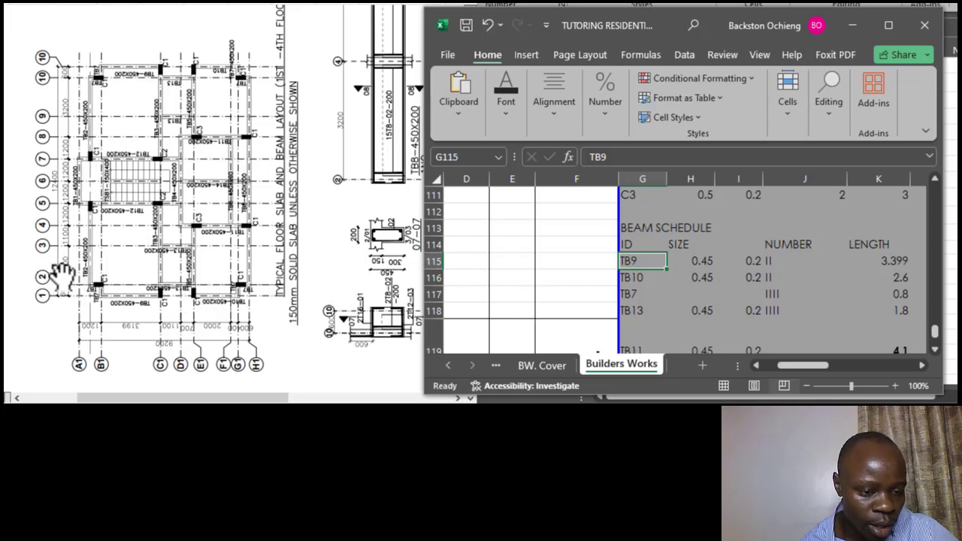
scroll(66, 276, up, 3)
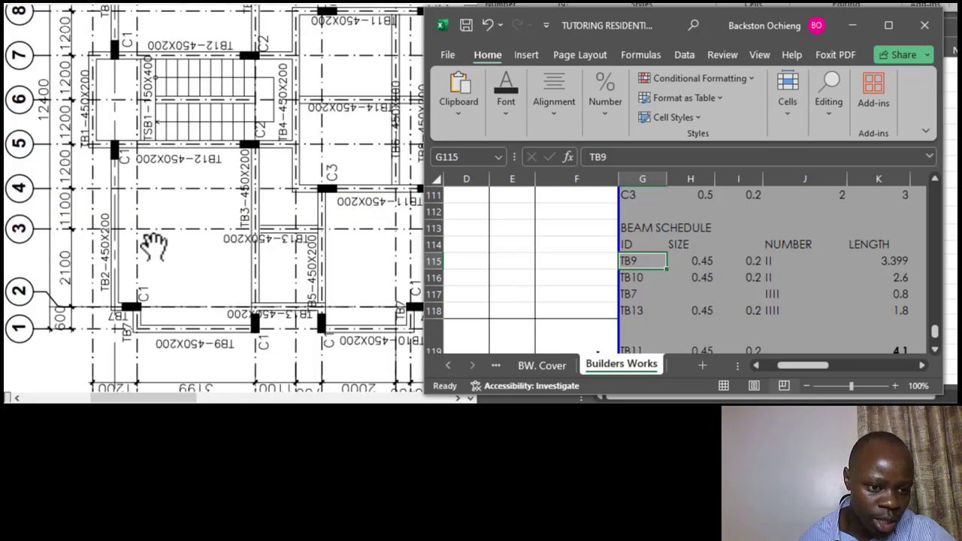
scroll(154, 214, down, 3)
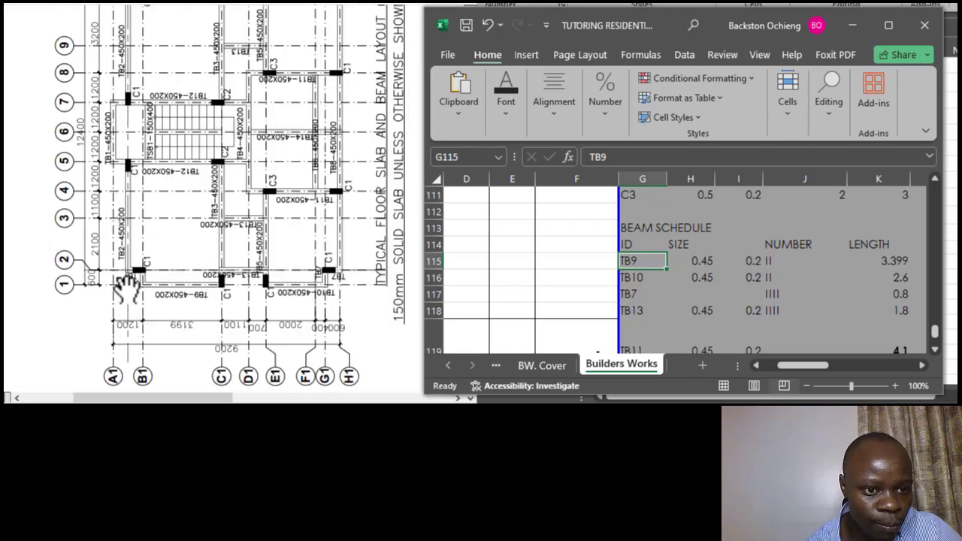
click(663, 281)
scroll(692, 275, up, 1)
scroll(691, 275, down, 3)
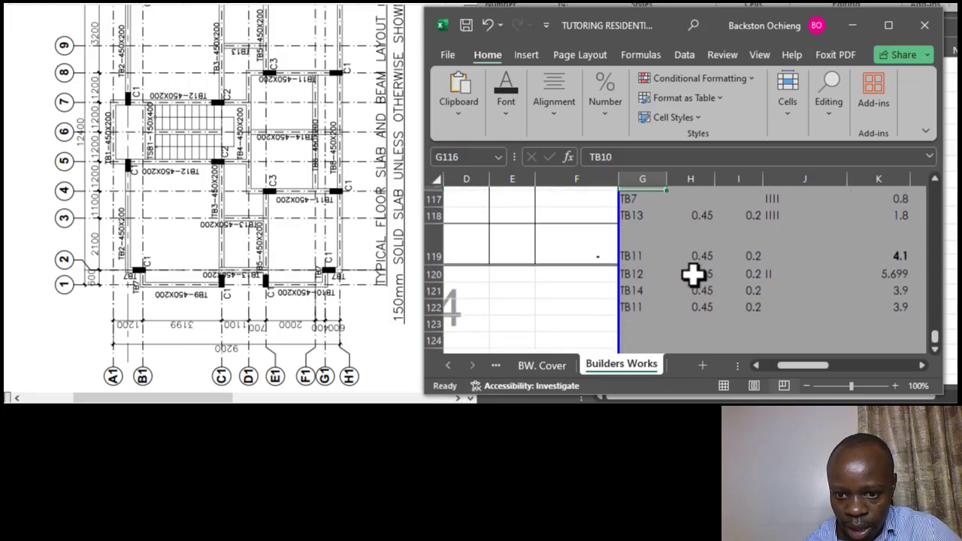
click(639, 305)
click(638, 321)
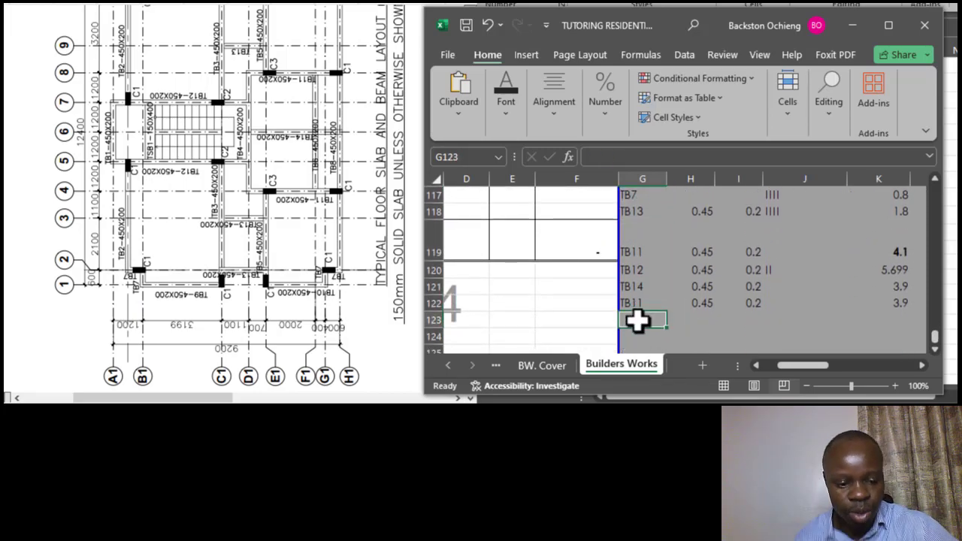
text(TB1)
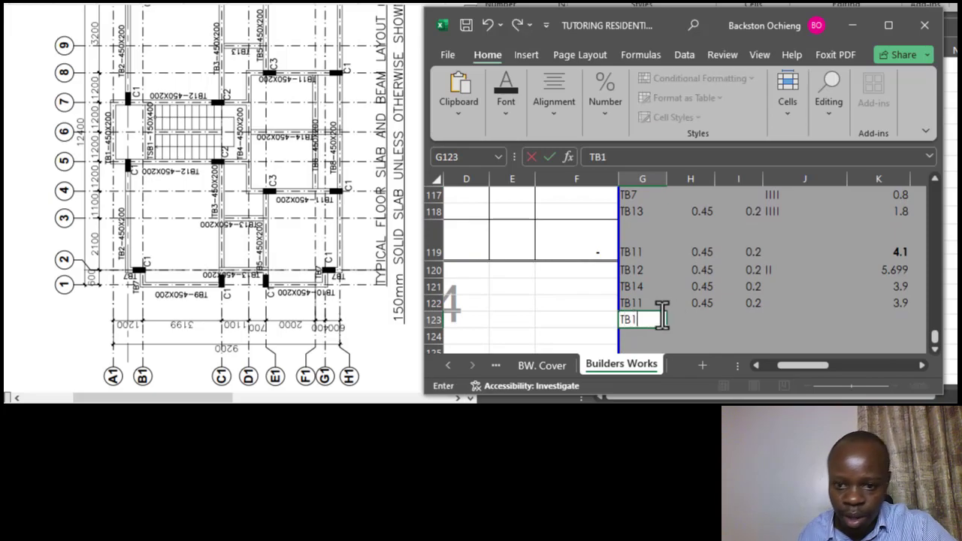
Step: Copy the 0.45 and 0.2 size values from the row above into the TB1 row, H123 and I123
click(700, 318)
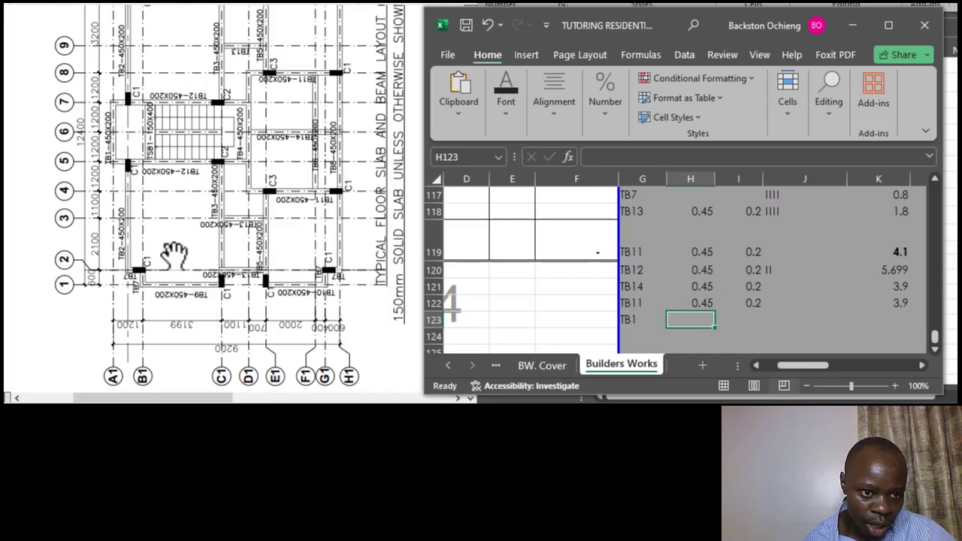
click(694, 302)
drag(714, 313, 768, 326)
click(752, 308)
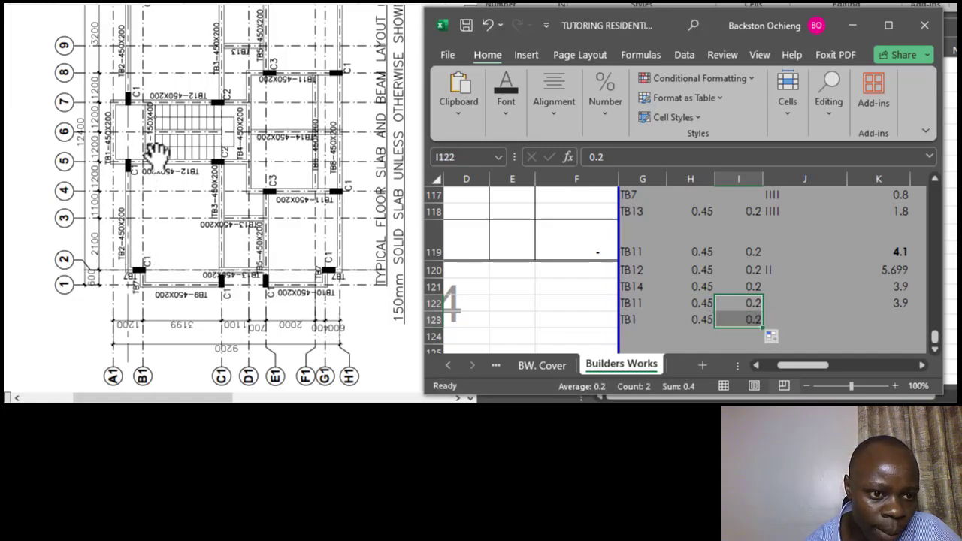
Step: Read TB1's grid dimensions on the layout and enter its length in K123 as =1.2*2+0.1*2
scroll(73, 105, up, 3)
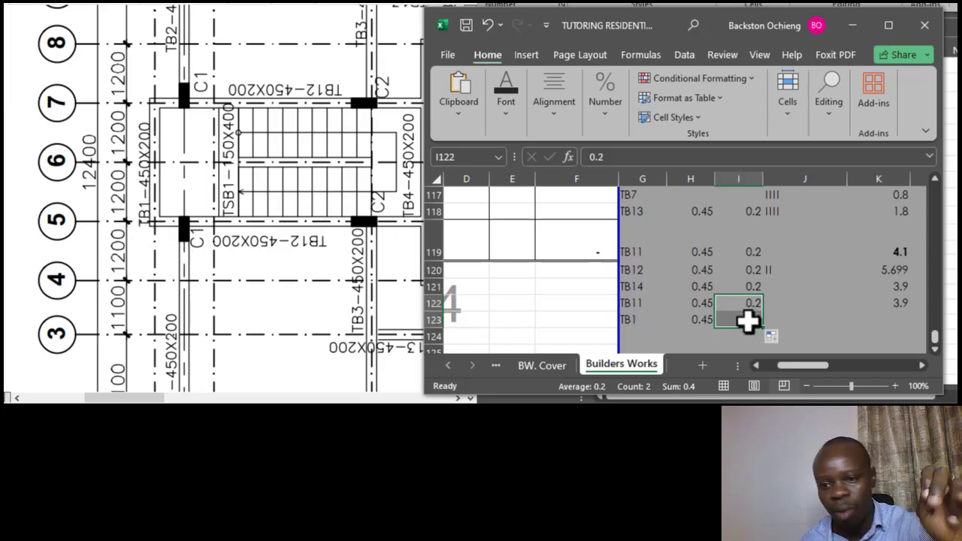
click(797, 318)
click(899, 318)
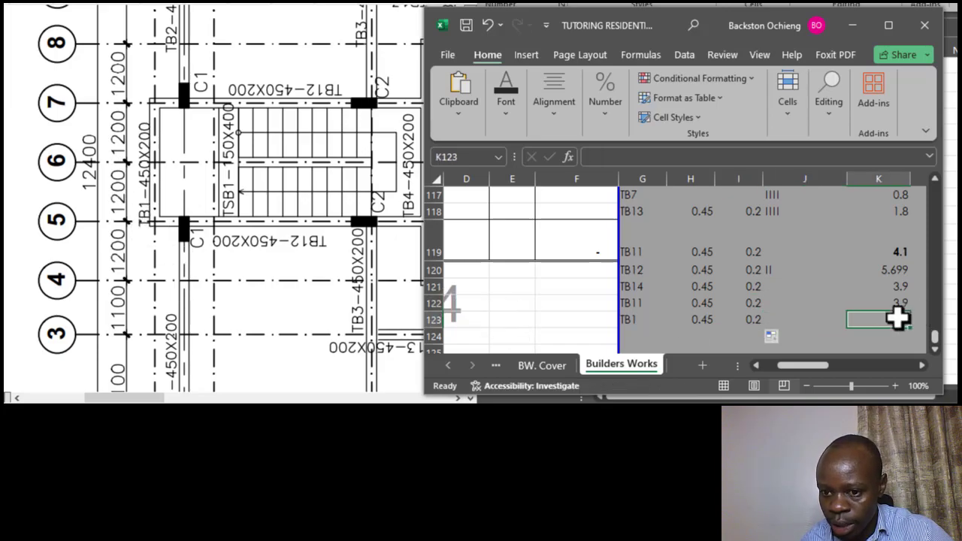
text(=1.2*2+)
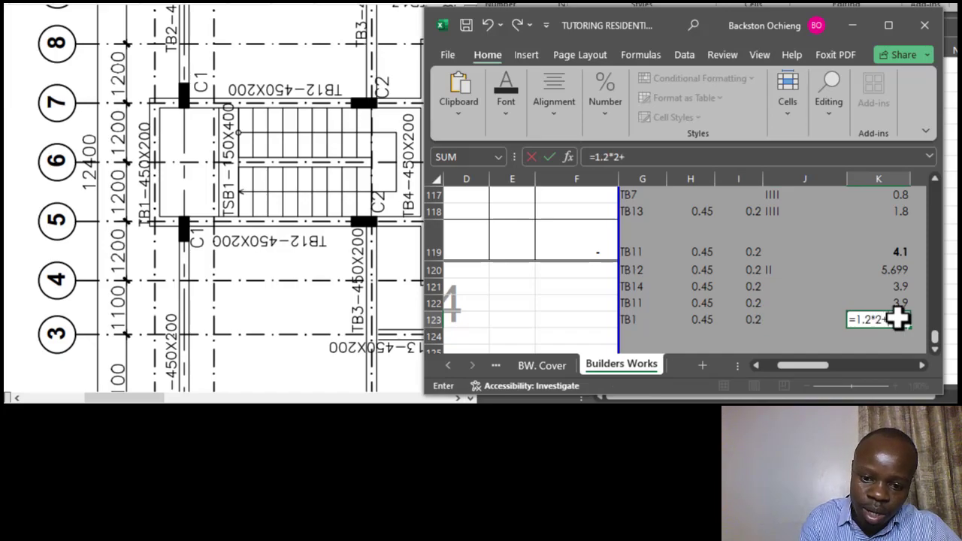
text(0.1*2)
key(Return)
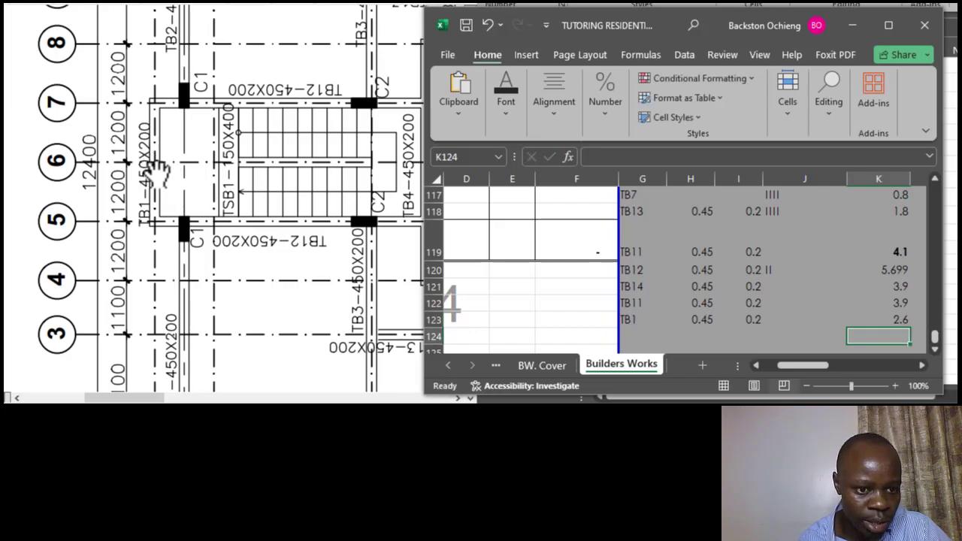
Step: Locate the TB2 beams on the layout and add TB2 as a new beam ID in G124
scroll(129, 147, down, 1)
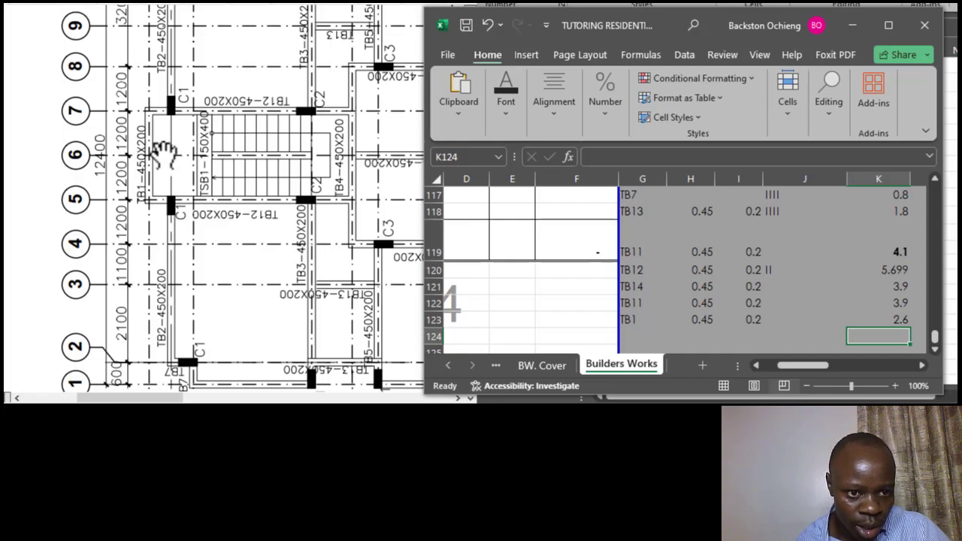
scroll(164, 153, down, 2)
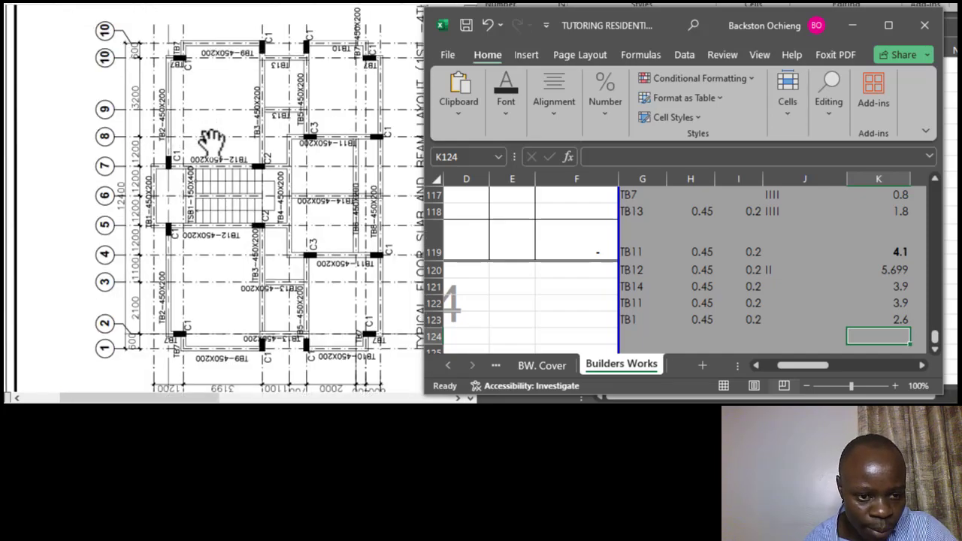
scroll(189, 286, down, 1)
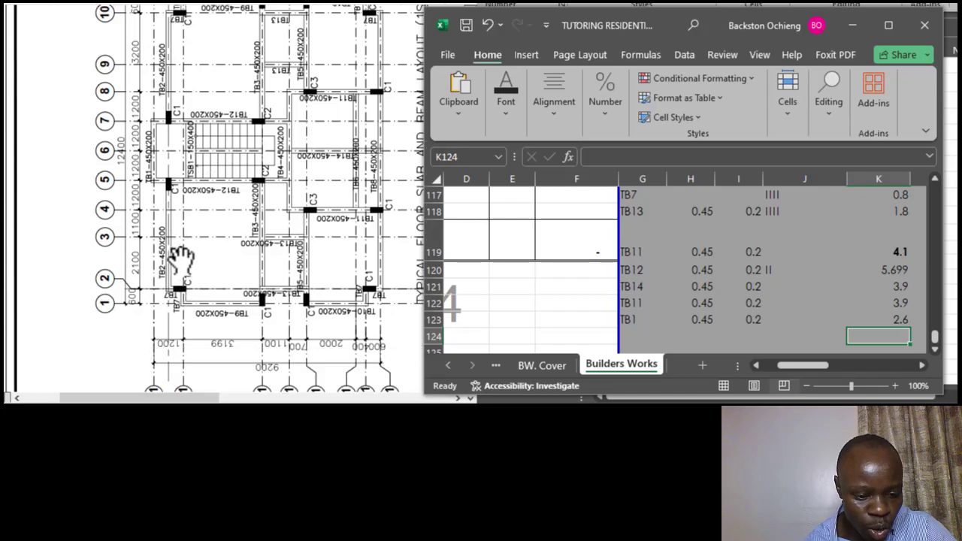
scroll(183, 263, down, 1)
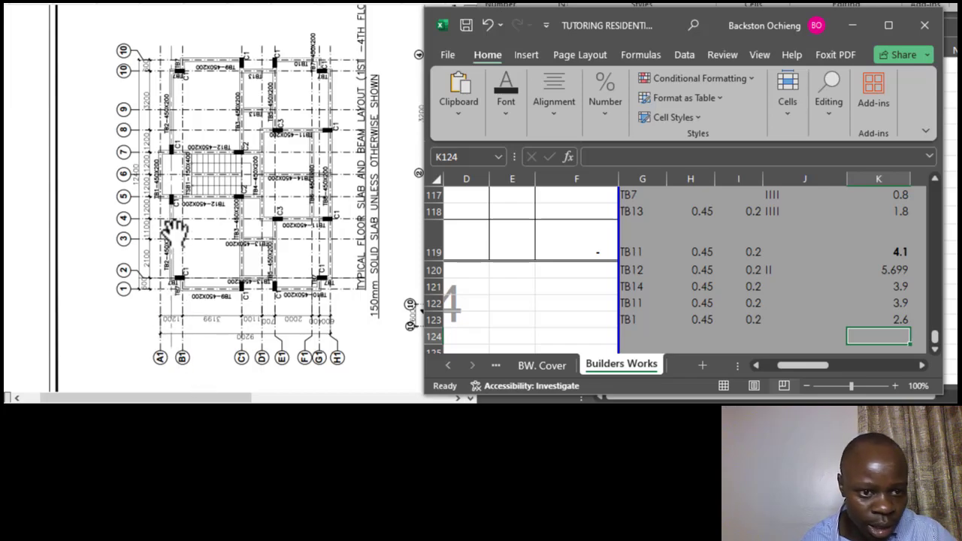
scroll(177, 244, up, 1)
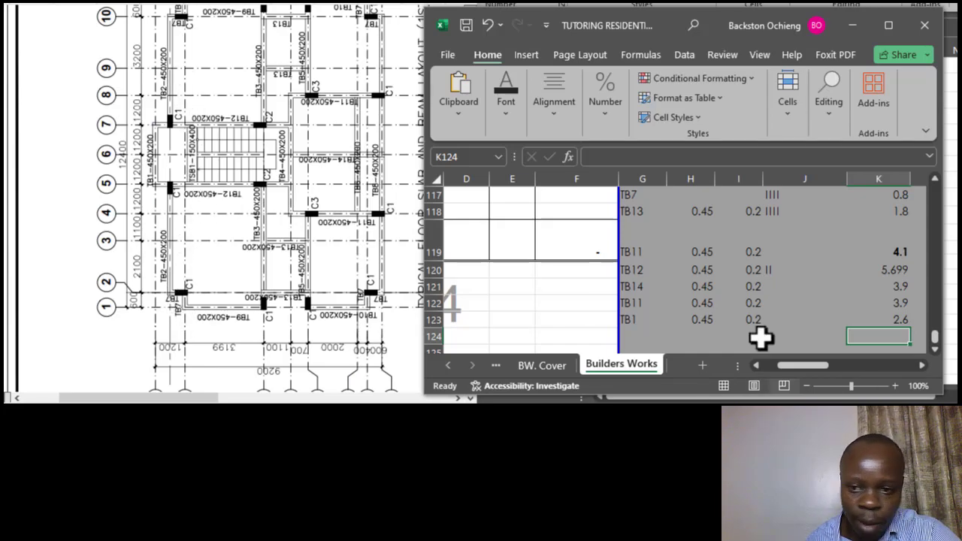
click(744, 319)
click(635, 336)
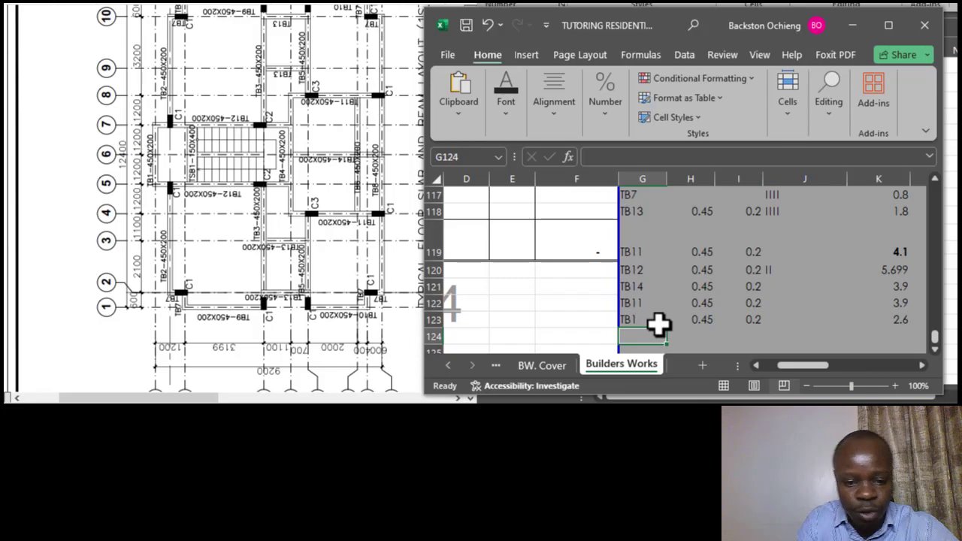
text(TB2)
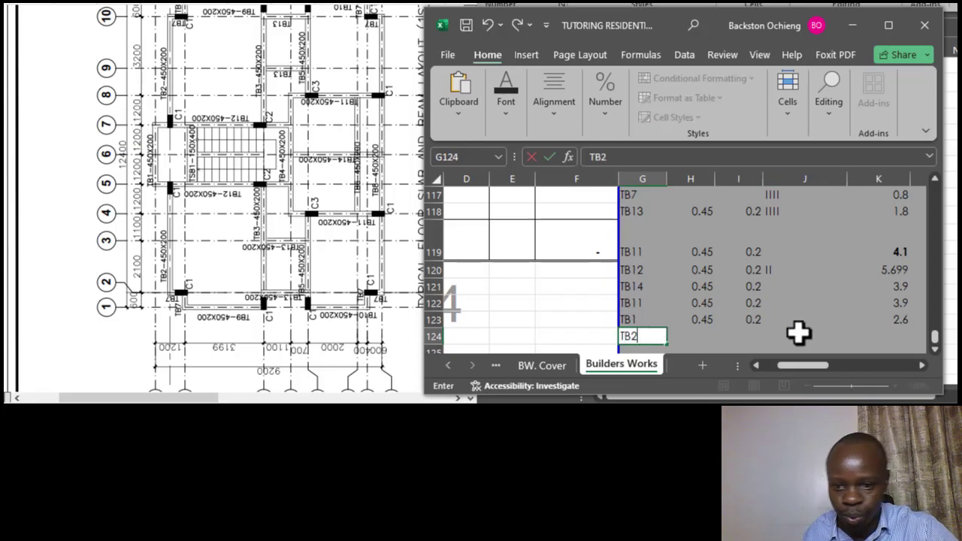
Step: Copy the TB1 row's size values, 0.45 and 0.2, down to the TB2 row in H124 and I124
click(703, 338)
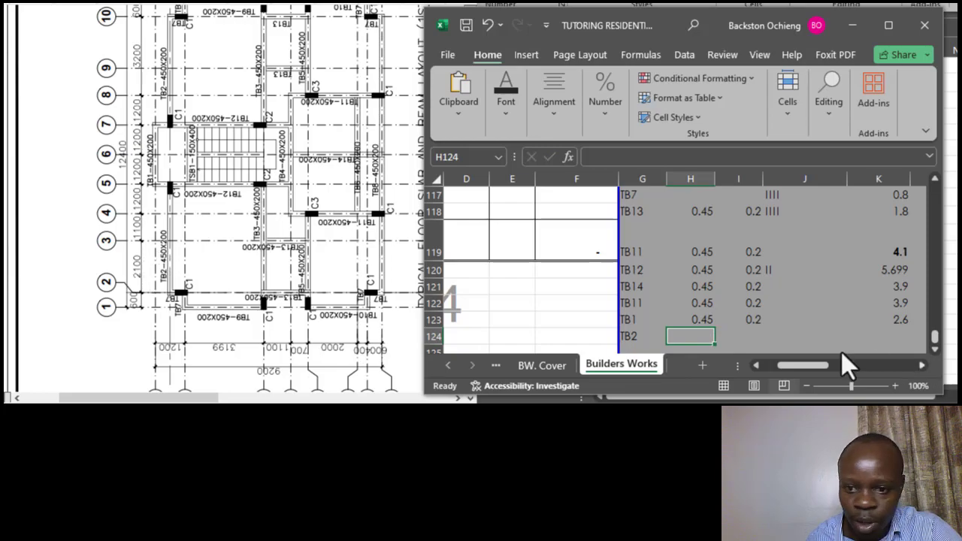
click(704, 322)
mouse_move(715, 331)
mouse_down()
mouse_move(792, 354)
mouse_move(801, 334)
mouse_up()
click(751, 323)
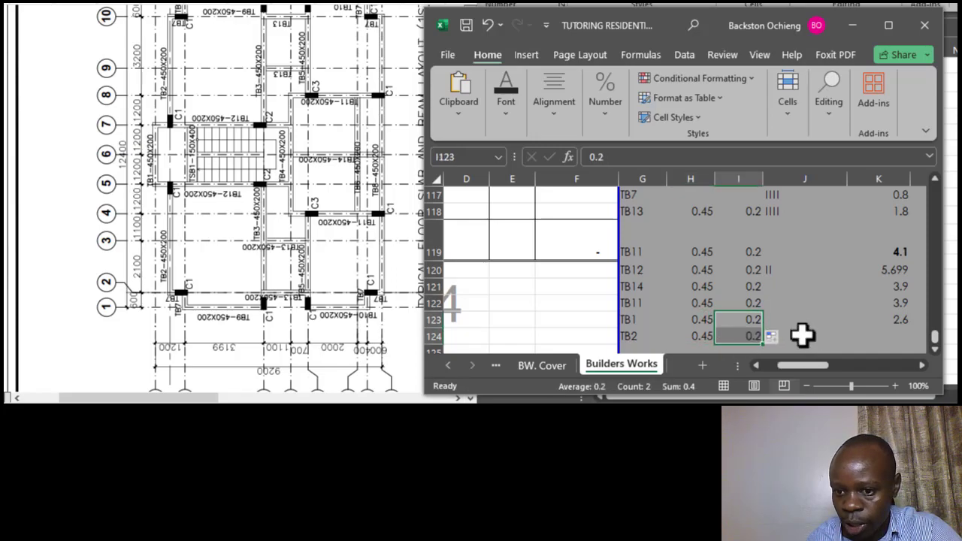
Step: Read TB2's grid dimensions on the layout and enter its length in K124 as =2.1+1.1+1.2+0.1*2
click(801, 335)
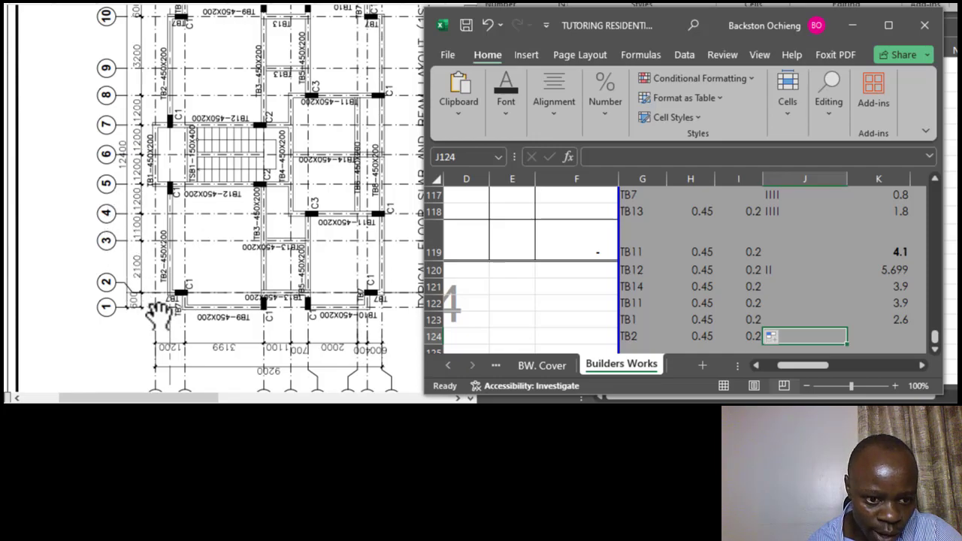
click(901, 335)
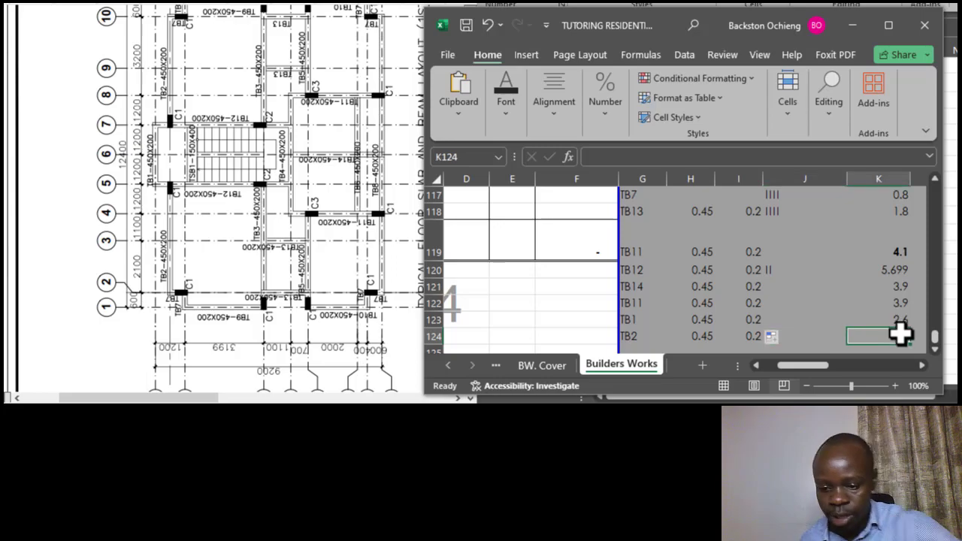
text(=2.1+1.1+1.2+0.1*2)
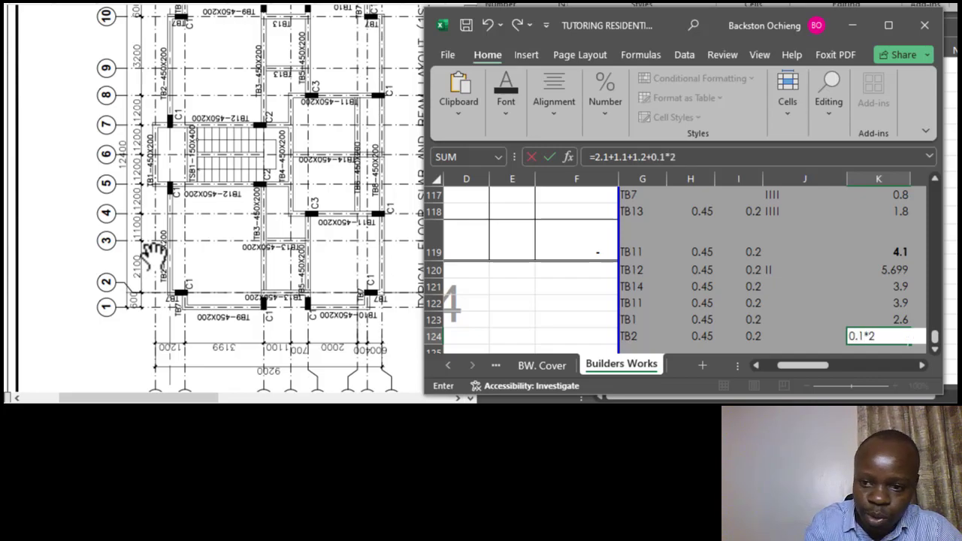
key(Return)
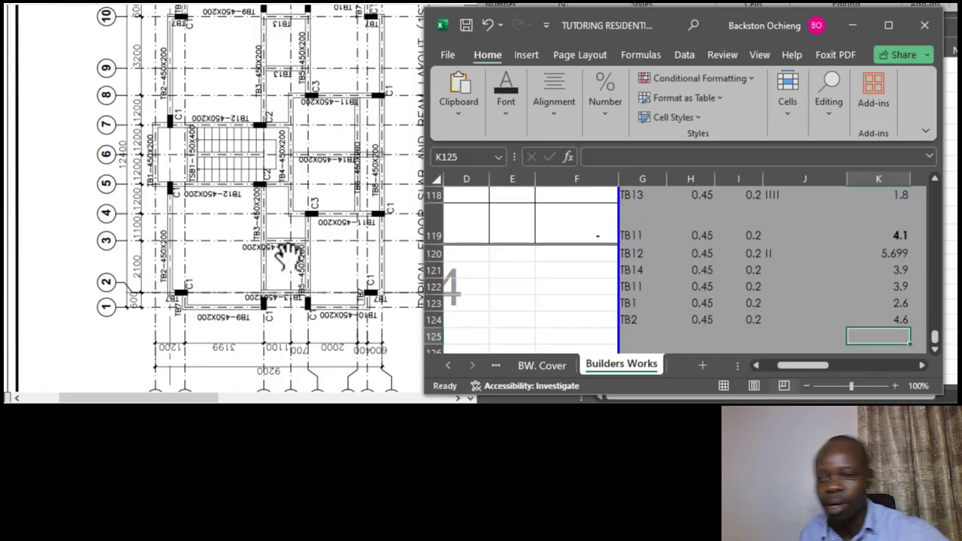
Step: Count the TB2 beams on the layout and enter the tally II in J124
click(875, 321)
click(878, 301)
click(891, 322)
click(648, 321)
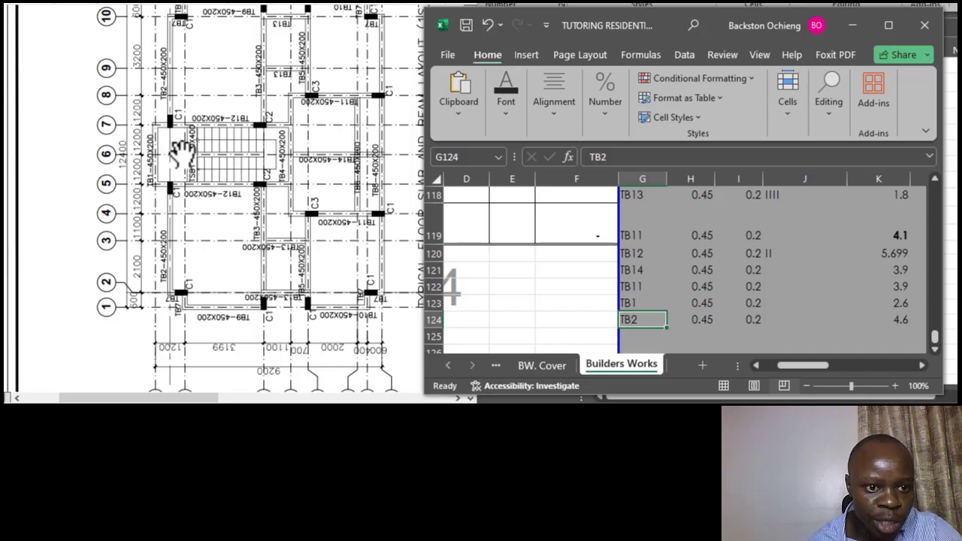
click(889, 319)
click(636, 321)
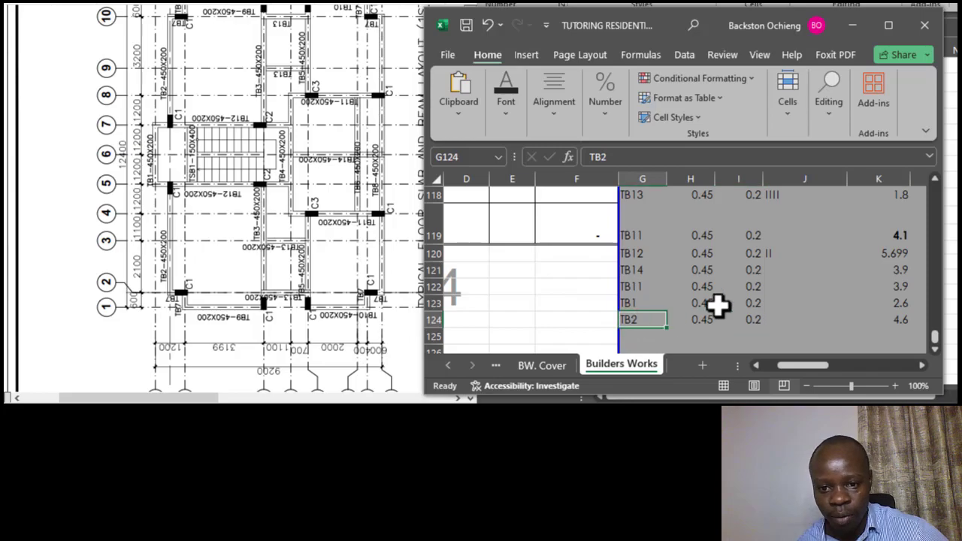
click(796, 317)
text(II)
click(773, 288)
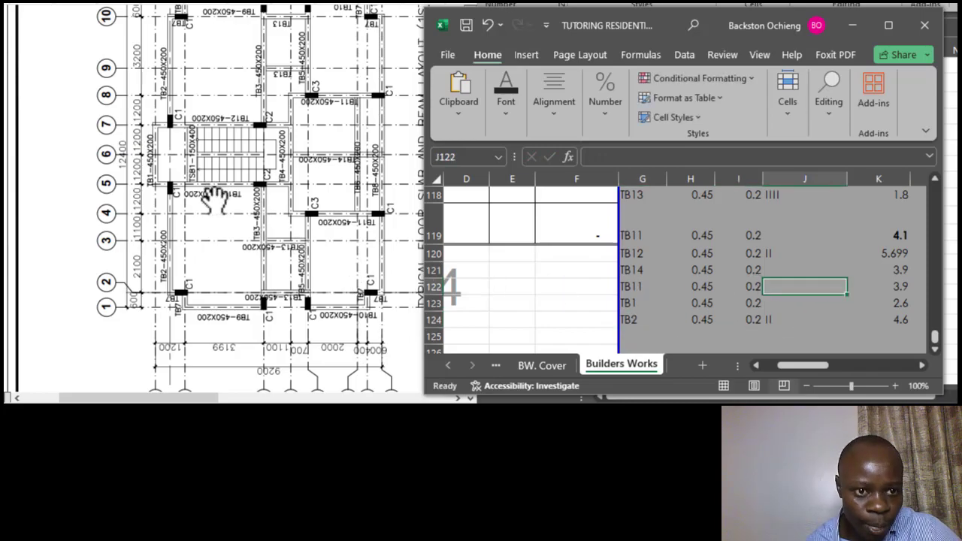
Step: Check the TB7 beams at the lower end of the layout and extend TB7's tally in J117 to IIIII
scroll(172, 204, down, 1)
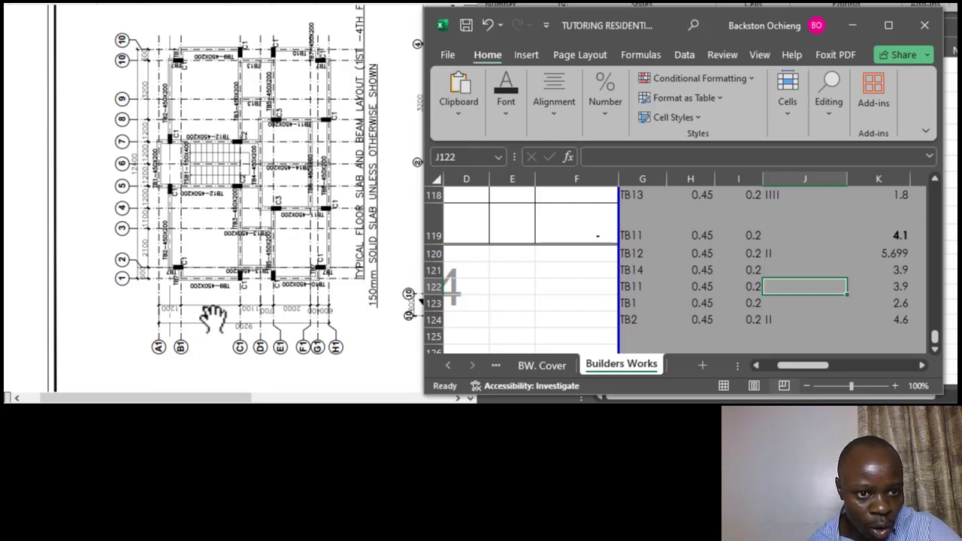
scroll(218, 255, up, 2)
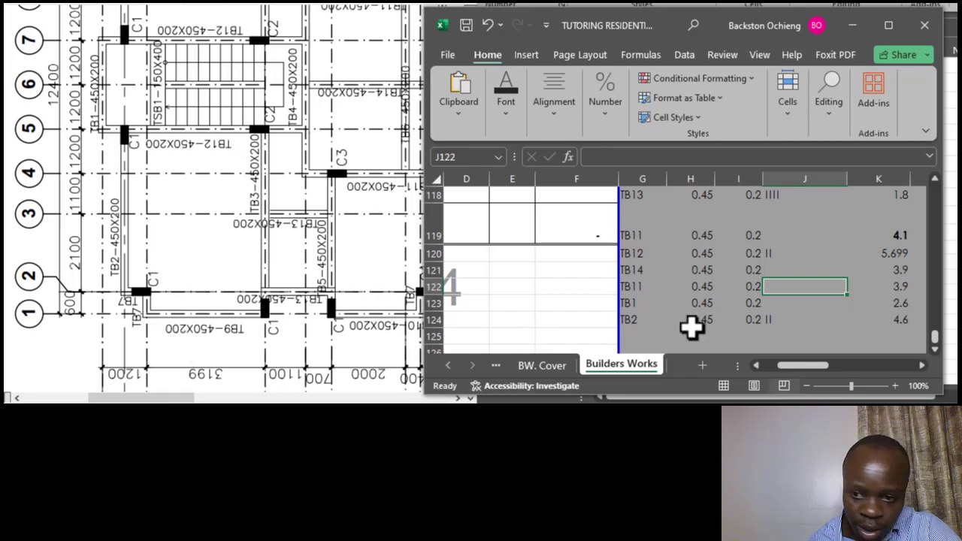
scroll(641, 296, up, 2)
click(634, 276)
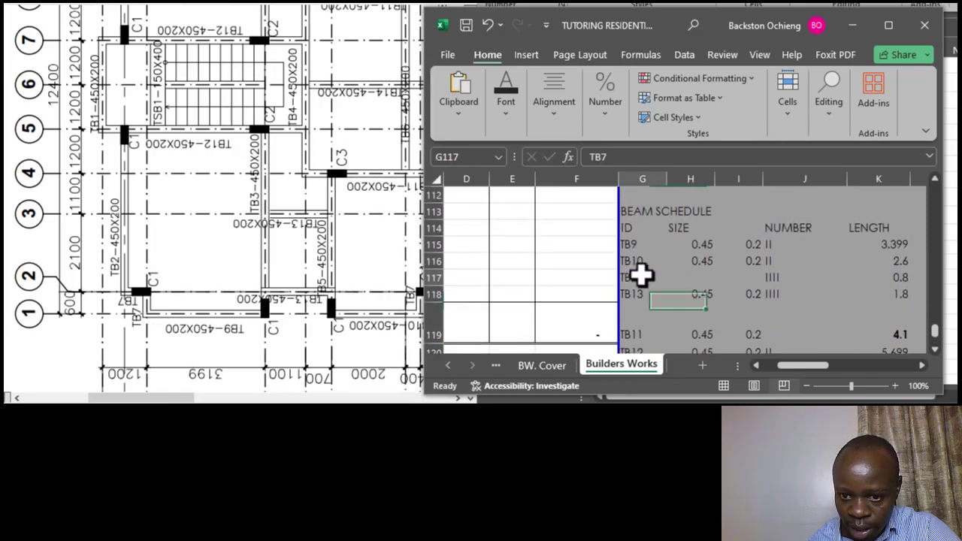
click(775, 279)
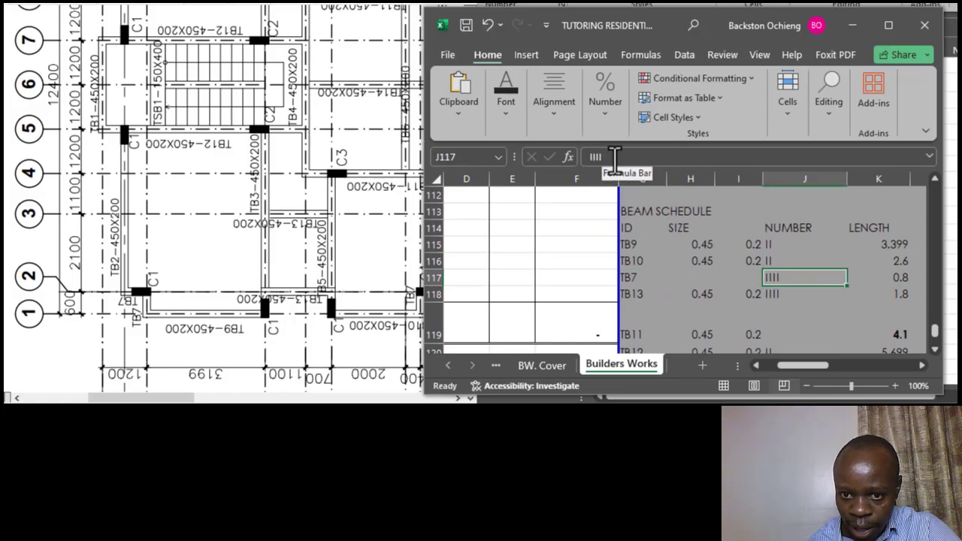
click(603, 156)
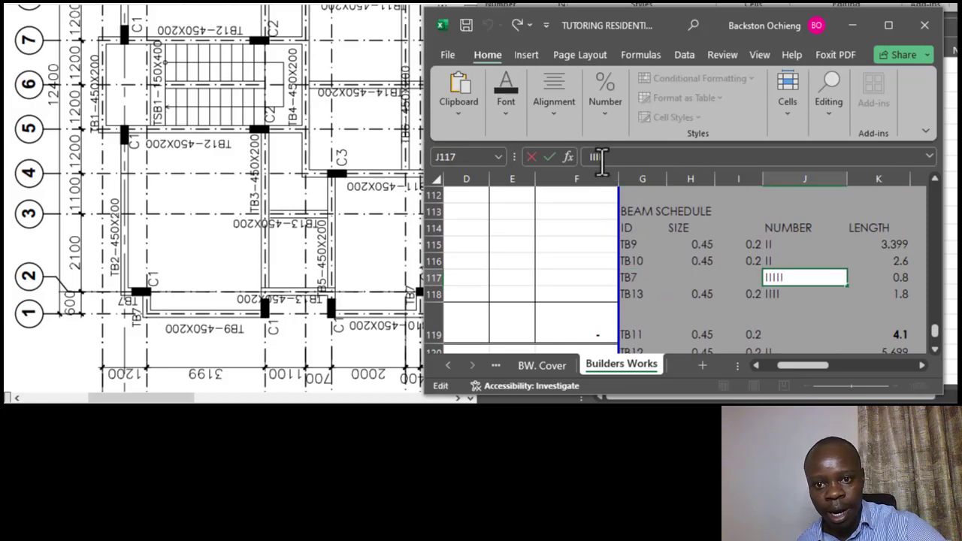
click(748, 293)
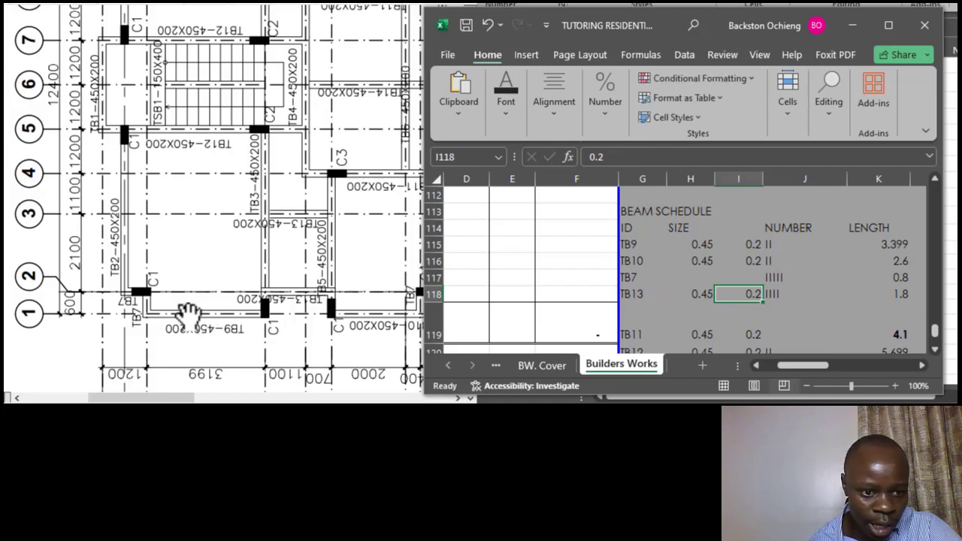
Step: Check the TB7 beams at the grid 10 end of the layout and extend TB7's tally in J117 to IIIIII
scroll(202, 267, up, 4)
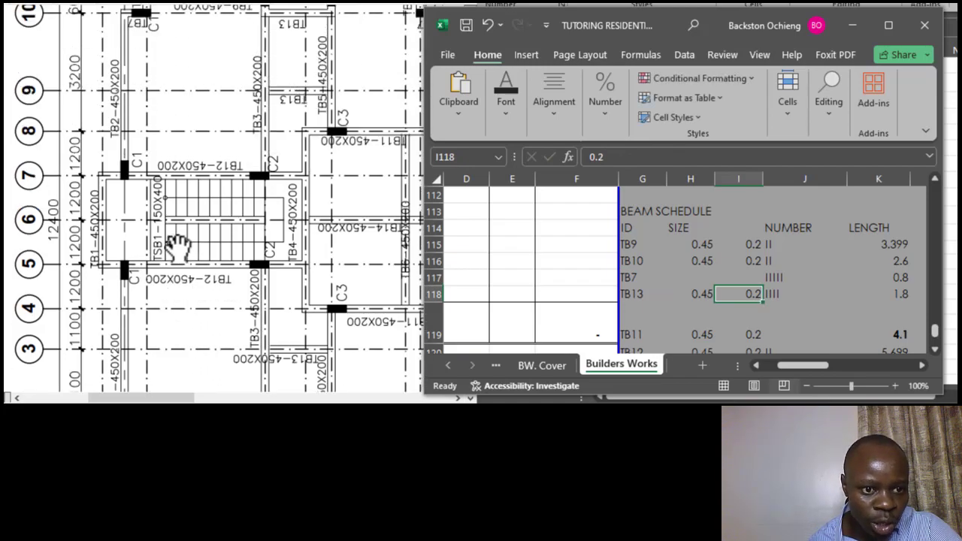
scroll(174, 245, up, 1)
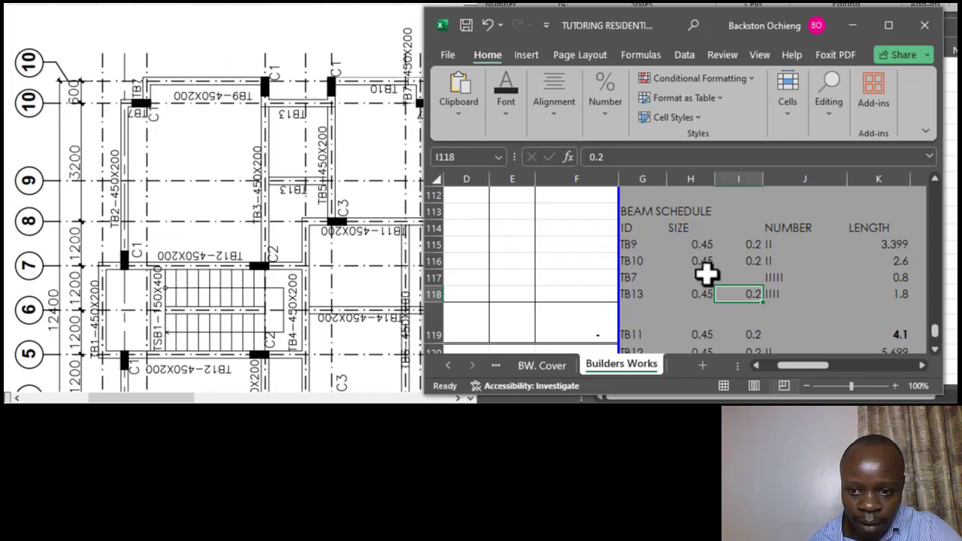
click(778, 276)
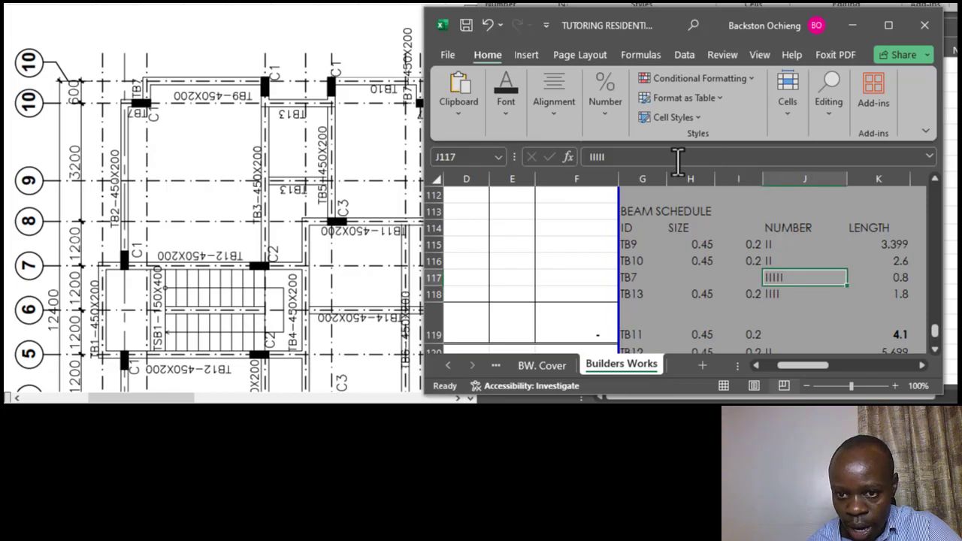
click(644, 156)
text(I)
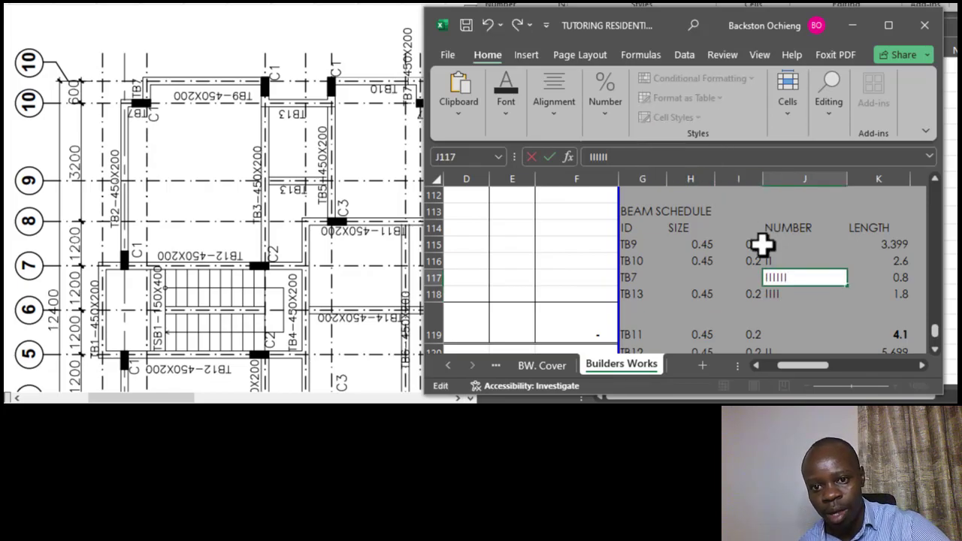
click(804, 248)
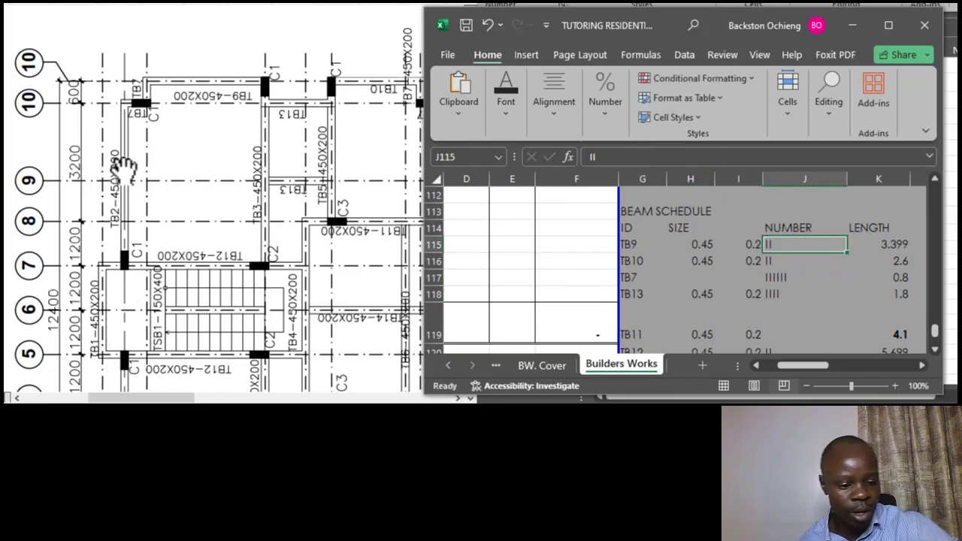
Step: Examine the typical floor layout around the staircase and grids 1 to 7 for beams still missing from the schedule
scroll(132, 154, down, 3)
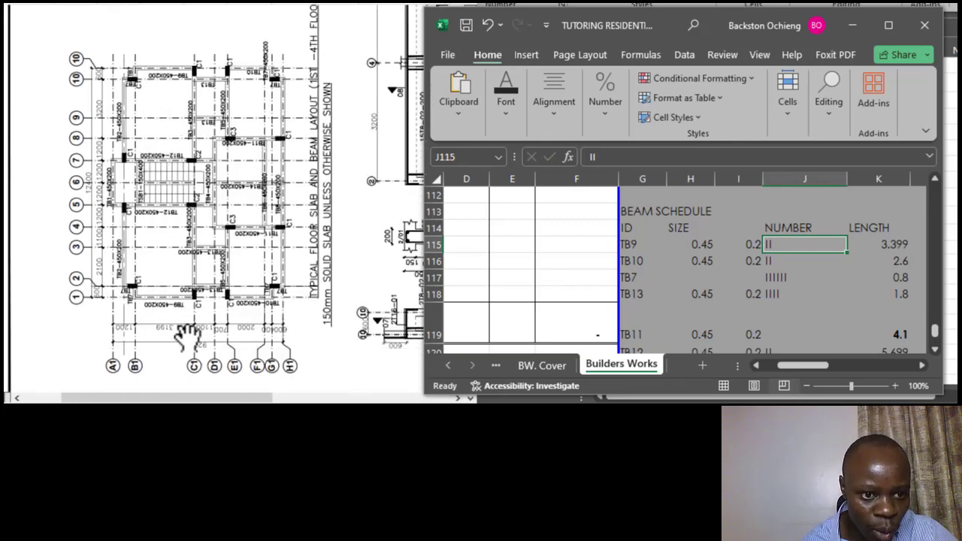
scroll(127, 161, up, 1)
scroll(127, 160, up, 3)
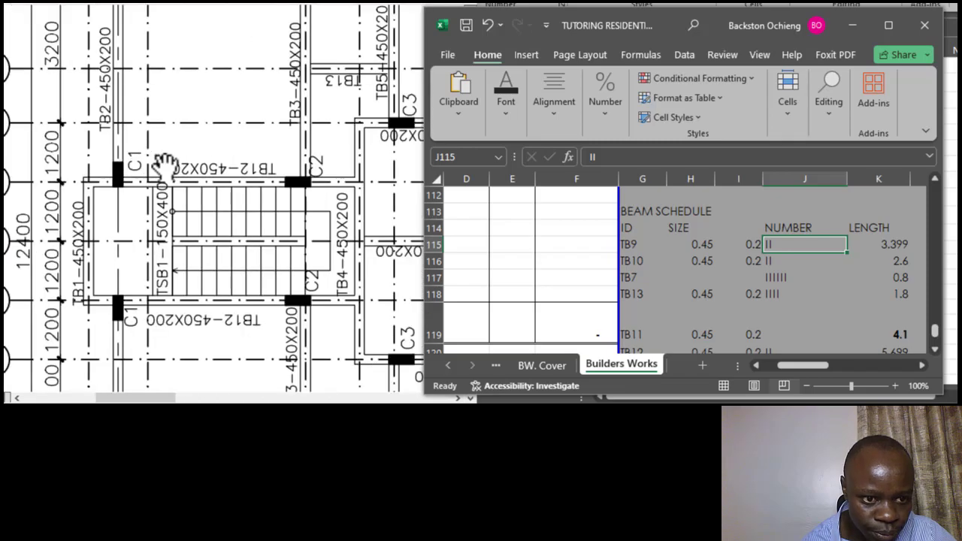
scroll(175, 153, down, 3)
scroll(177, 169, up, 2)
scroll(177, 175, down, 3)
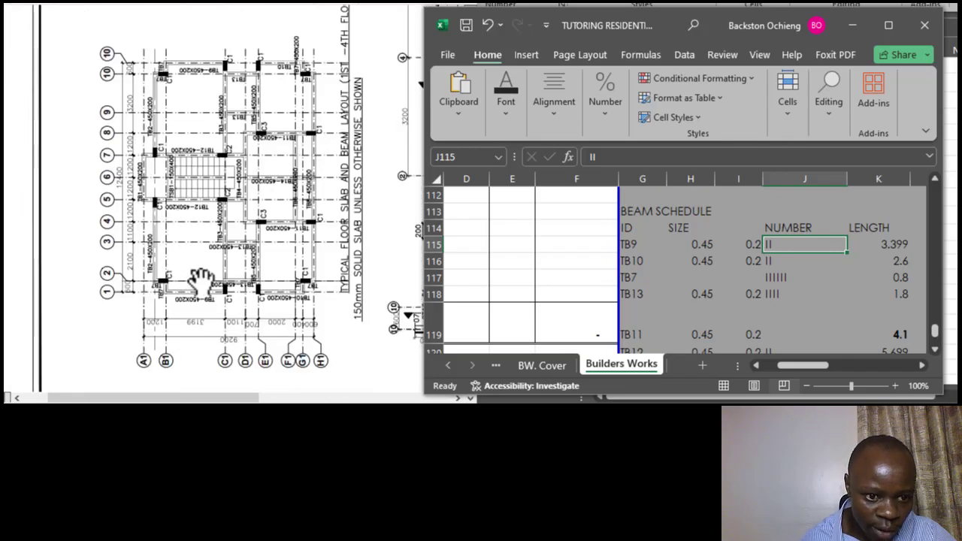
scroll(165, 298, up, 3)
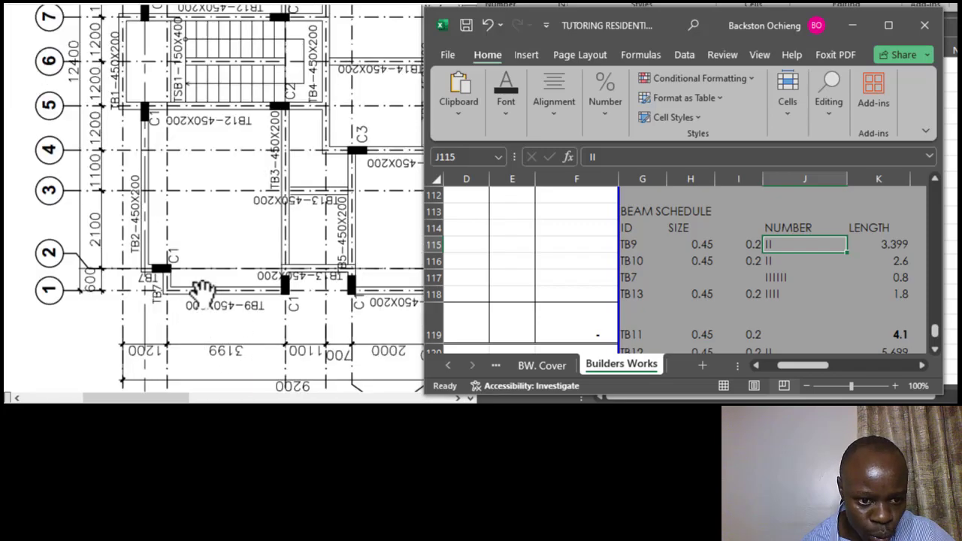
scroll(193, 285, down, 2)
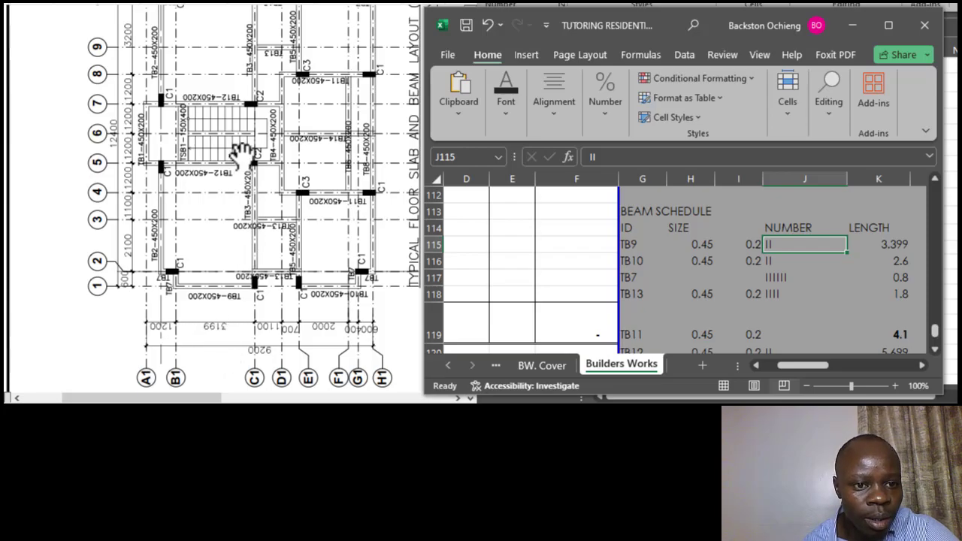
scroll(202, 132, up, 3)
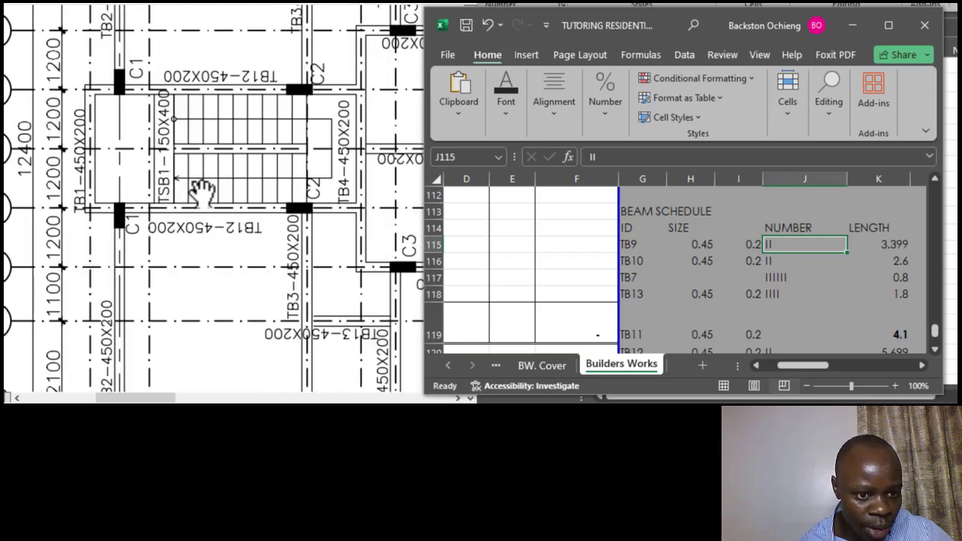
Step: Add TBS1 as a new beam ID below TB2 in the beam schedule, in cell G125
scroll(194, 169, down, 3)
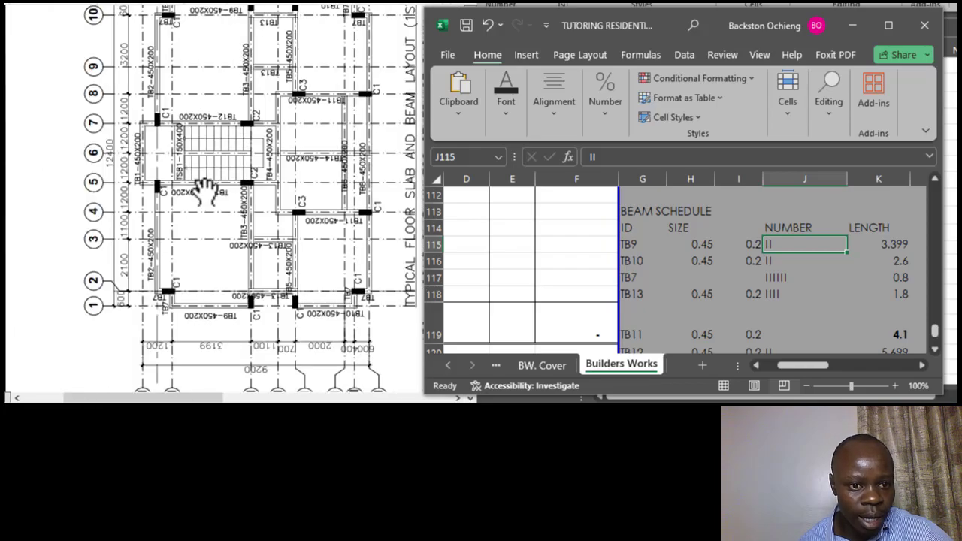
scroll(199, 180, down, 2)
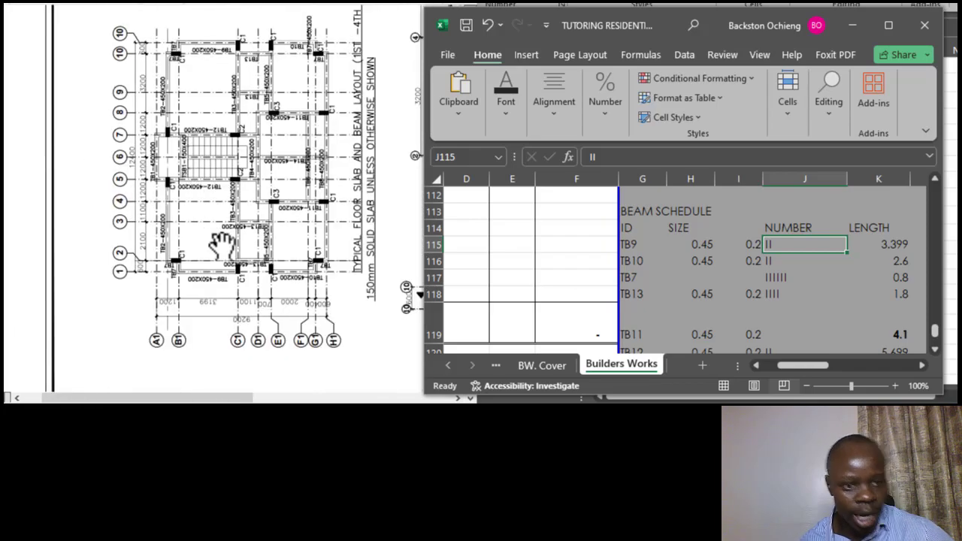
click(753, 280)
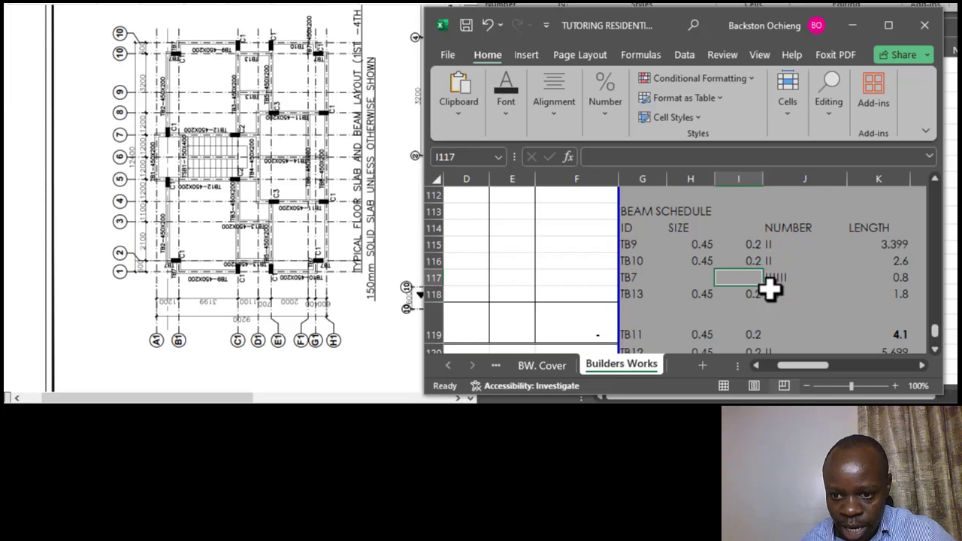
scroll(752, 293, down, 3)
click(648, 262)
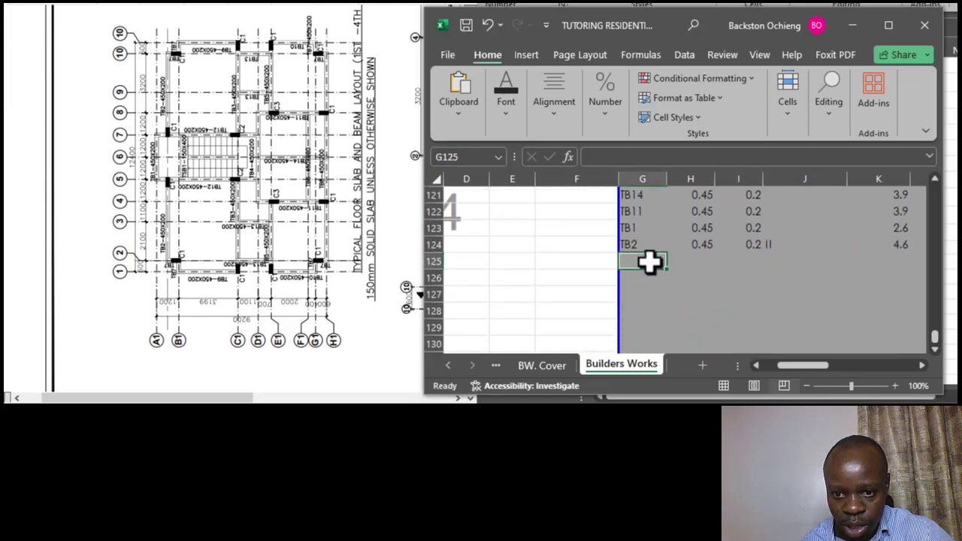
text(TBS1)
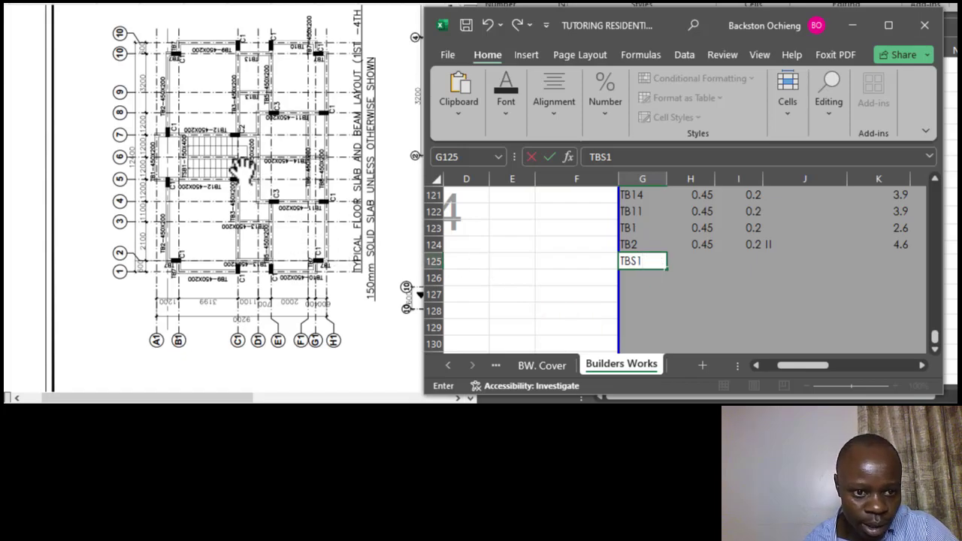
scroll(184, 139, up, 4)
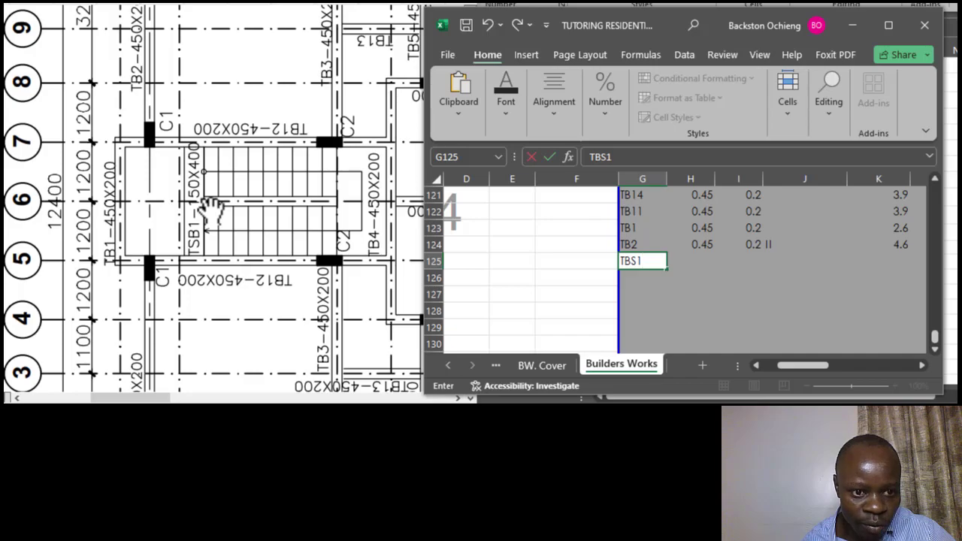
click(691, 264)
click(690, 296)
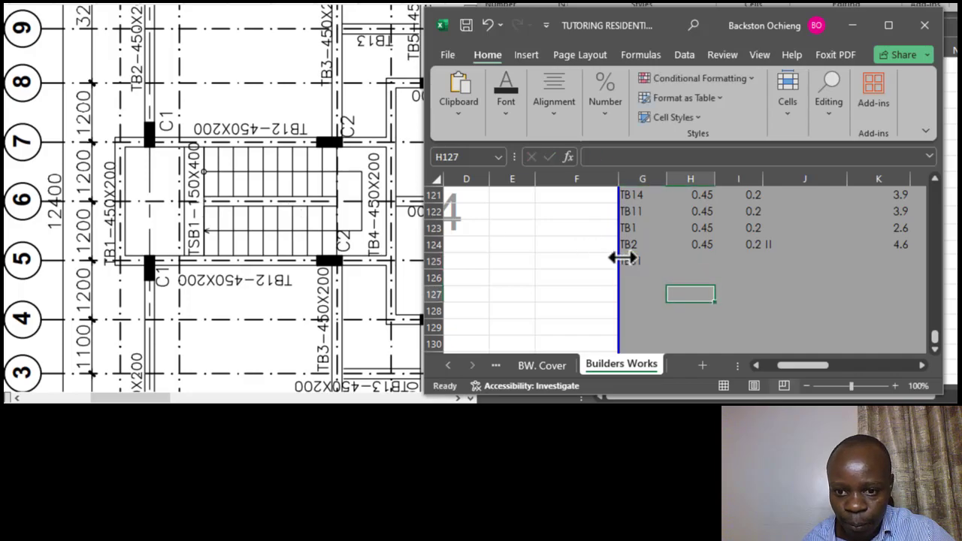
Step: Enter the TBS1 beam size as 0.4 in H125 and 0.15 in I125
click(635, 263)
click(692, 260)
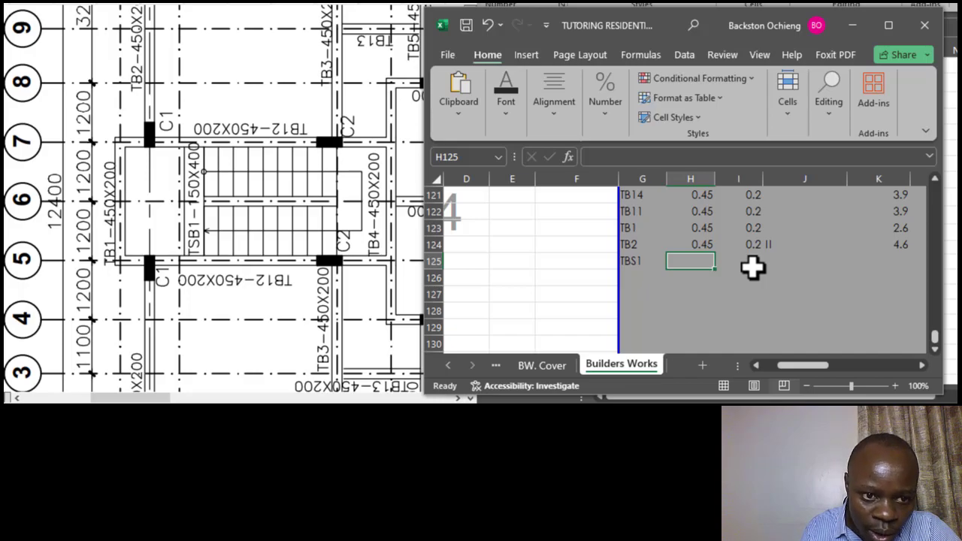
text(0.)
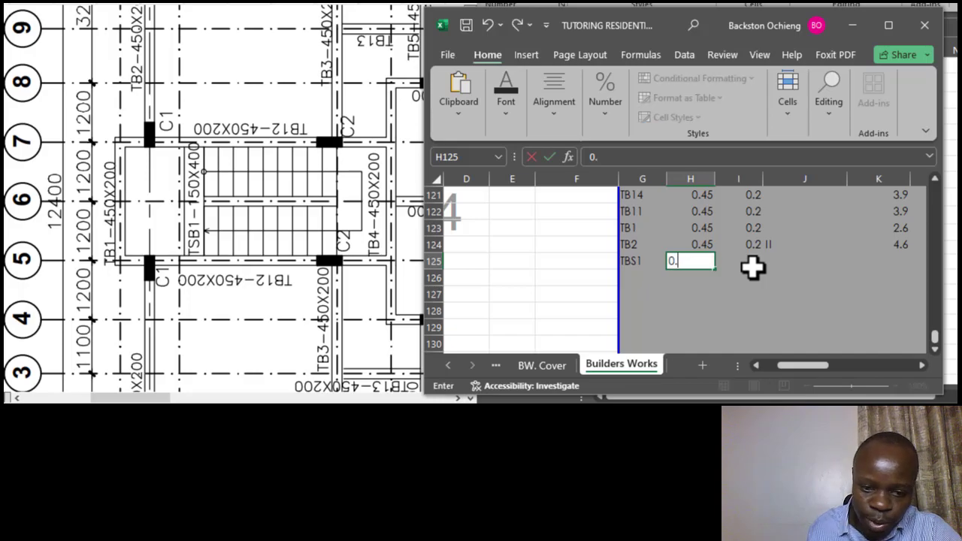
text(4)
click(744, 264)
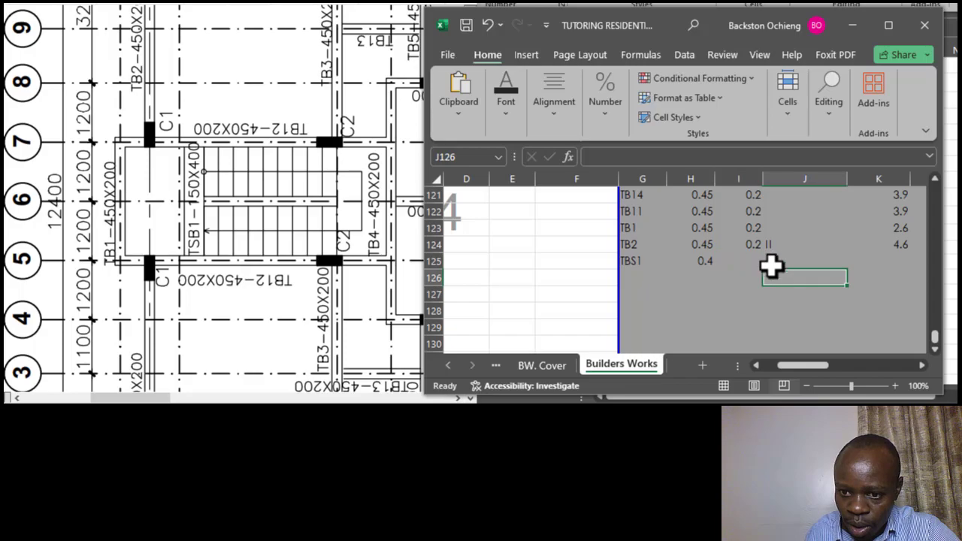
text(0.15)
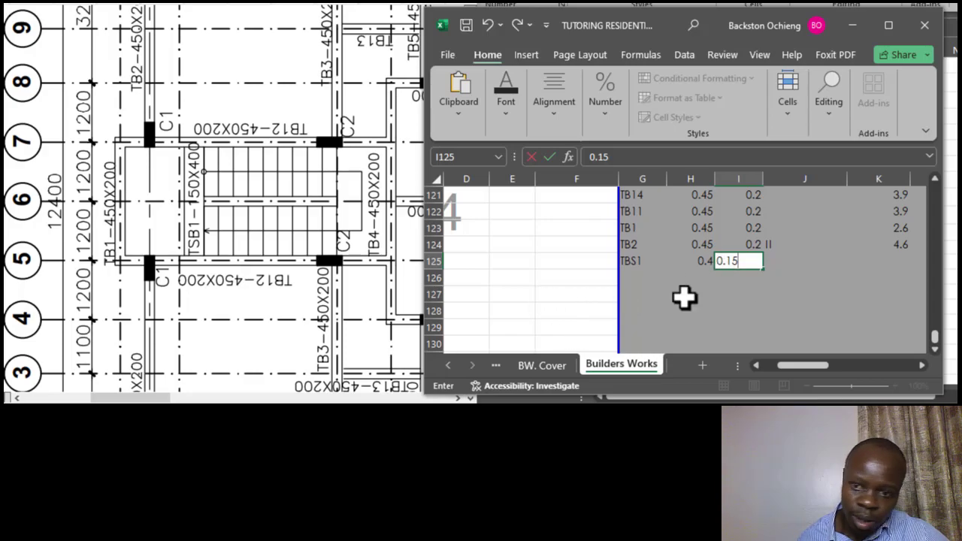
click(679, 296)
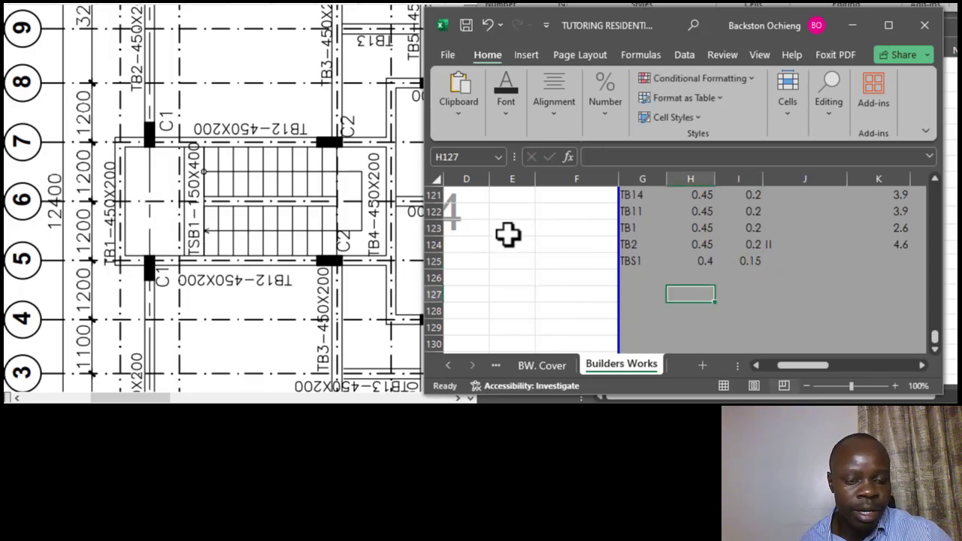
Step: Calculate the TBS1 beam length in K125 with the formula =1.2*2+0.1*2
click(754, 261)
click(773, 263)
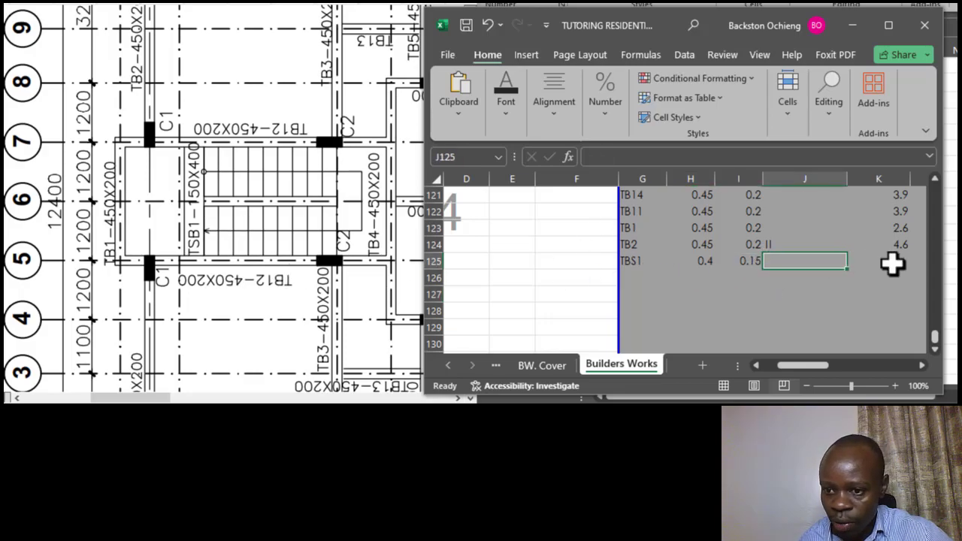
click(891, 263)
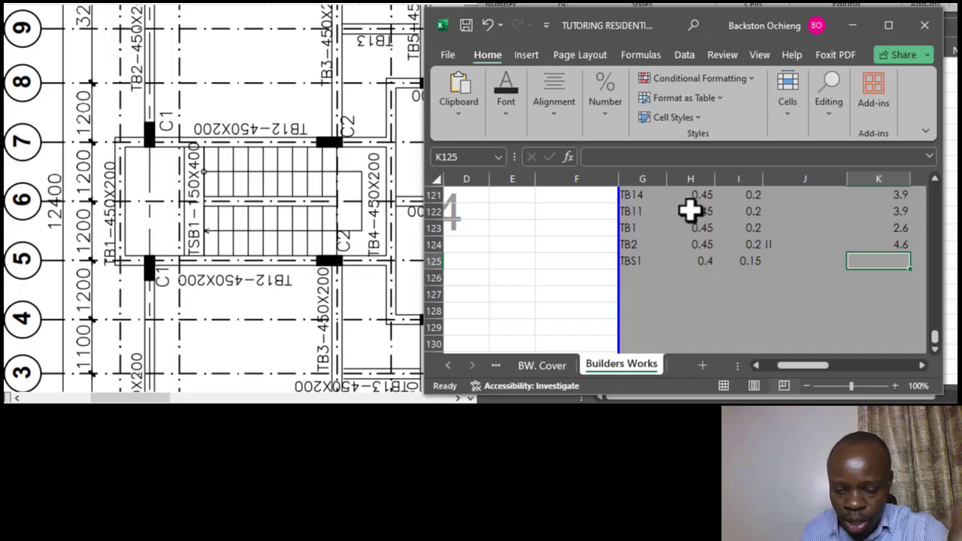
text(=1.2*2+0.1*2)
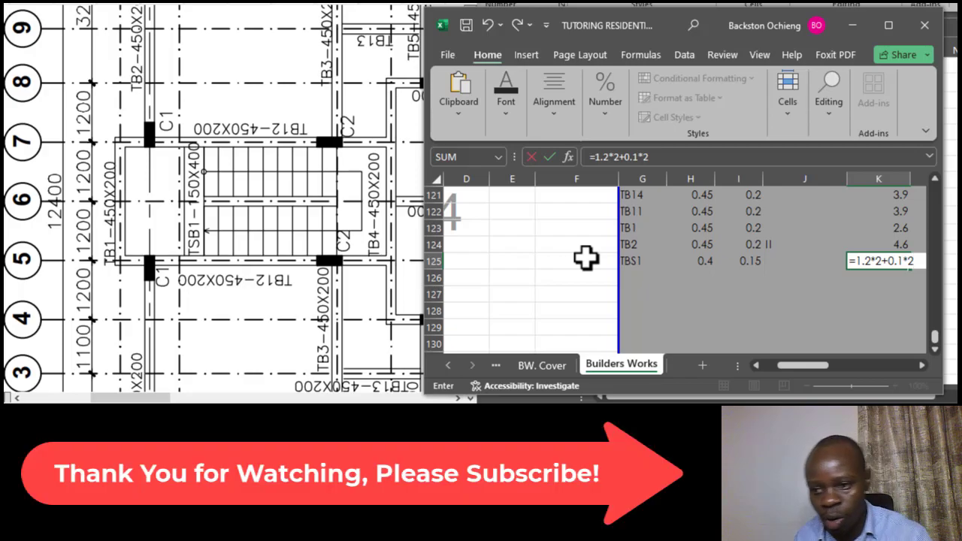
key(Return)
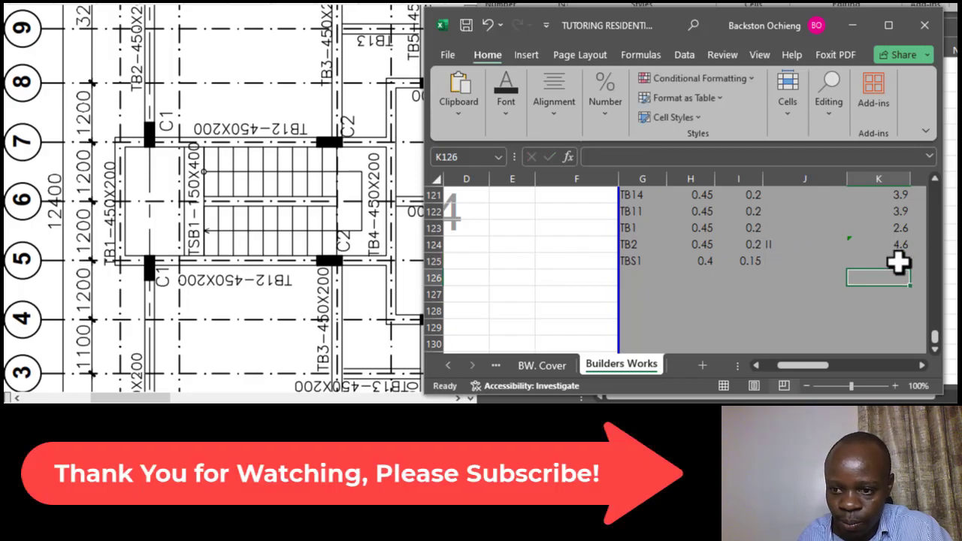
click(893, 261)
Step: Identify the next unlisted beam on the layout drawing and add its ID, TB3, in G126 below TBS1
scroll(30, 180, down, 1)
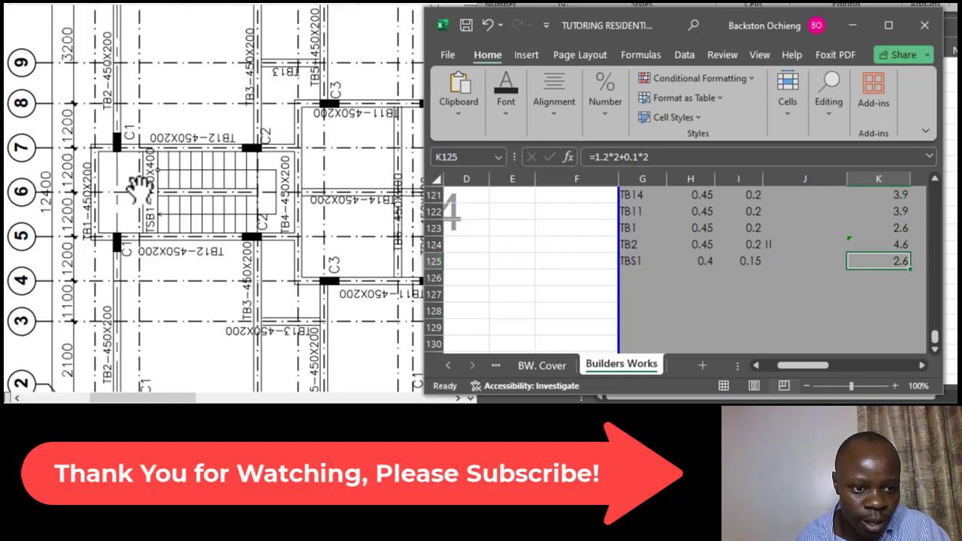
scroll(168, 166, down, 1)
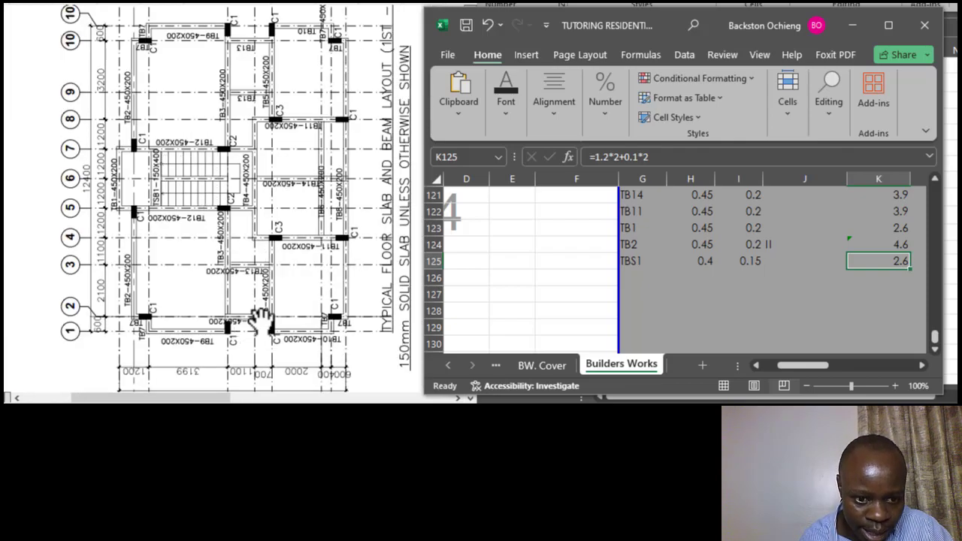
scroll(260, 319, up, 1)
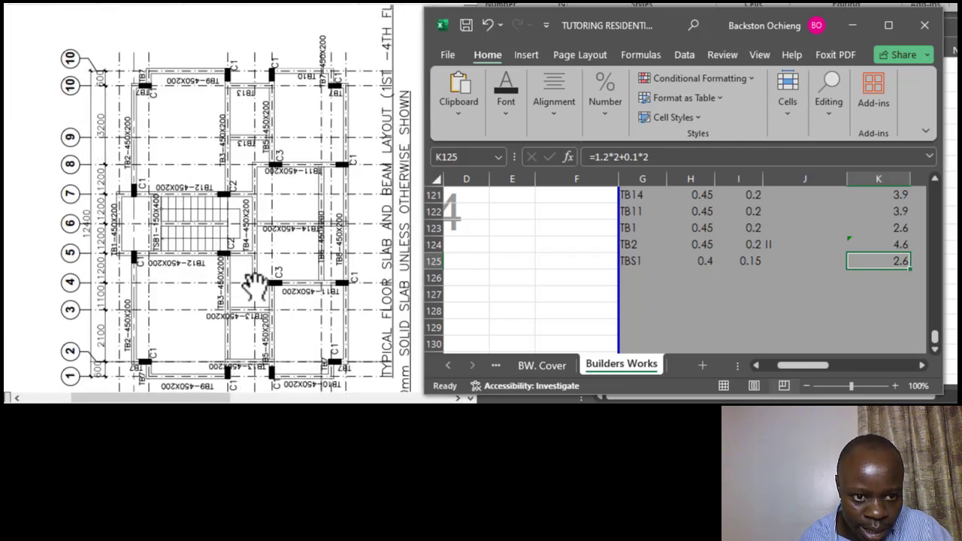
scroll(259, 307, down, 1)
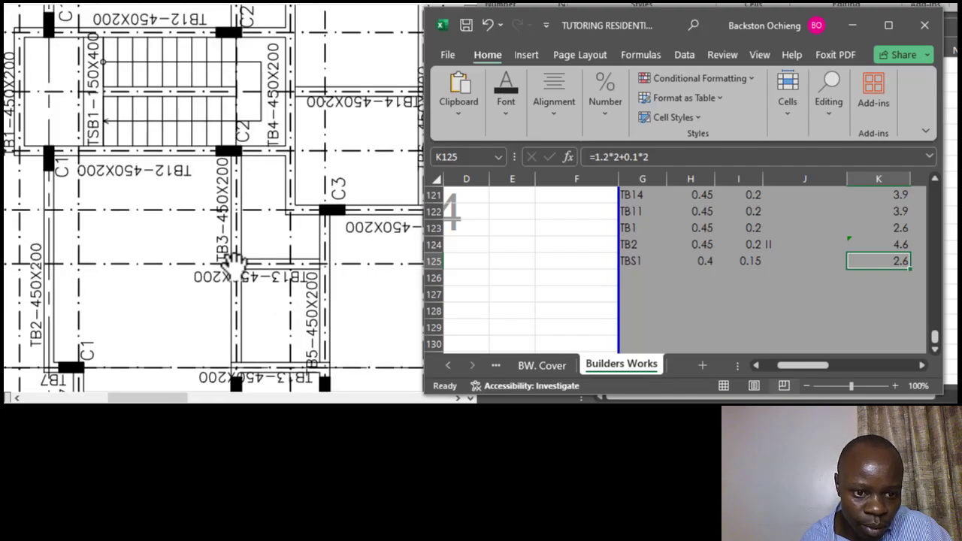
scroll(247, 260, down, 2)
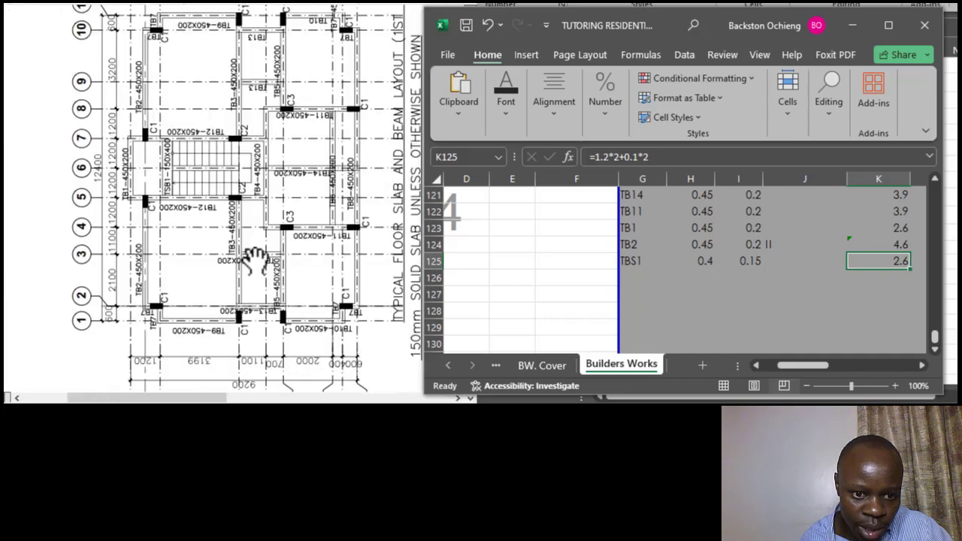
scroll(244, 254, up, 1)
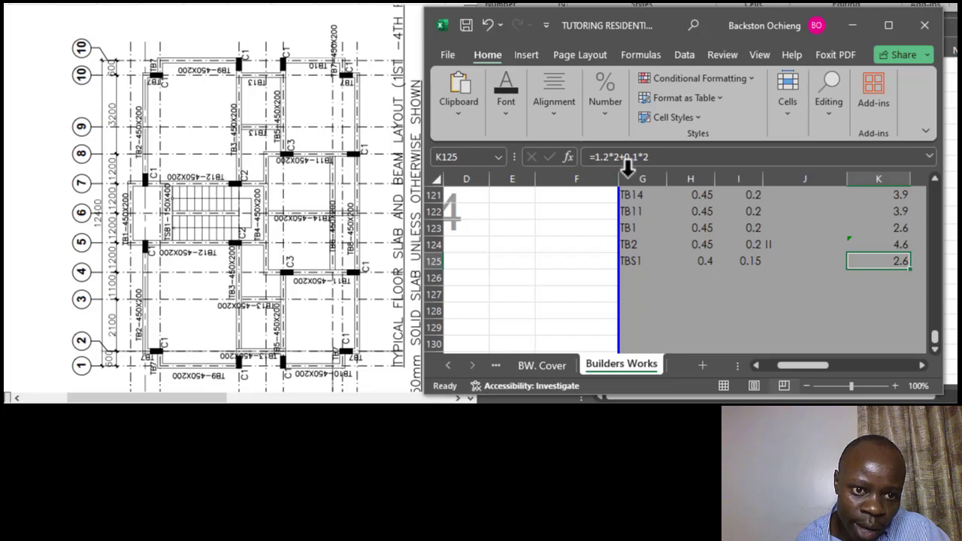
click(650, 276)
scroll(664, 272, up, 3)
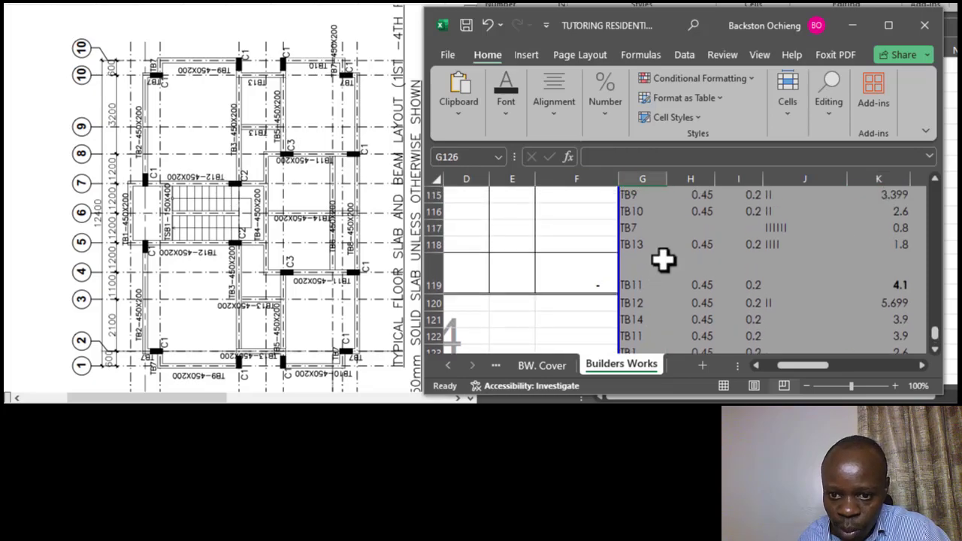
scroll(663, 260, down, 3)
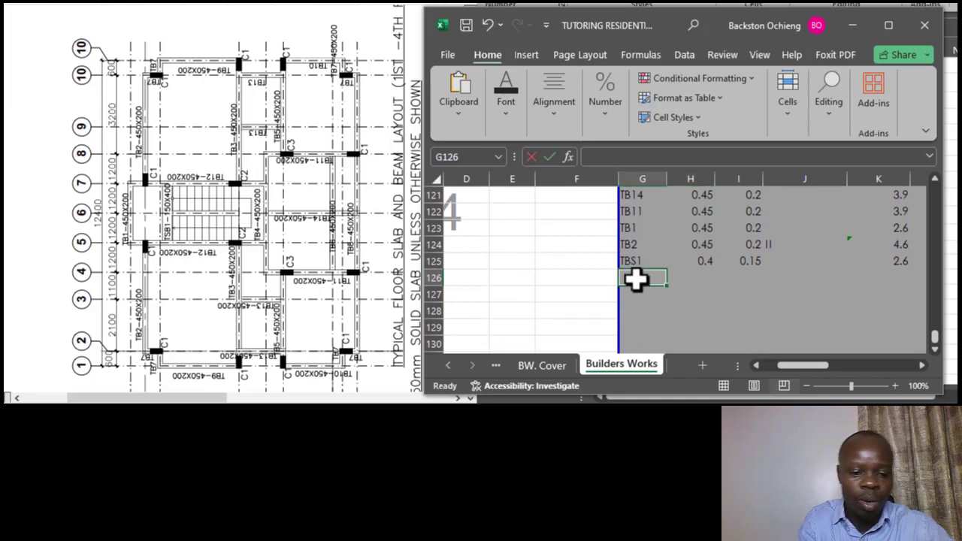
text(TB3)
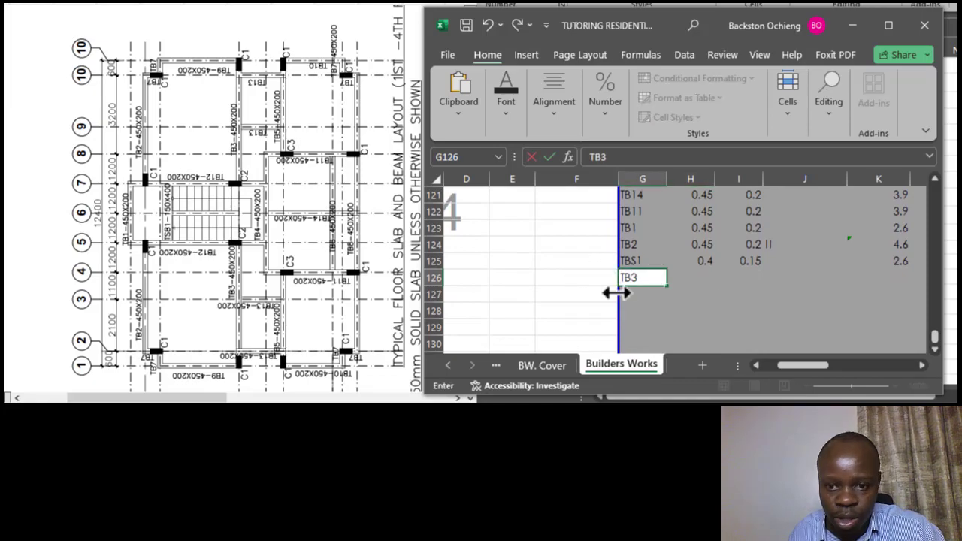
Step: Copy the TB2 size values 0.45 and 0.2 into the size cells of the TB3 row
click(707, 280)
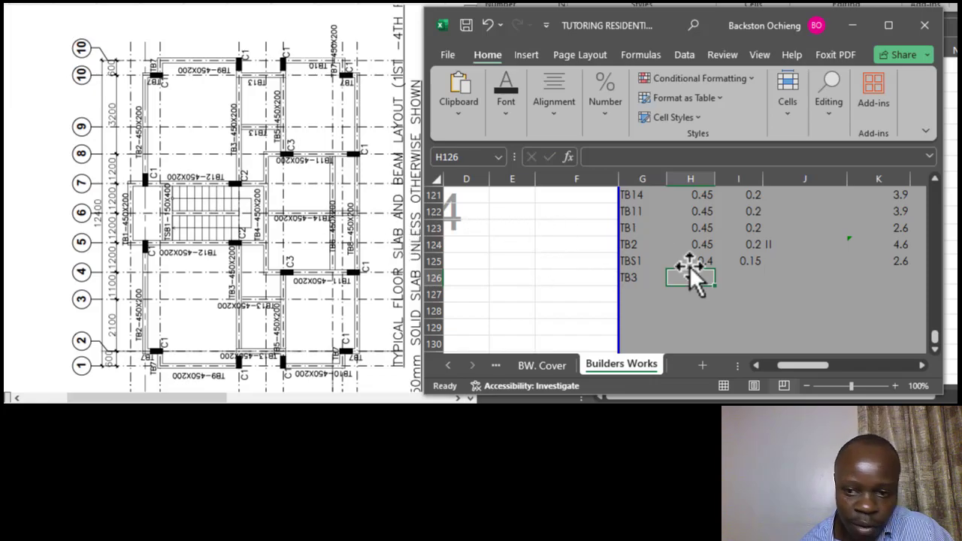
drag(700, 244, 730, 243)
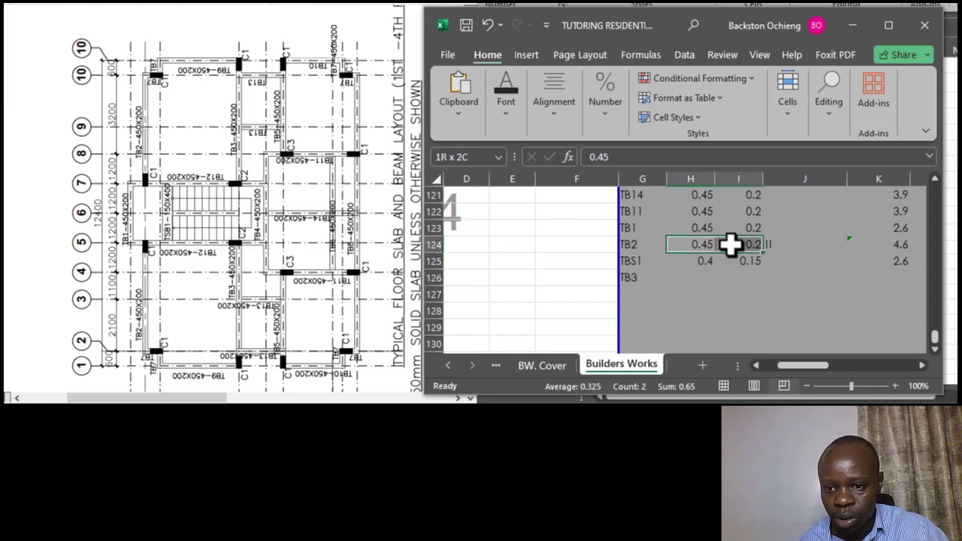
key(ctrl+c)
click(699, 280)
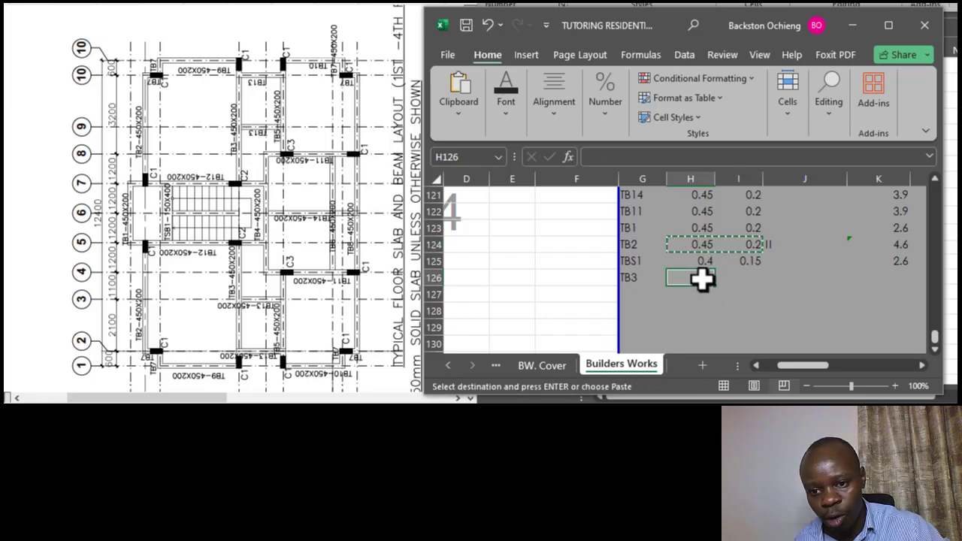
key(ctrl+v)
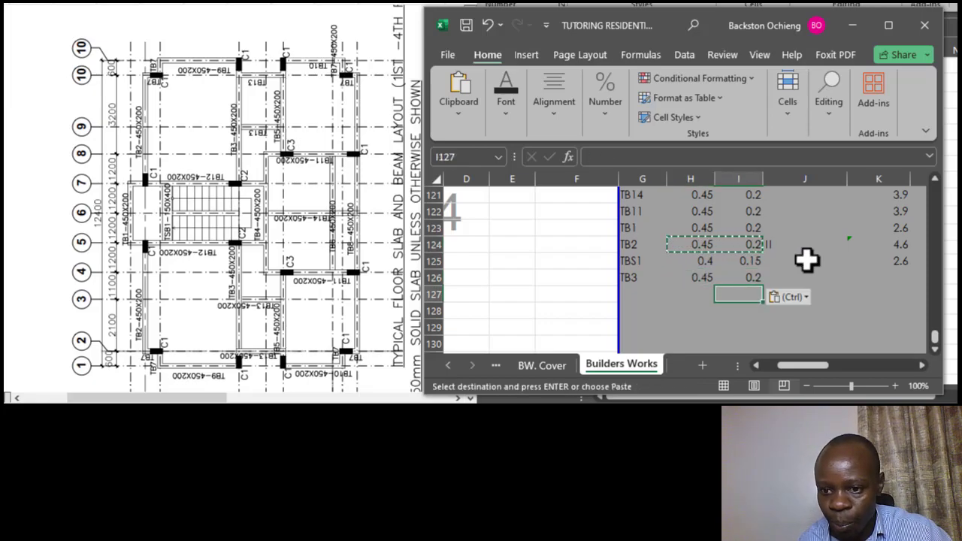
Step: Enter a tally of two strokes as the number of TB3 beams in J126
click(807, 278)
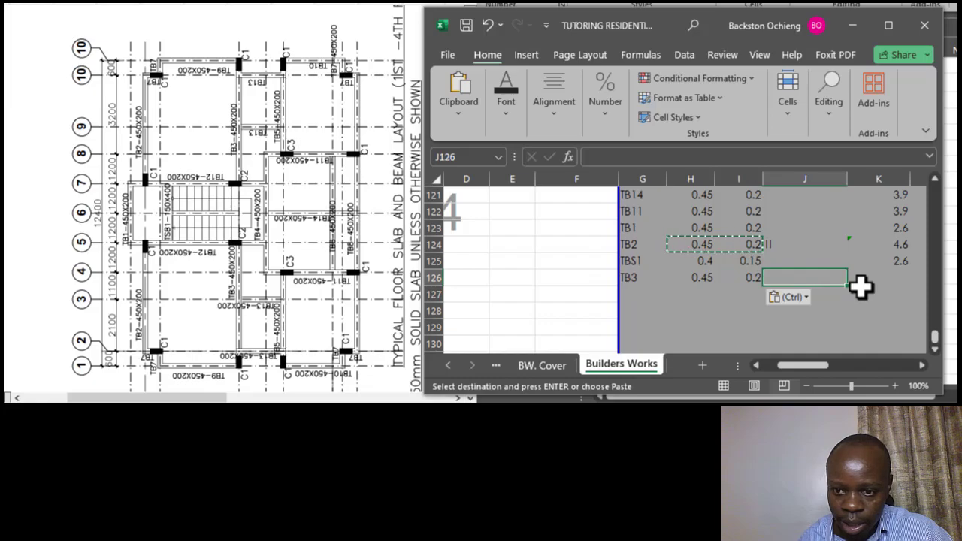
key(Escape)
text(ll)
click(789, 310)
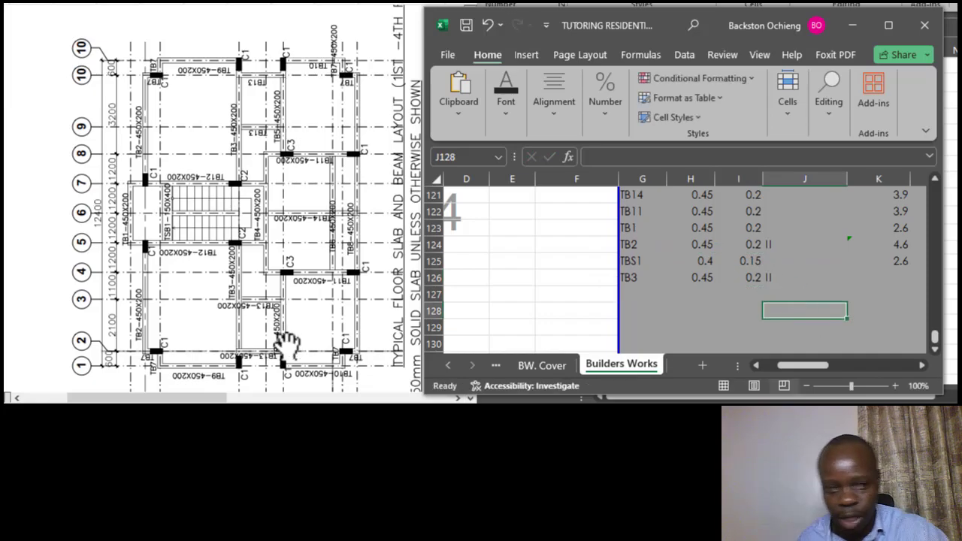
Step: Calculate the TB3 beam length in K126 with the formula =0.6+2.1+1.1+1.2+0.1*2
click(888, 275)
text(=)
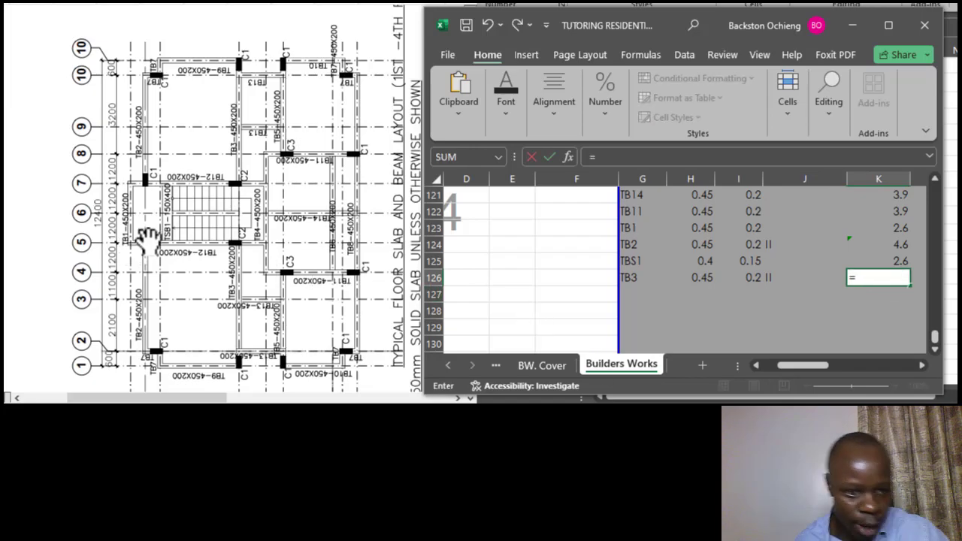
scroll(256, 252, down, 1)
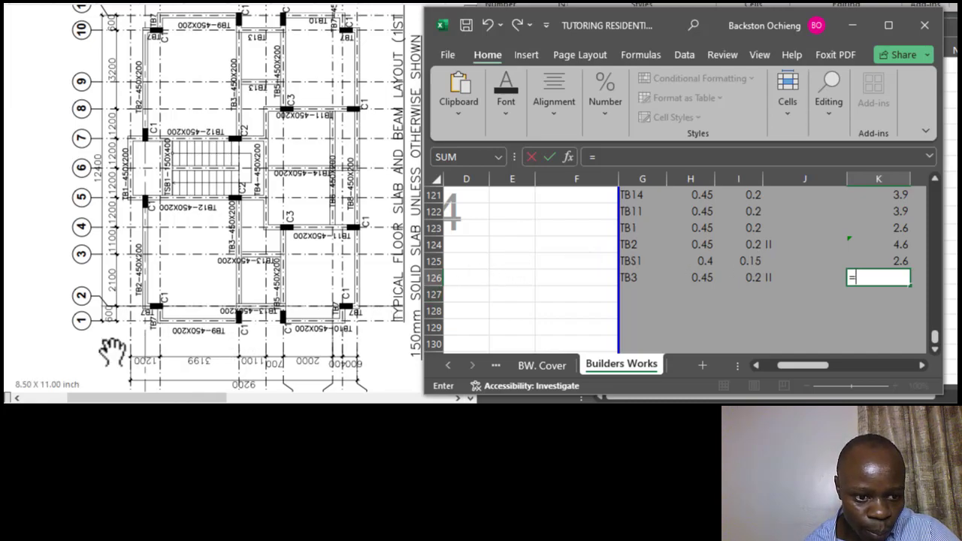
text(0.6)
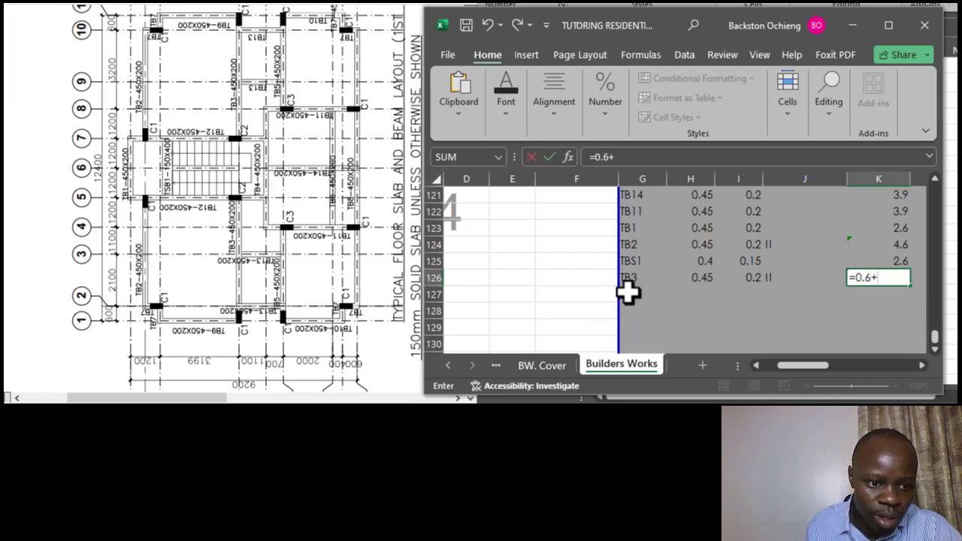
text(+2.1+)
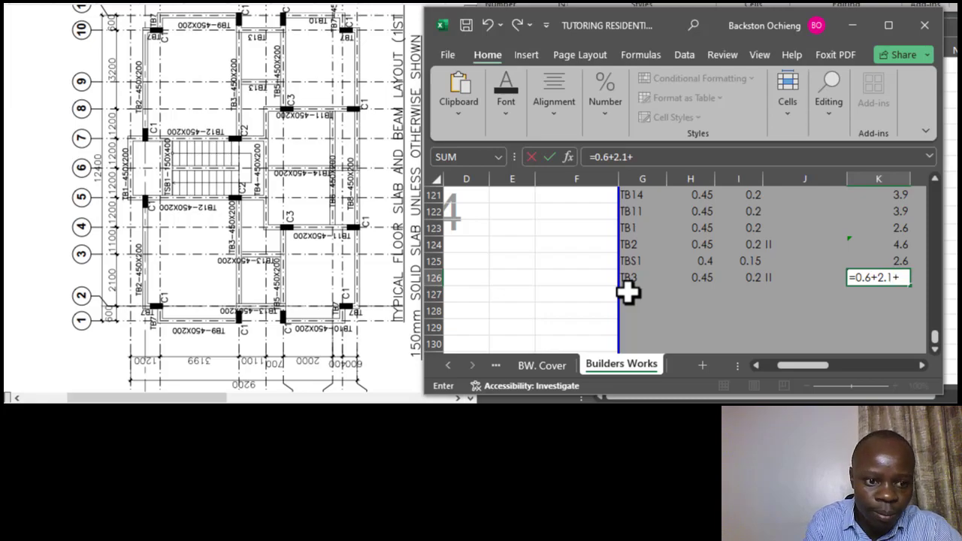
text(1.1)
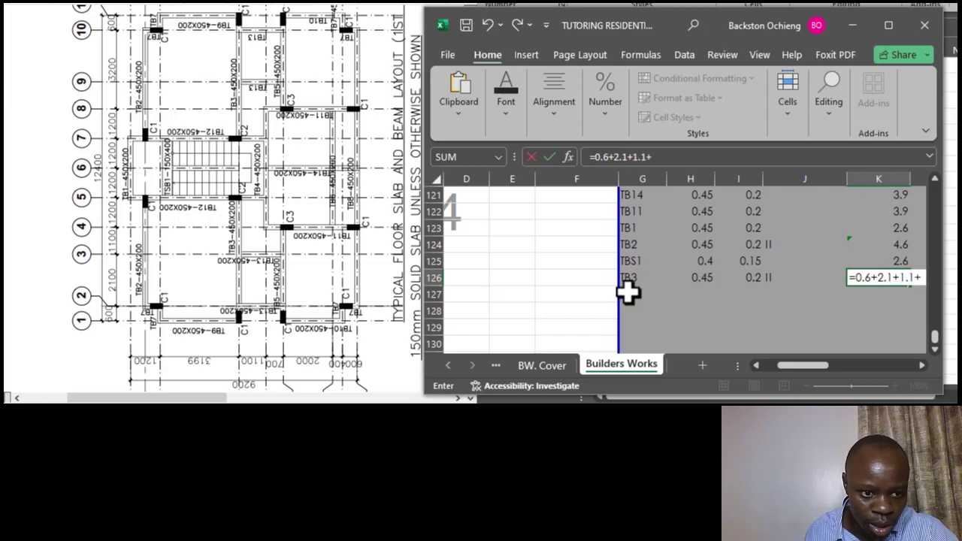
text(+1)
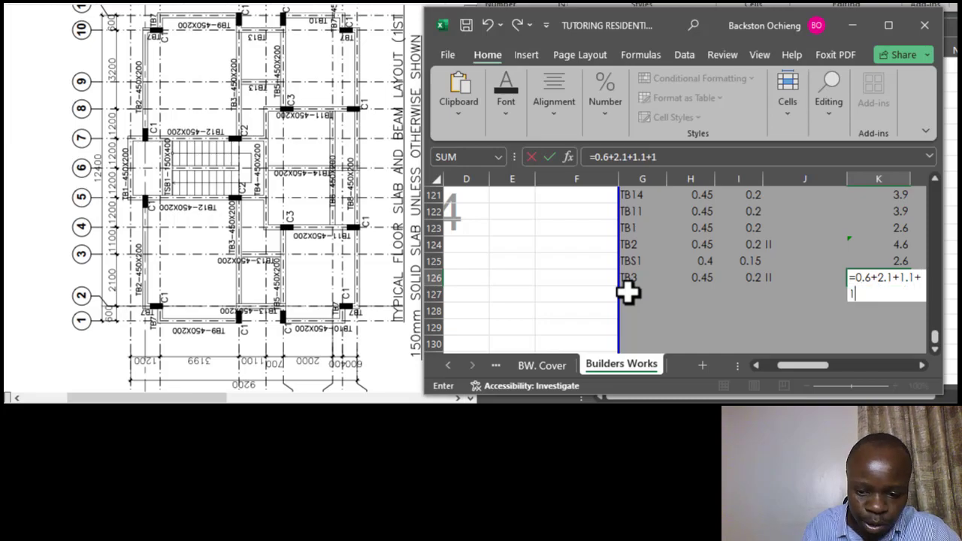
text(.2+)
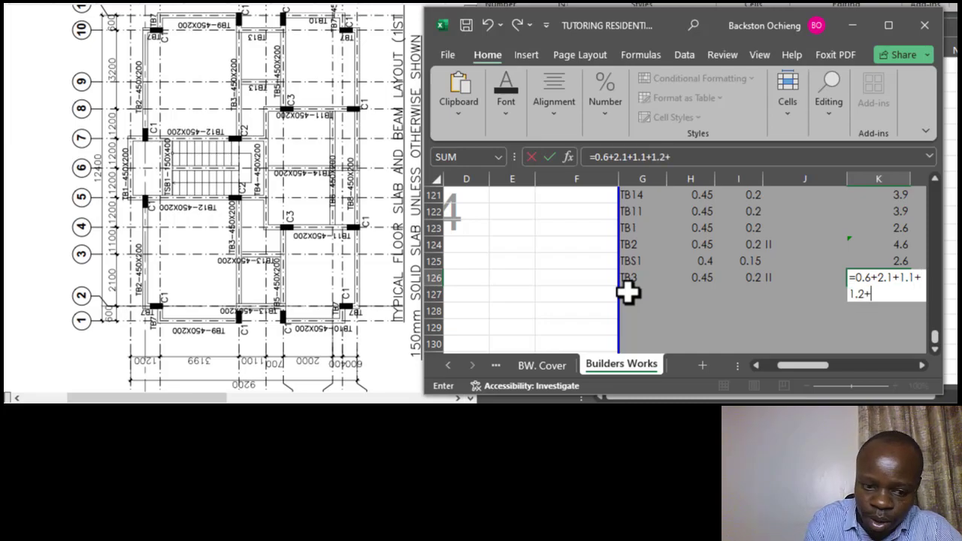
text(0.1*2)
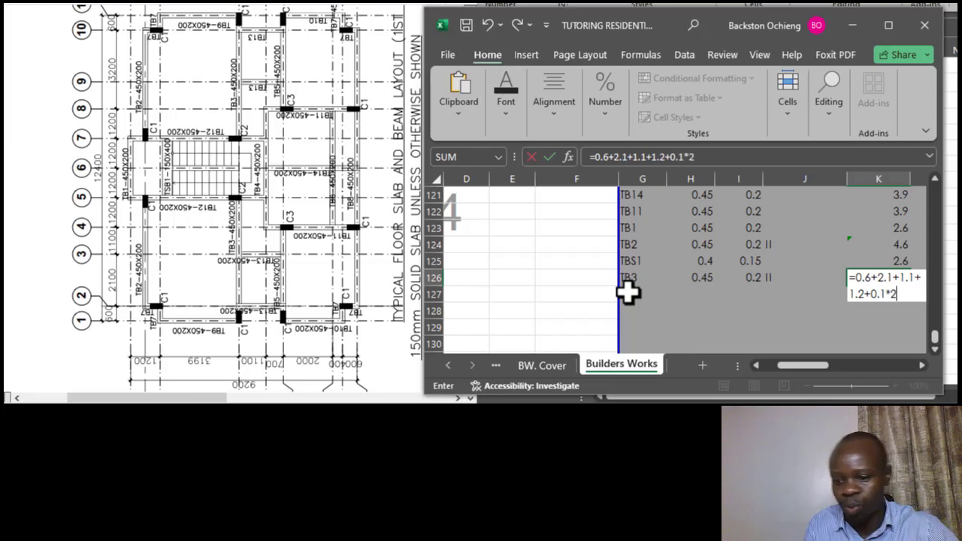
key(Return)
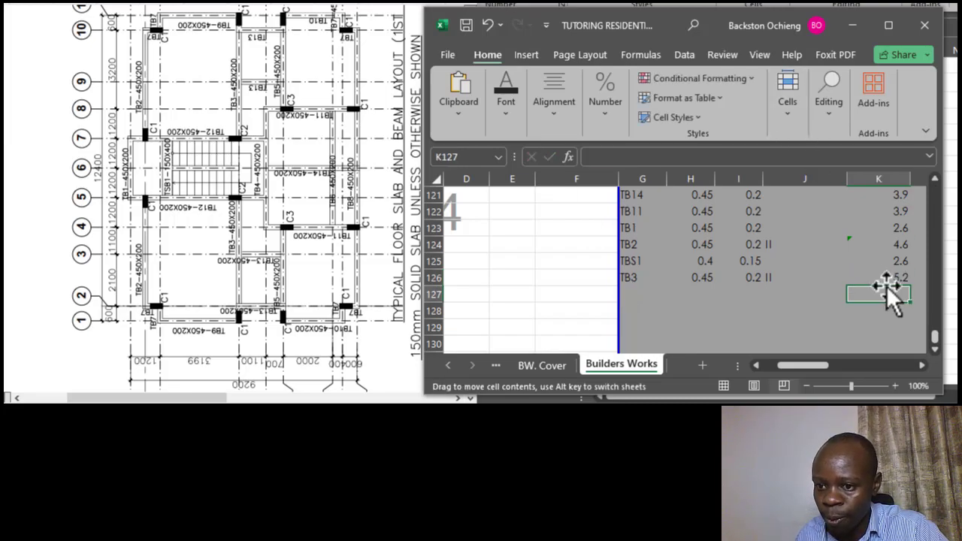
click(890, 275)
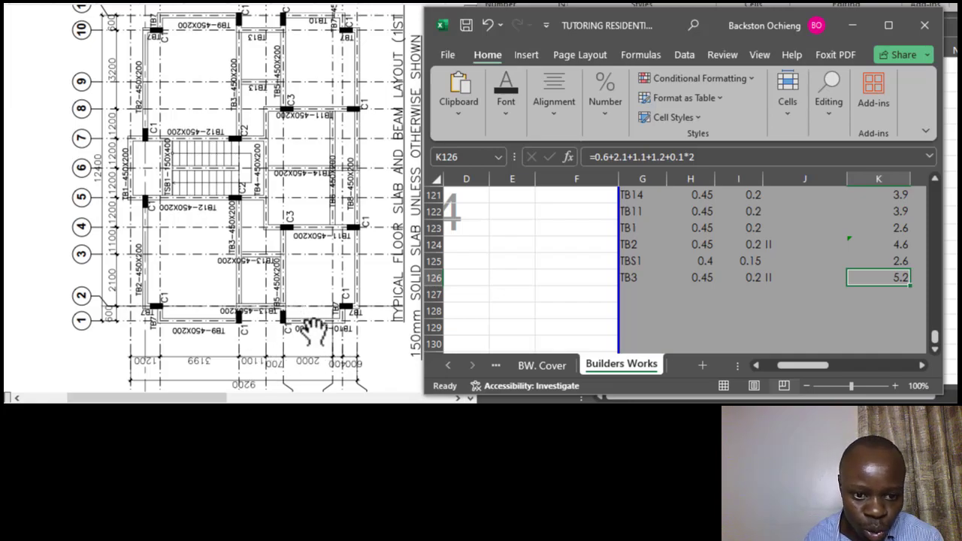
Step: Look over the layout drawing for the next unlisted beam and add its ID, TB4, in G127 below TB3
scroll(293, 379, down, 2)
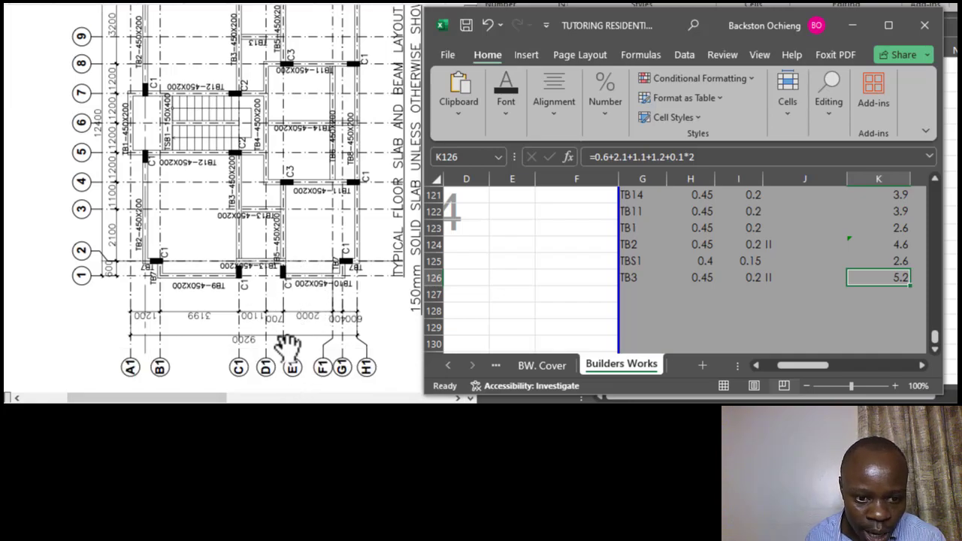
scroll(282, 344, up, 2)
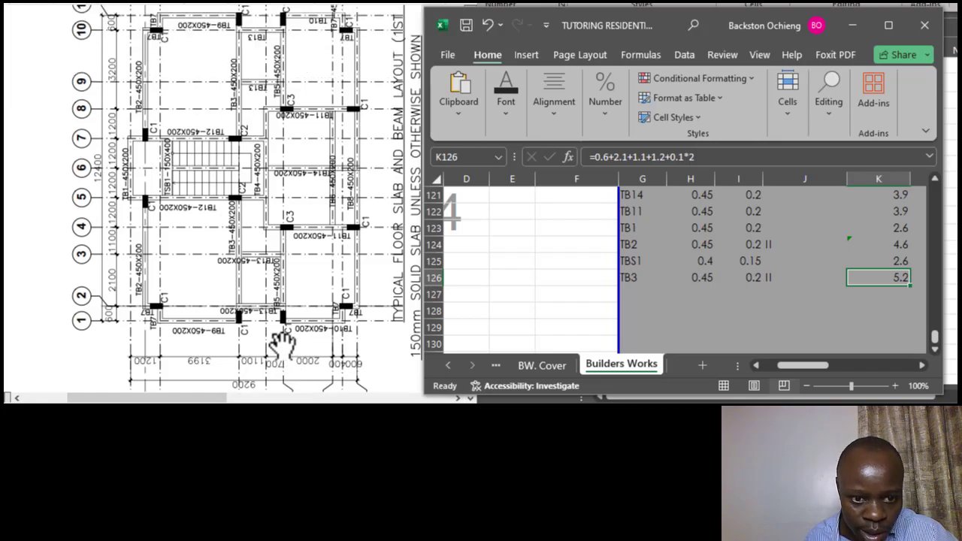
scroll(285, 225, down, 2)
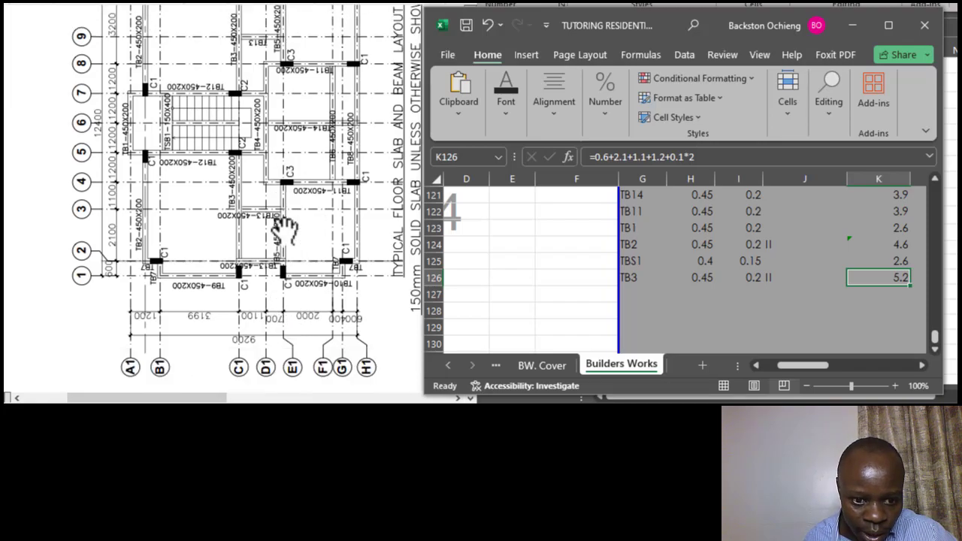
scroll(267, 263, up, 2)
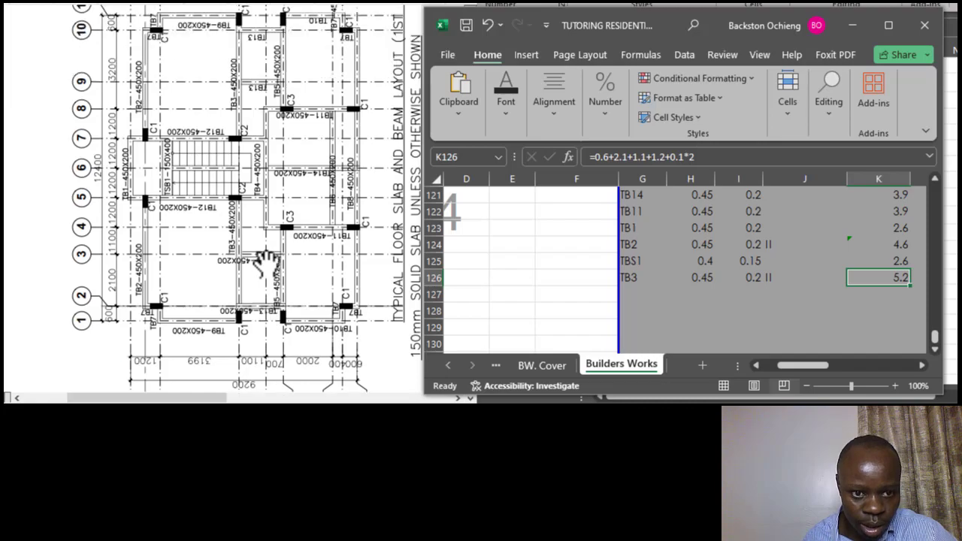
scroll(266, 263, up, 1)
scroll(293, 194, down, 1)
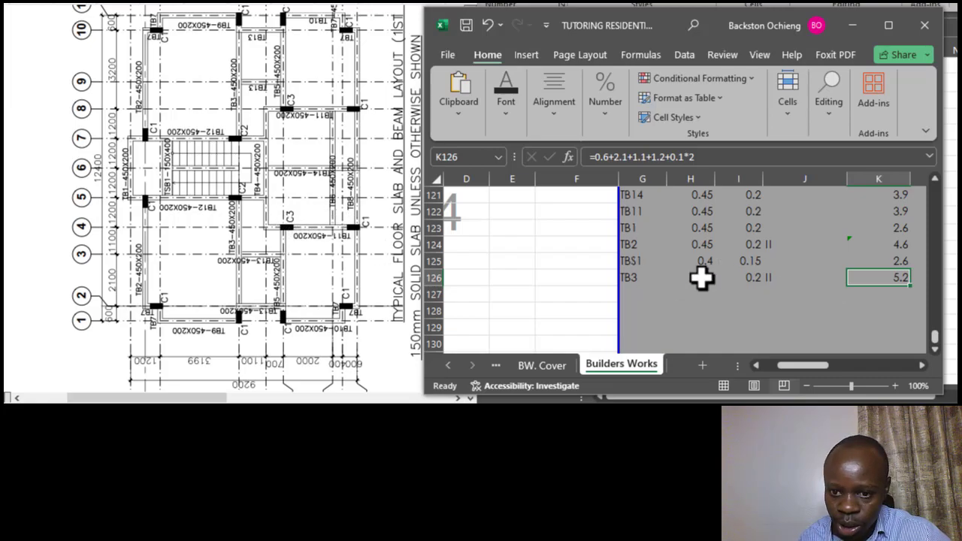
click(627, 300)
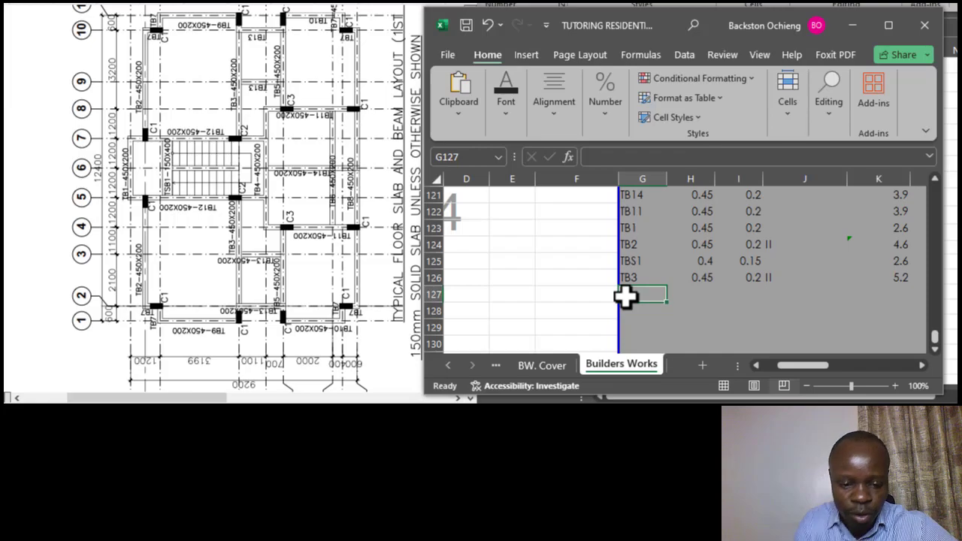
text(TB4)
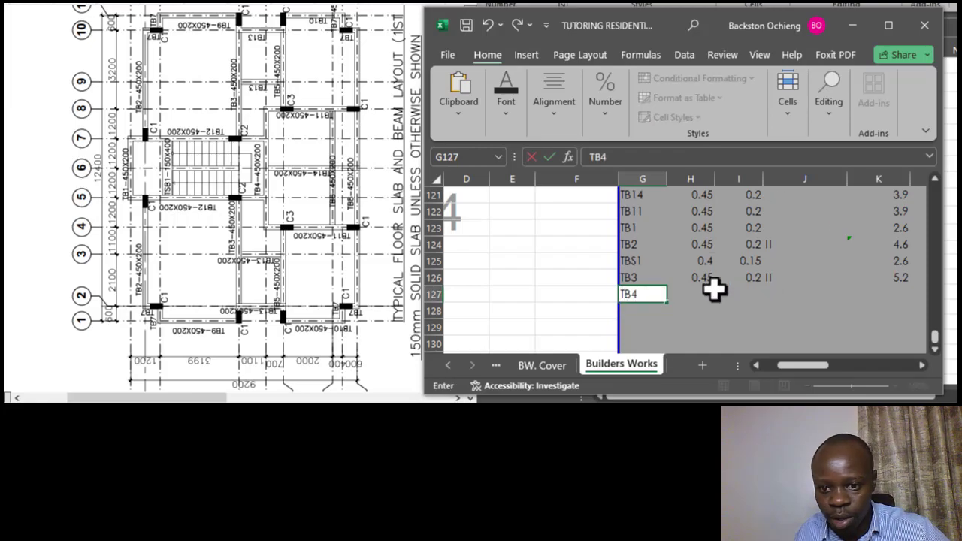
Step: Copy the TB3 size values 0.45 and 0.2 into the size cells of the TB4 row
click(707, 294)
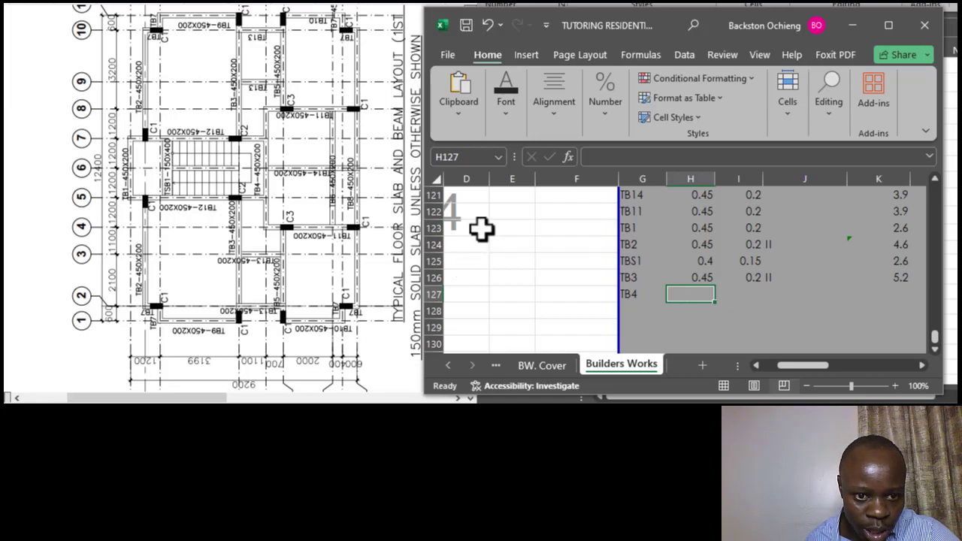
click(707, 277)
drag(720, 286, 766, 299)
click(756, 278)
click(784, 294)
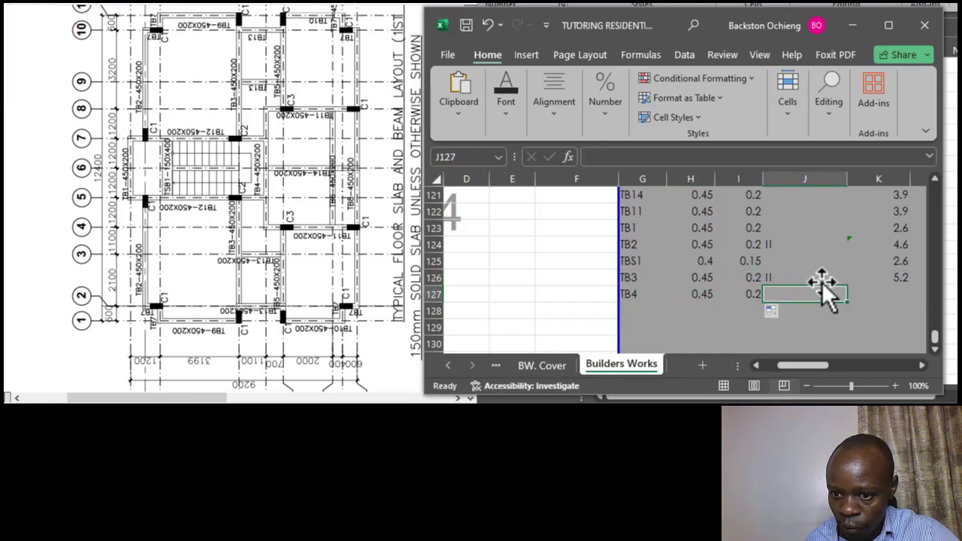
Step: Calculate the TB4 beam length in K127 with the formula =1.2*4+0.1*2
click(892, 294)
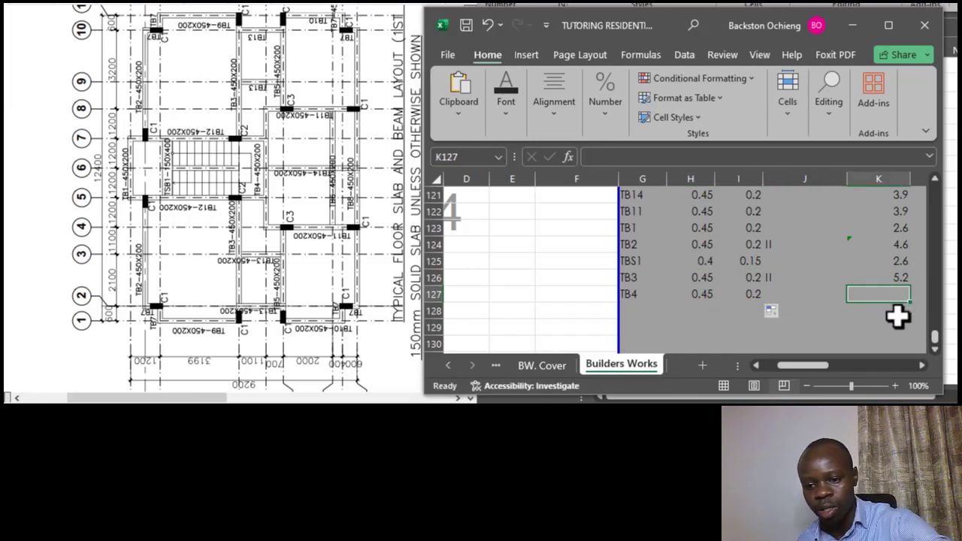
text(=)
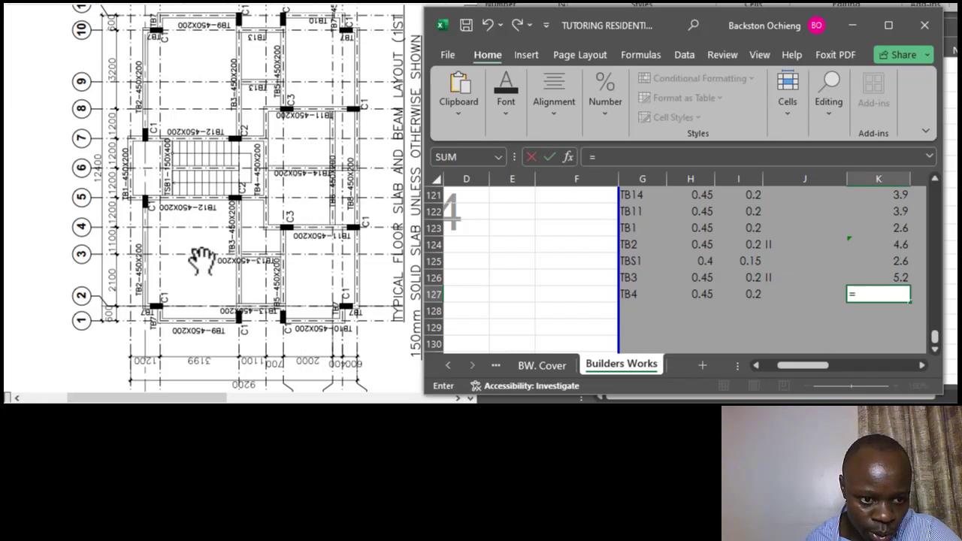
text(1.2)
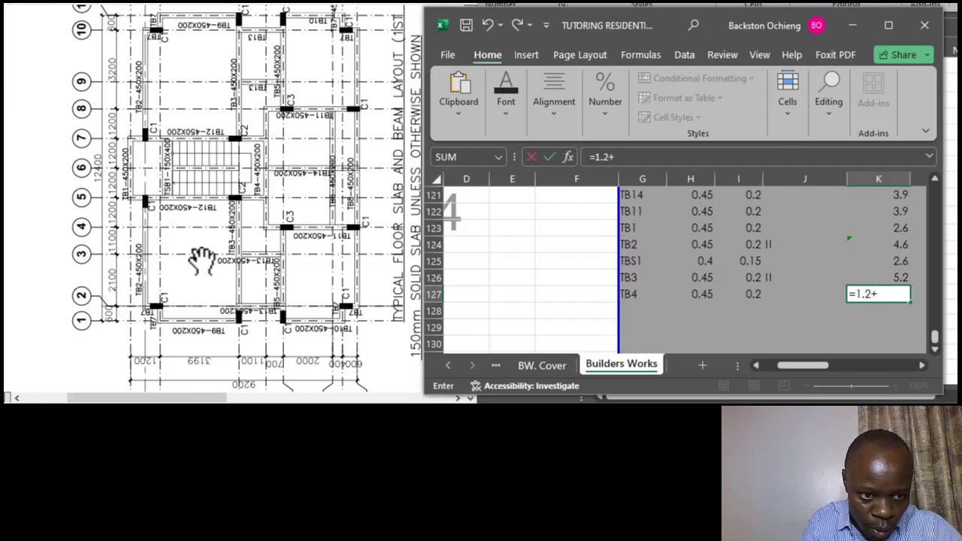
text(+1.2+)
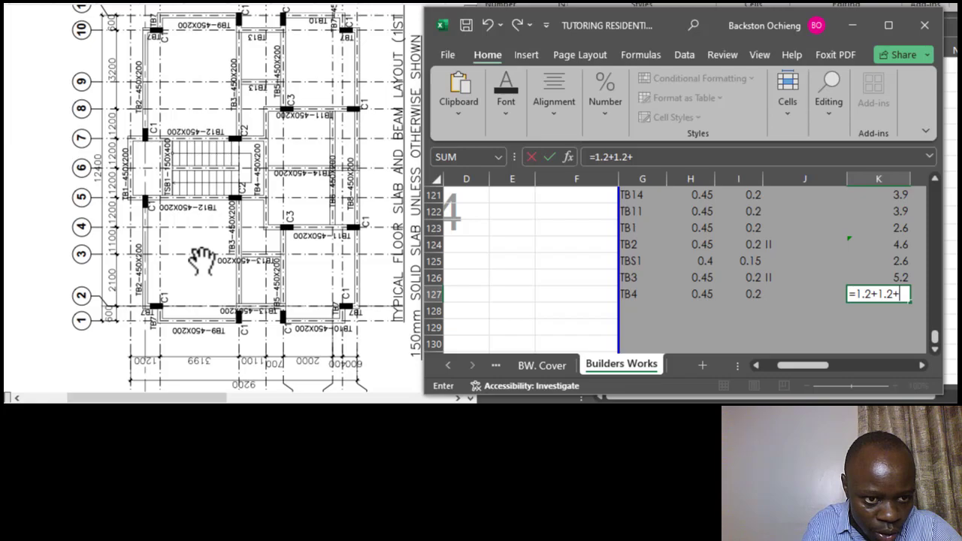
key(BackSpace)
key(BackSpace)
key(BackSpace)
key(BackSpace)
key(BackSpace)
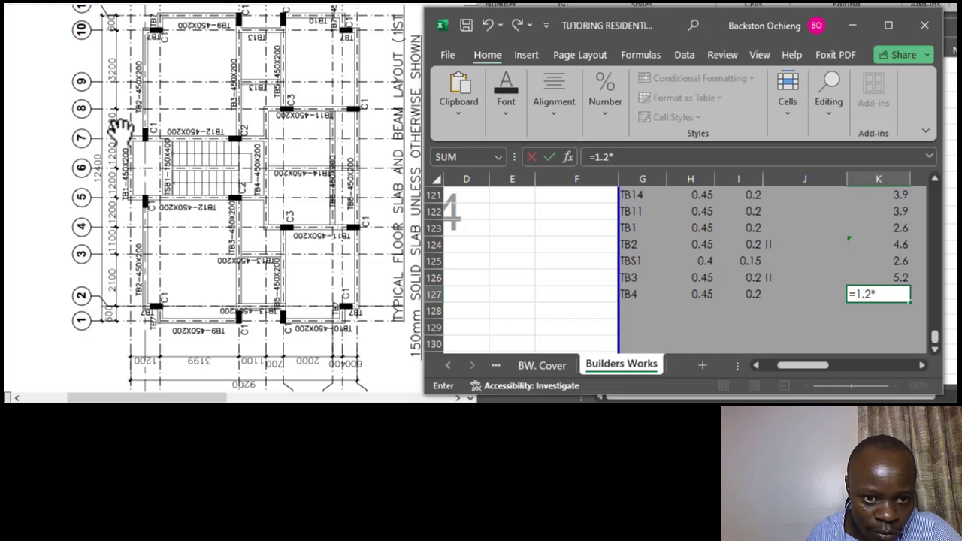
text(4)
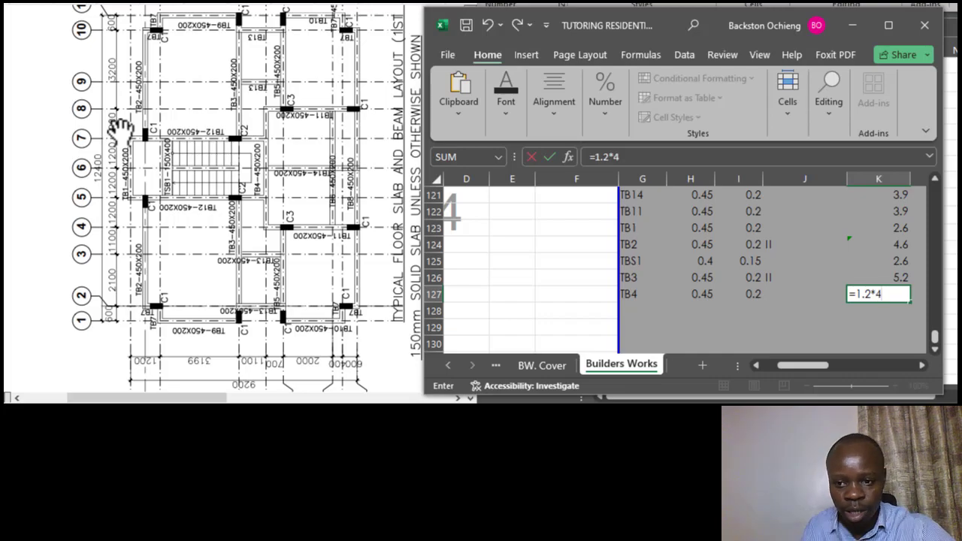
text(+0.)
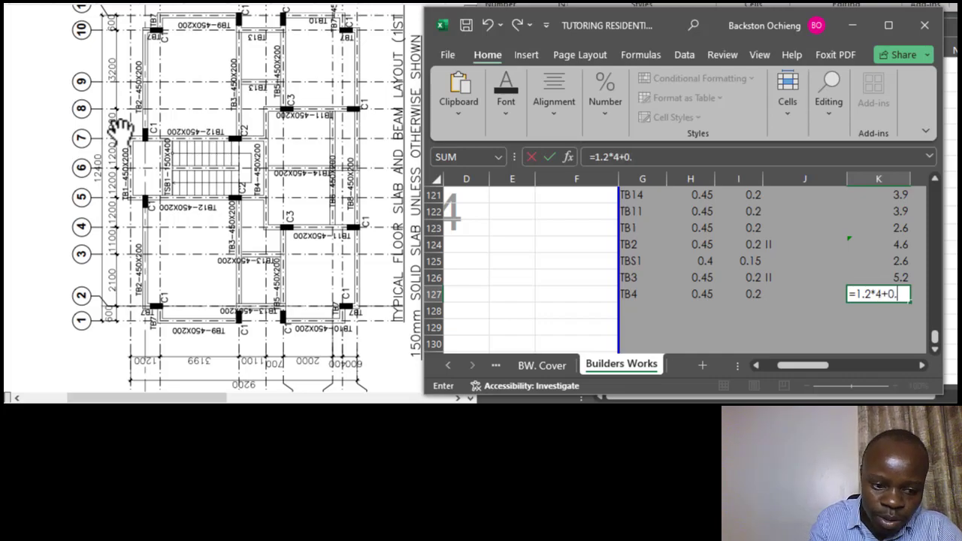
text(1*2)
key(Return)
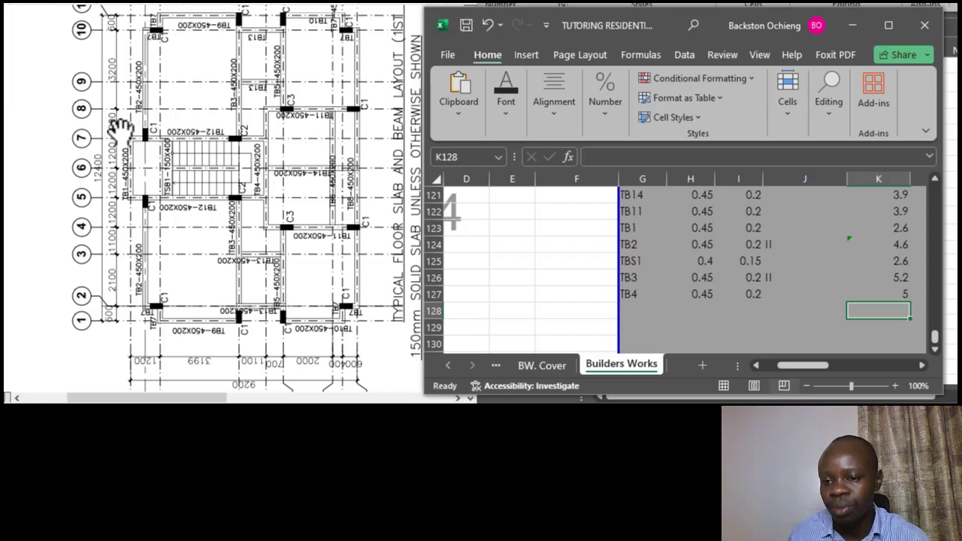
Step: Review the ID, size and length entries of the TB4 row
click(696, 295)
click(749, 294)
click(892, 297)
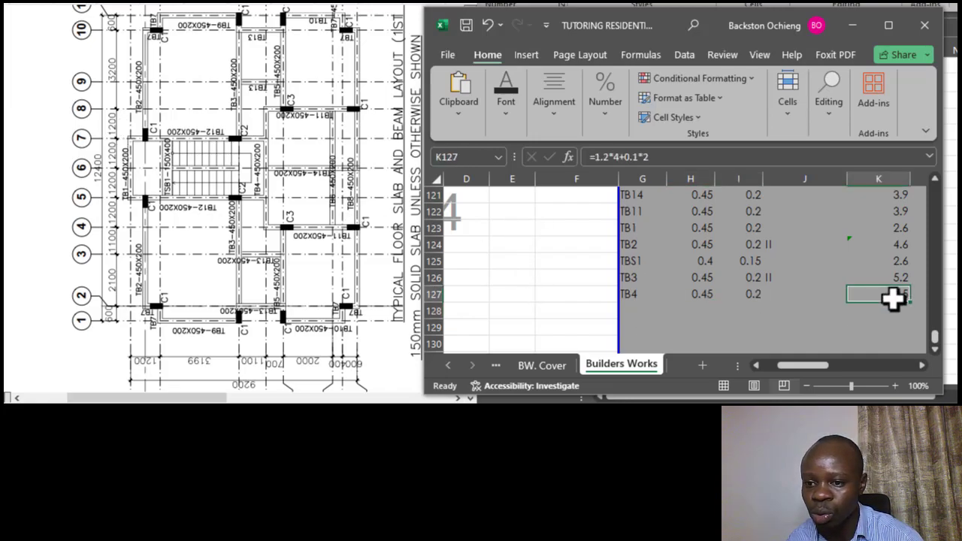
click(625, 293)
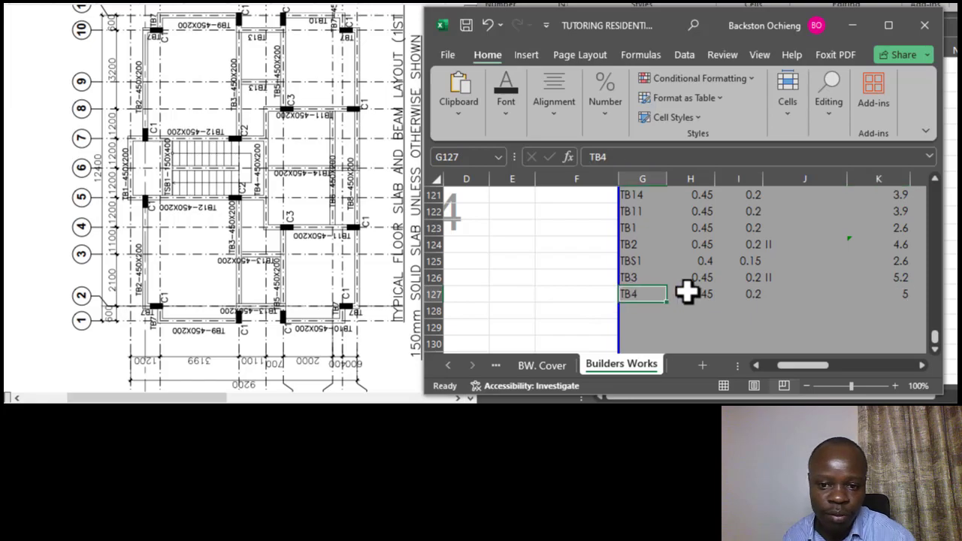
click(865, 295)
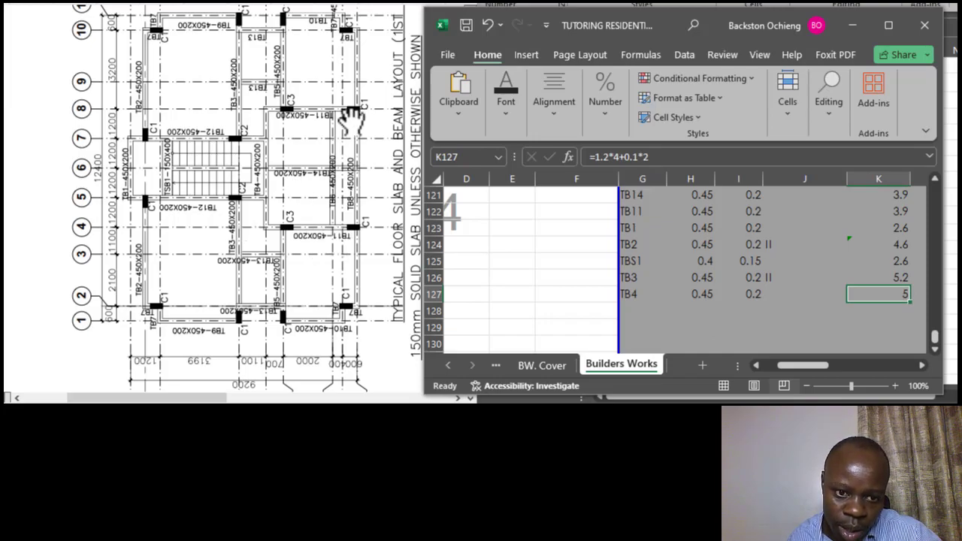
click(638, 295)
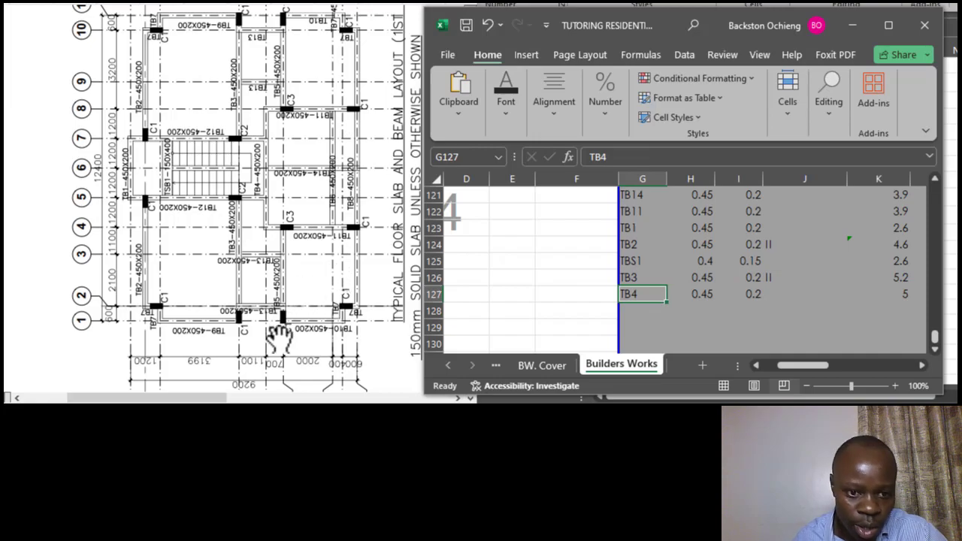
Step: Look over the layout drawing for the next unlisted beam and add its ID, TB5, in G128 below TB4
scroll(301, 368, down, 1)
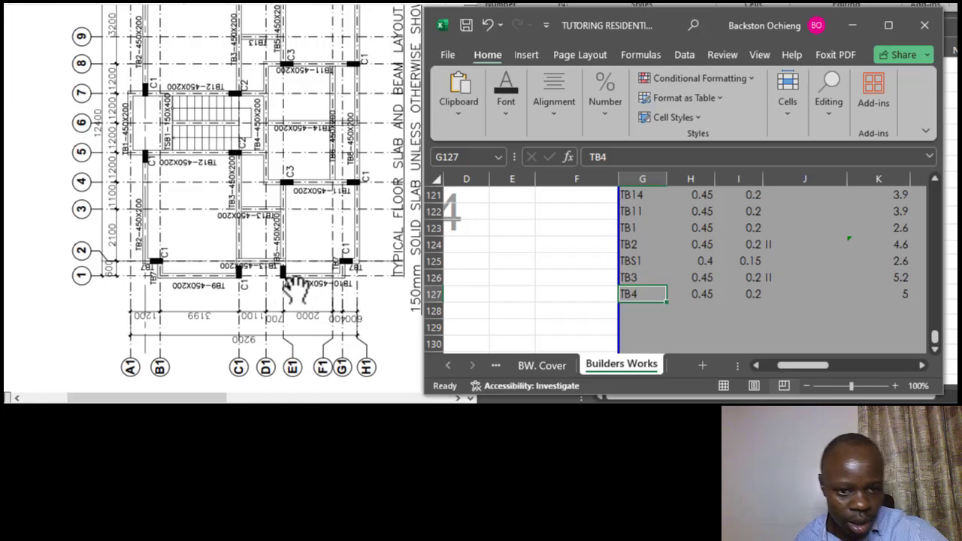
scroll(283, 241, up, 2)
scroll(293, 244, up, 2)
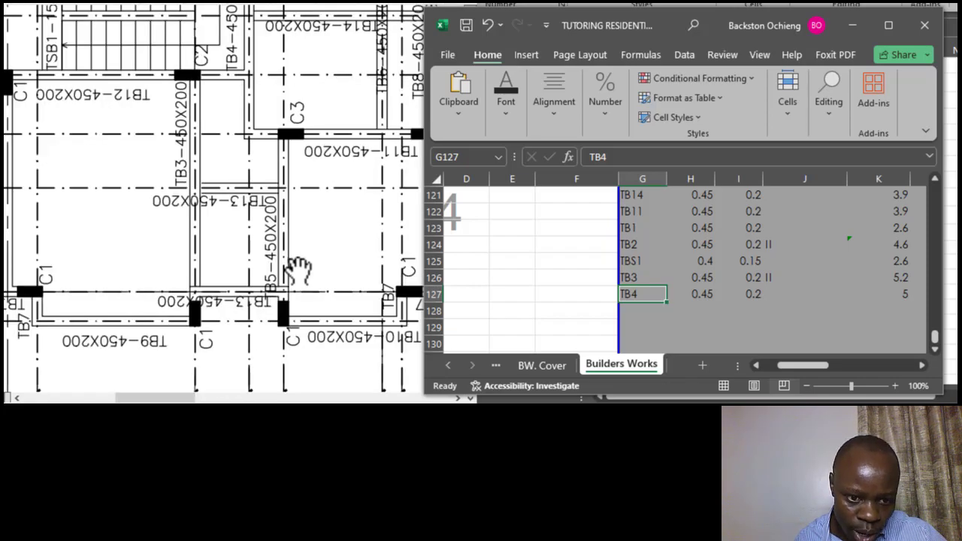
scroll(294, 259, down, 2)
scroll(297, 275, down, 1)
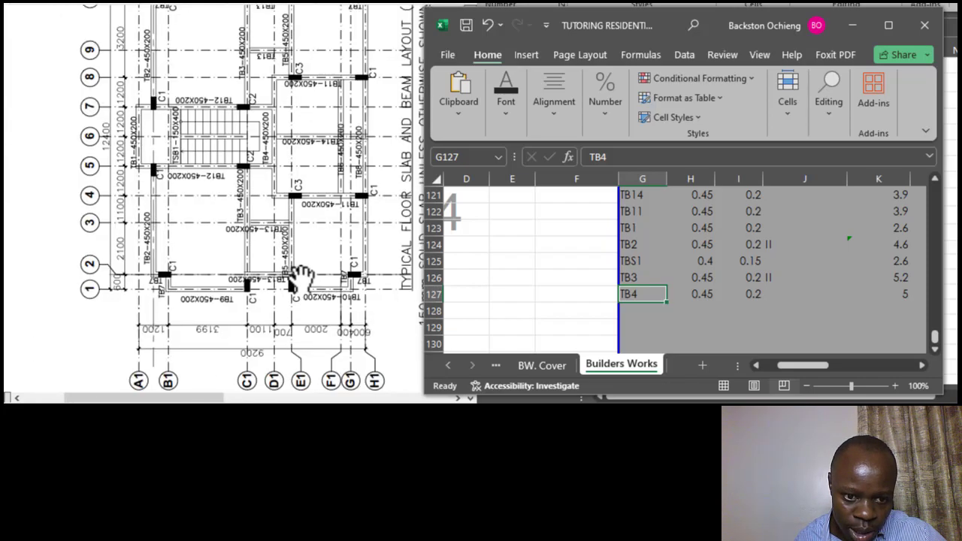
scroll(293, 278, up, 3)
scroll(293, 280, down, 3)
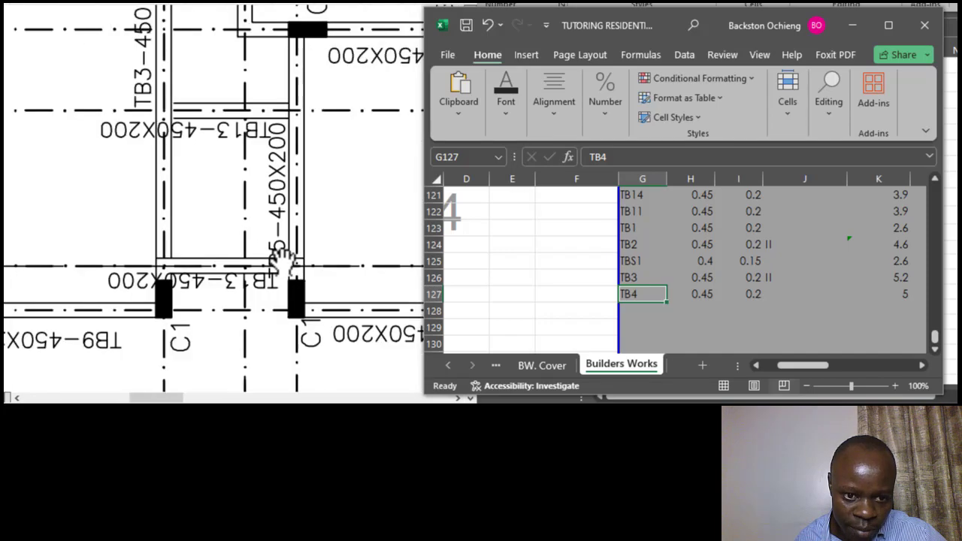
scroll(282, 261, down, 1)
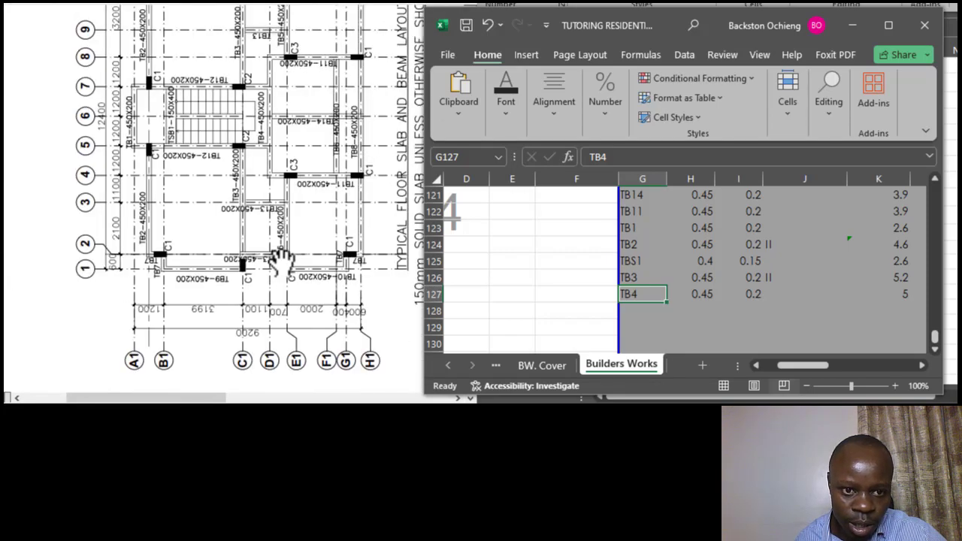
click(719, 311)
click(639, 308)
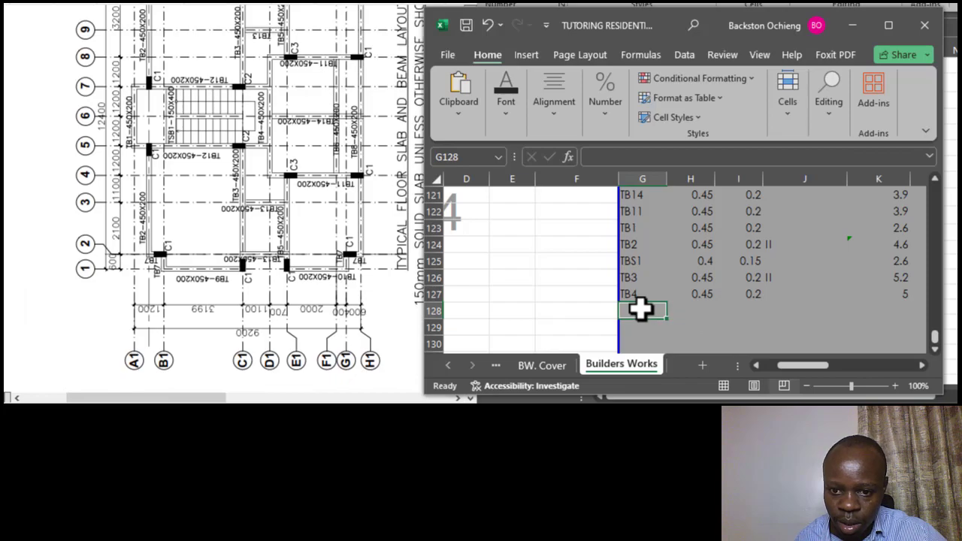
text(TB5)
Step: Copy the TB4 size values 0.45 and 0.2 into the size cells of the TB5 row
click(690, 308)
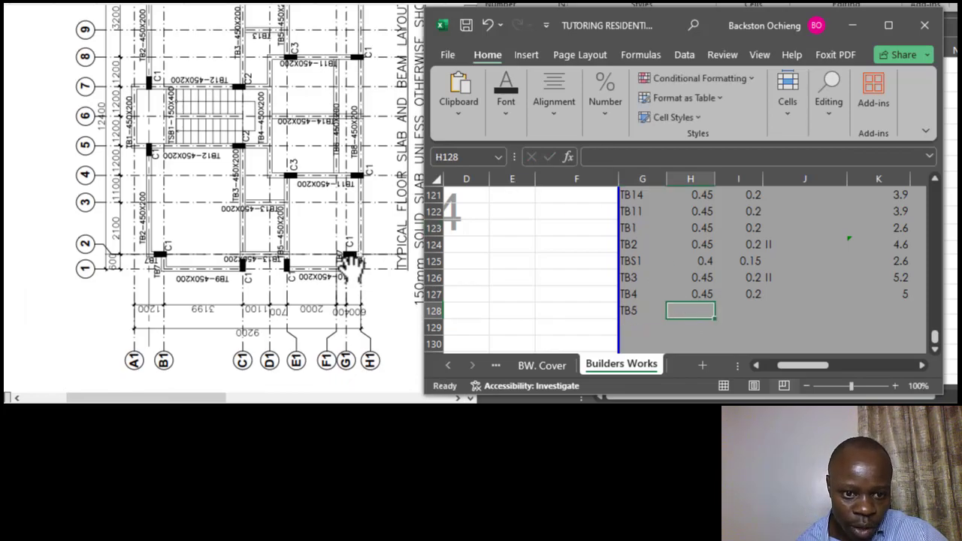
click(705, 296)
drag(713, 301, 715, 322)
click(759, 298)
drag(766, 306, 766, 314)
Step: Calculate the TB5 beam length in K128 with the formula =0.6+2.1+1.1+0.1*2
click(795, 313)
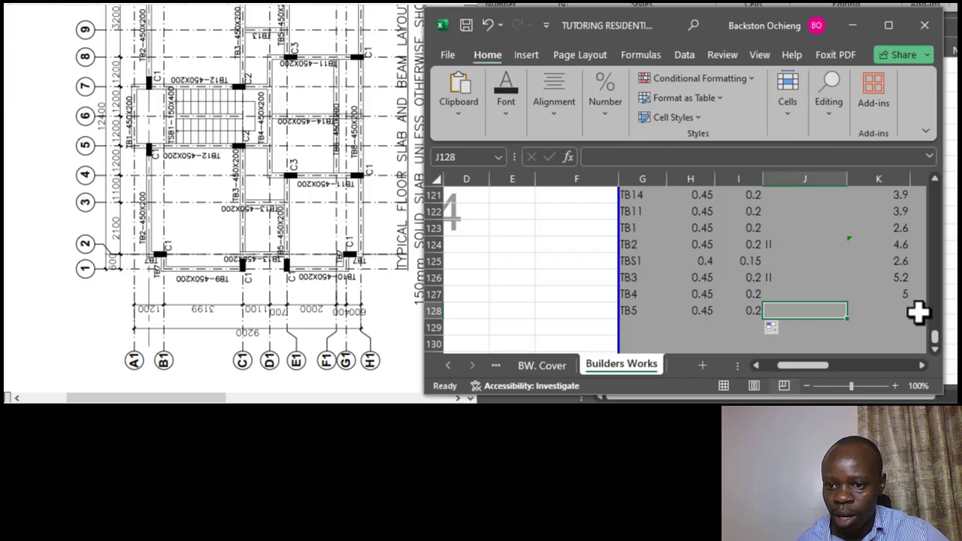
click(904, 313)
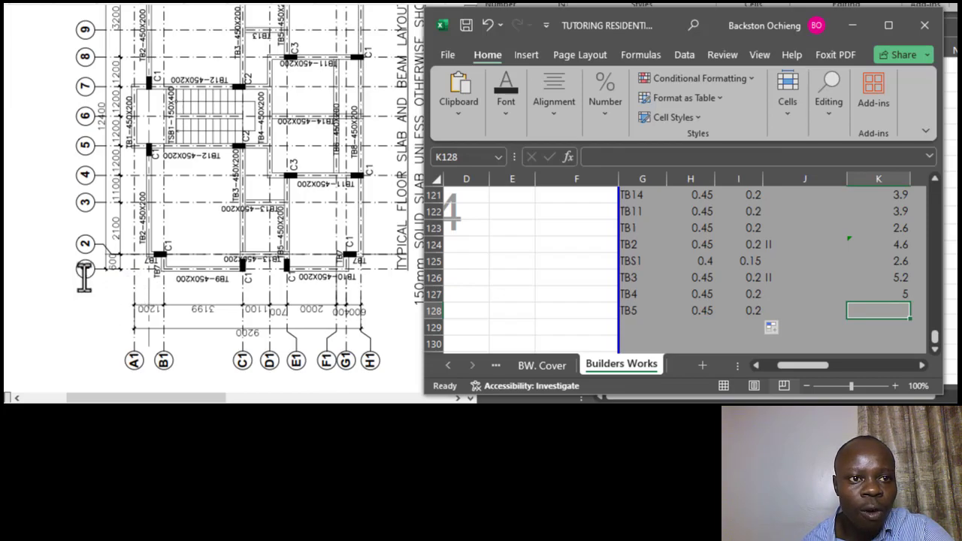
text(=)
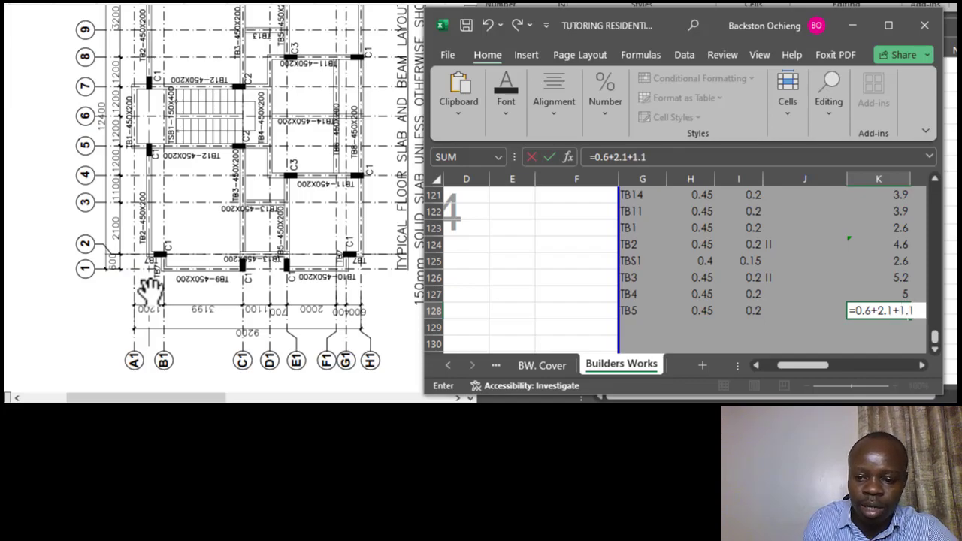
text(0.1*2)
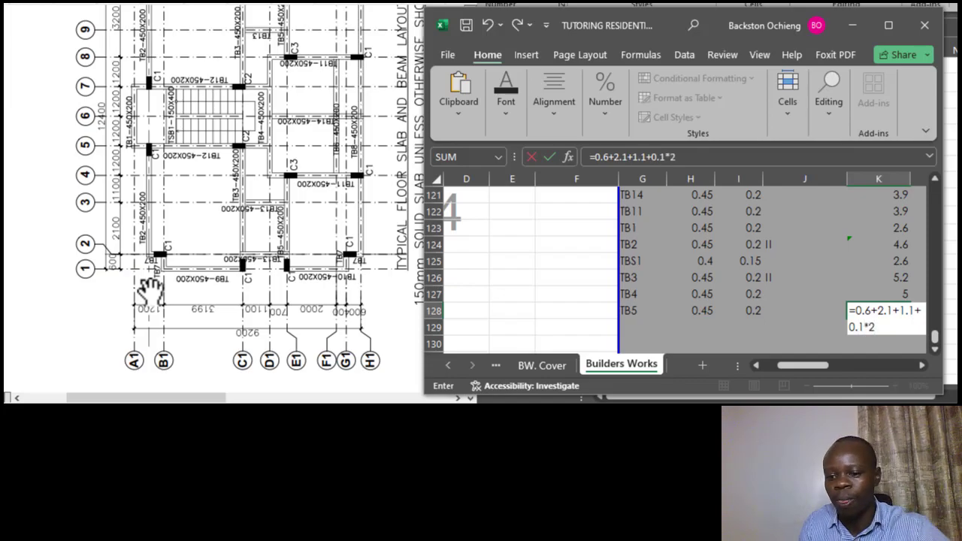
key(Return)
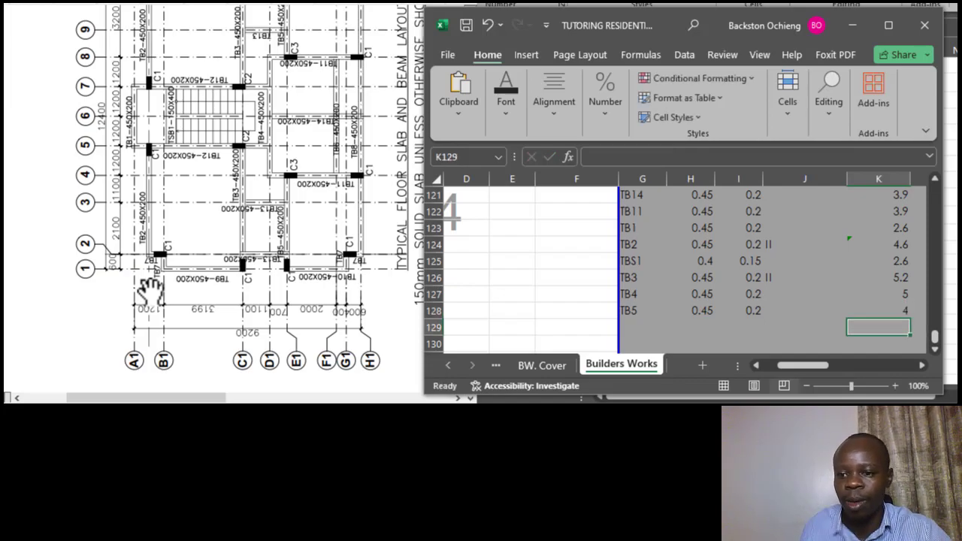
click(900, 313)
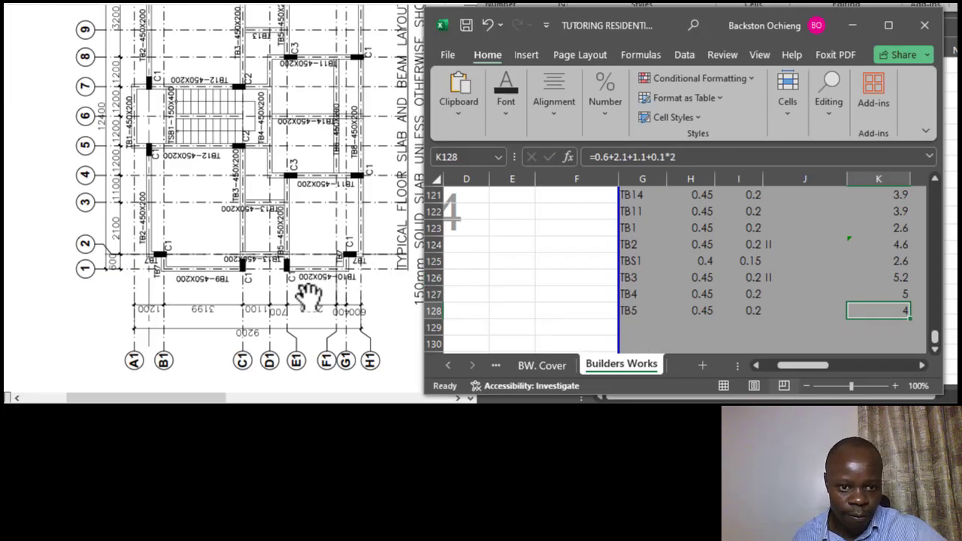
Step: Count the TB5 beams on the layout drawing and enter the tally II in J128
scroll(300, 263, up, 1)
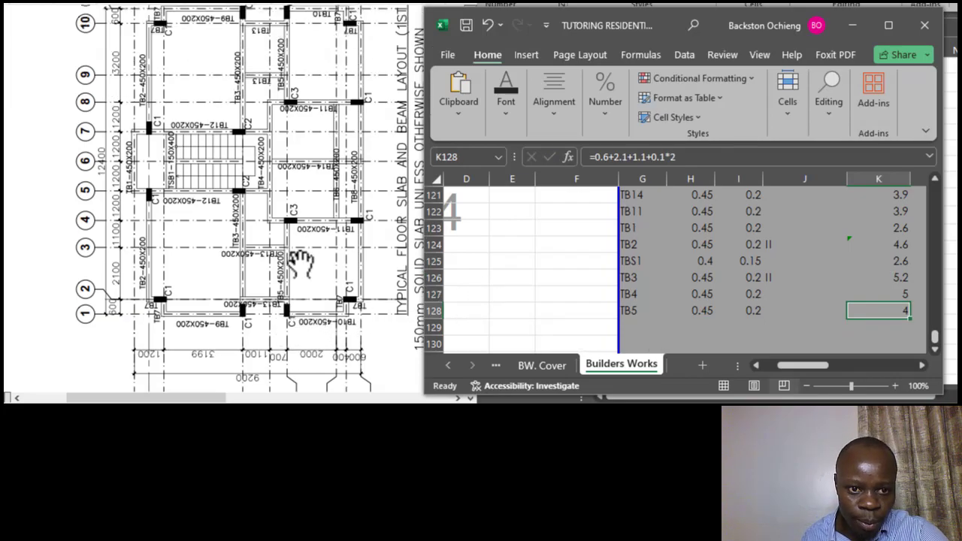
scroll(316, 217, up, 1)
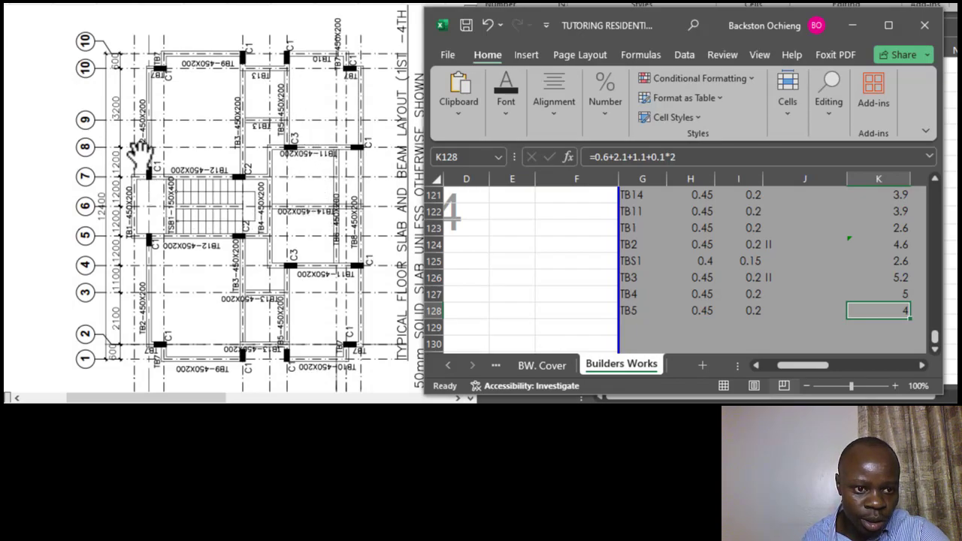
click(824, 272)
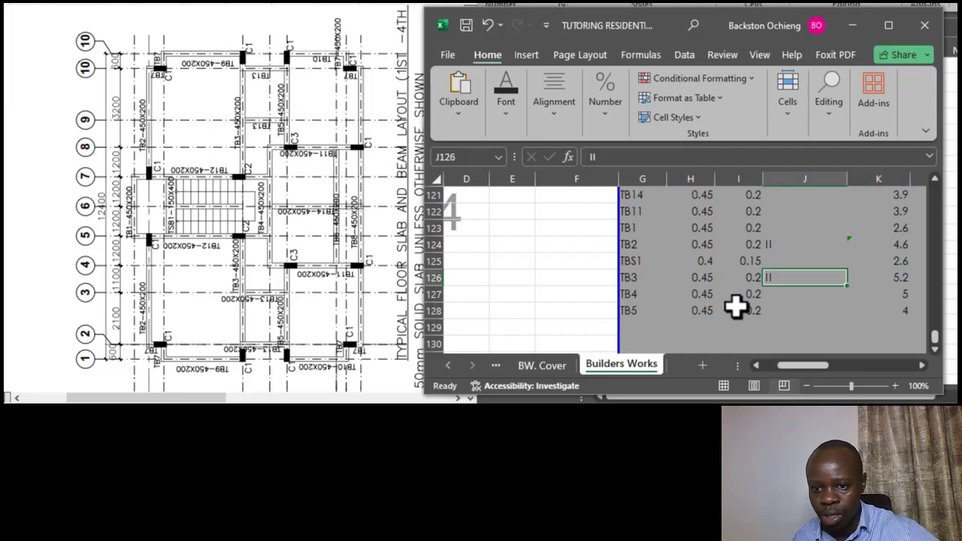
click(748, 313)
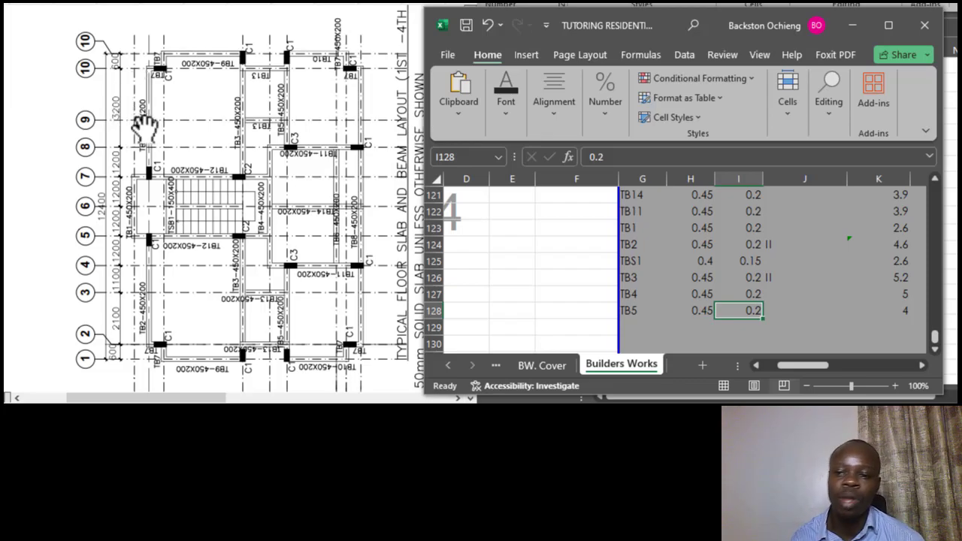
click(771, 314)
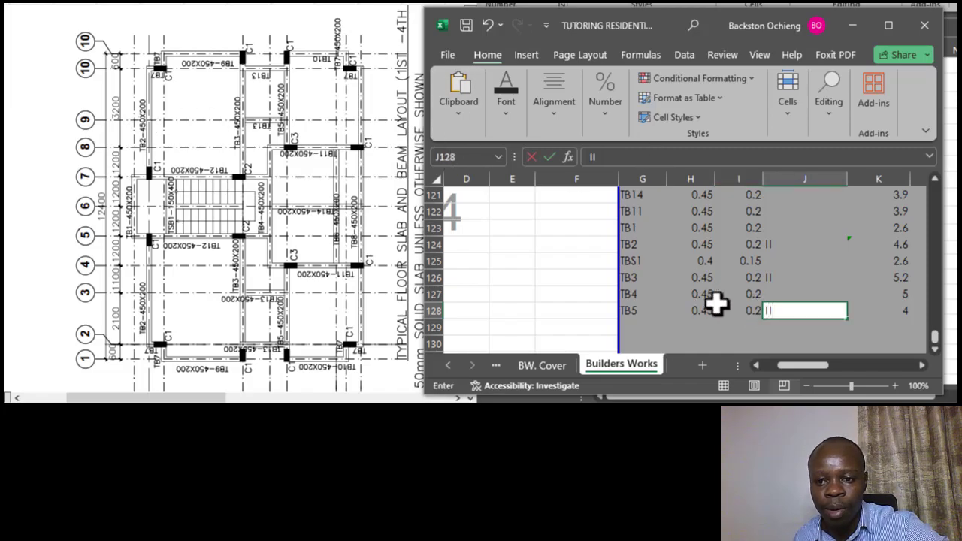
drag(768, 294, 761, 296)
click(774, 317)
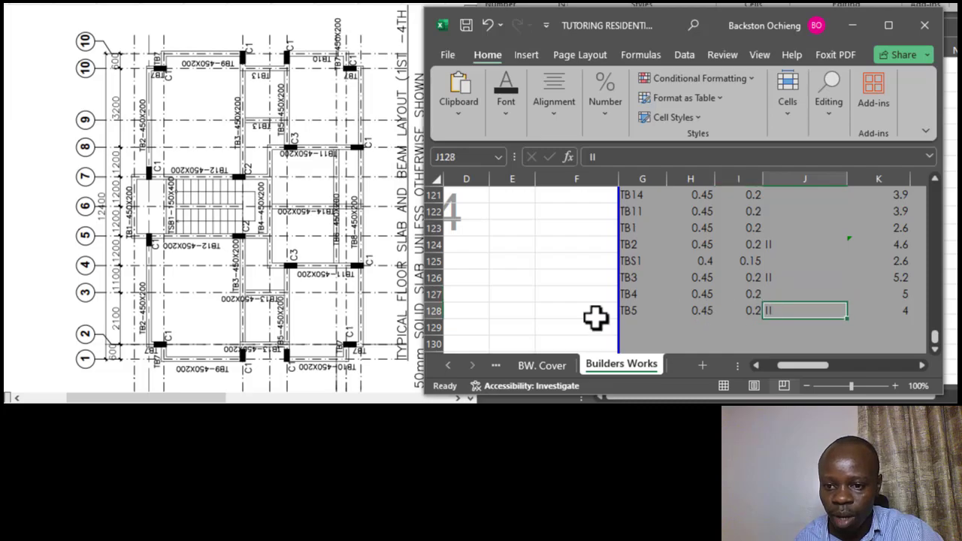
Step: Examine the layout drawing around gridlines F1 to H1 for the next unlisted beam, its size and its extent
scroll(304, 257, down, 2)
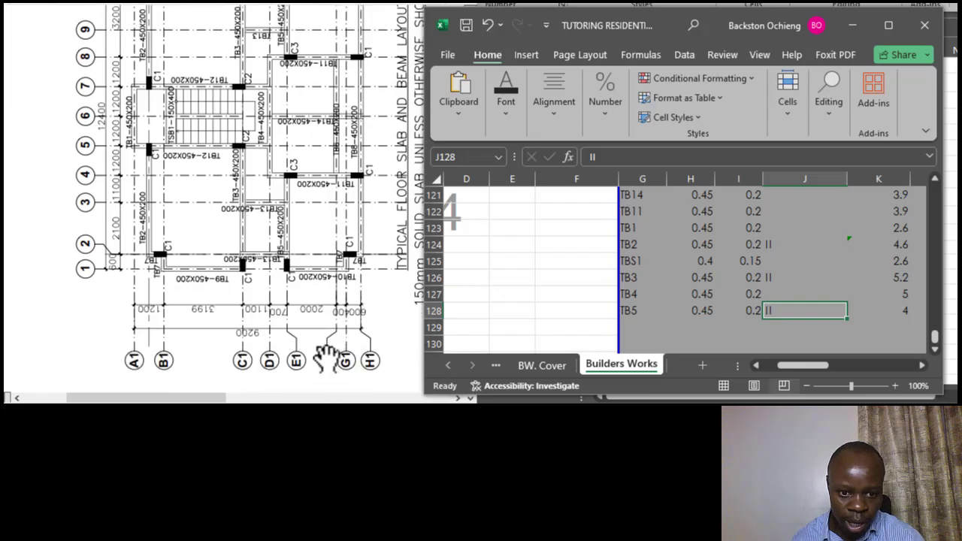
scroll(329, 347, up, 2)
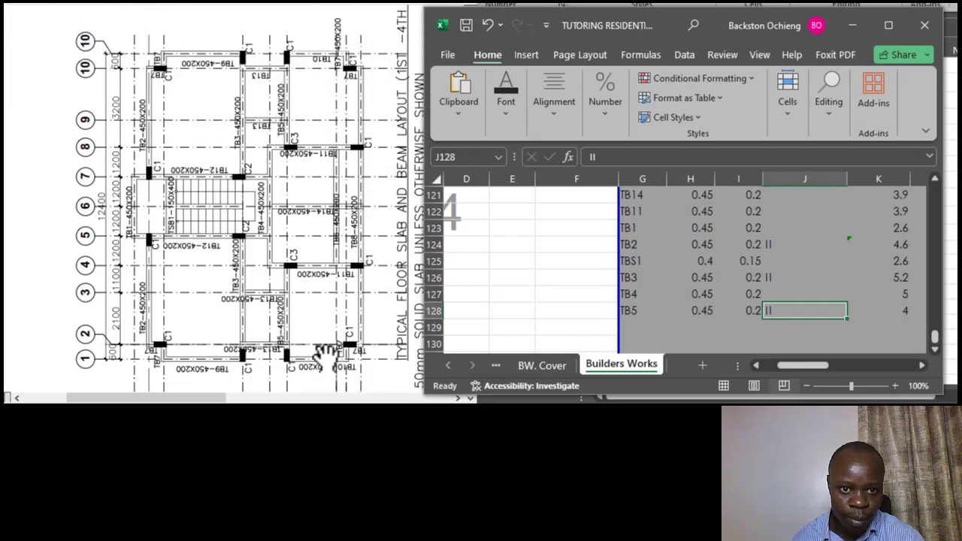
scroll(350, 259, up, 2)
scroll(350, 260, up, 2)
scroll(320, 221, down, 1)
scroll(319, 223, up, 1)
scroll(318, 223, down, 1)
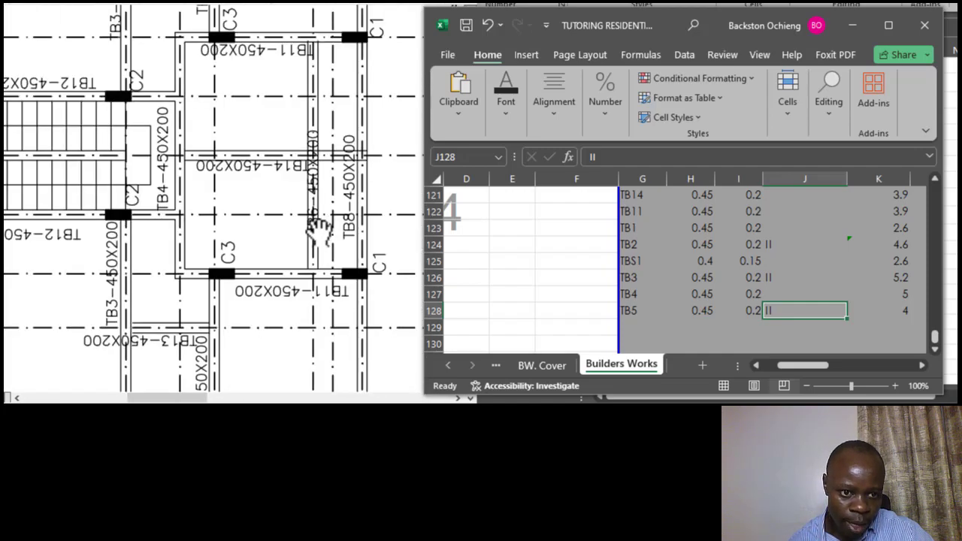
scroll(304, 218, down, 1)
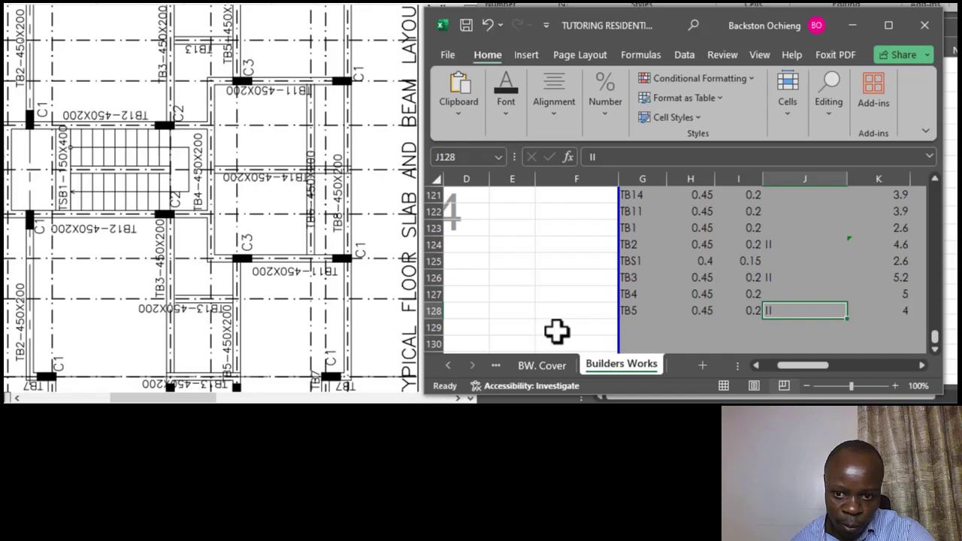
Step: Duplicate the TB4 row entries, from ID to length, into row 129 below TB5
click(645, 295)
drag(644, 295, 869, 295)
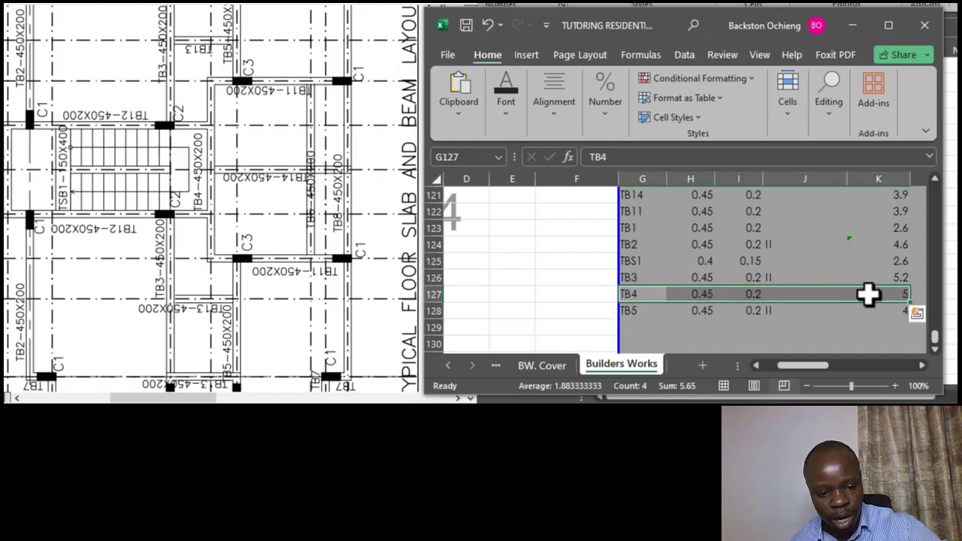
key(ctrl+c)
click(629, 325)
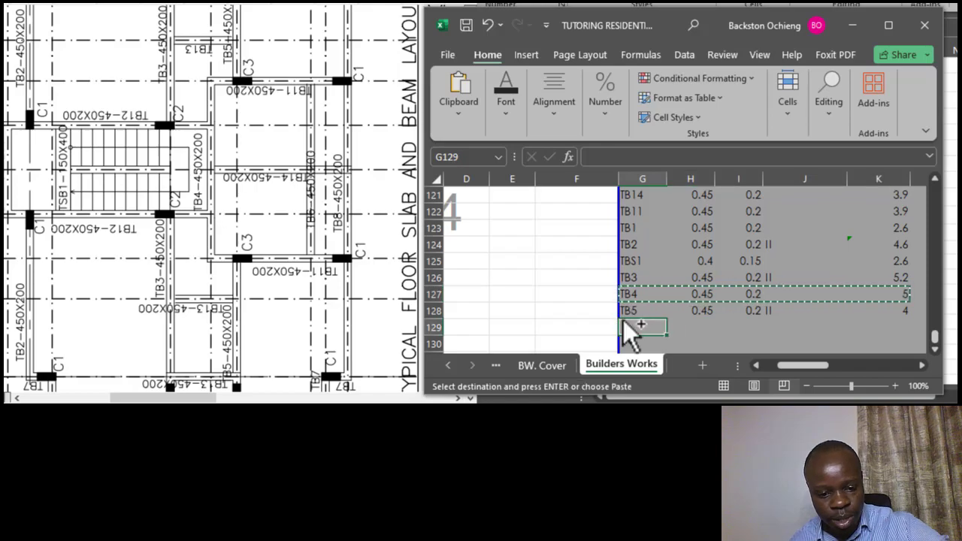
key(ctrl+v)
Step: Change the beam ID of the duplicated entry in G129 to TB6
click(640, 323)
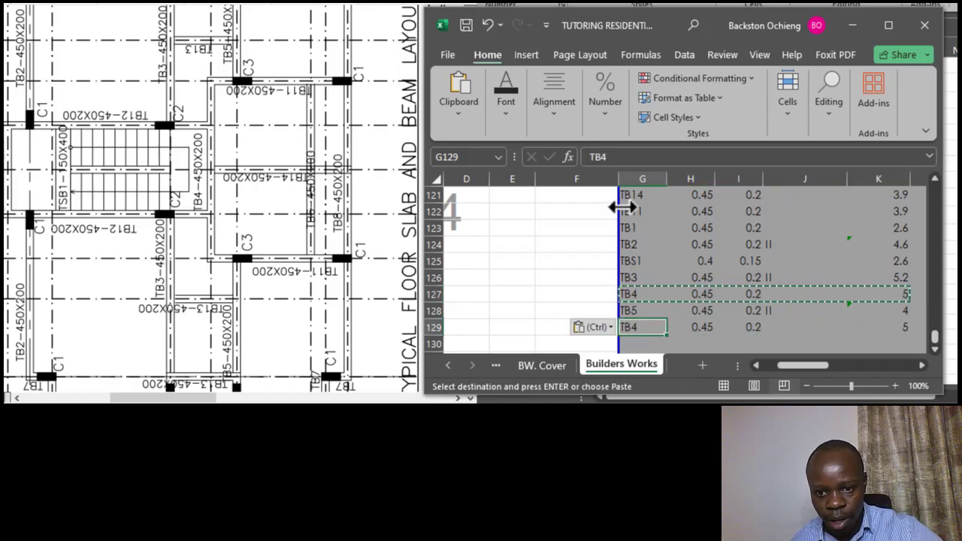
click(616, 159)
text(6)
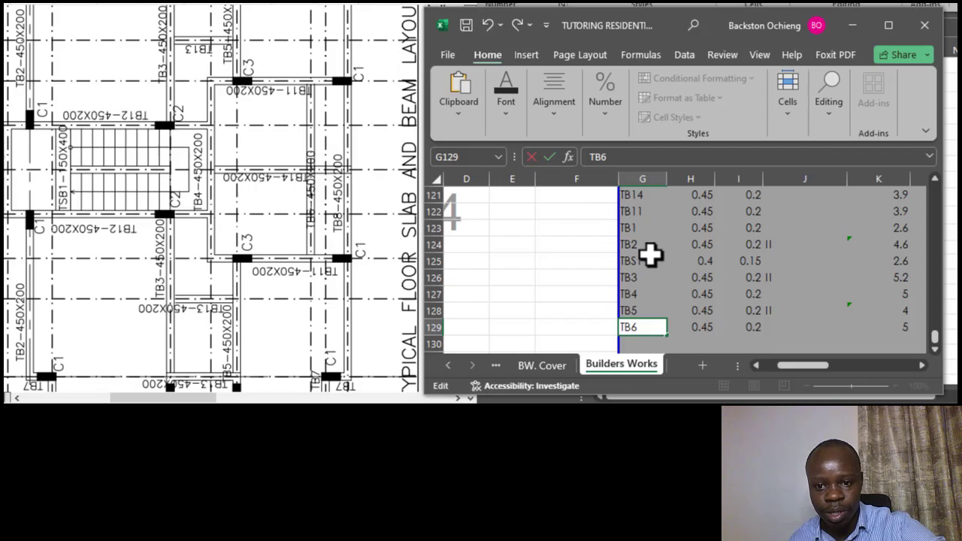
click(646, 256)
click(692, 326)
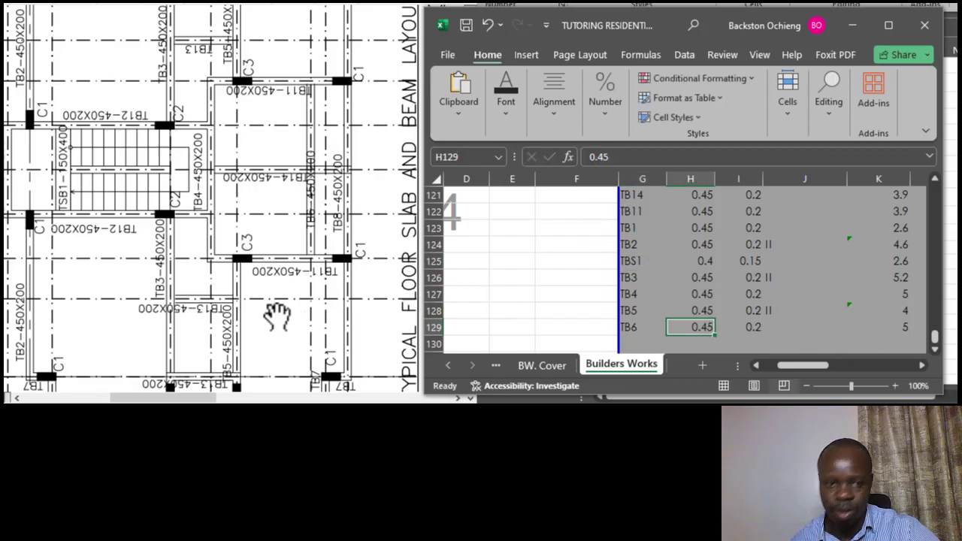
Step: Compare the beams on the layout drawing with the IDs in the schedule to find any beam still unlisted
scroll(244, 211, down, 2)
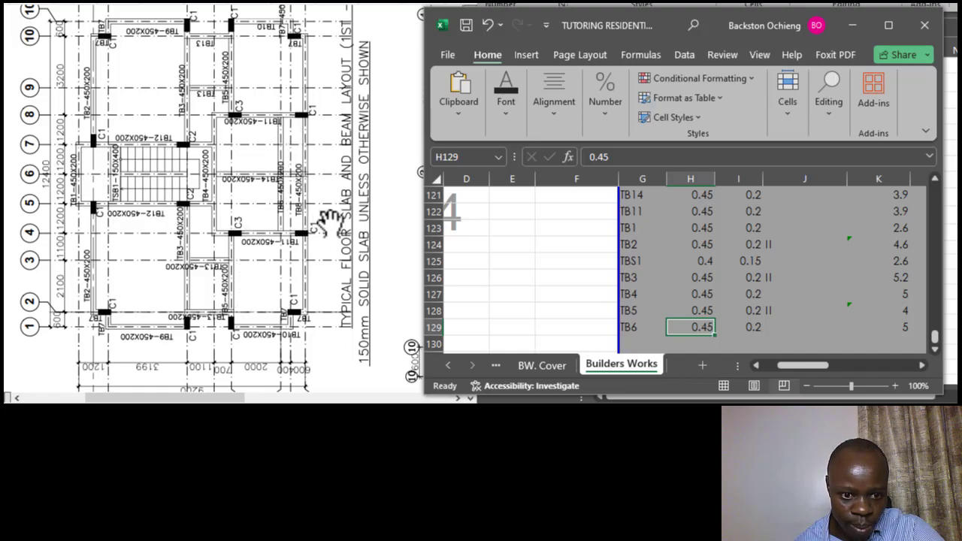
scroll(326, 224, up, 1)
scroll(312, 175, down, 1)
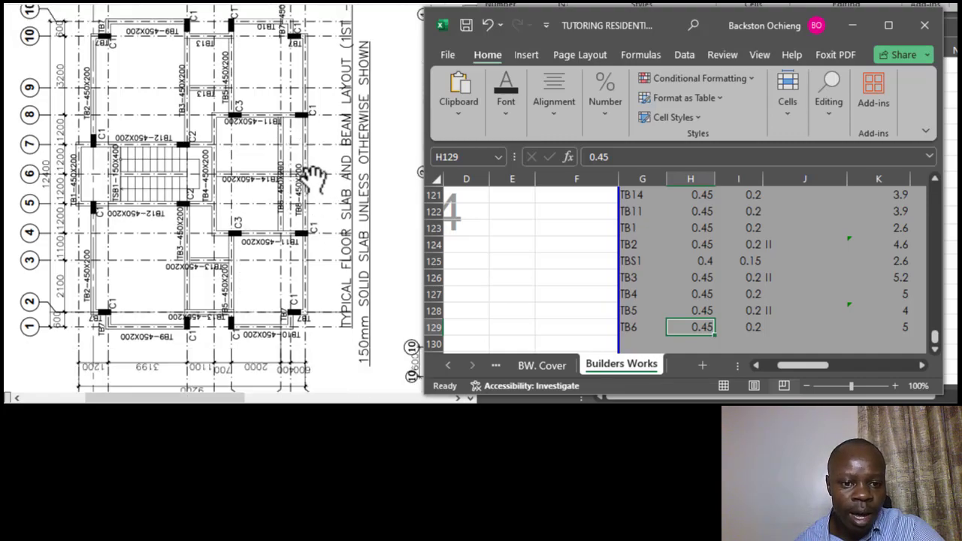
scroll(282, 275, down, 1)
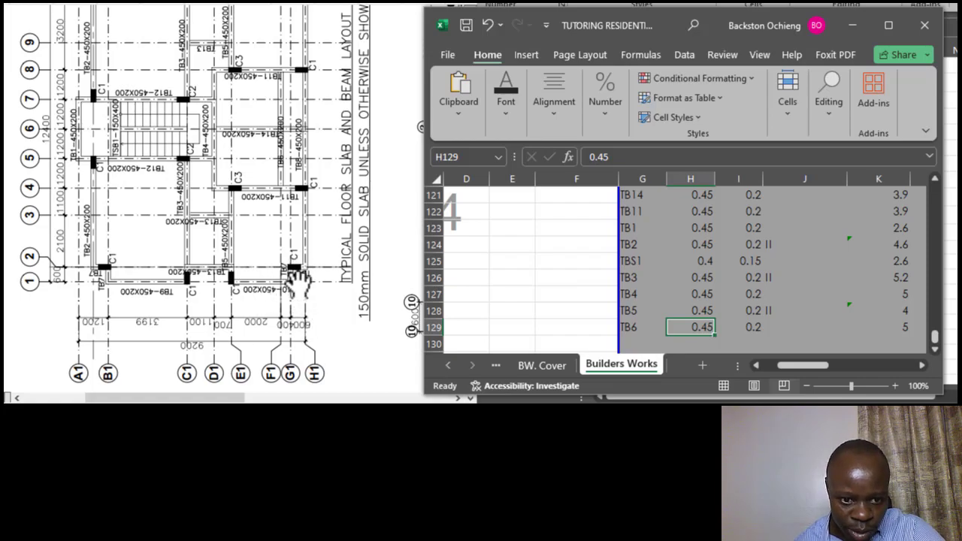
scroll(289, 293, up, 3)
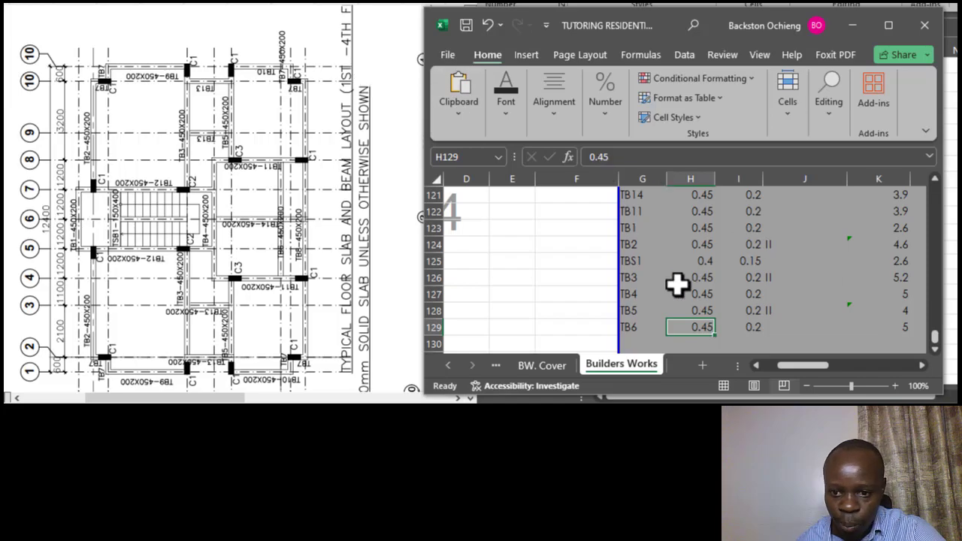
scroll(666, 251, up, 1)
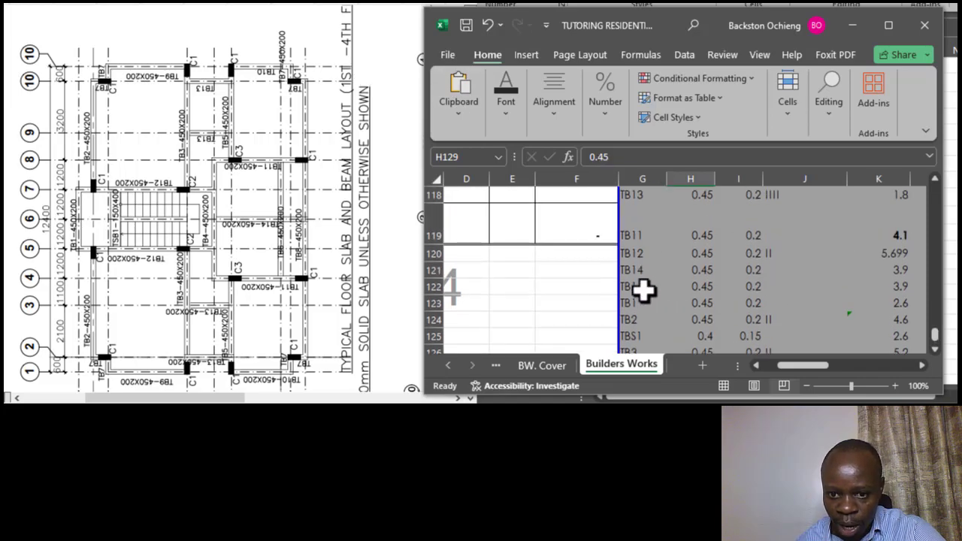
scroll(653, 227, down, 1)
scroll(653, 227, down, 1)
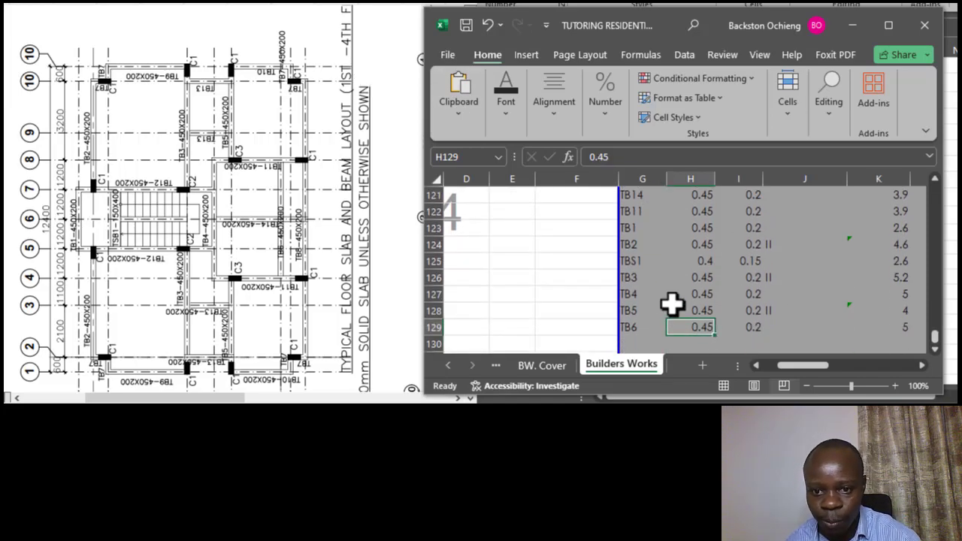
scroll(673, 294, up, 3)
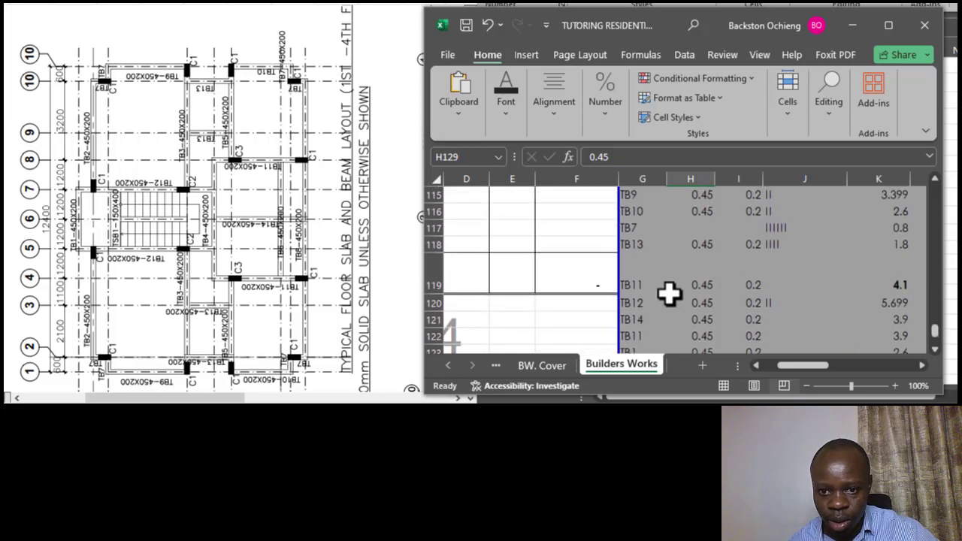
Step: Extend the TB7 tally in J117 of the beam schedule to eight marks
click(623, 276)
click(783, 276)
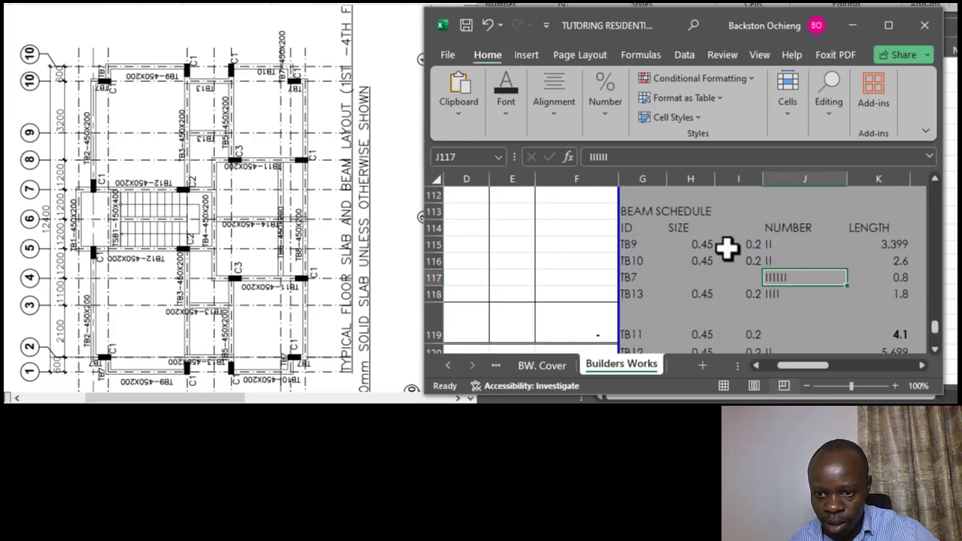
click(620, 156)
text(I)
click(733, 244)
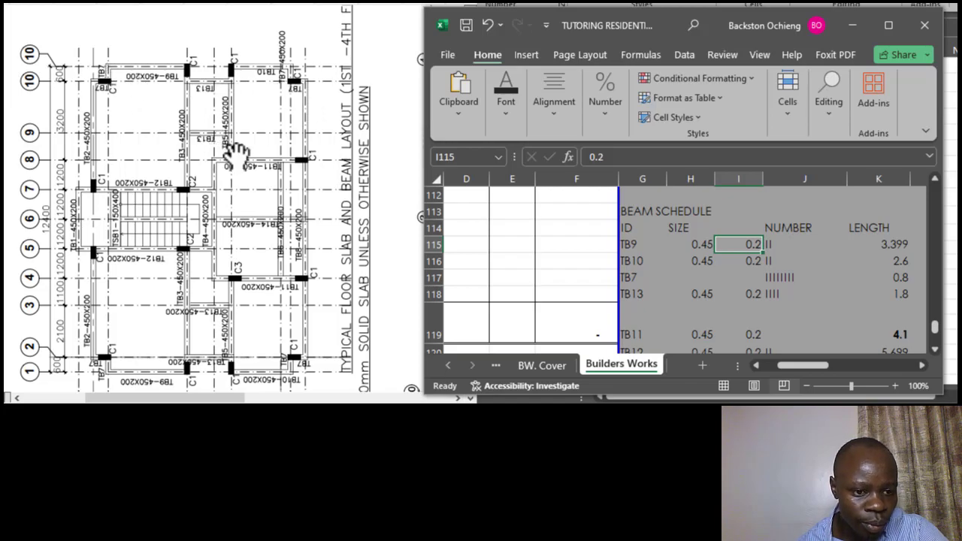
scroll(235, 154, down, 1)
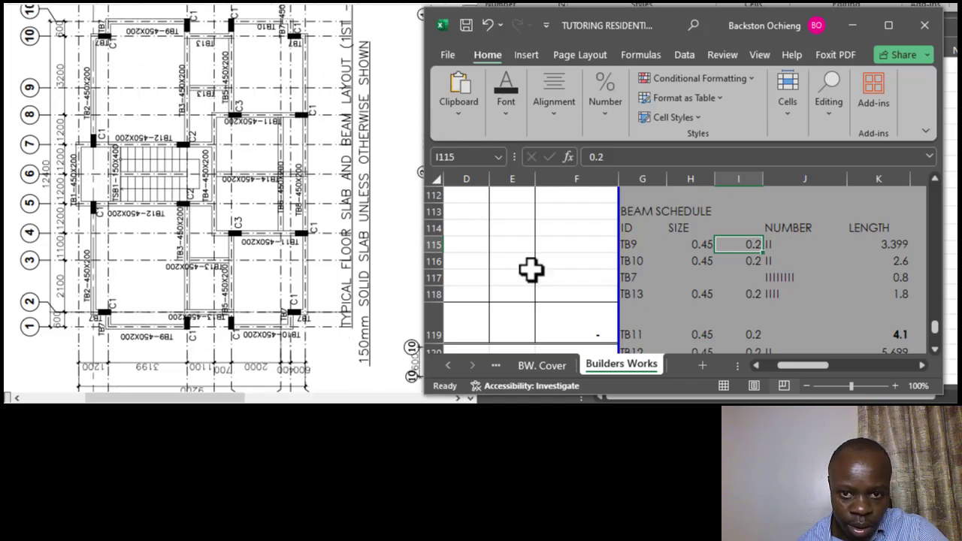
click(786, 276)
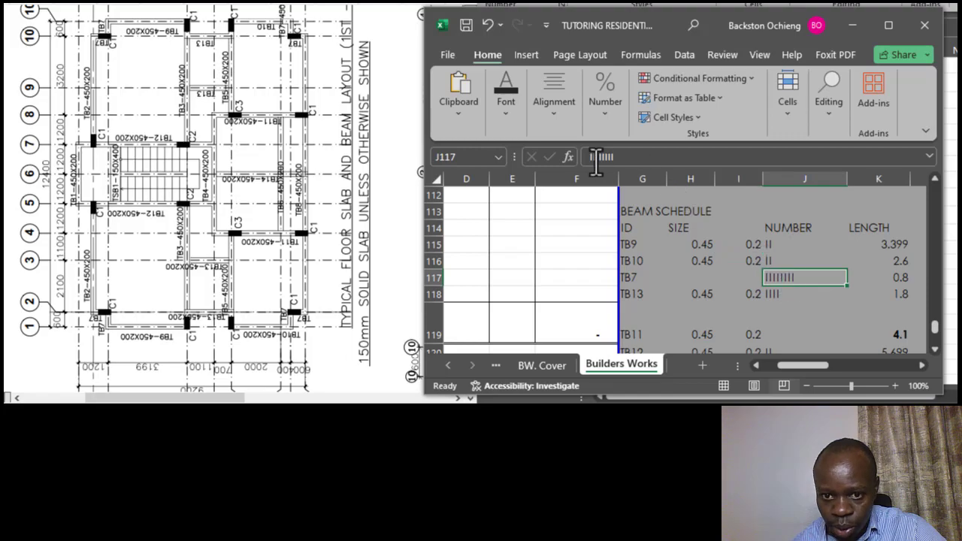
click(801, 314)
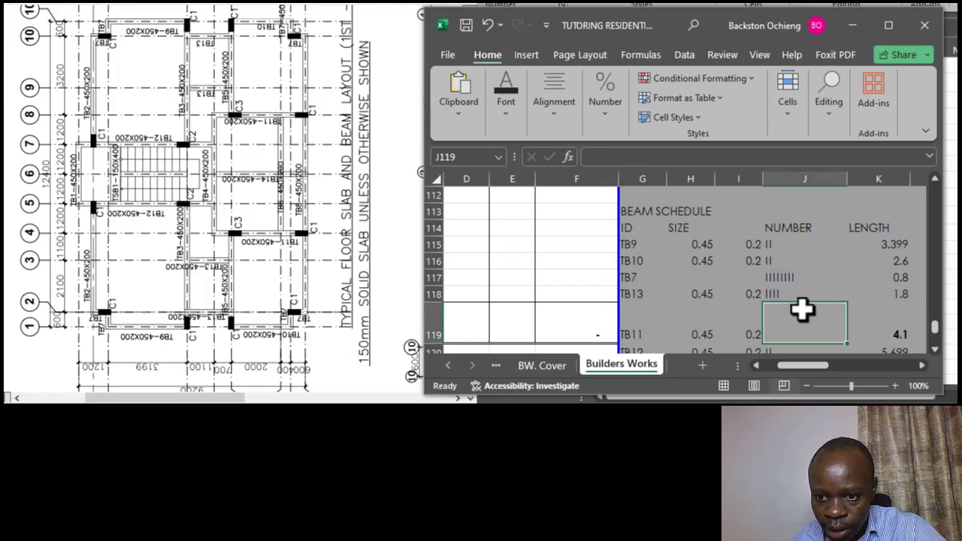
Step: Compare the layout drawing around gridlines F1 to H1 with the schedule IDs to find the next unlisted beam
scroll(795, 287, down, 3)
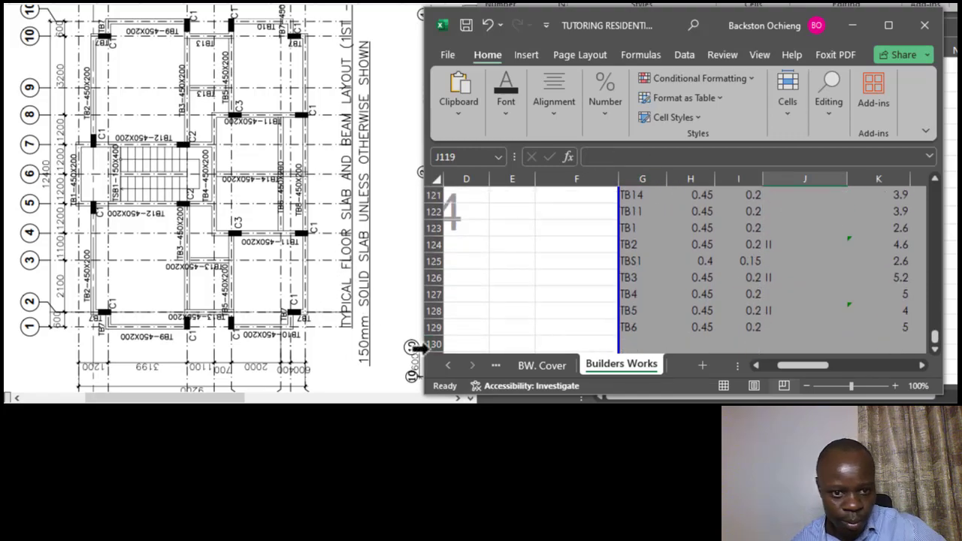
scroll(244, 330, down, 1)
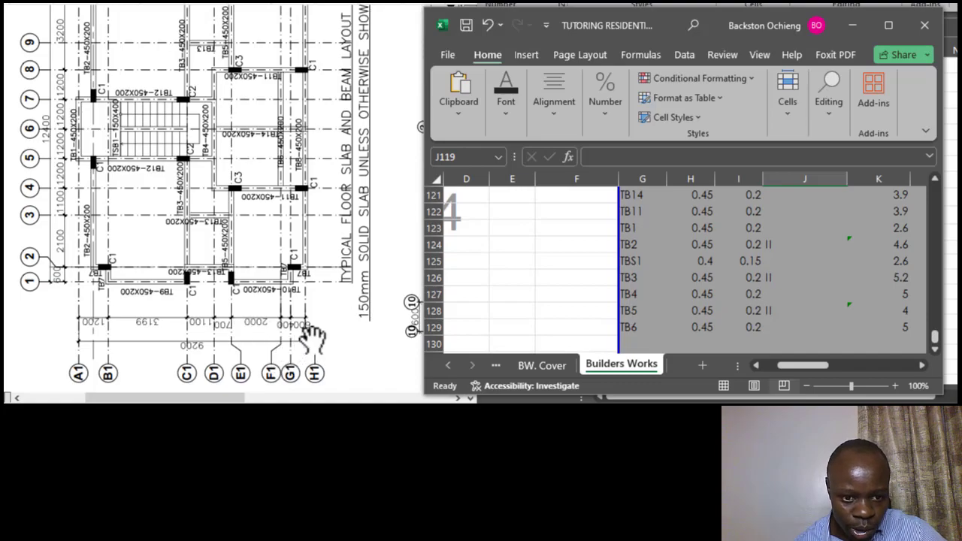
scroll(305, 300, up, 3)
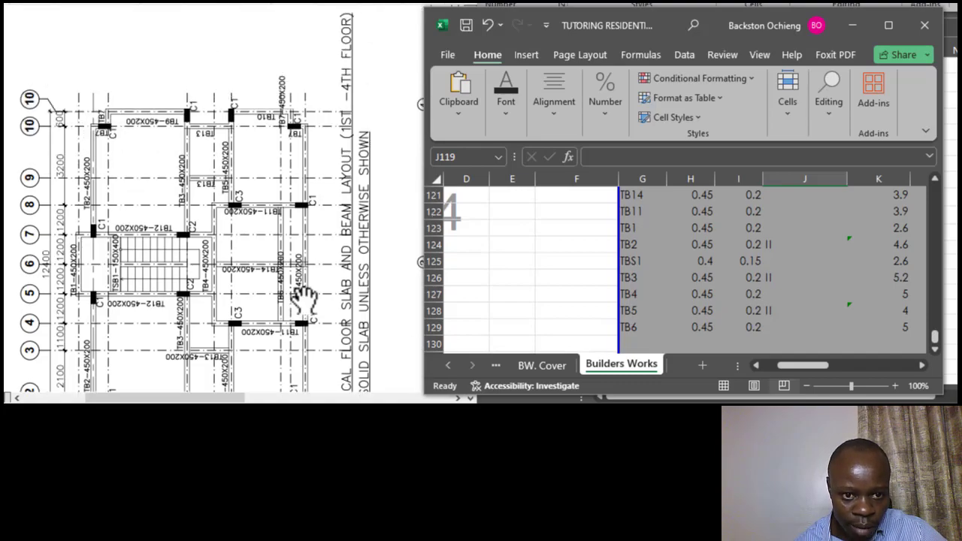
scroll(311, 226, down, 4)
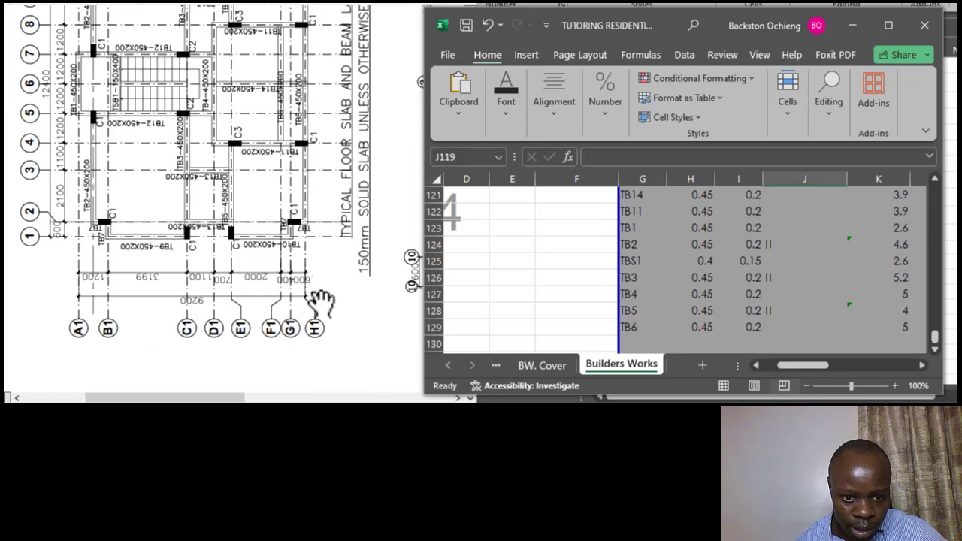
scroll(321, 251, up, 1)
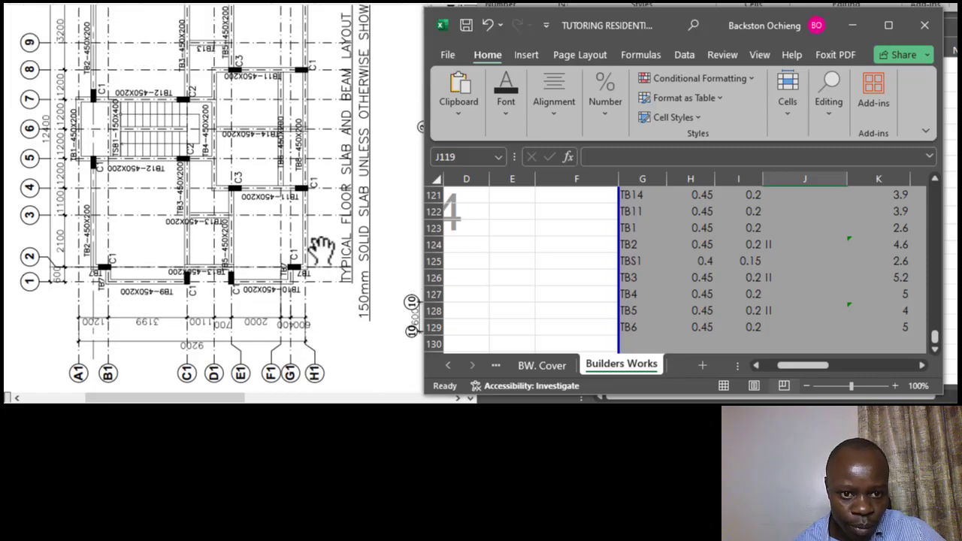
scroll(300, 154, up, 2)
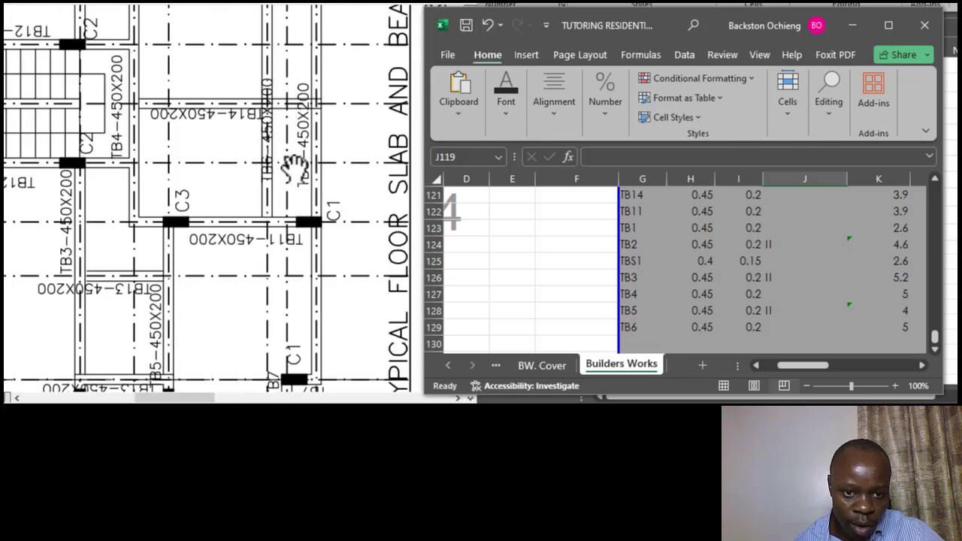
scroll(265, 181, down, 1)
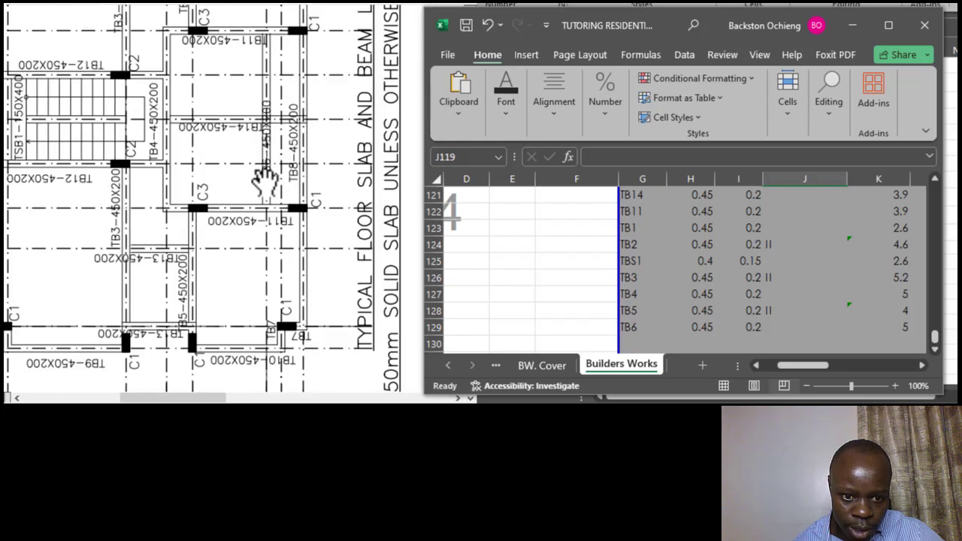
scroll(265, 180, down, 2)
scroll(301, 195, up, 1)
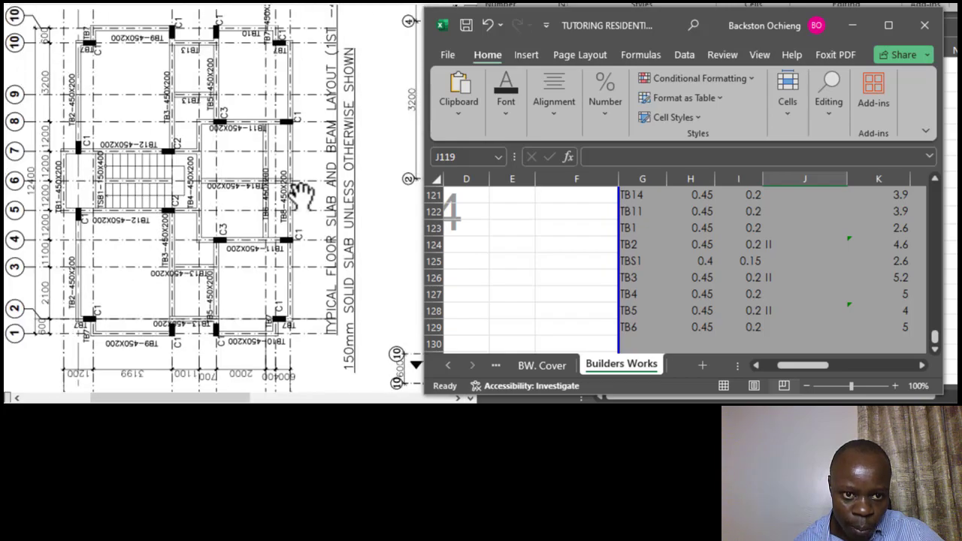
click(789, 312)
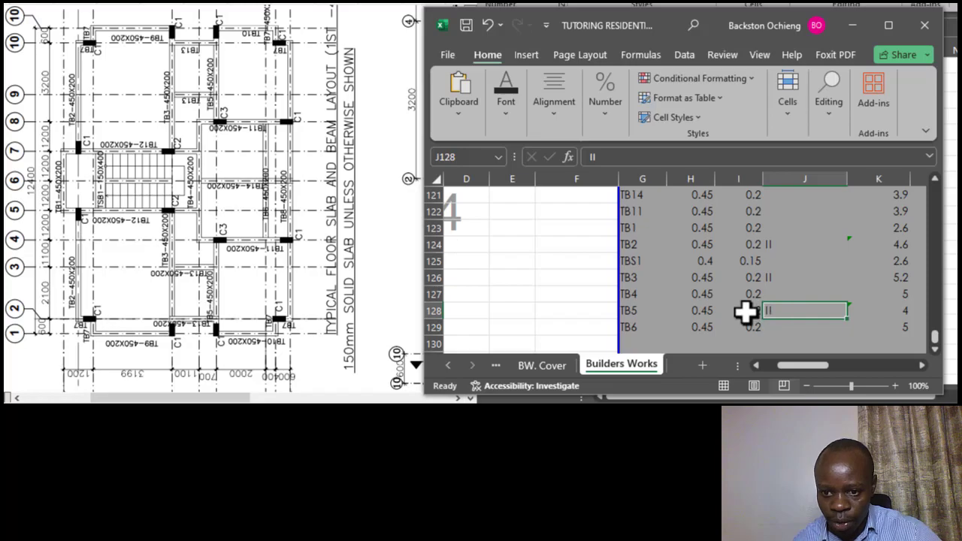
Step: Add beam TB8 in row 130 and copy the 0.45 and 0.2 size values down from the TB6 row
scroll(612, 282, down, 1)
click(631, 292)
text(TB8)
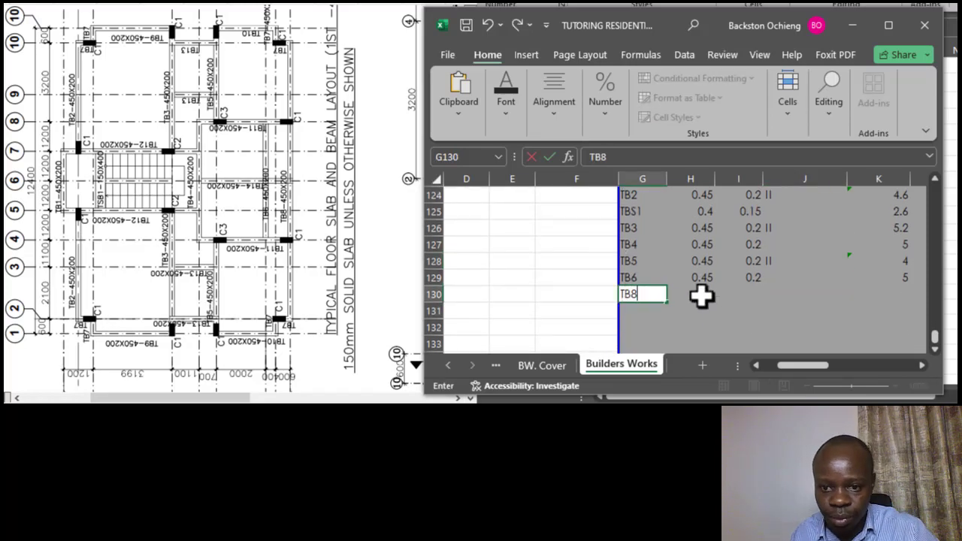
click(700, 296)
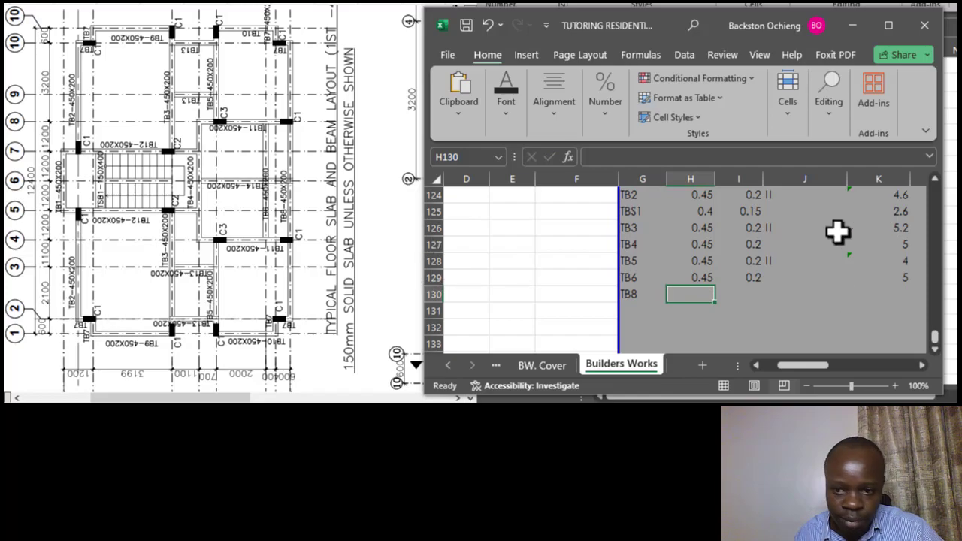
click(703, 278)
drag(714, 286, 767, 305)
click(748, 278)
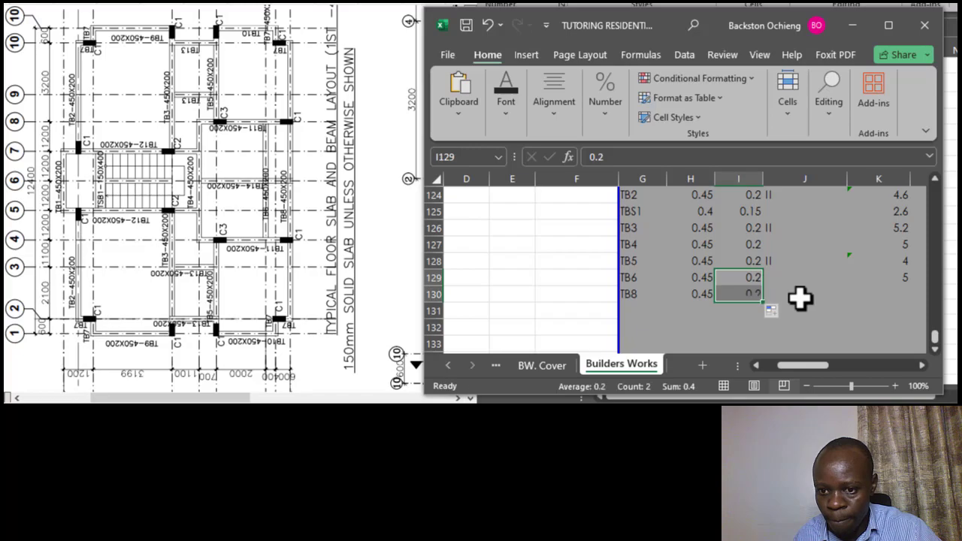
click(800, 300)
Step: Enter the TB8 length in K130 as the formula =11.2+0.1*2, based on the drawing's dimensions
drag(218, 398, 197, 399)
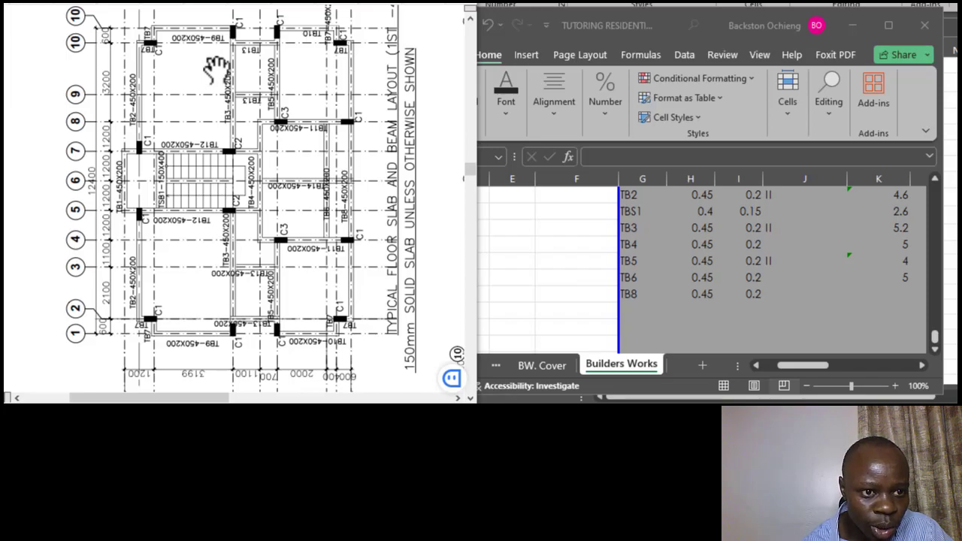
click(774, 288)
click(900, 297)
text(=12)
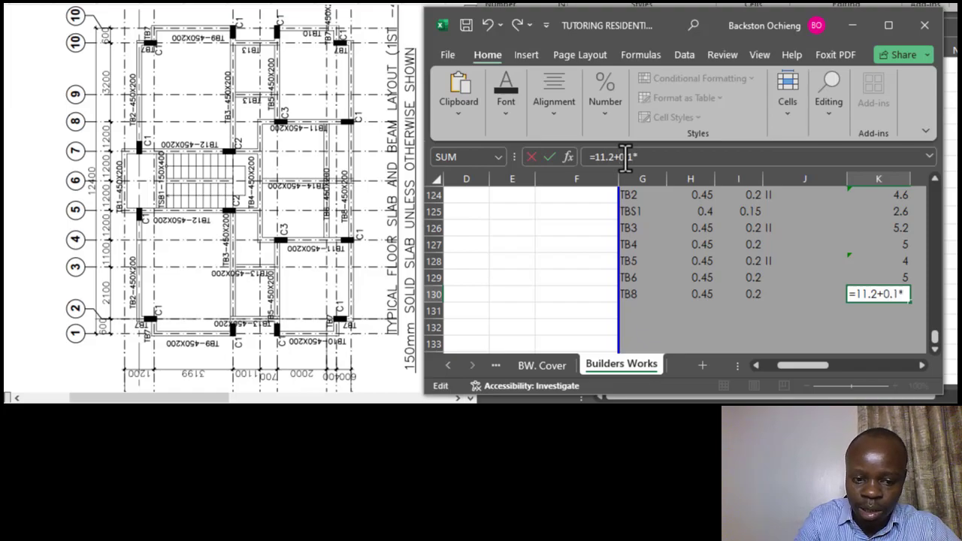
text(2)
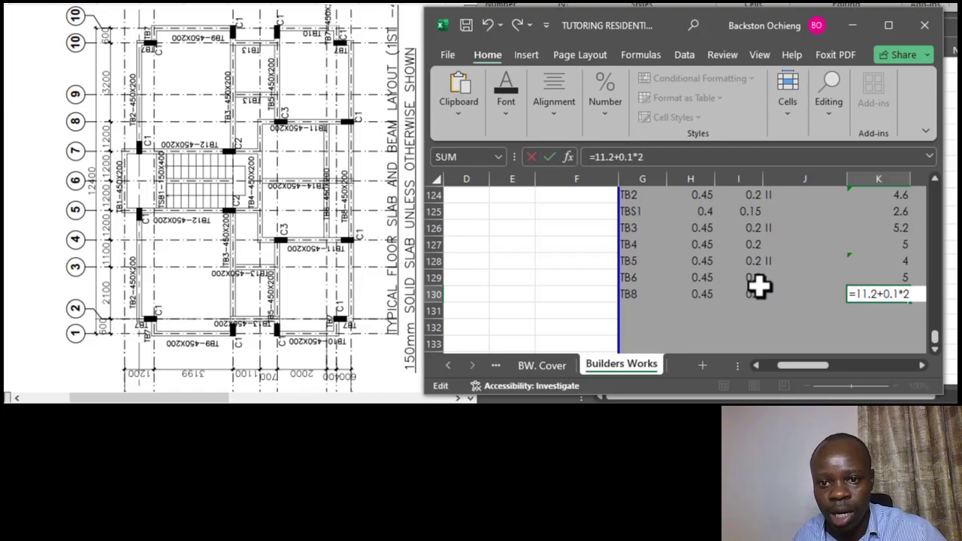
key(Return)
click(887, 292)
click(817, 254)
click(889, 299)
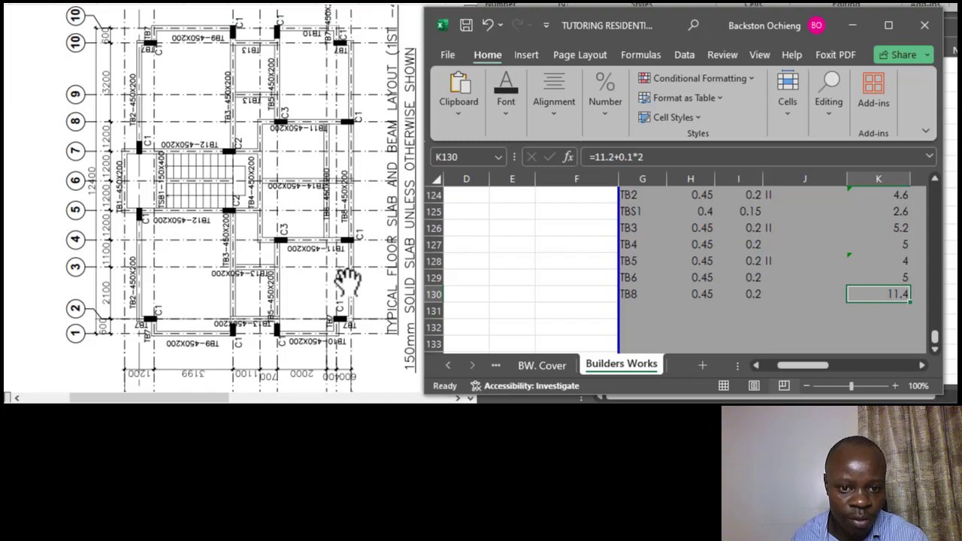
click(740, 291)
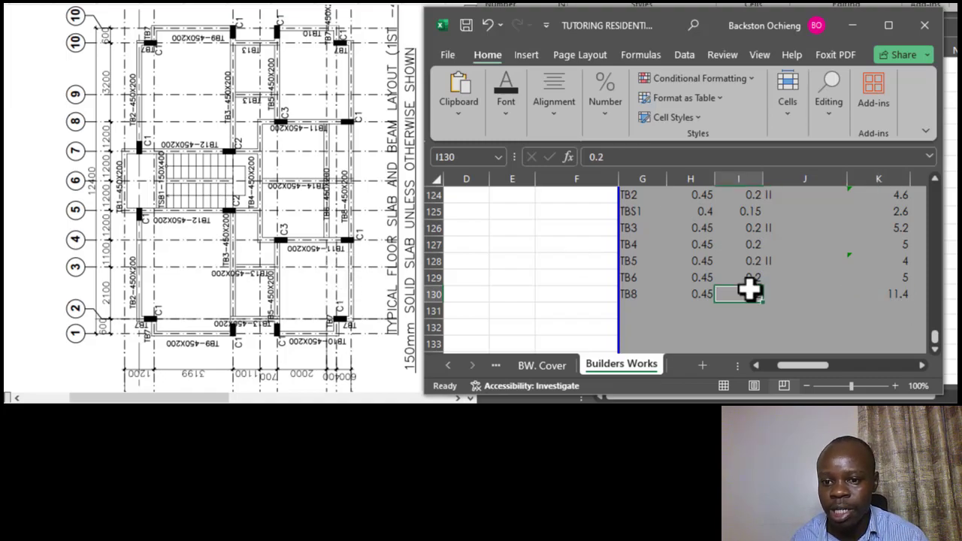
Step: Replace the tally marks for TB9 and TB10 in the number column with 2 each
scroll(791, 280, up, 4)
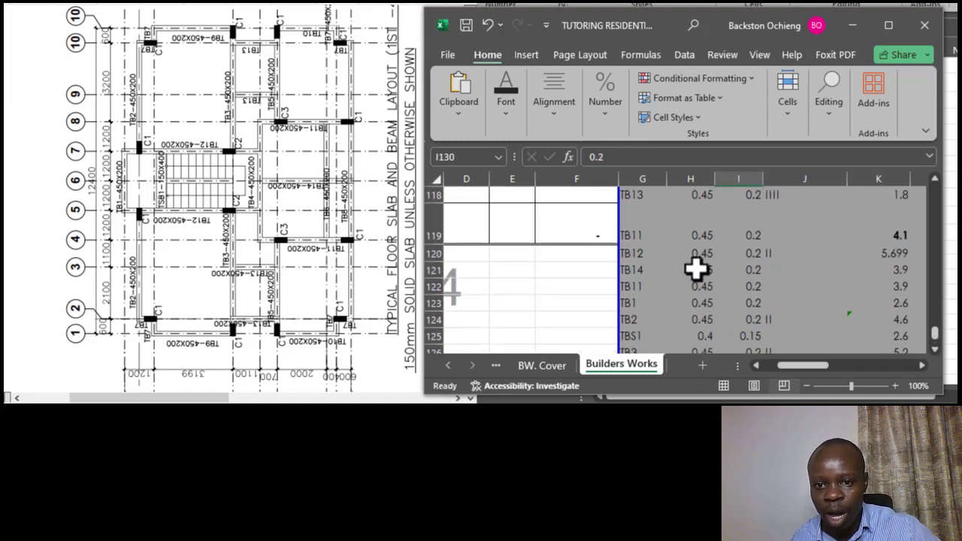
click(775, 247)
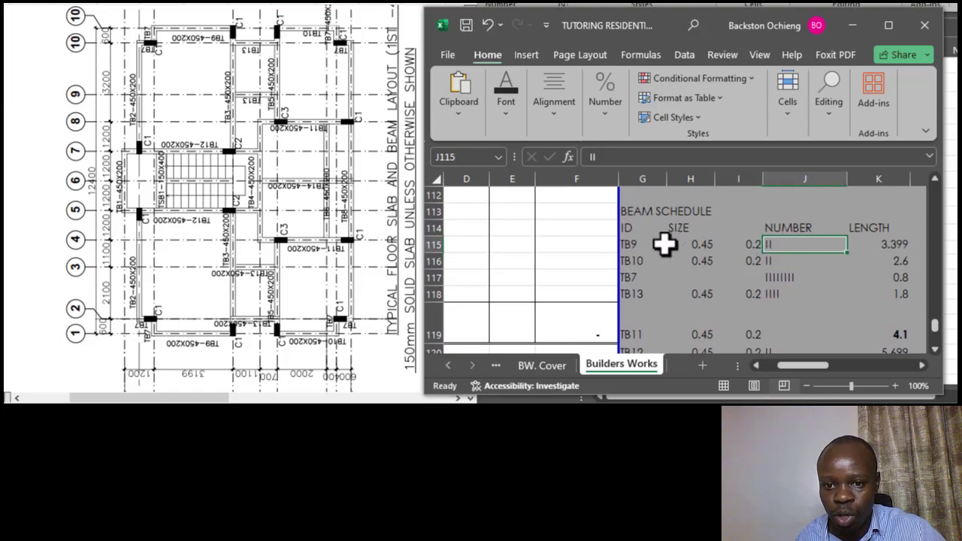
click(626, 240)
click(779, 243)
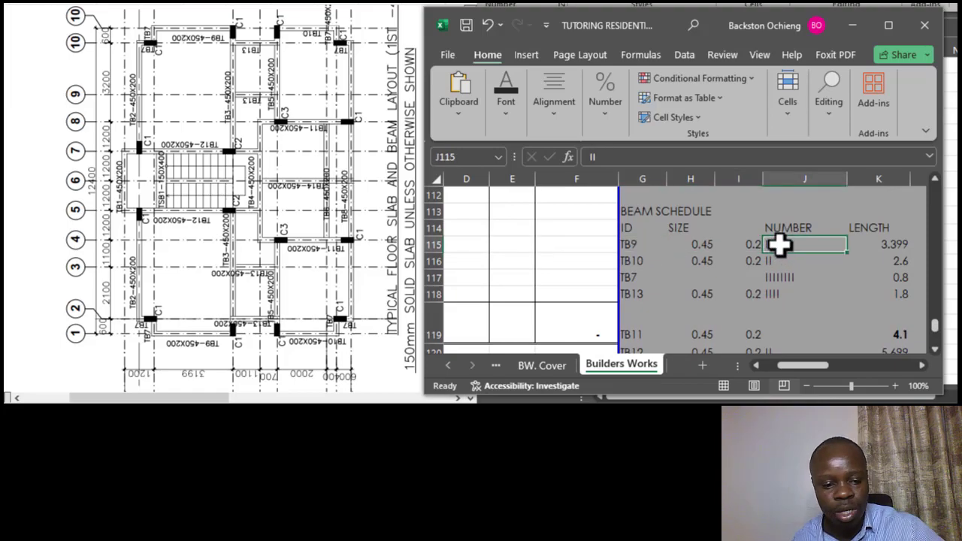
text(2)
click(783, 262)
text(2)
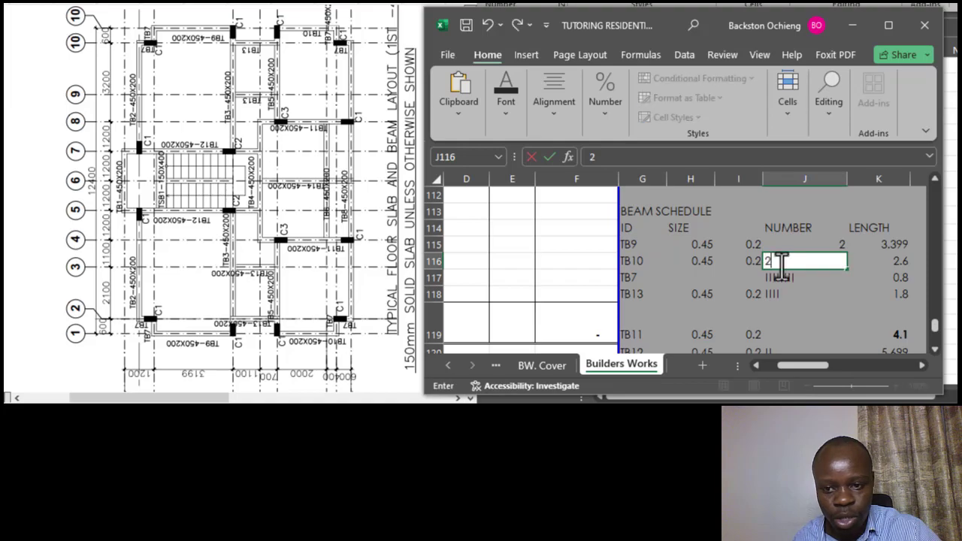
Step: Replace the number tallies with figures: 8 for TB7 and 4 for TB13
click(786, 277)
click(631, 156)
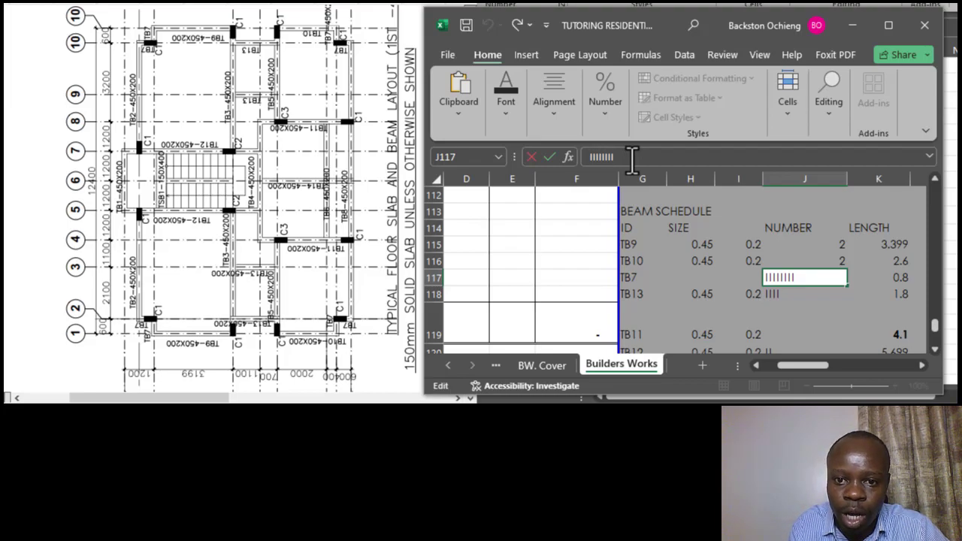
click(807, 284)
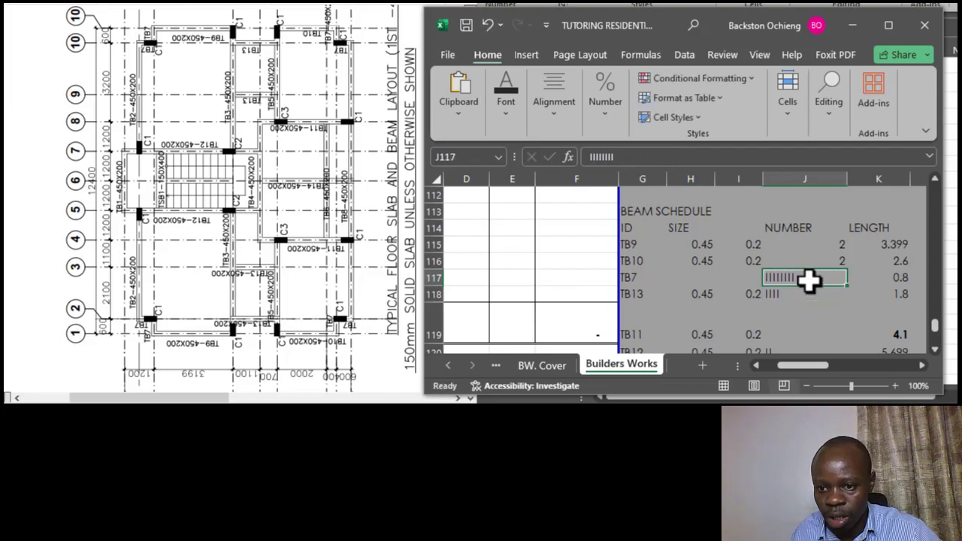
text(8)
key(Return)
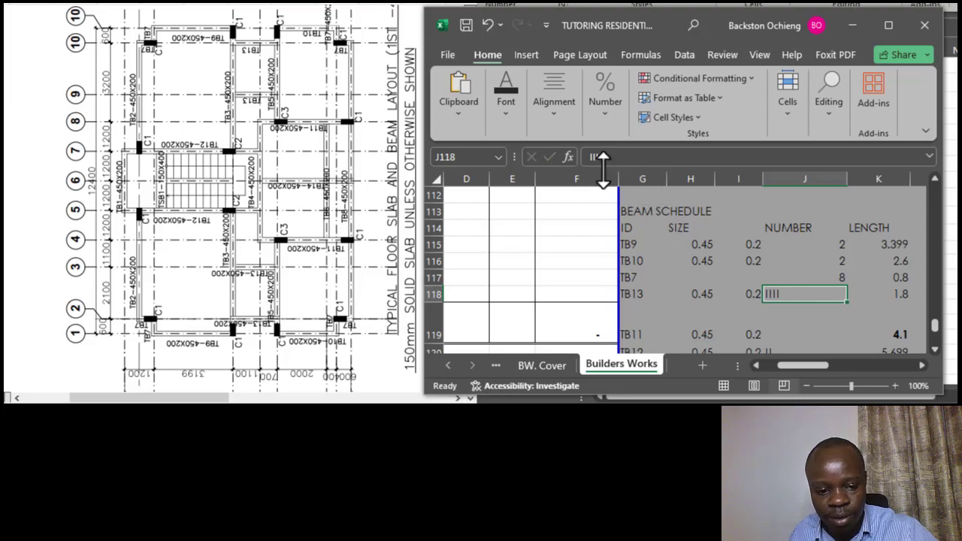
text(4)
scroll(774, 288, down, 1)
key(Return)
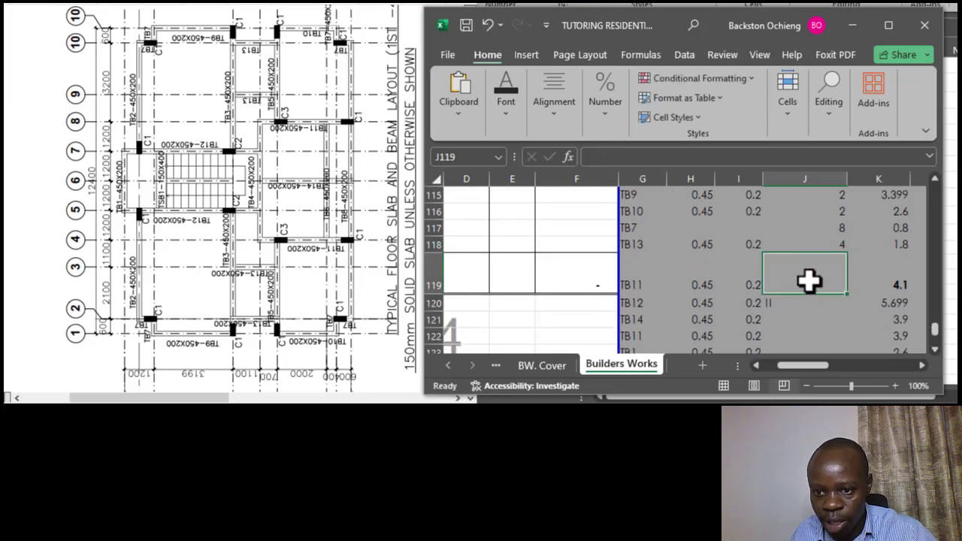
Step: Enter the beam numbers in J119 to J121: 1 for TB11, 2 for TB12 and 1 for TB14
scroll(849, 283, up, 1)
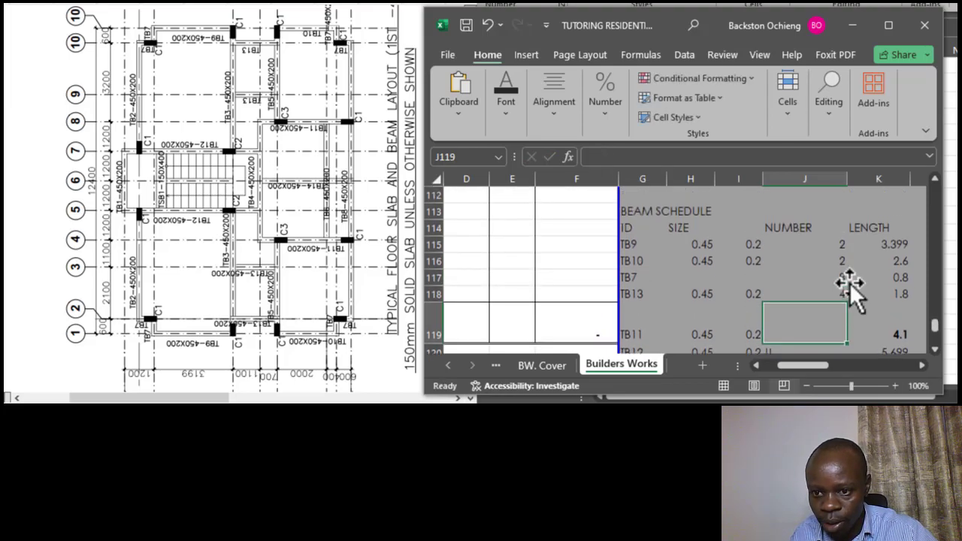
scroll(849, 283, down, 1)
text(1)
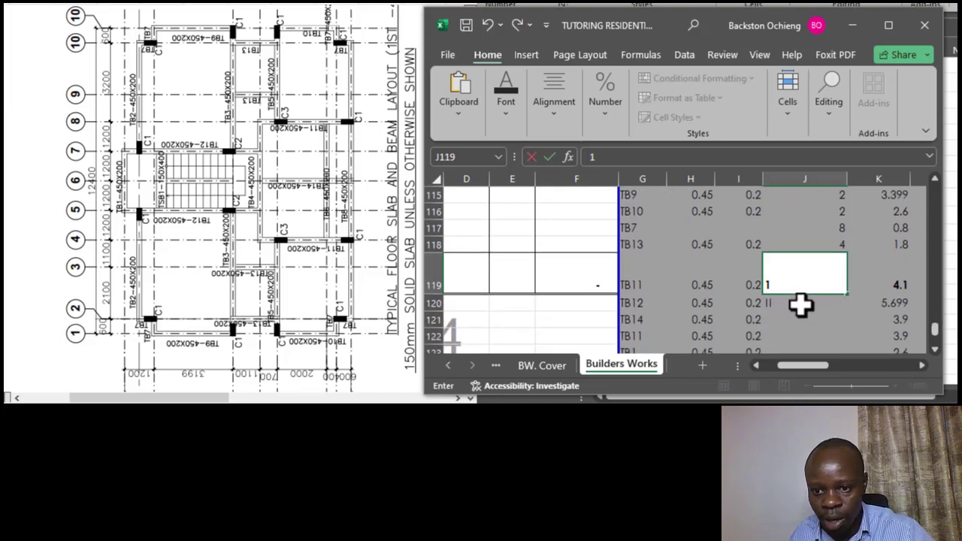
key(Return)
text(2)
key(Return)
text(1)
scroll(797, 305, down, 1)
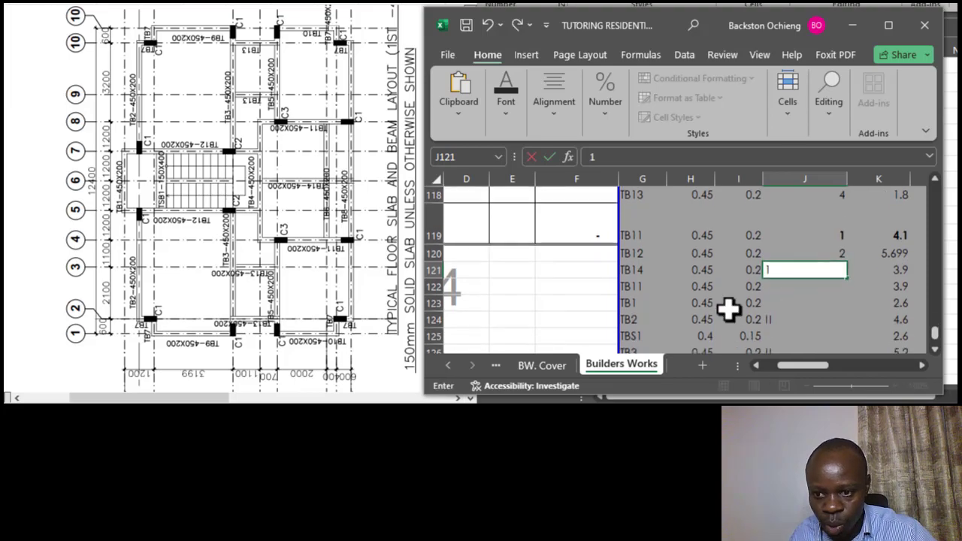
click(698, 303)
Step: Copy the number 1 from TB14 down to the TB11 and TB1 rows in J122 and J123
scroll(820, 262, down, 1)
scroll(834, 233, up, 1)
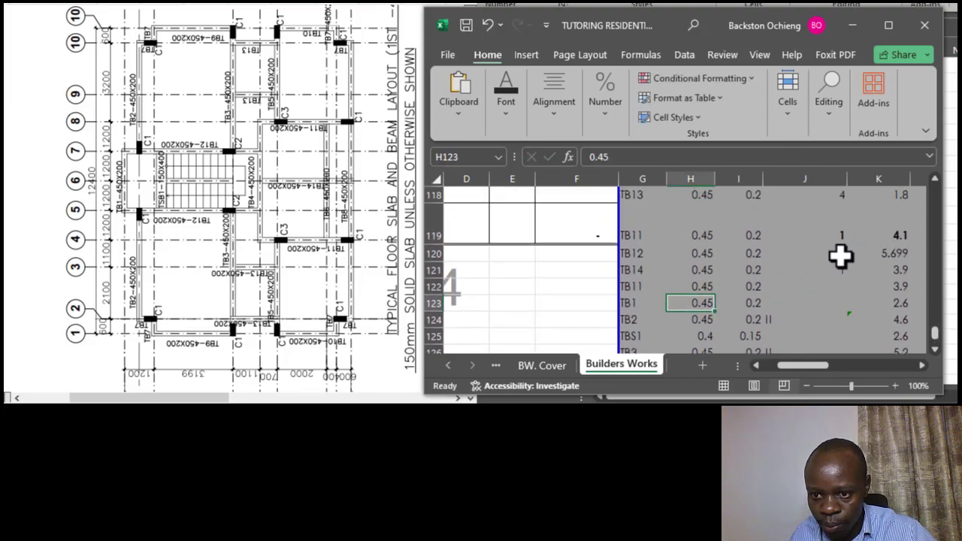
click(836, 268)
drag(848, 279, 837, 308)
click(804, 320)
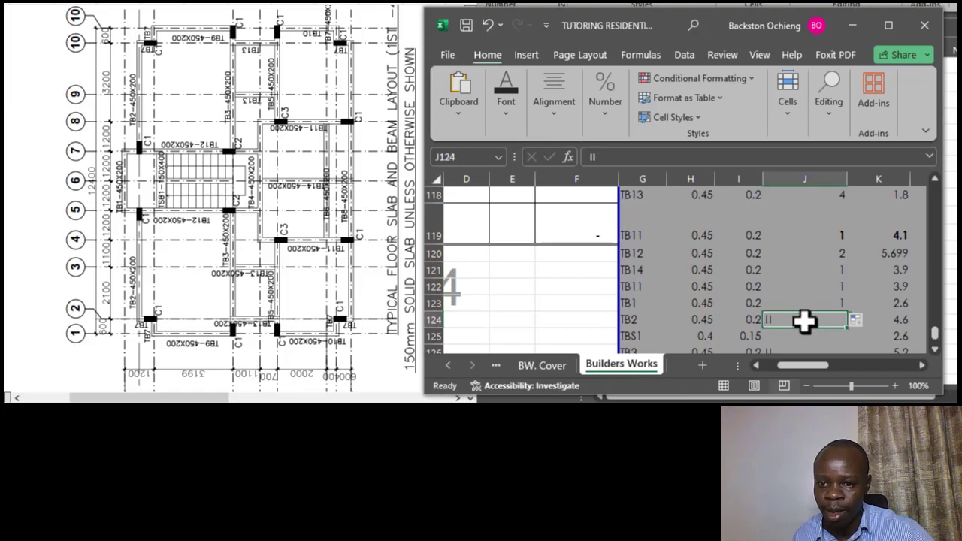
Step: Enter the beam numbers in J124 to J127: 2 for TB2, 1 for TBS1, 2 for TB3 and 1 for TB4
text(2)
key(Return)
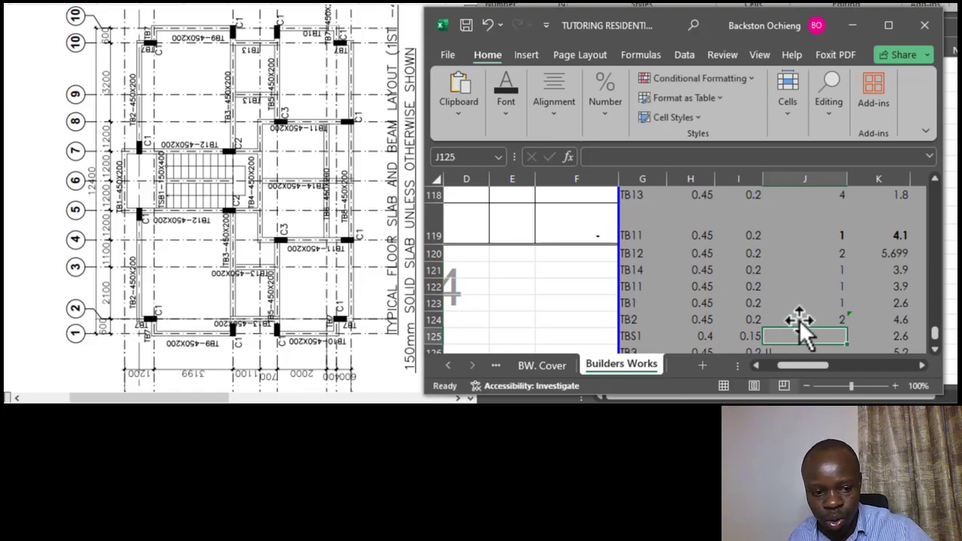
text(1)
key(Return)
text(2)
key(Return)
text(1)
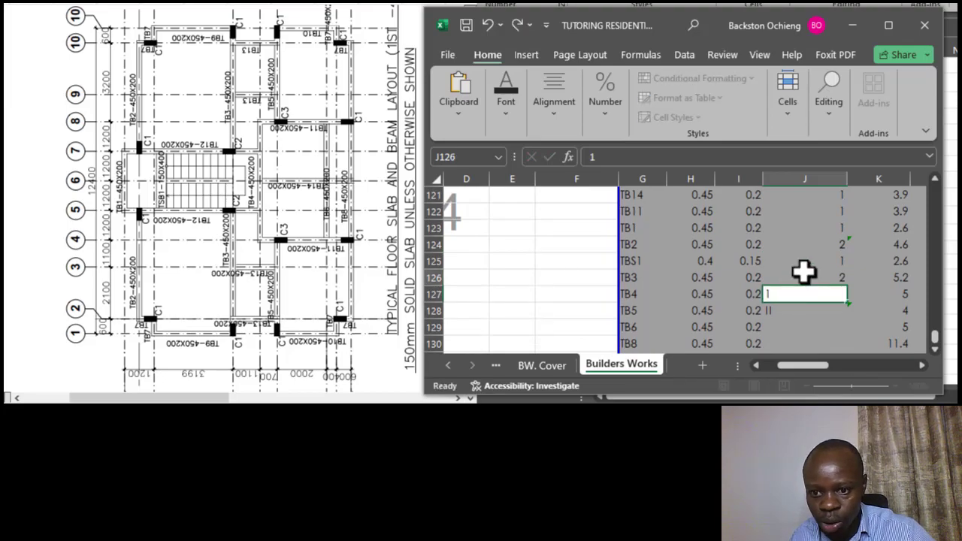
key(Return)
Step: Enter 2 for TB5 and 1 for TB6 in the number column, and copy the 1 down to the TB8 row
scroll(797, 286, down, 1)
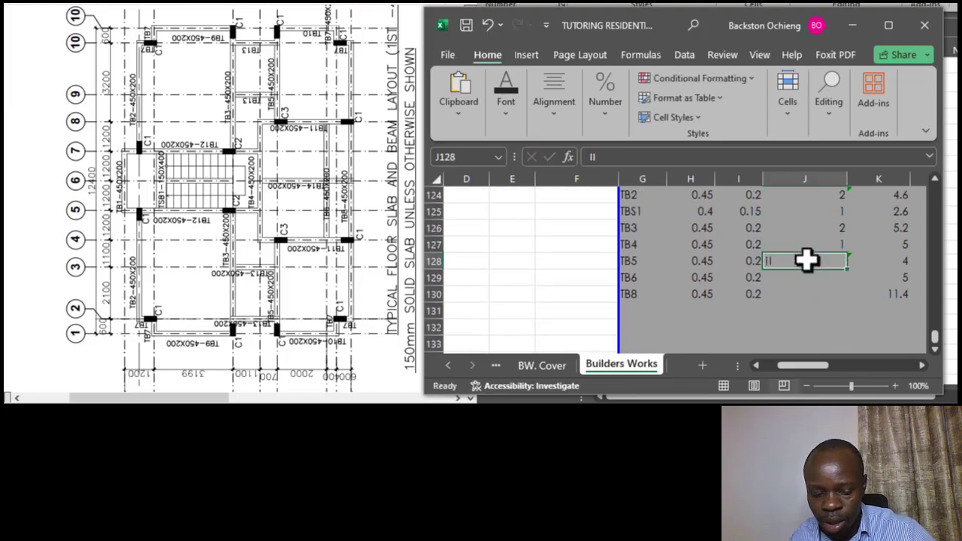
text(2)
key(Return)
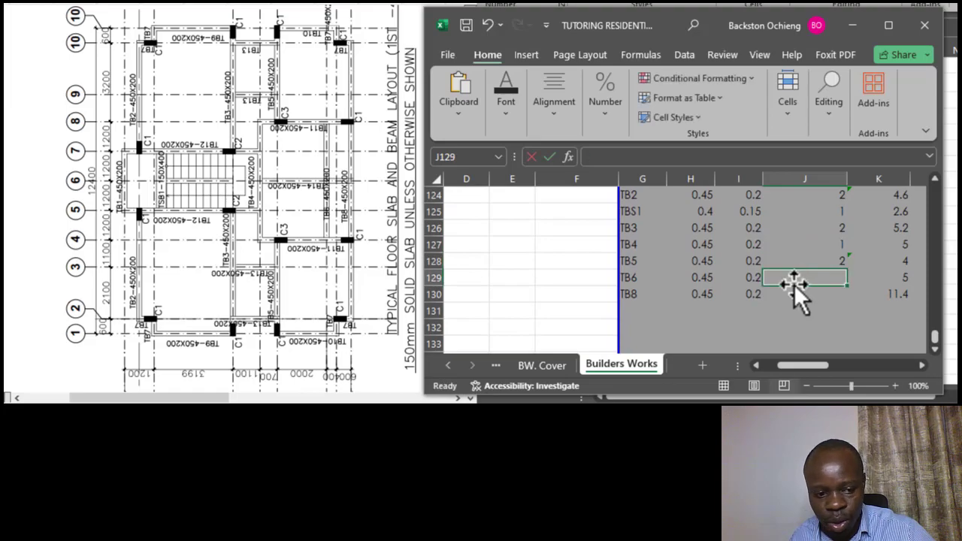
text(1)
drag(849, 290, 852, 305)
click(805, 316)
Step: Add a "Volume" heading in L114 of the beam schedule, beside the LENGTH column
scroll(829, 310, up, 6)
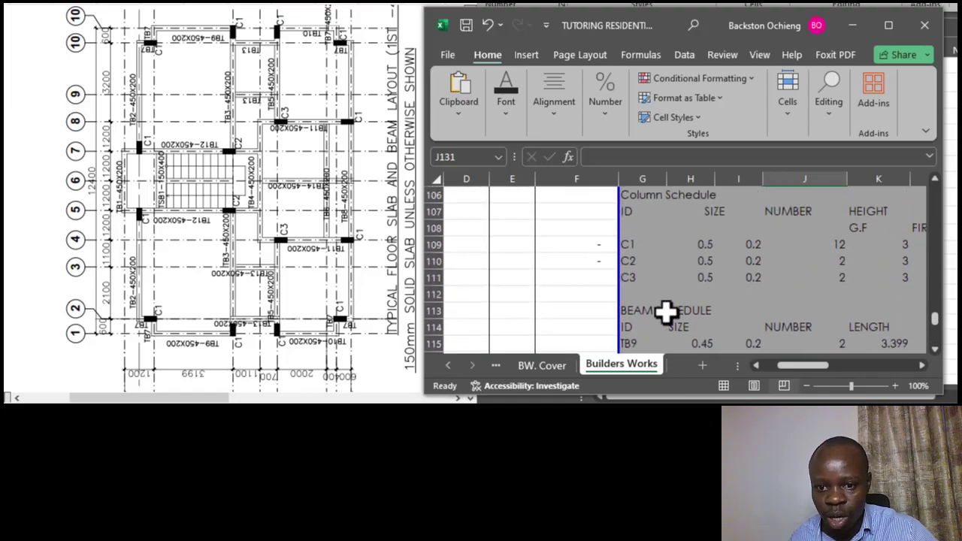
click(645, 303)
scroll(667, 277, down, 1)
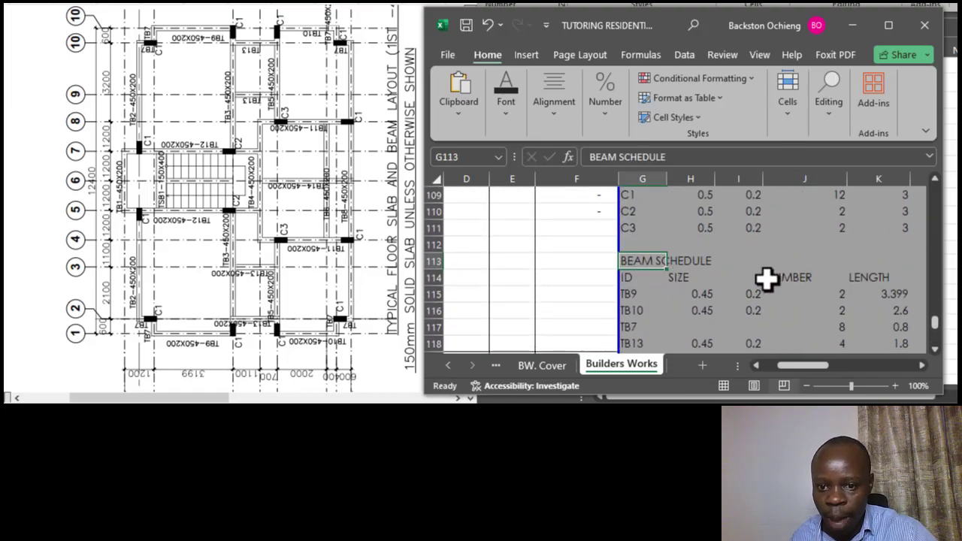
scroll(767, 277, down, 1)
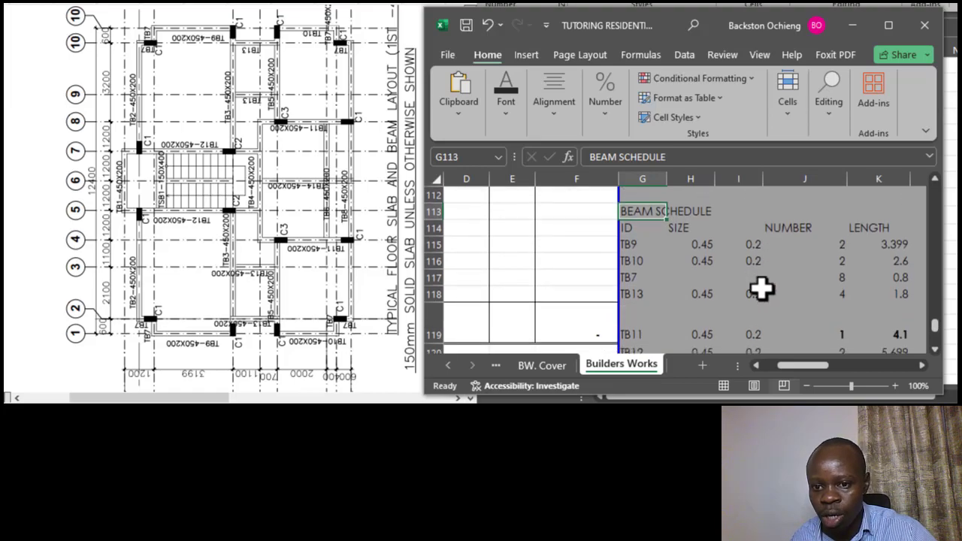
click(794, 228)
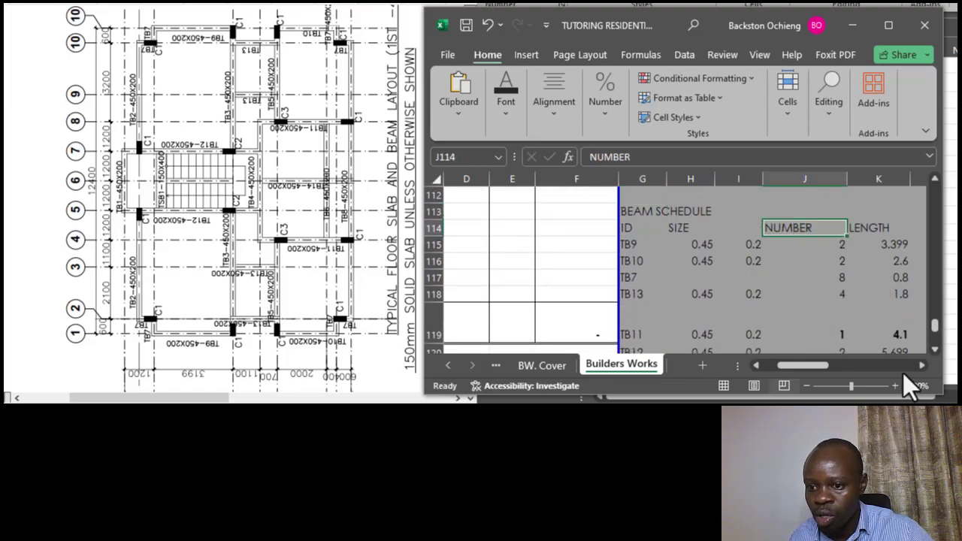
click(921, 365)
click(921, 365)
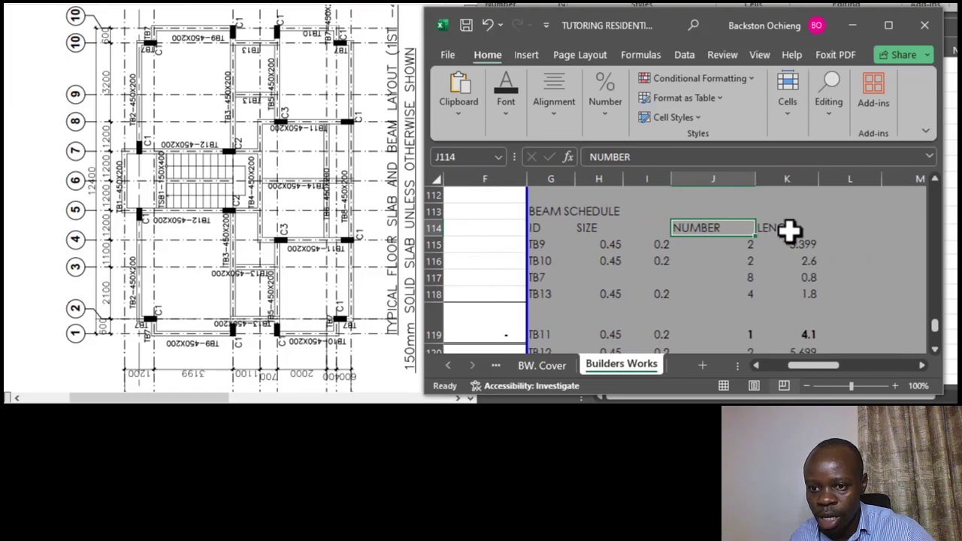
click(812, 231)
click(831, 228)
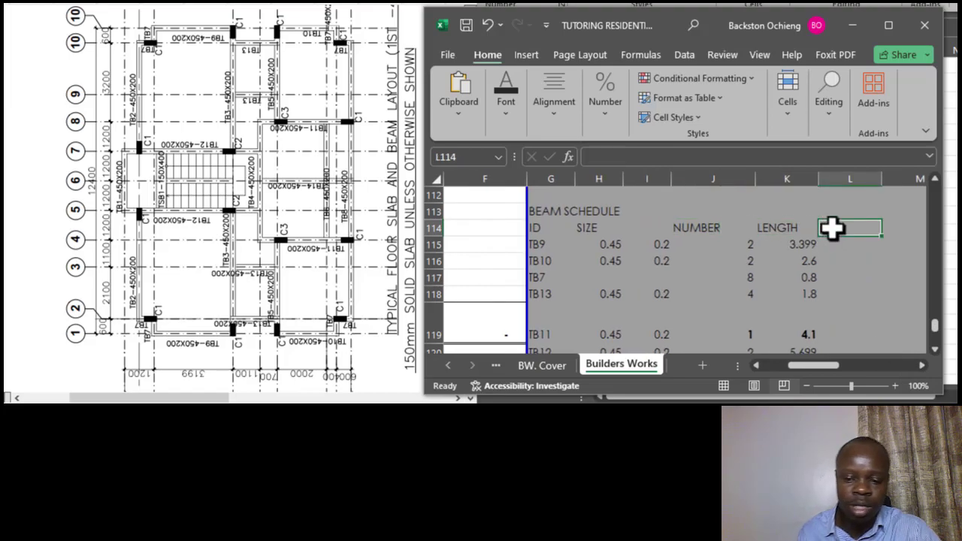
text(Volum)
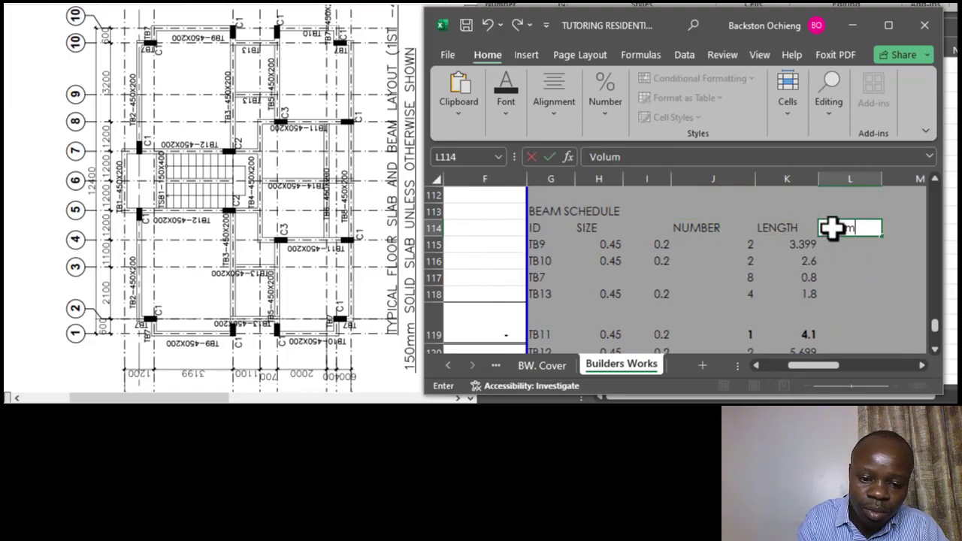
click(809, 202)
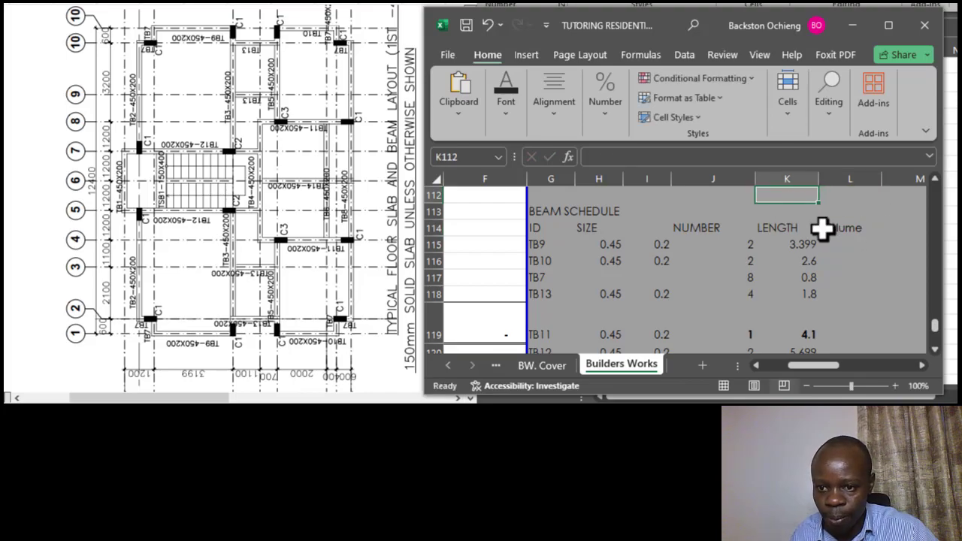
click(829, 231)
click(834, 242)
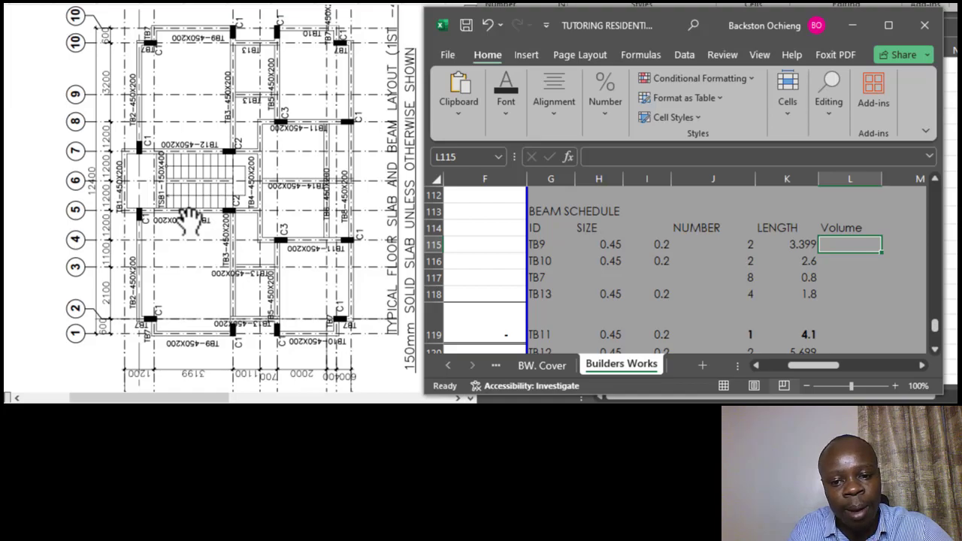
Step: Locate the TB7 beam detail in the structural drawings and examine its section dimensions
click(174, 263)
scroll(181, 255, down, 2)
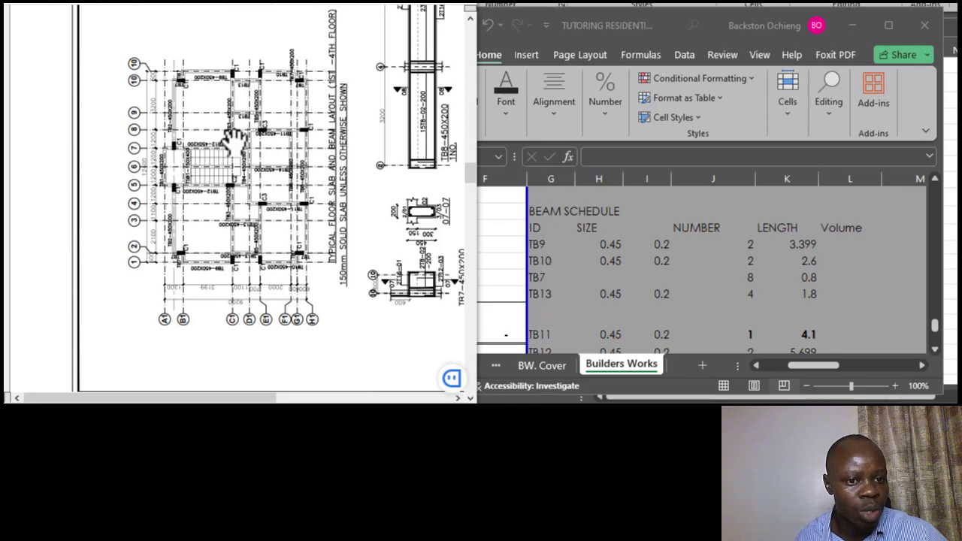
scroll(247, 163, down, 5)
scroll(250, 171, down, 10)
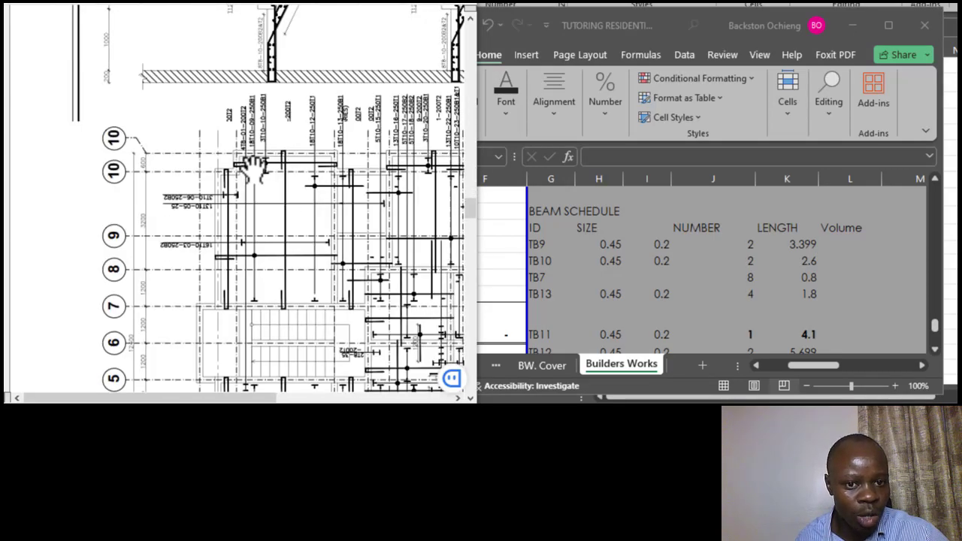
scroll(269, 148, up, 12)
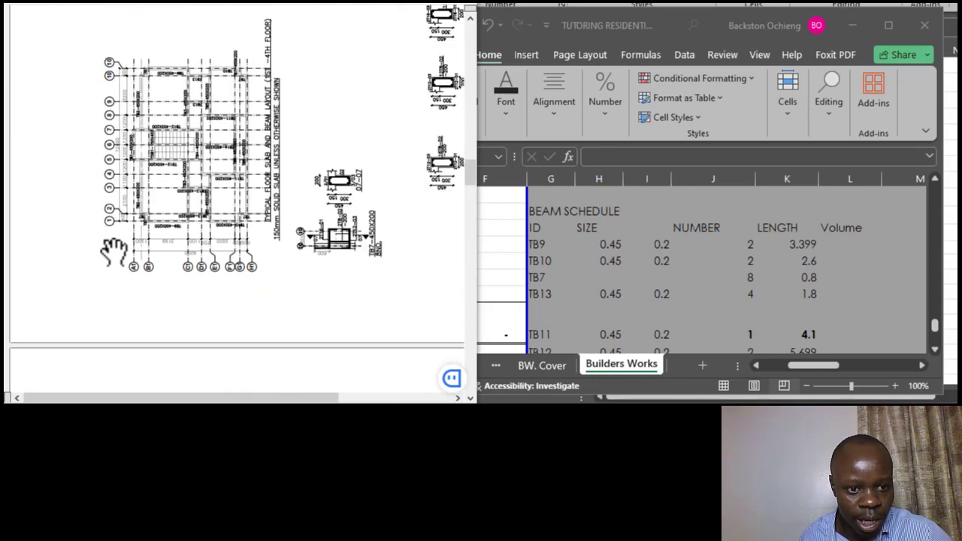
scroll(118, 251, down, 2)
scroll(300, 233, up, 3)
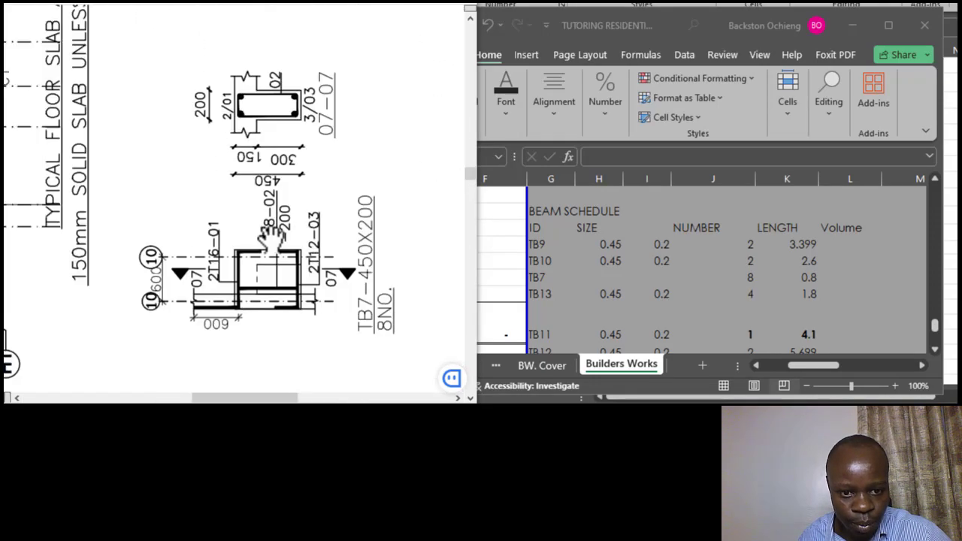
scroll(289, 237, down, 2)
scroll(282, 289, up, 2)
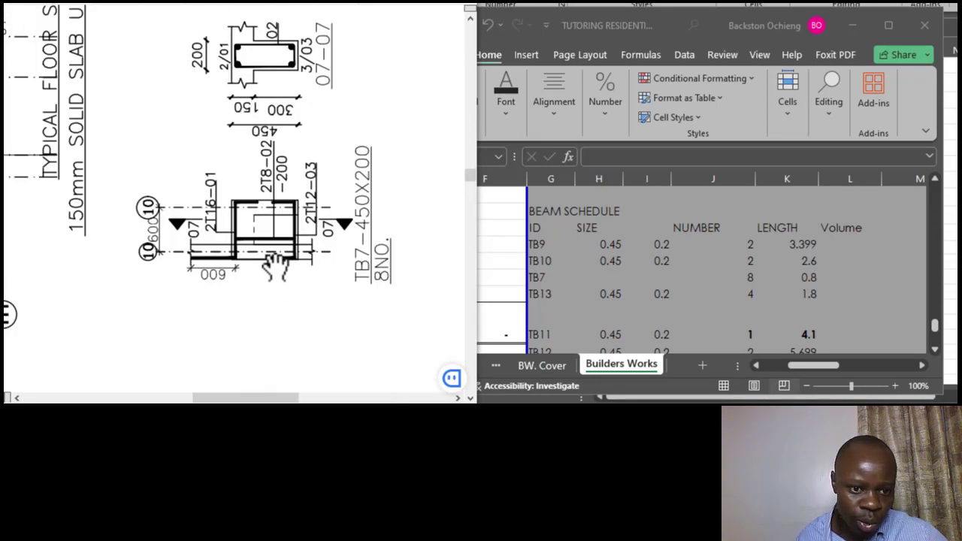
scroll(273, 285, down, 2)
scroll(278, 189, up, 5)
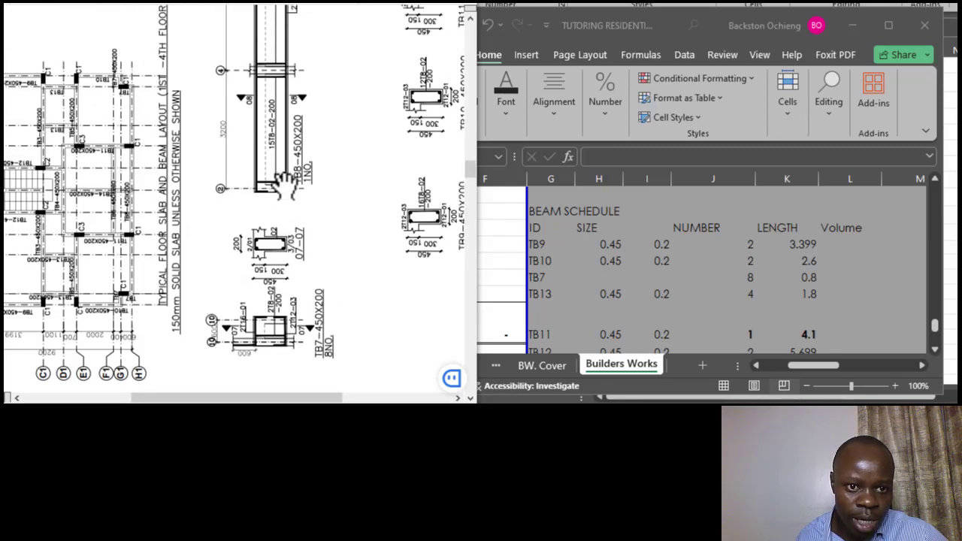
Step: Examine the TB11 cross-section for how its overall depth divides between the slab and the beam drop
scroll(294, 169, up, 5)
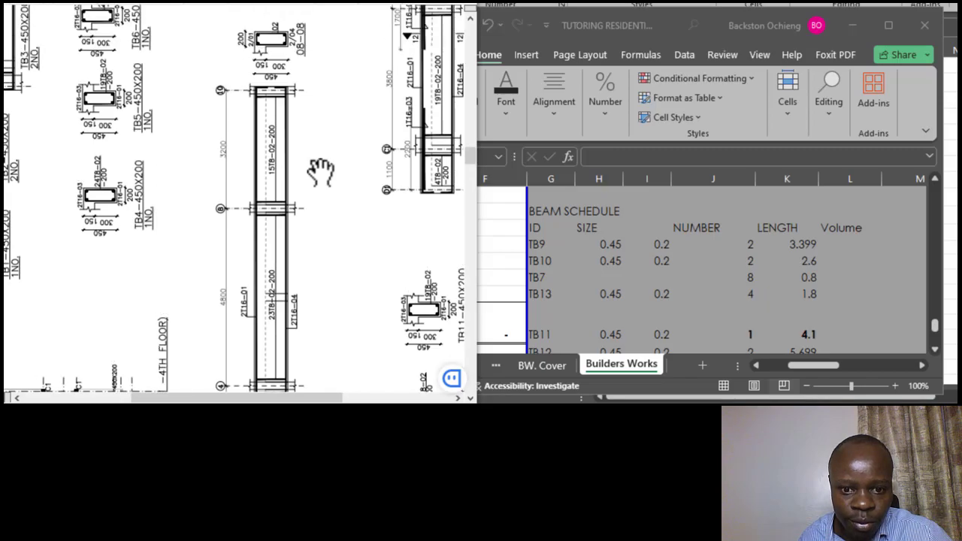
scroll(319, 167, down, 2)
scroll(398, 259, up, 5)
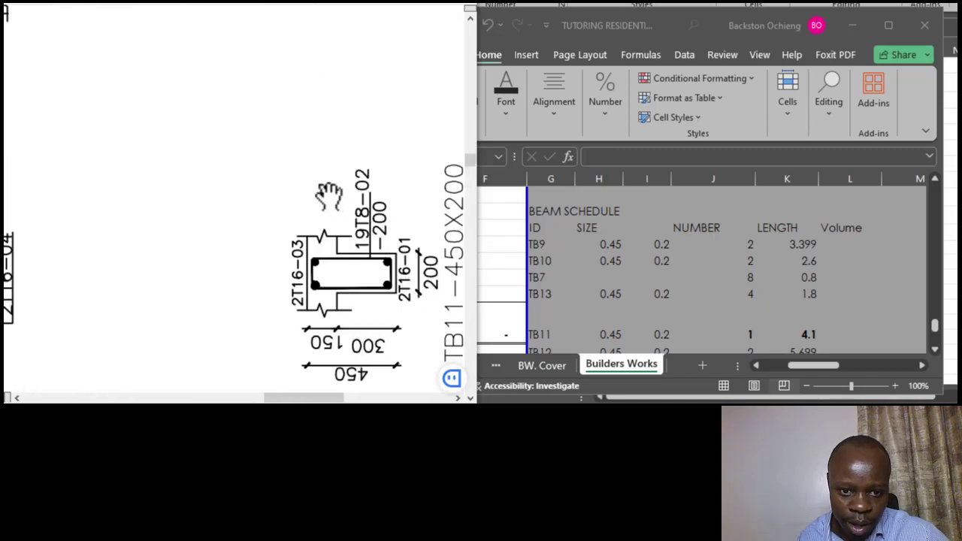
scroll(278, 179, down, 3)
scroll(385, 254, up, 4)
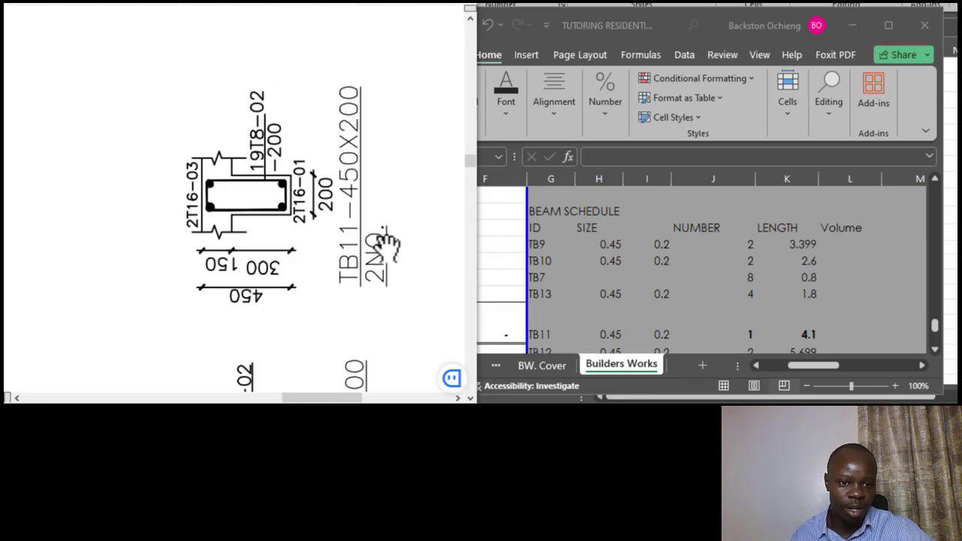
scroll(248, 301, up, 2)
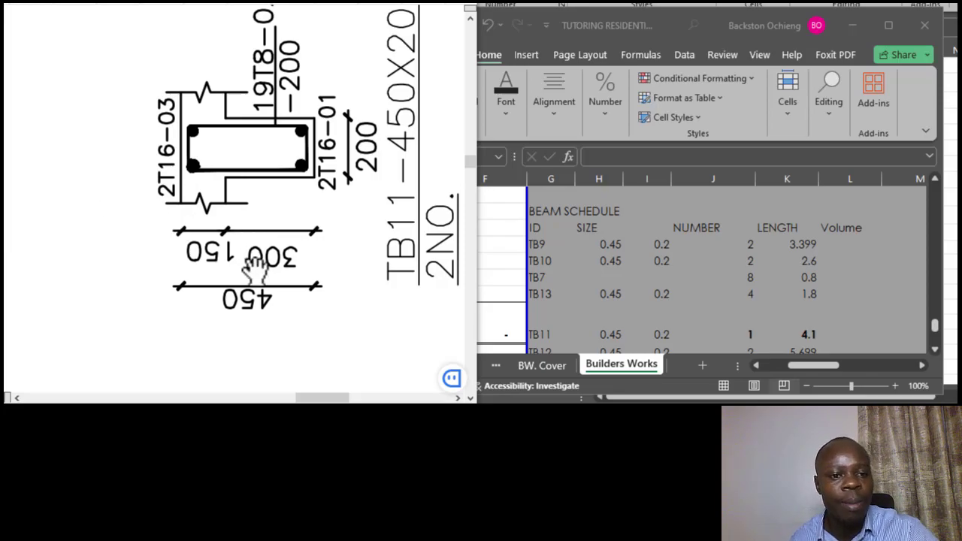
Step: Examine the typical floor slab details sheet for the solid slab thickness stated in its title
scroll(226, 211, down, 5)
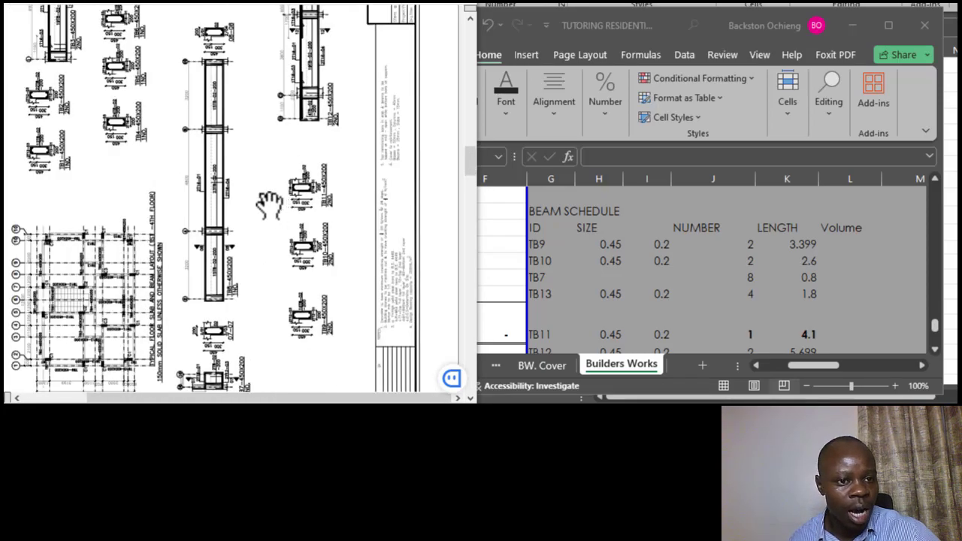
scroll(293, 209, up, 5)
scroll(294, 208, down, 5)
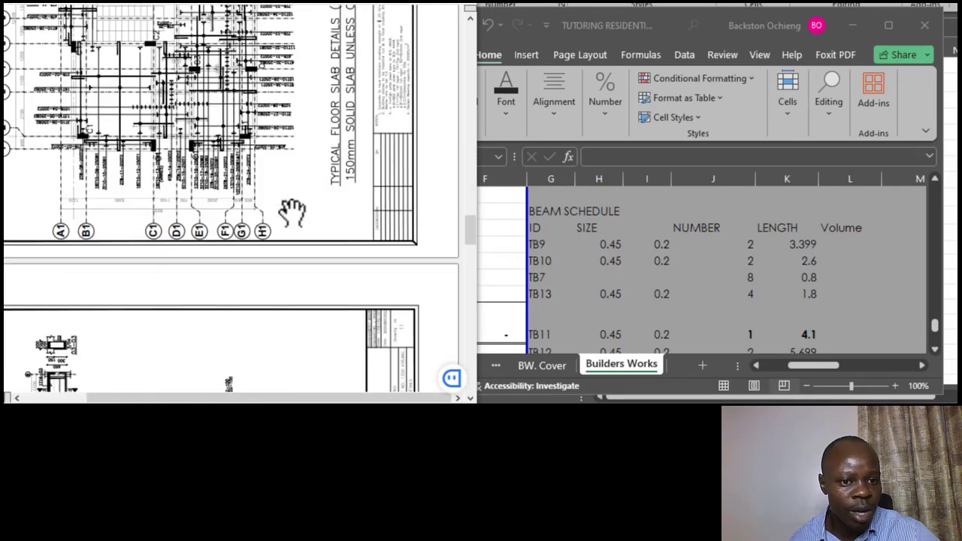
scroll(116, 112, up, 3)
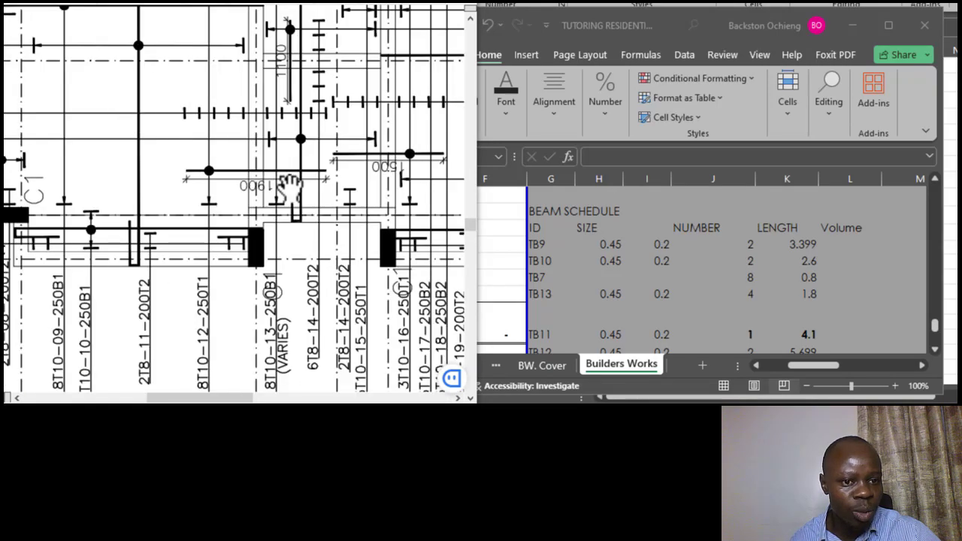
scroll(297, 190, down, 2)
scroll(154, 241, down, 2)
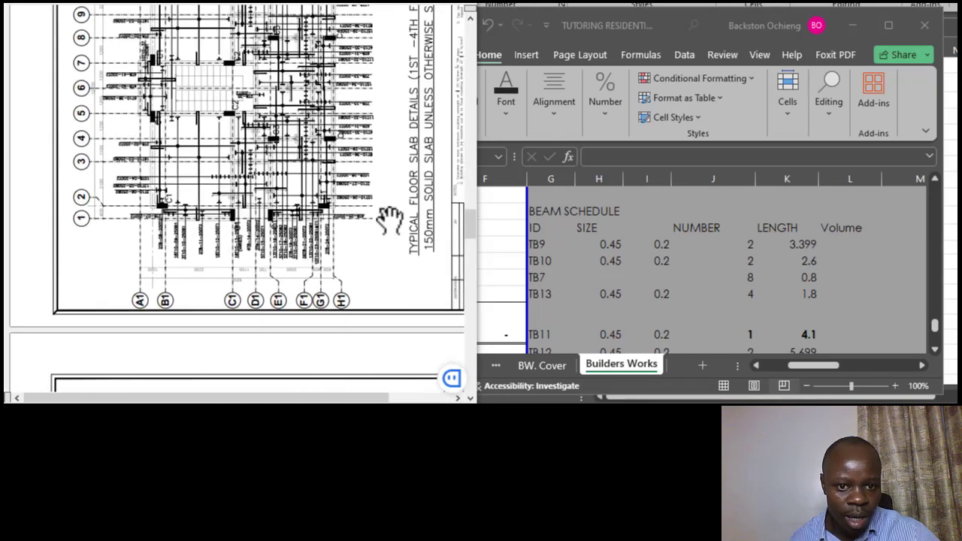
scroll(444, 186, up, 4)
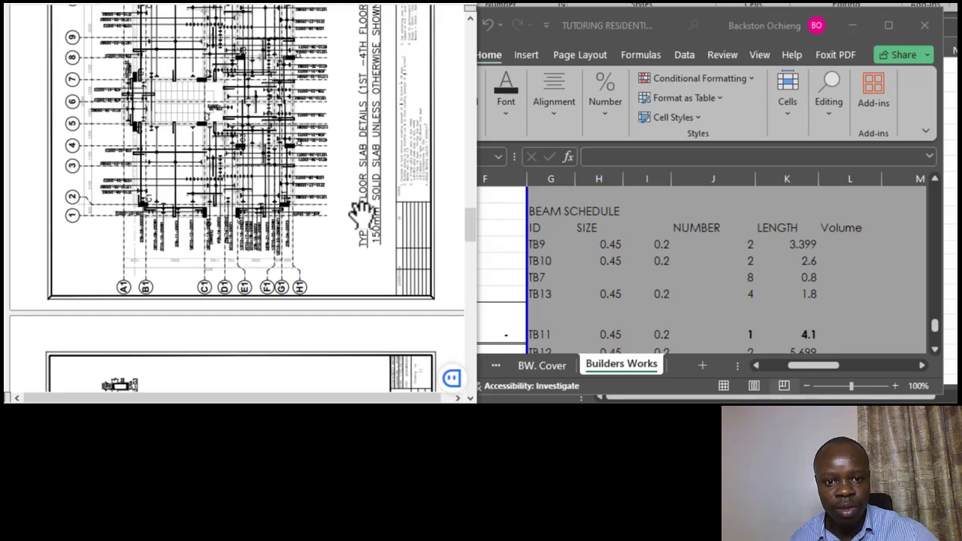
scroll(357, 240, up, 2)
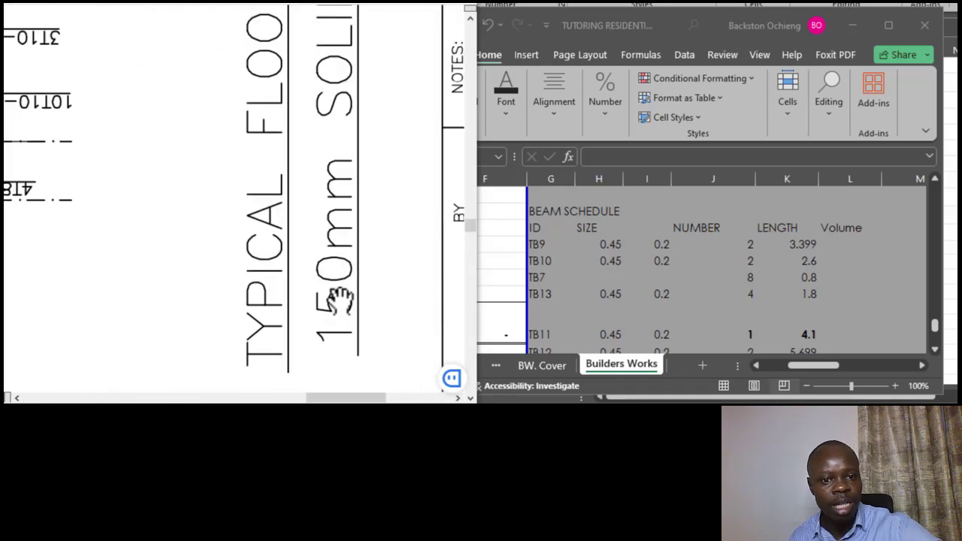
scroll(301, 286, down, 3)
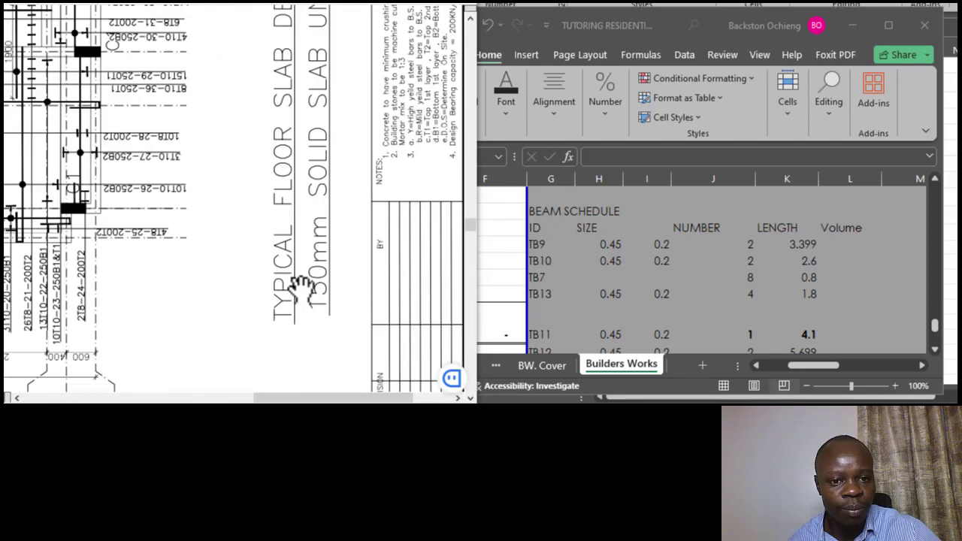
Step: Switch back to the beam schedule in Excel and check the depth cells for TB9, TB10 and TB7 in the SIZE column
click(631, 275)
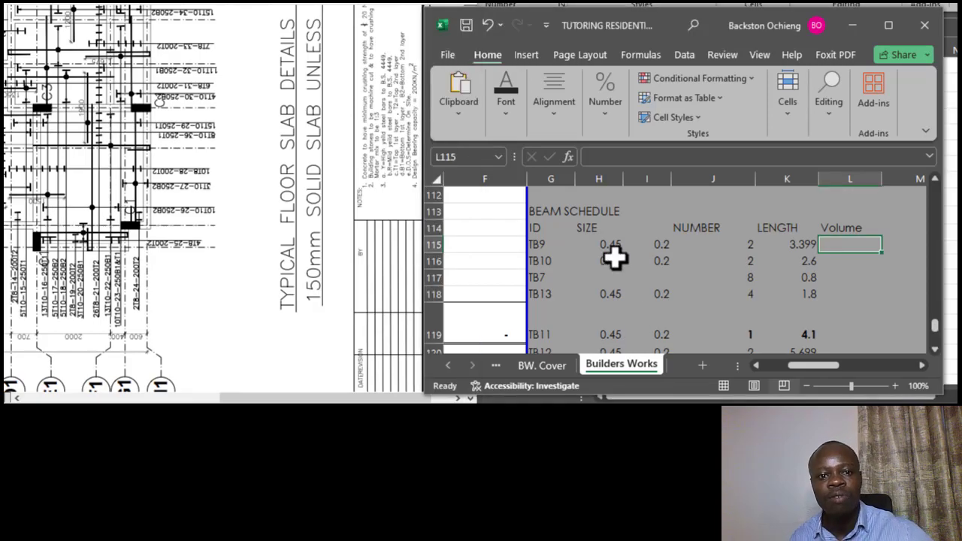
click(610, 246)
click(615, 261)
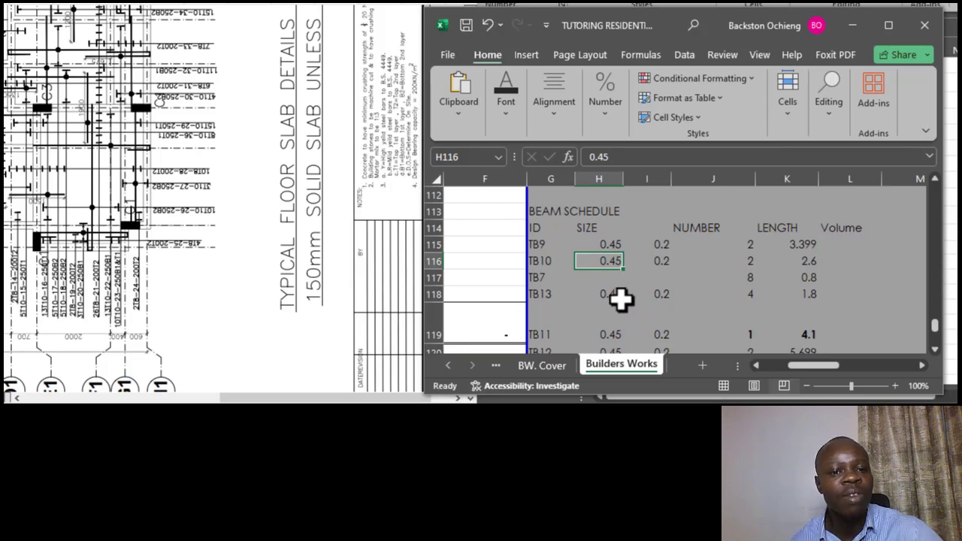
click(640, 292)
click(610, 247)
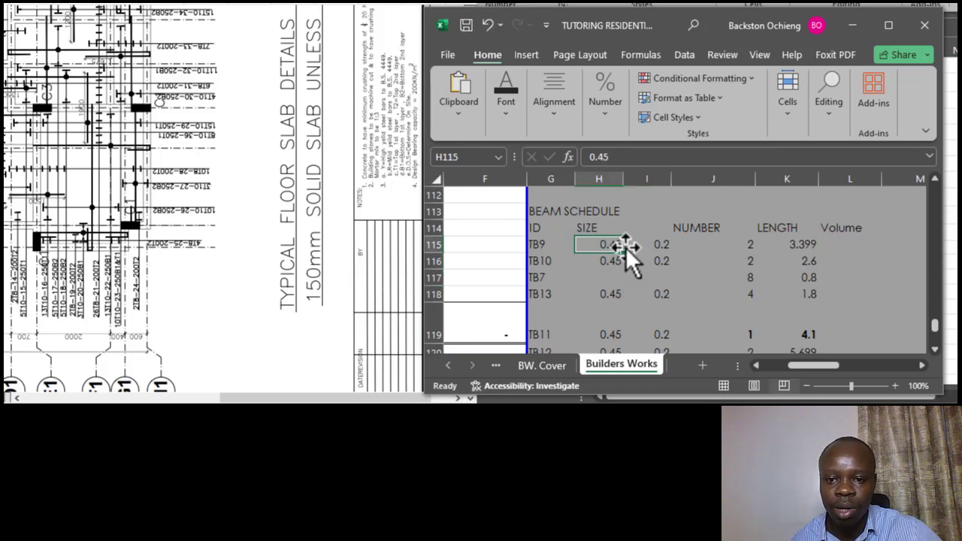
click(623, 282)
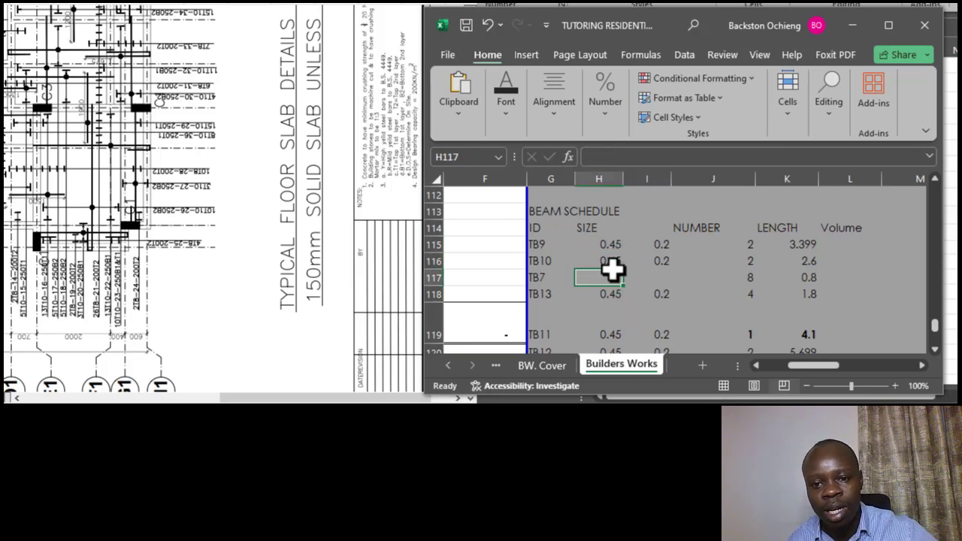
click(616, 243)
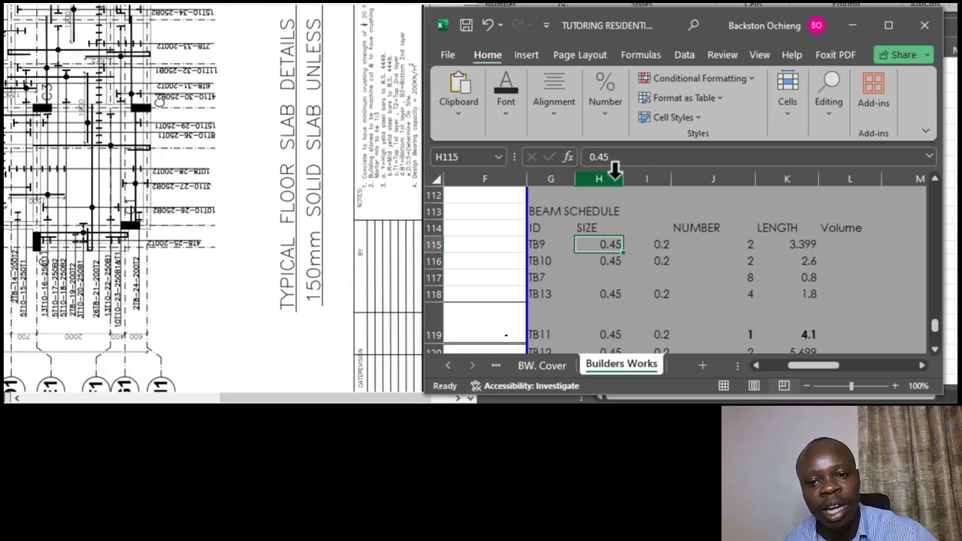
Step: Find the TB11 cross-section in the structural drawings to read the beam drop, and set TB9's depth in the SIZE column to 0.3
click(639, 230)
click(615, 243)
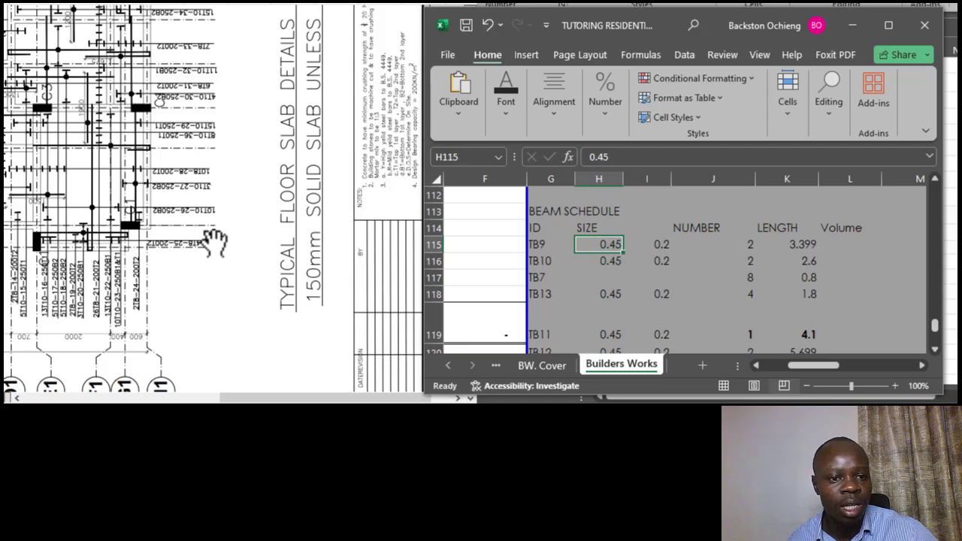
scroll(212, 240, down, 3)
scroll(248, 222, up, 10)
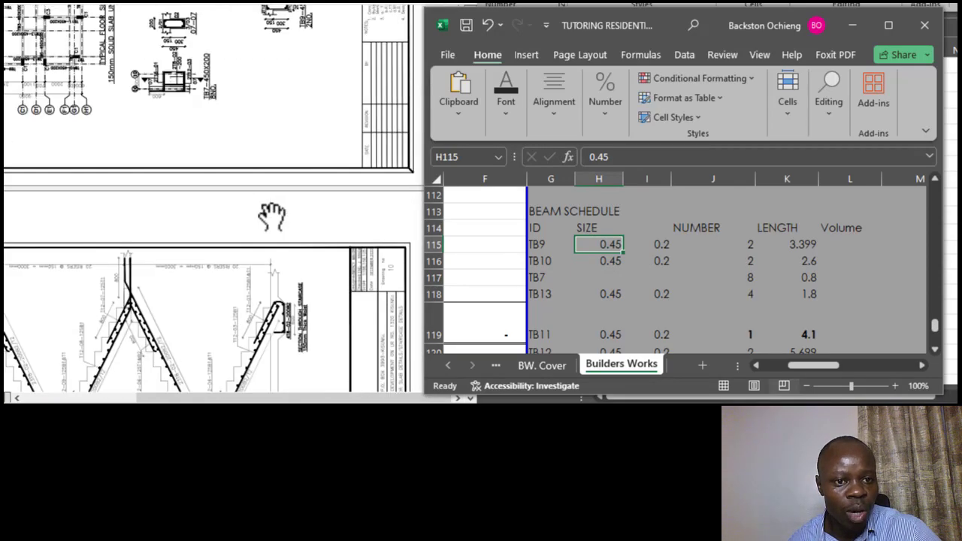
scroll(285, 161, up, 3)
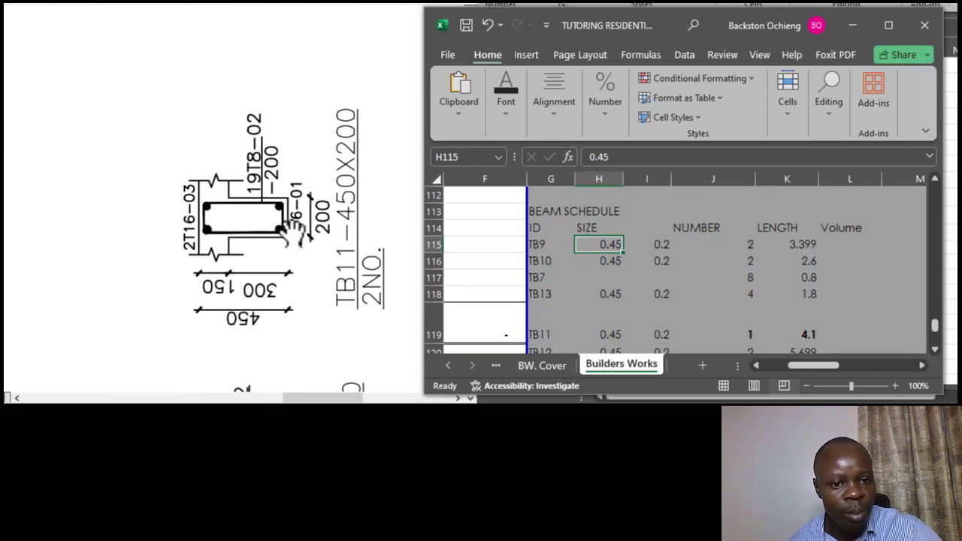
click(665, 275)
click(605, 243)
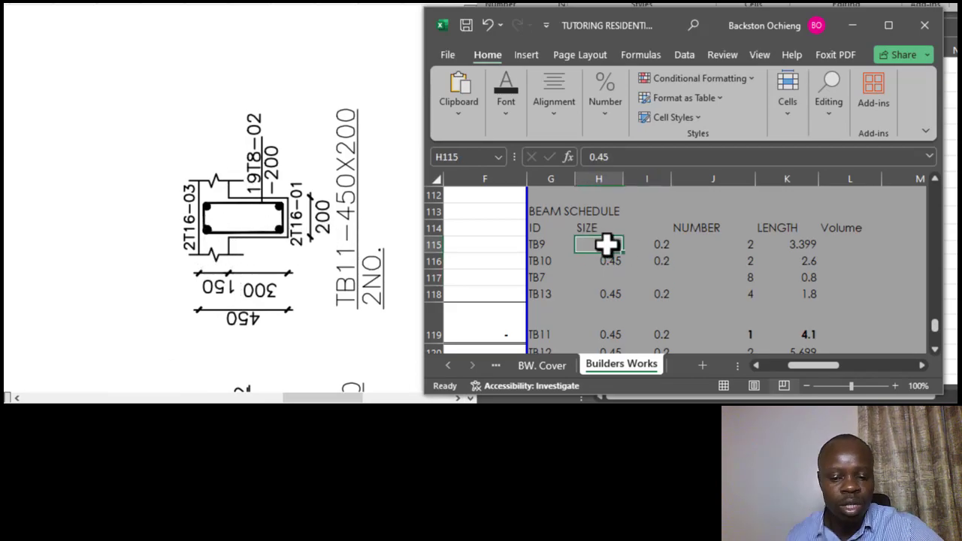
text(0.3)
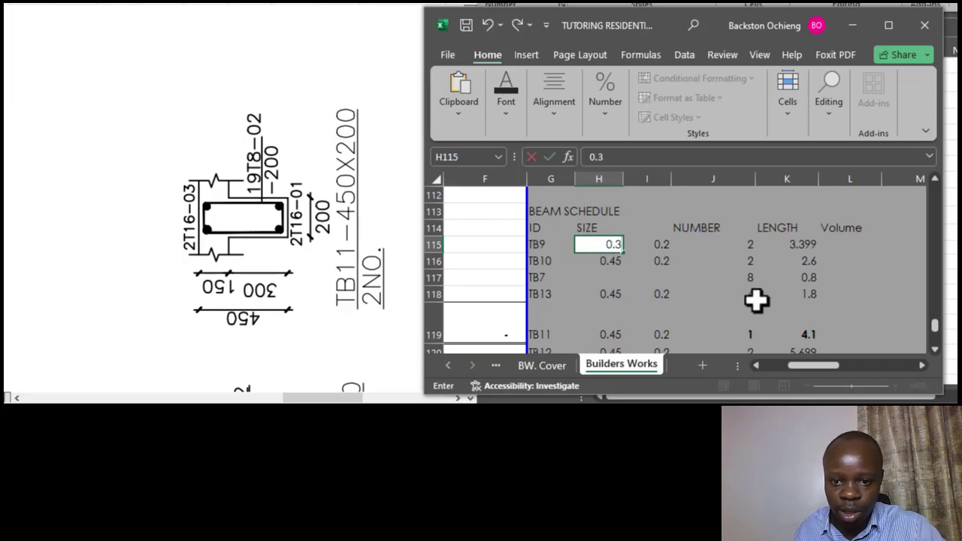
click(734, 319)
Step: Copy TB9's depth of 0.3 down to the TB10 row of the beam schedule
click(612, 246)
click(624, 262)
click(619, 250)
drag(623, 254, 637, 267)
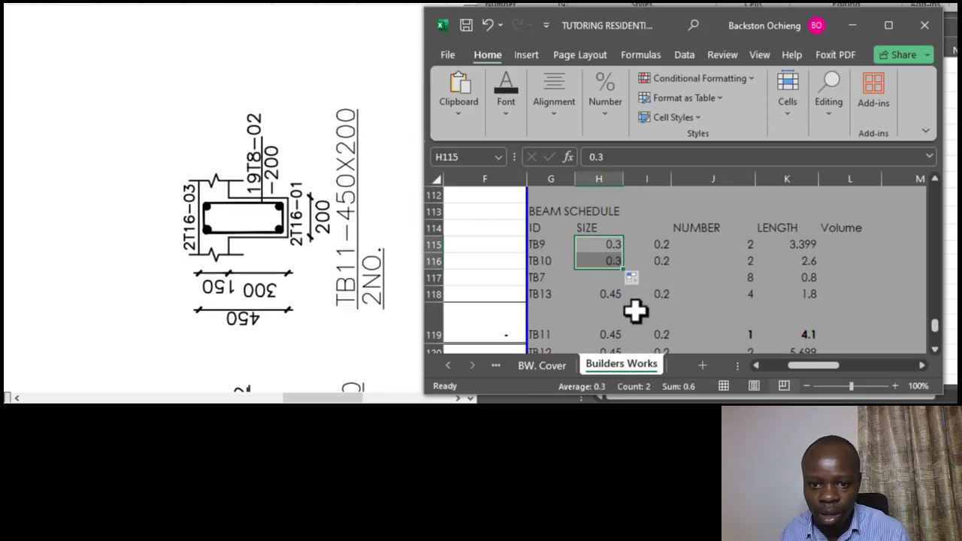
Step: Link TB13's depth to TB10's with =H116 and fill the formula down through the TB2 row
click(605, 293)
text(=)
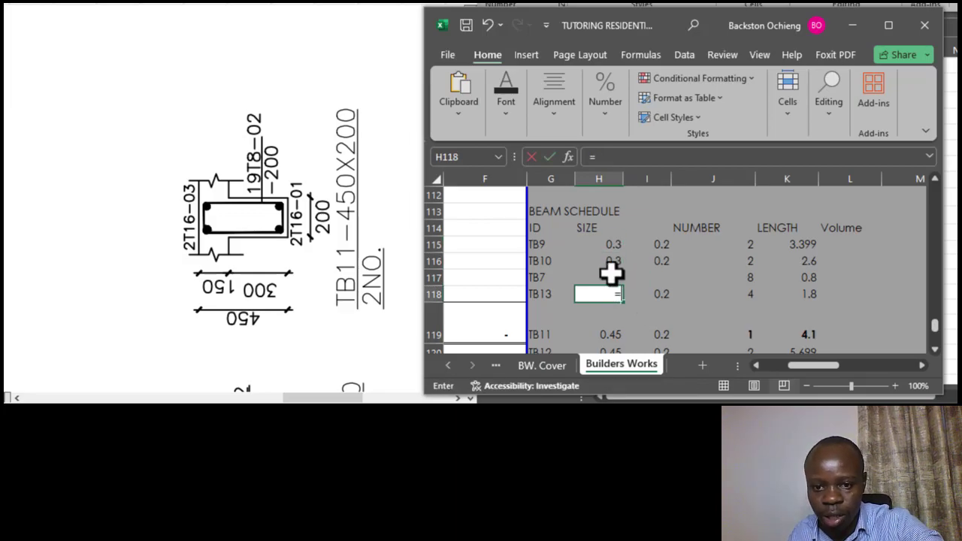
click(613, 261)
key(Return)
scroll(623, 272, down, 1)
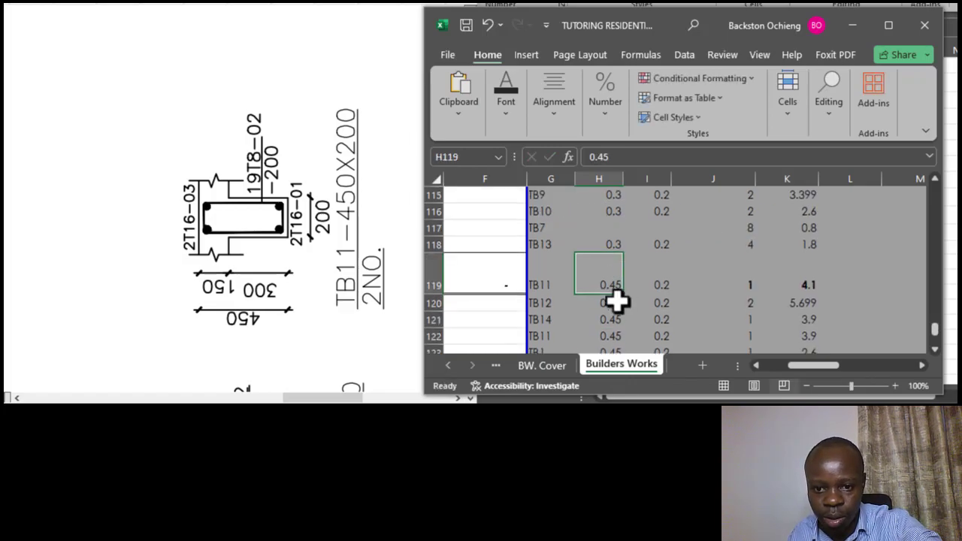
click(614, 244)
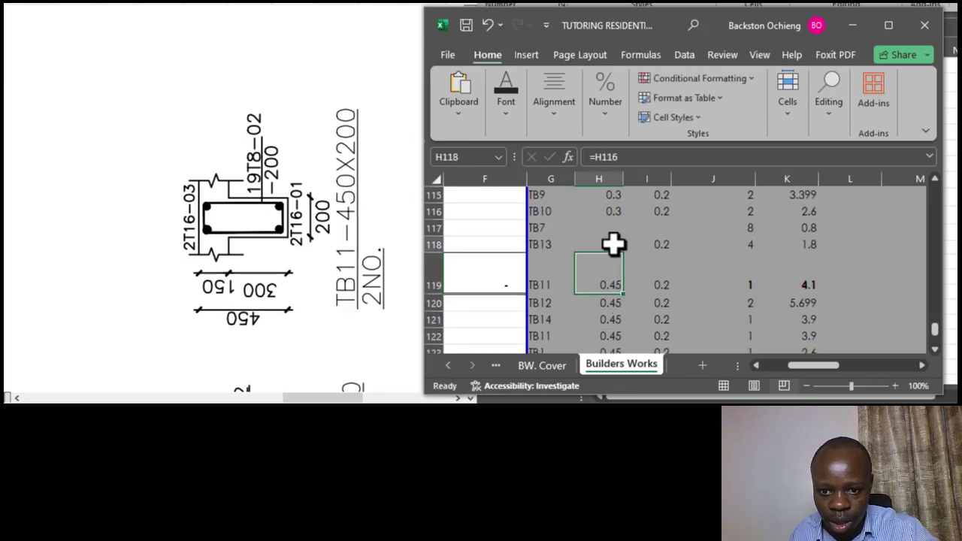
mouse_move(623, 256)
mouse_down()
mouse_move(629, 333)
mouse_move(607, 369)
mouse_move(625, 322)
mouse_move(624, 267)
mouse_up()
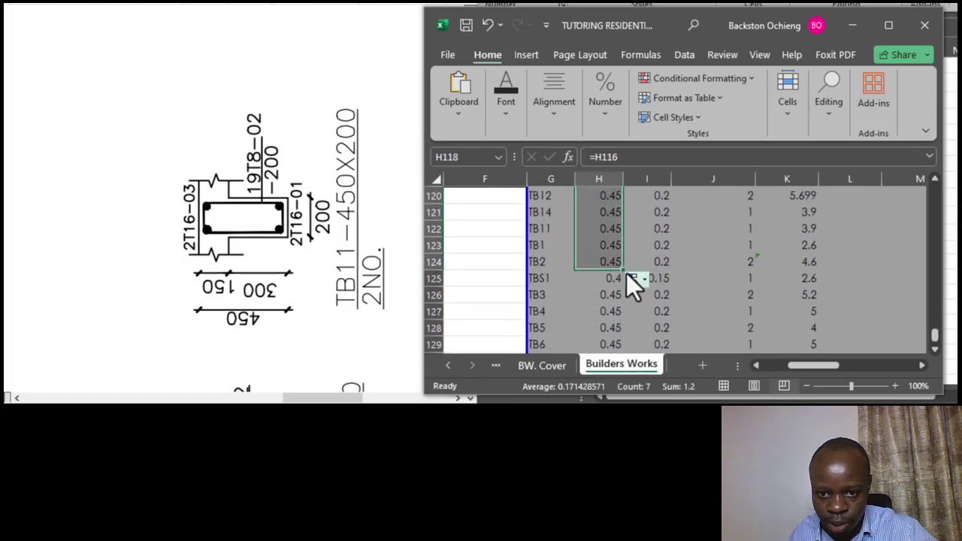
click(660, 246)
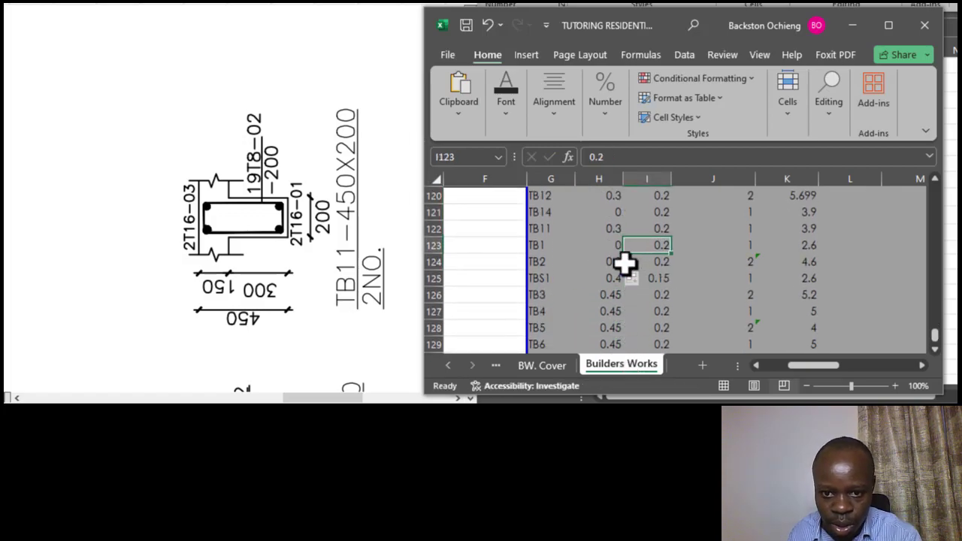
Step: Replace the formula in the TB11 depth cell of row 119 with 0.3
scroll(640, 269, up, 1)
click(620, 256)
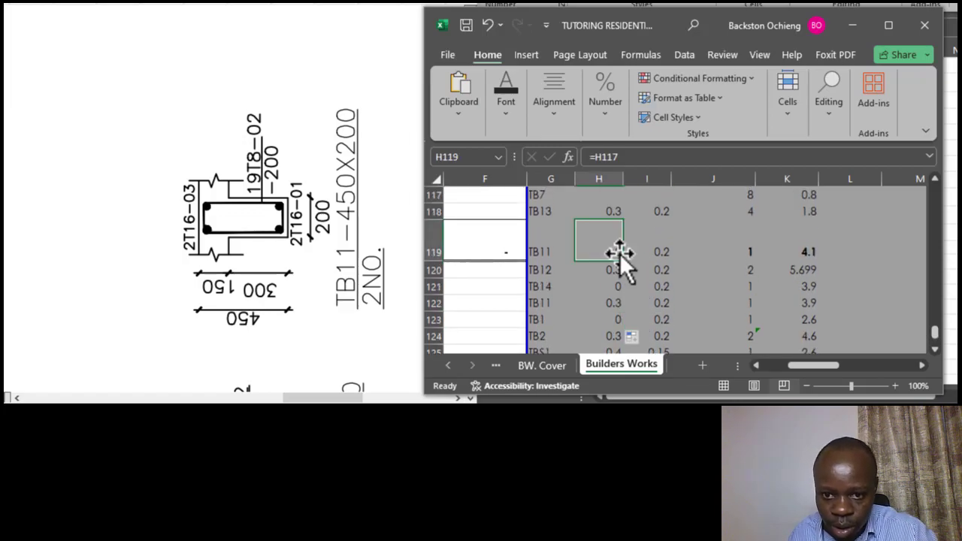
text(0.3)
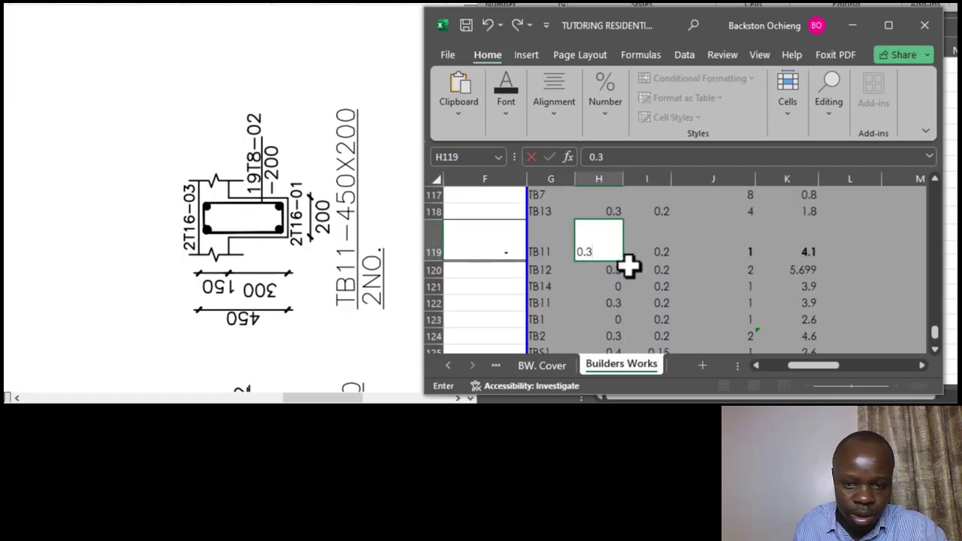
click(702, 267)
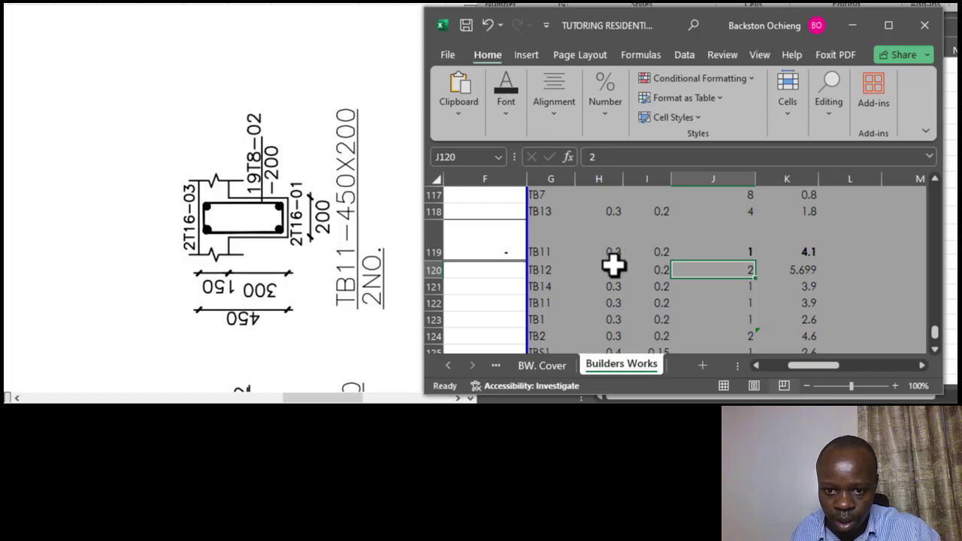
Step: Link TB3's depth to TB2's with =H124 and fill the formula down through the TB8 row, leaving TBS1 as it is
scroll(614, 265, down, 1)
click(607, 260)
click(615, 278)
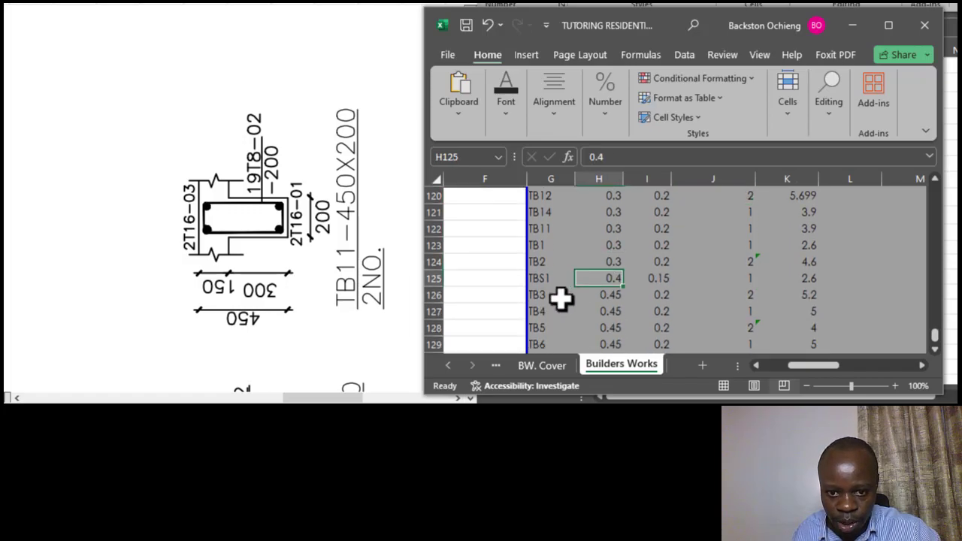
click(612, 294)
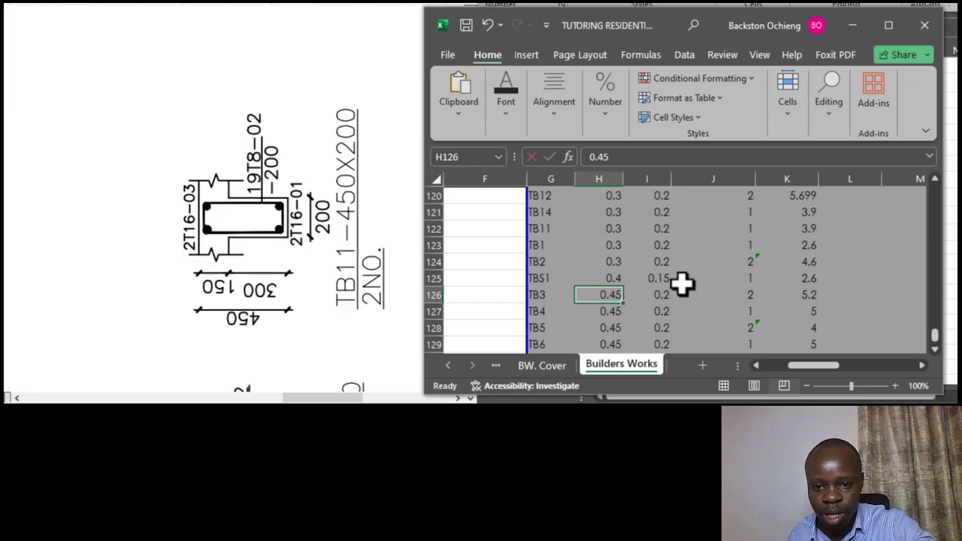
text(=)
click(605, 263)
key(Return)
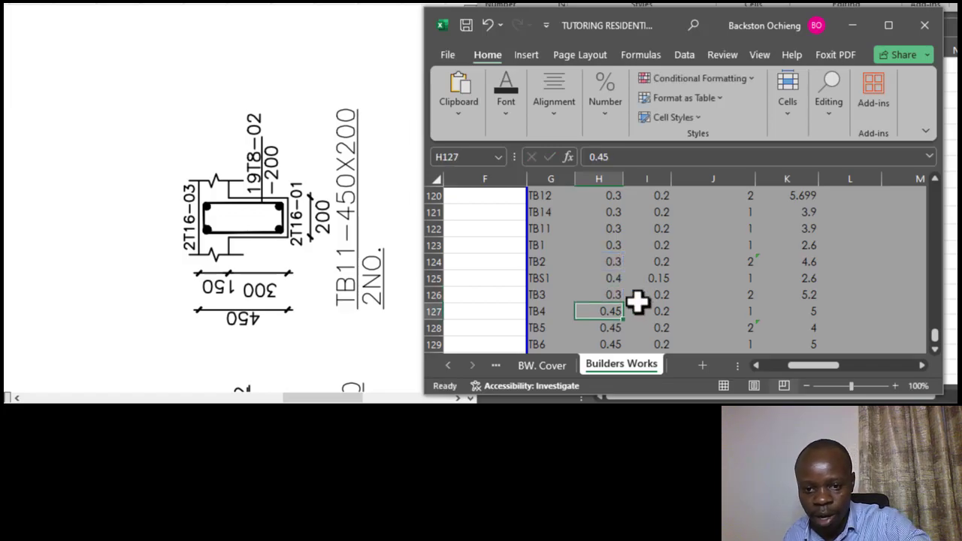
scroll(623, 286, down, 1)
click(611, 242)
drag(623, 253, 630, 321)
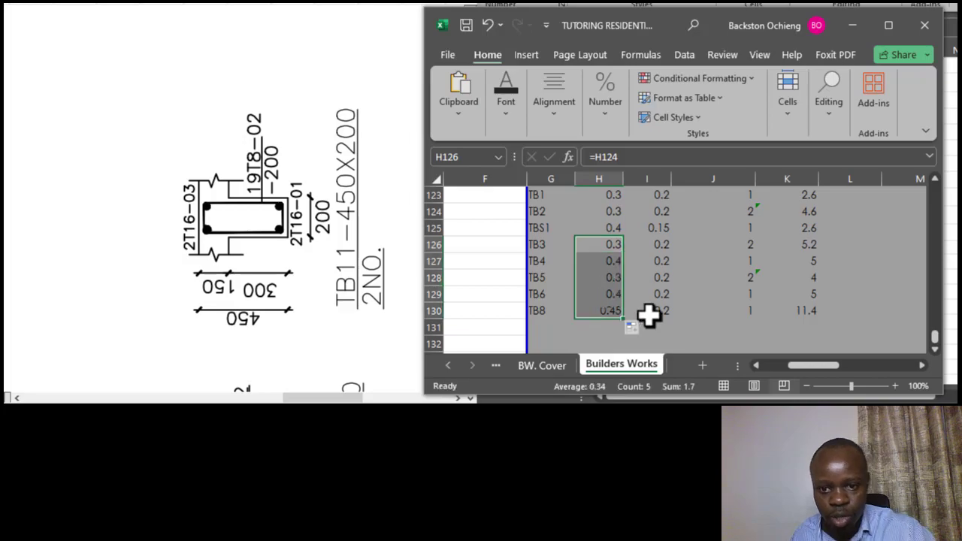
click(675, 308)
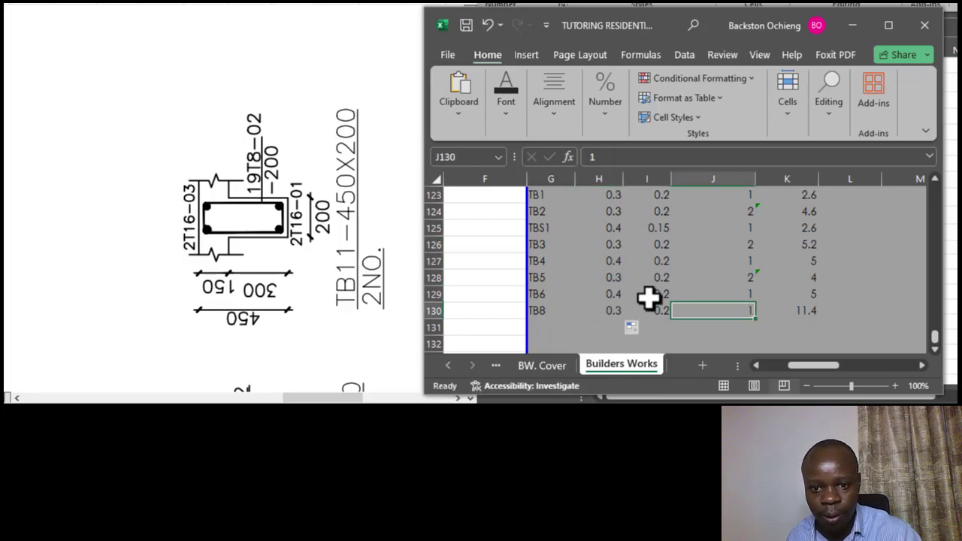
Step: Replace the formula in TB4's depth cell with 0.3
click(617, 262)
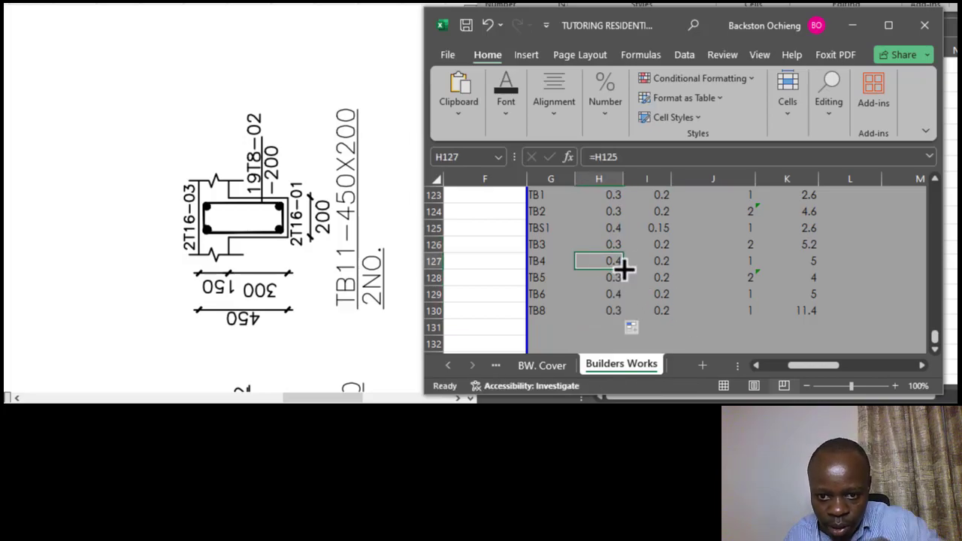
text(0.3)
click(644, 244)
click(644, 314)
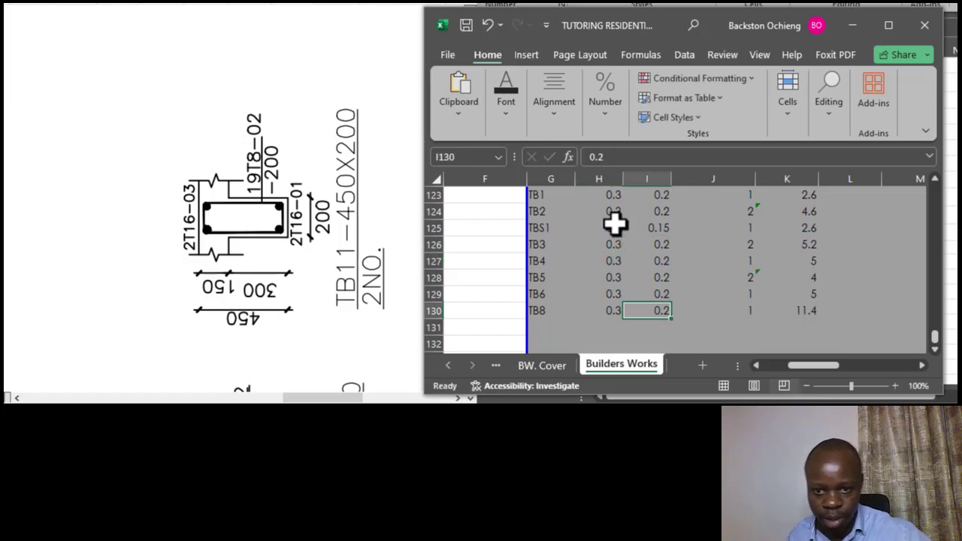
Step: Locate the TSB1 section in the structural drawings and check its width and depth against the TBS1 size cells in the Excel beam schedule
click(610, 230)
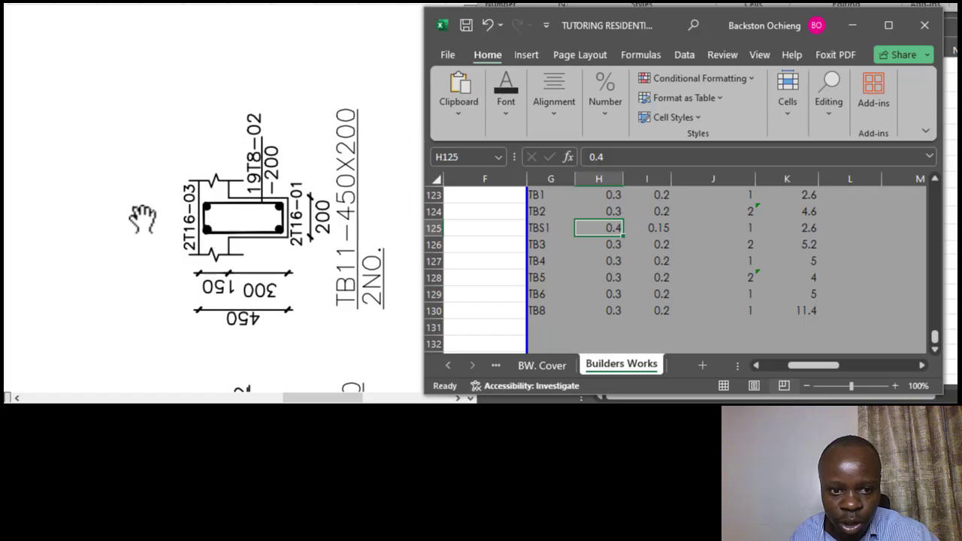
scroll(210, 203, down, 5)
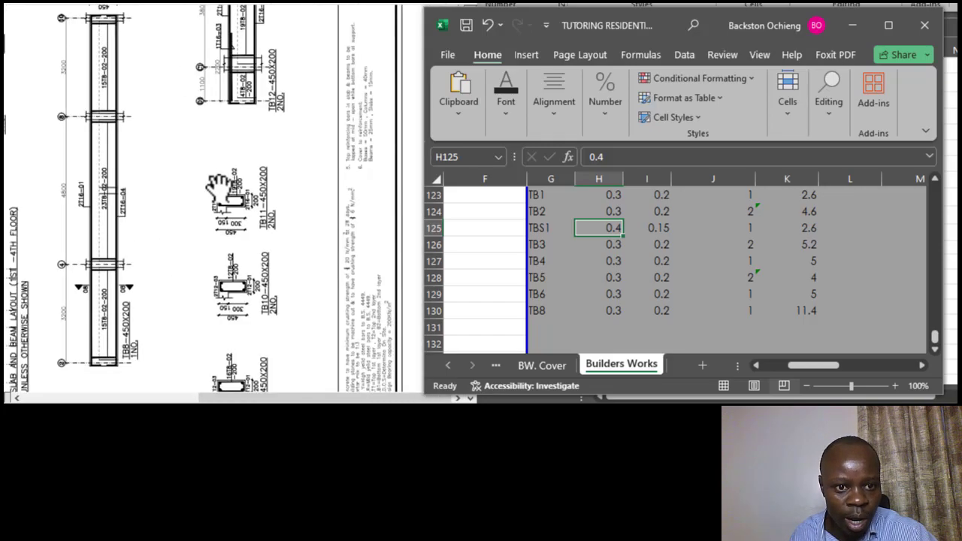
scroll(219, 191, down, 2)
scroll(232, 173, down, 2)
scroll(225, 306, up, 1)
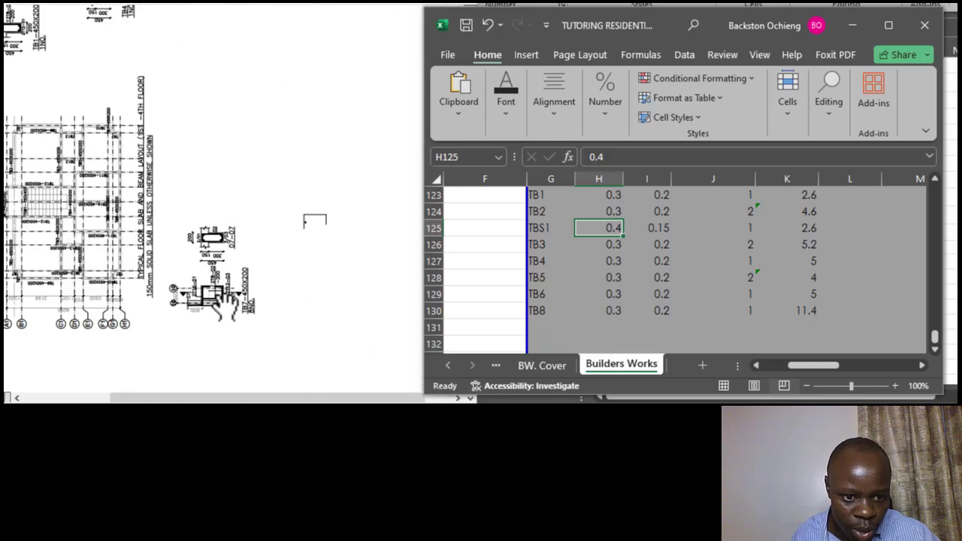
scroll(224, 300, up, 3)
scroll(239, 251, down, 2)
scroll(239, 226, up, 5)
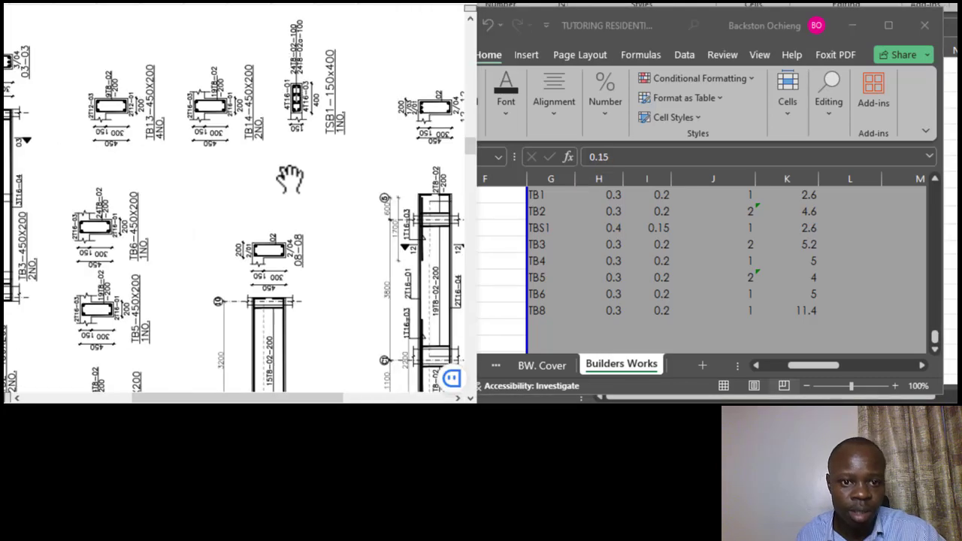
scroll(322, 58, up, 3)
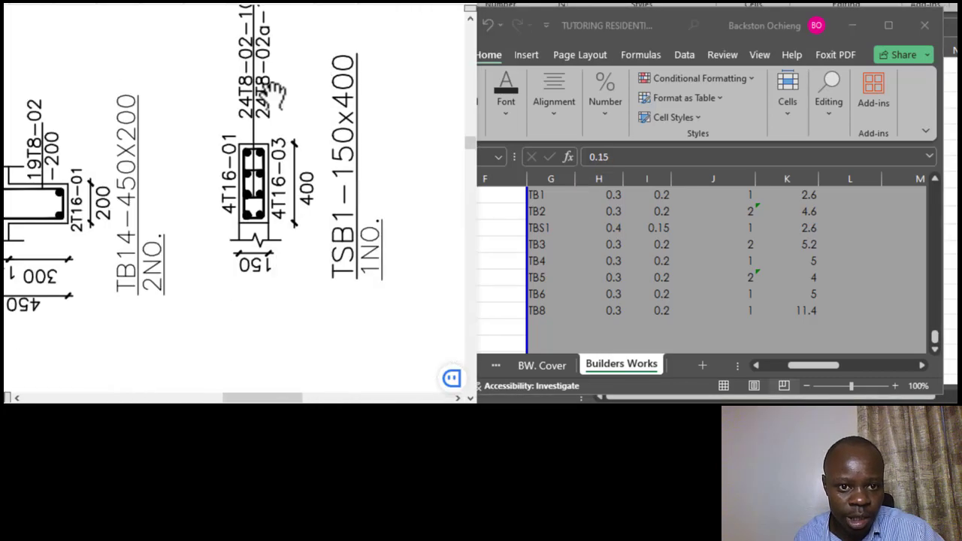
scroll(154, 183, down, 3)
scroll(205, 193, up, 2)
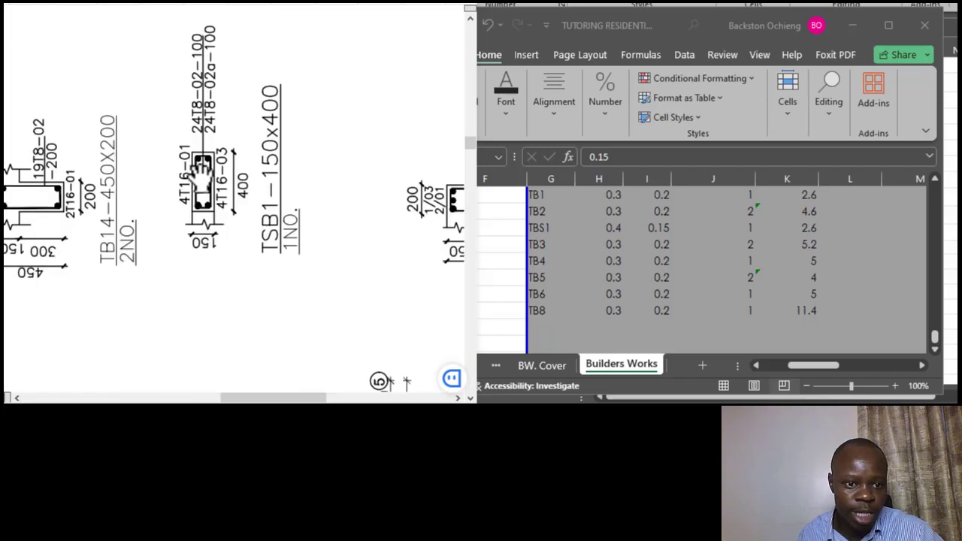
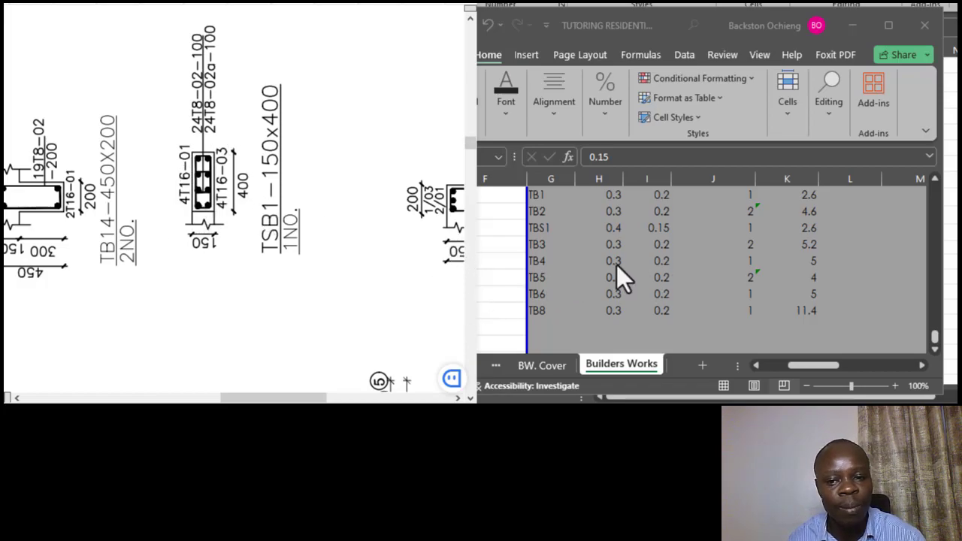
click(647, 272)
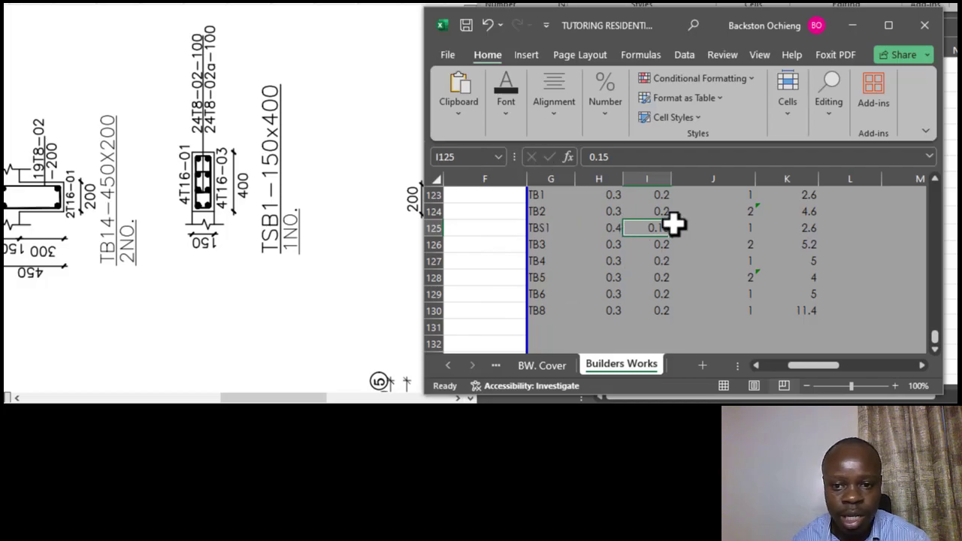
click(684, 260)
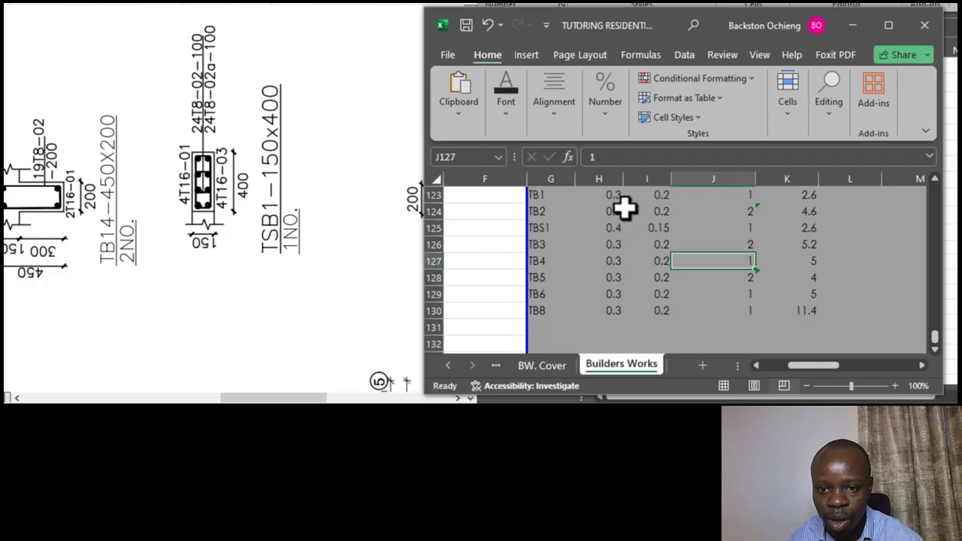
click(652, 230)
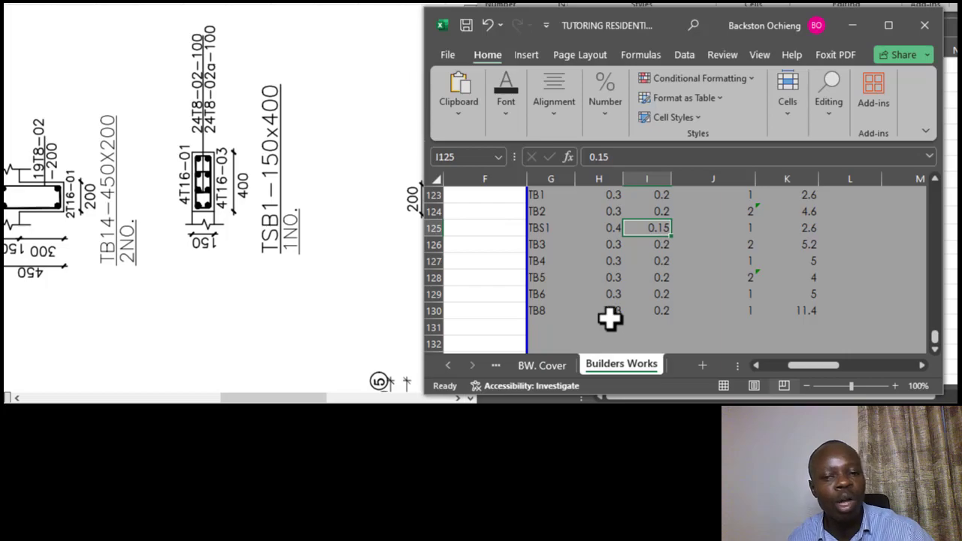
Step: Mark the TBS1 row with an X in its Volume cell
click(845, 226)
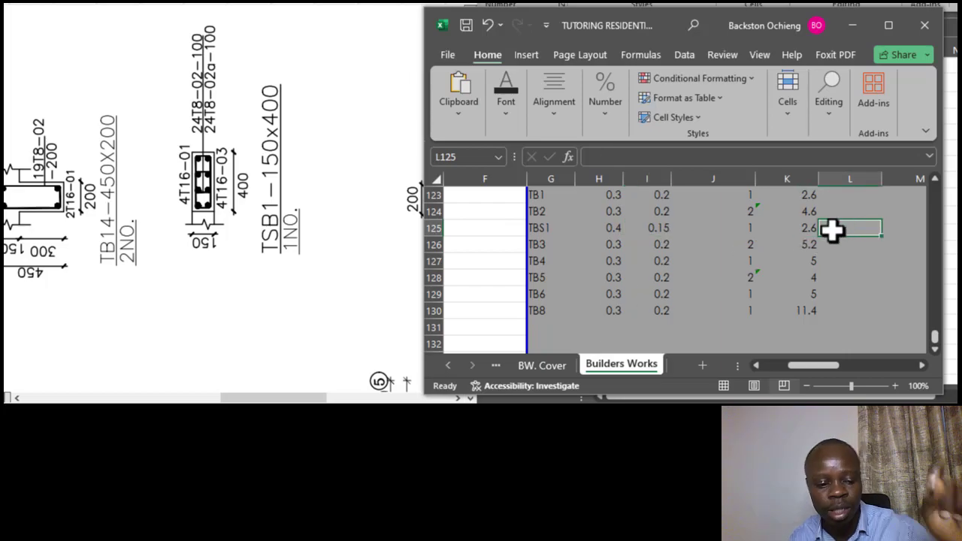
scroll(827, 225, up, 5)
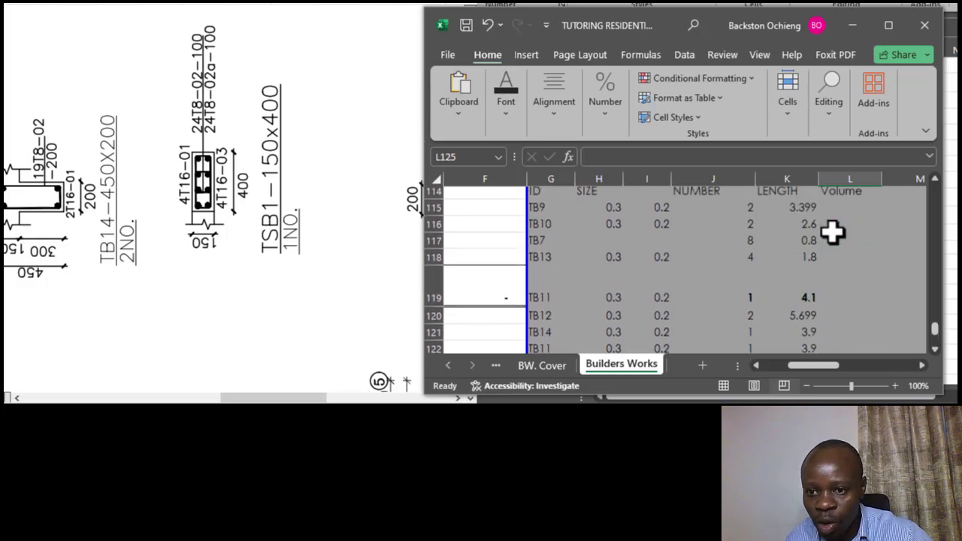
scroll(833, 233, down, 2)
scroll(833, 233, down, 2)
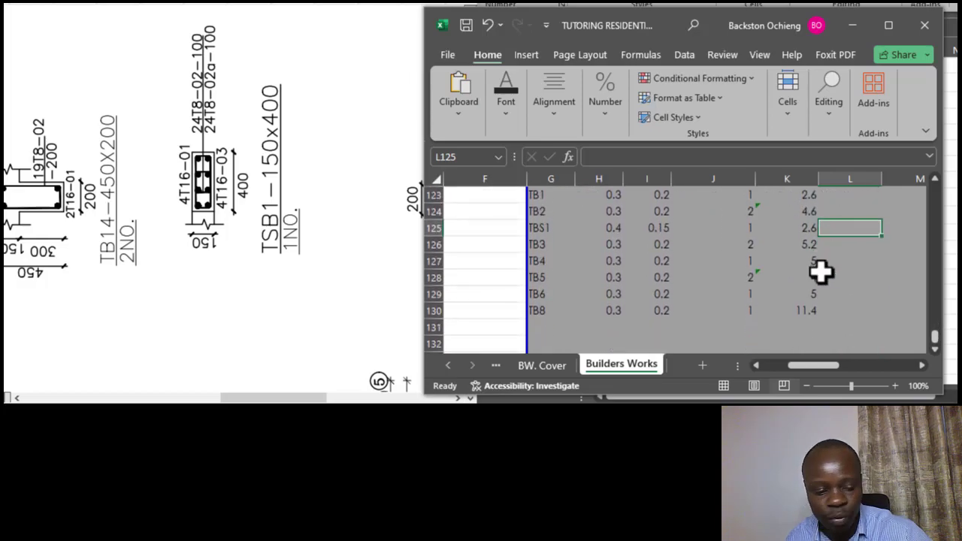
text(XX)
click(828, 256)
click(843, 228)
click(787, 275)
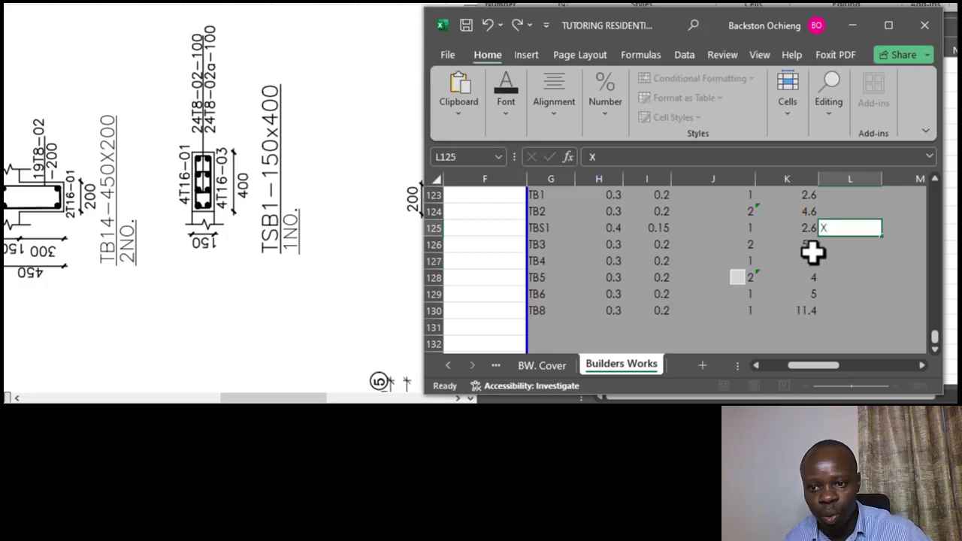
Step: Compare the TBS1 row's size in the Excel beam schedule with the TSB1 and TB14 sections in the structural drawings
click(830, 228)
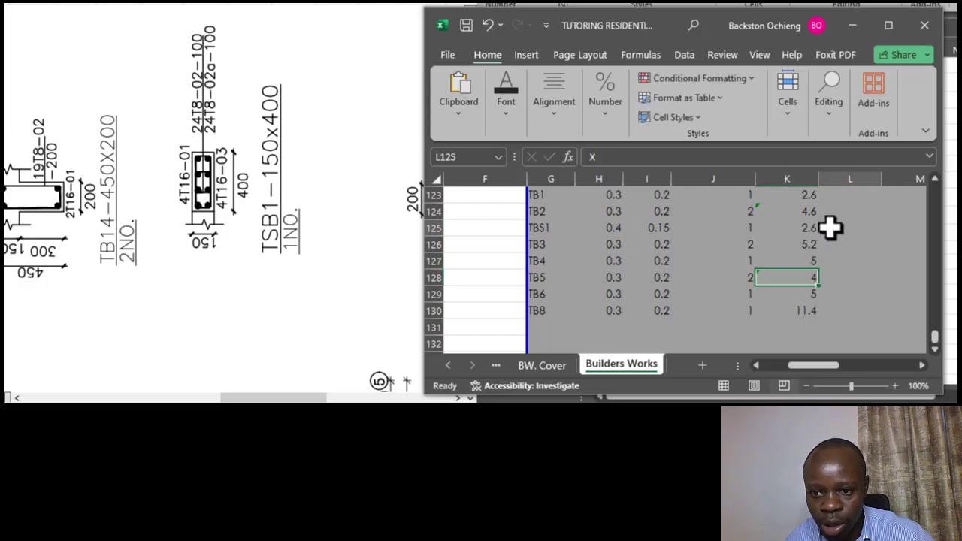
click(538, 222)
click(611, 228)
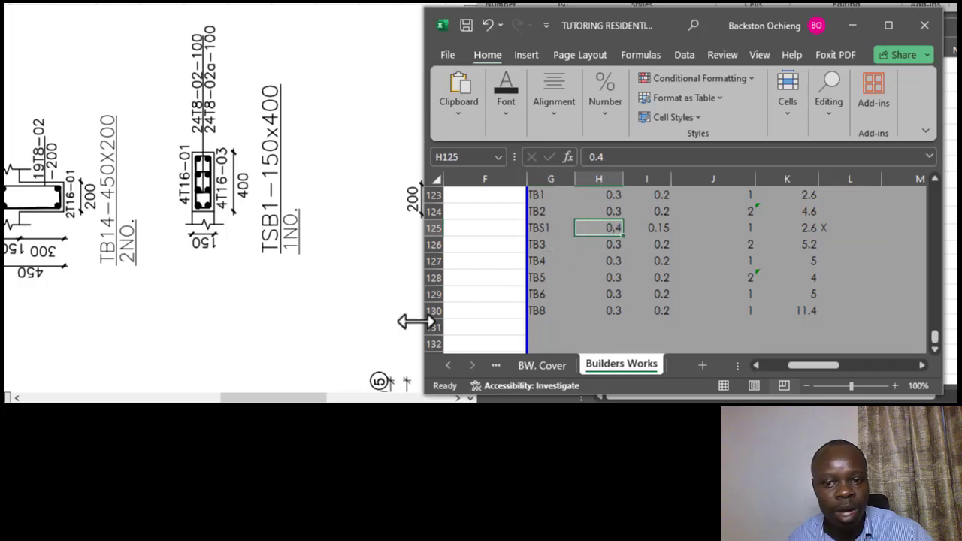
scroll(211, 217, down, 3)
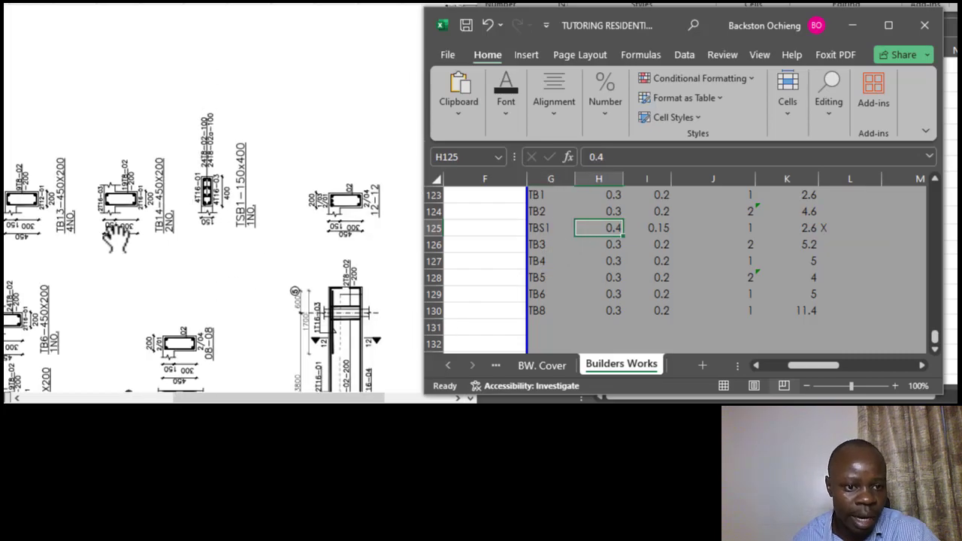
scroll(82, 218, up, 3)
scroll(147, 192, down, 1)
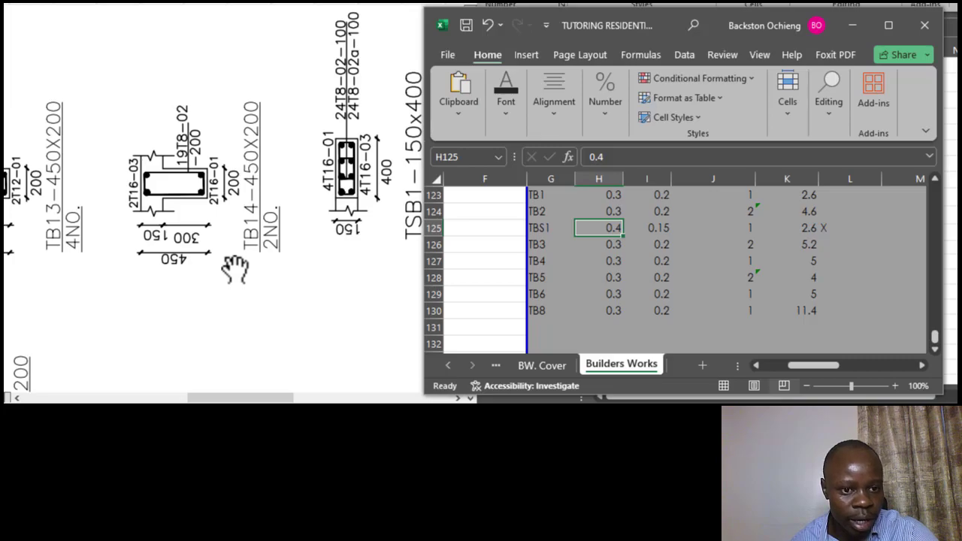
click(718, 277)
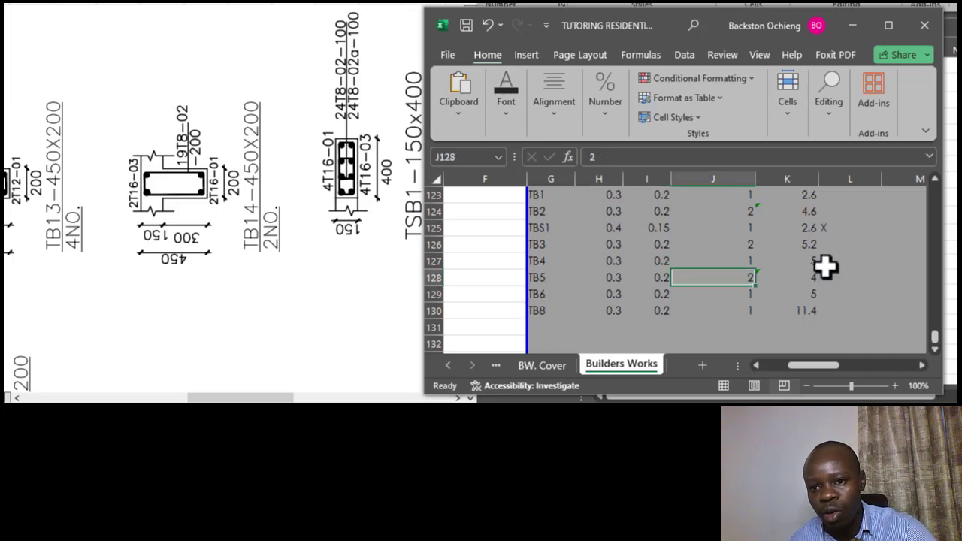
scroll(616, 275, up, 1)
scroll(629, 275, down, 1)
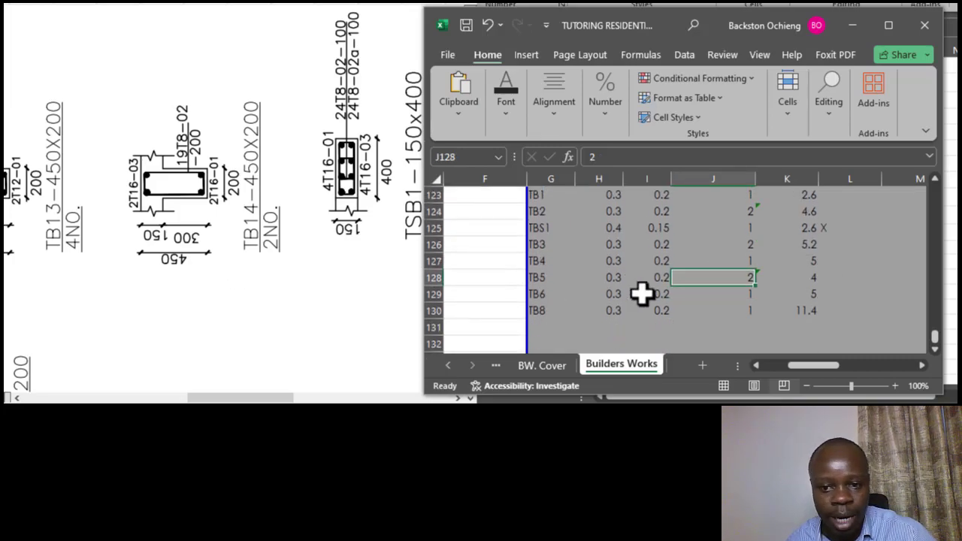
Step: Enter =H115*I115*K115*J115 in TB9's Volume cell to multiply its two size values, length and number
scroll(726, 270, up, 4)
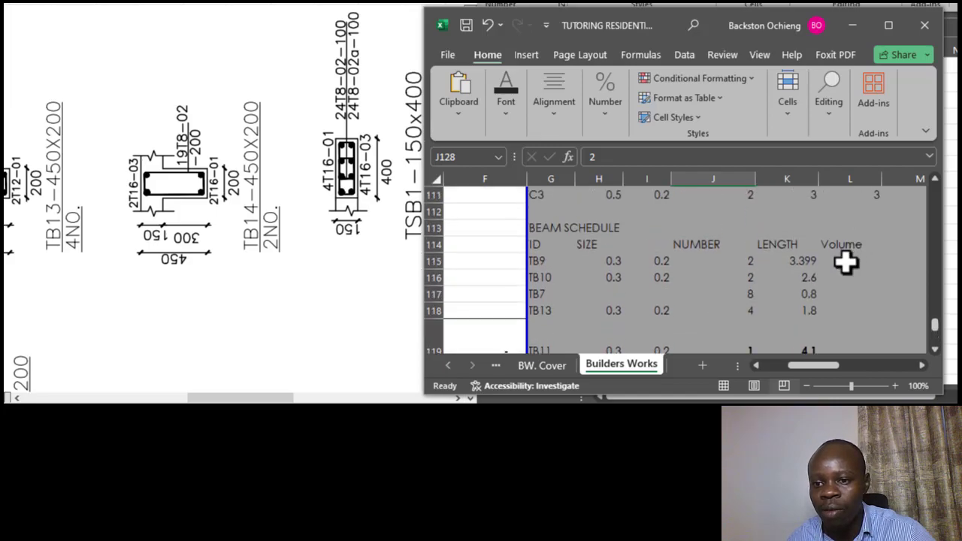
click(845, 259)
text(=)
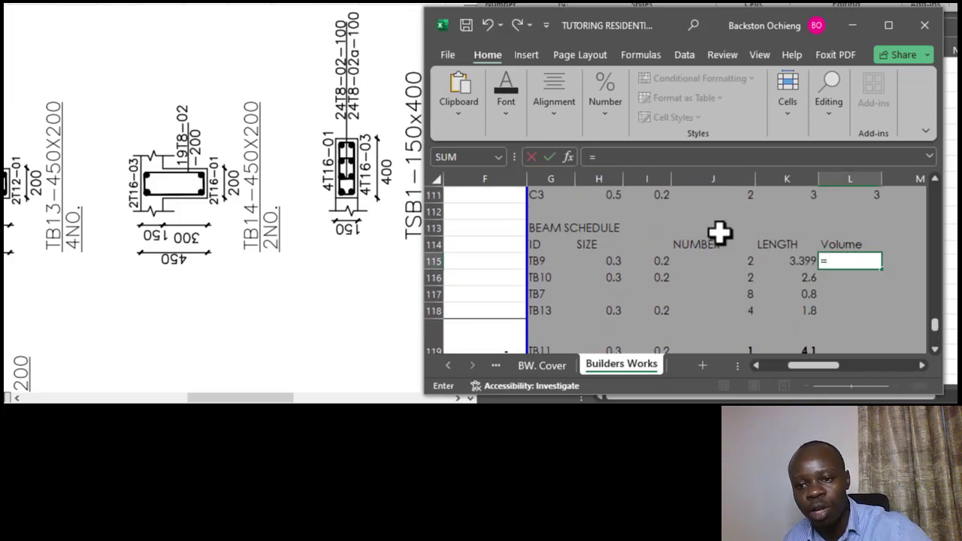
click(607, 260)
text(*)
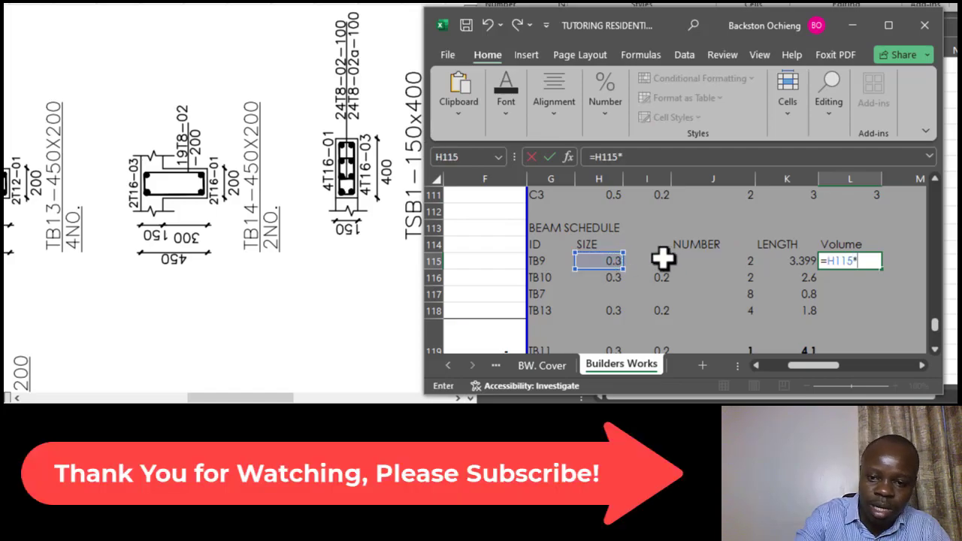
click(653, 260)
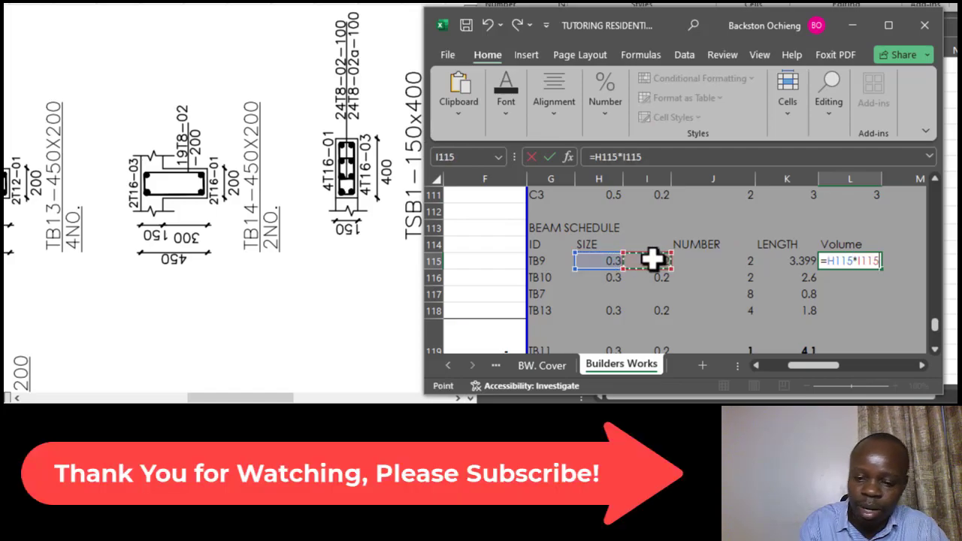
text(*)
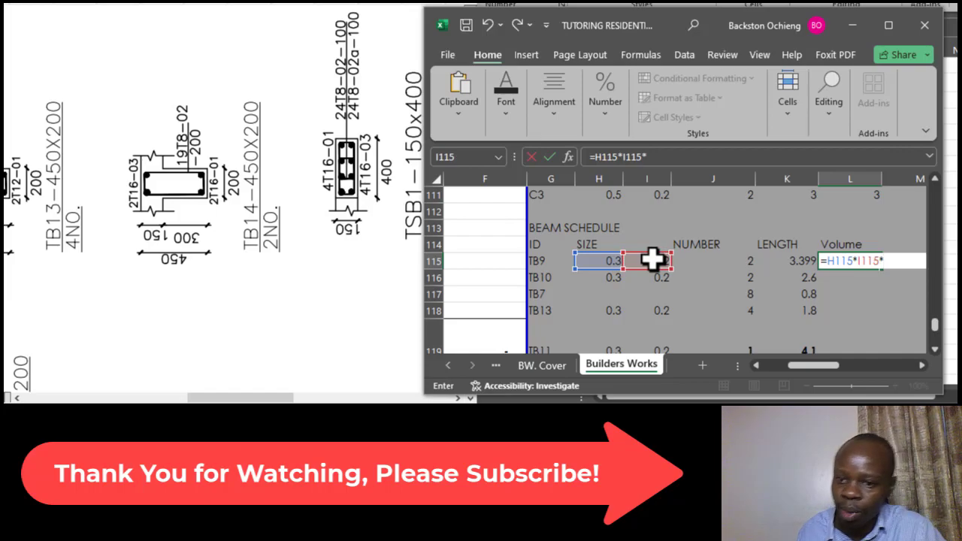
click(789, 261)
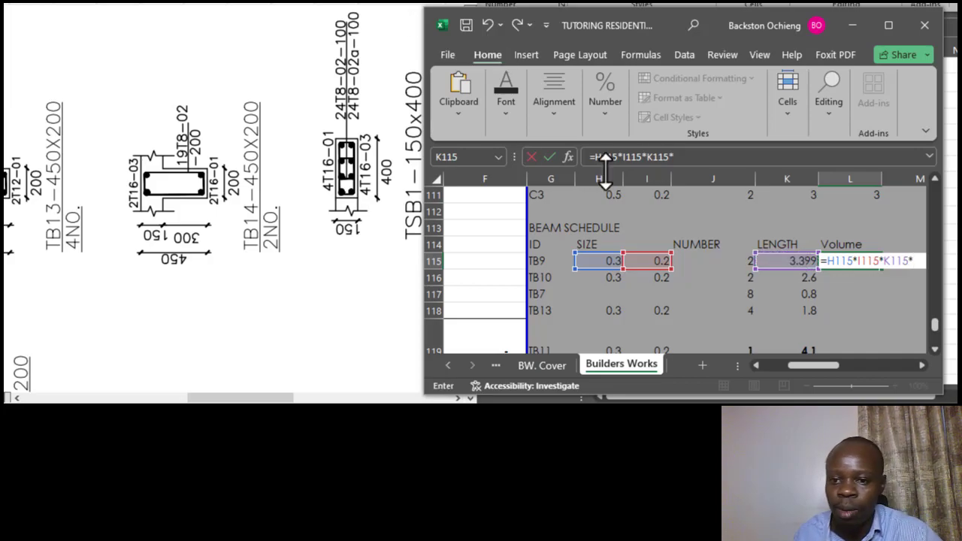
click(741, 264)
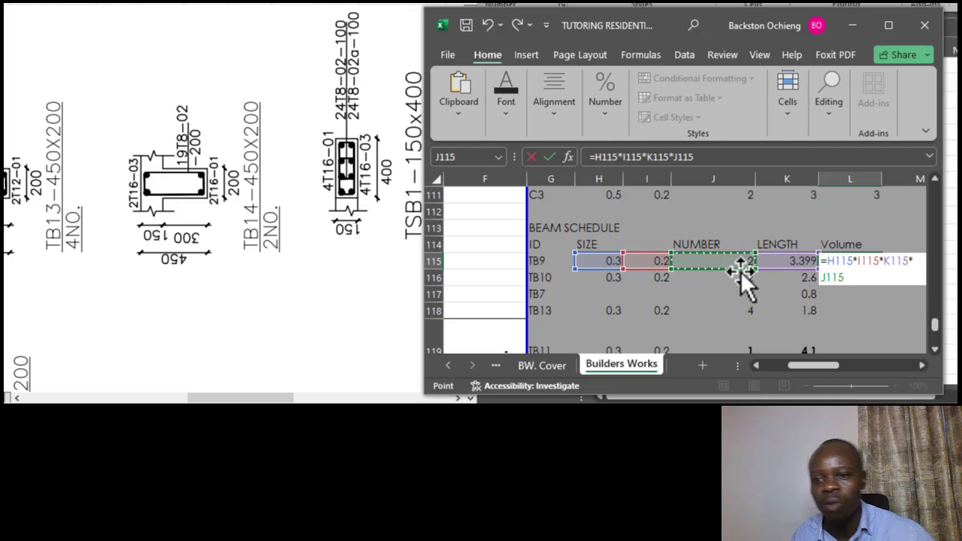
key(Return)
click(852, 261)
click(695, 157)
click(808, 278)
click(872, 260)
drag(880, 272, 882, 325)
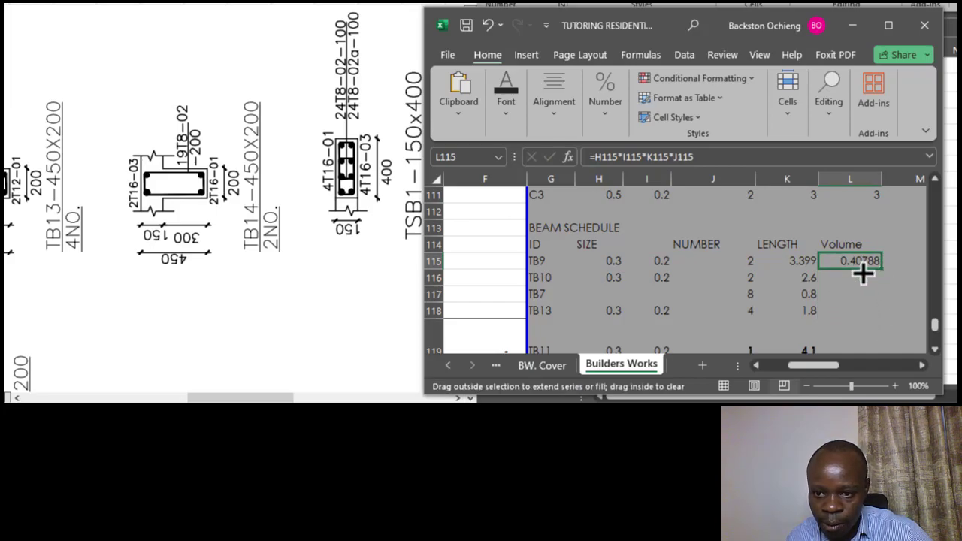
drag(862, 274, 862, 275)
Step: Look up beam TB7 in the structural drawings and fill its empty size cells in the Excel schedule with 0.3 and 0.2
click(548, 291)
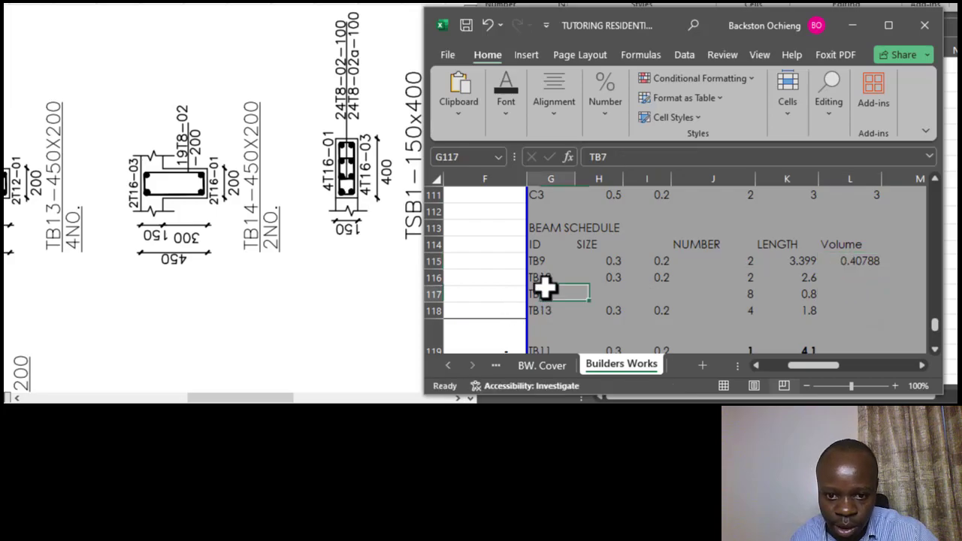
click(606, 288)
scroll(175, 177, down, 3)
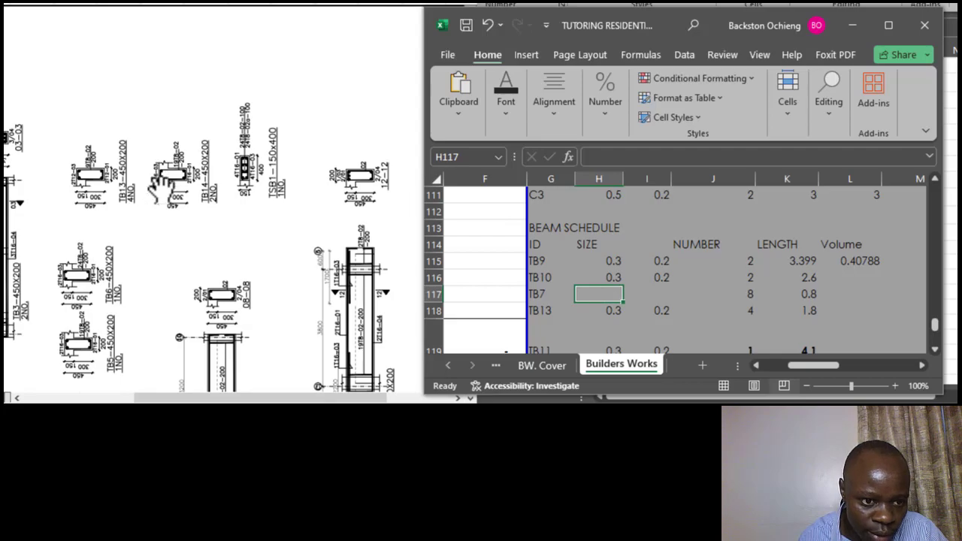
drag(241, 398, 186, 402)
scroll(143, 196, down, 3)
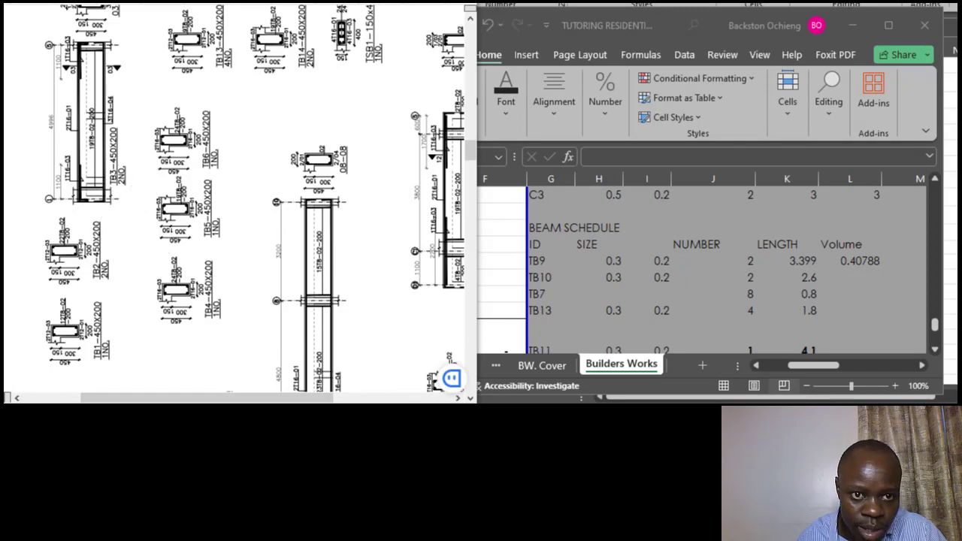
drag(459, 388, 388, 87)
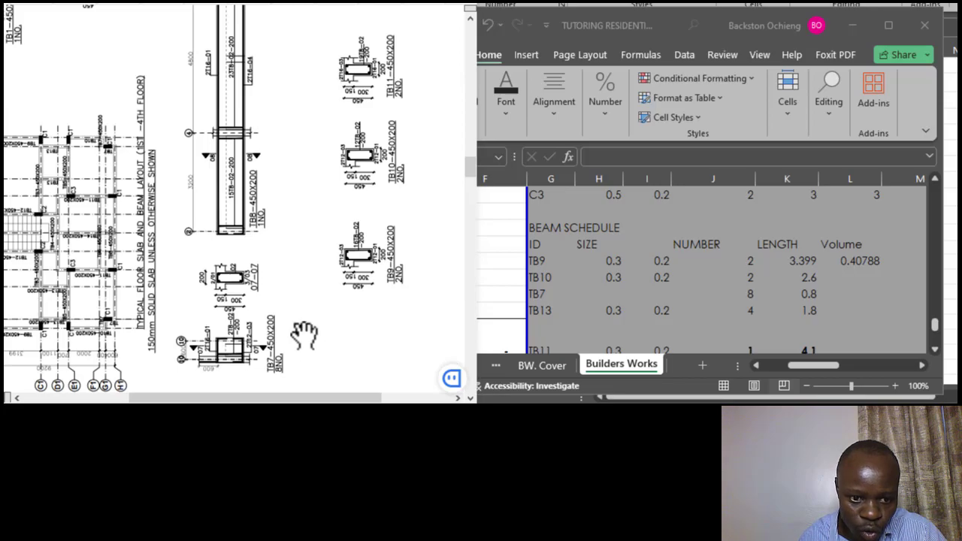
click(611, 294)
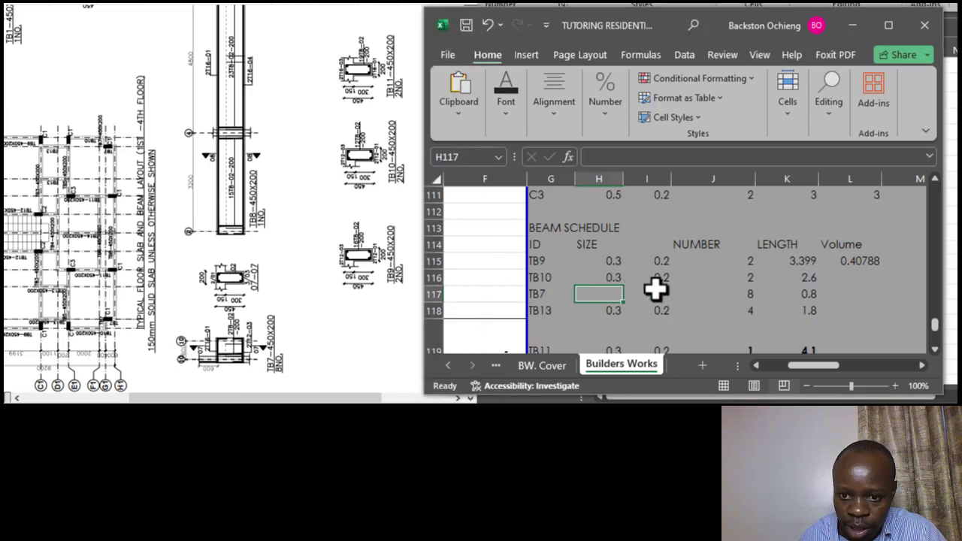
text(0.)
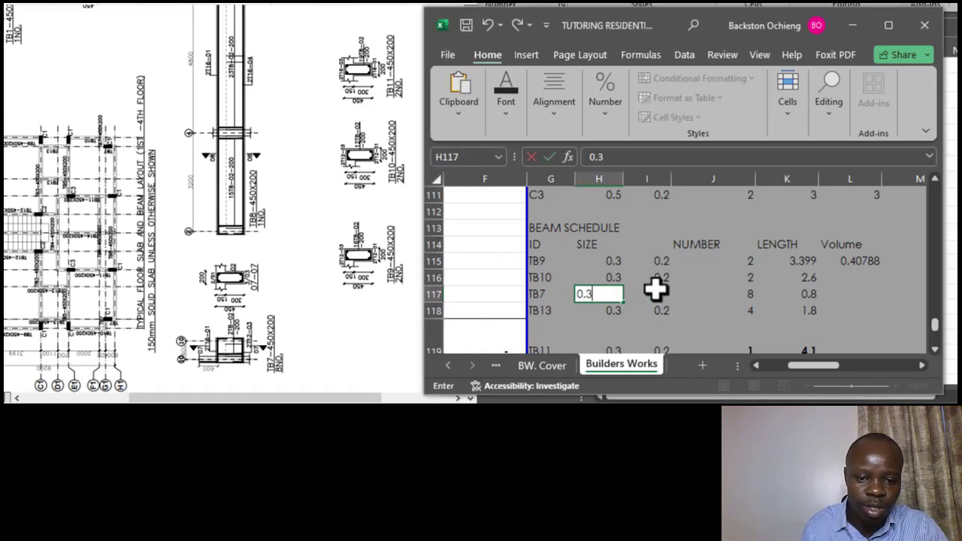
text(3)
click(659, 291)
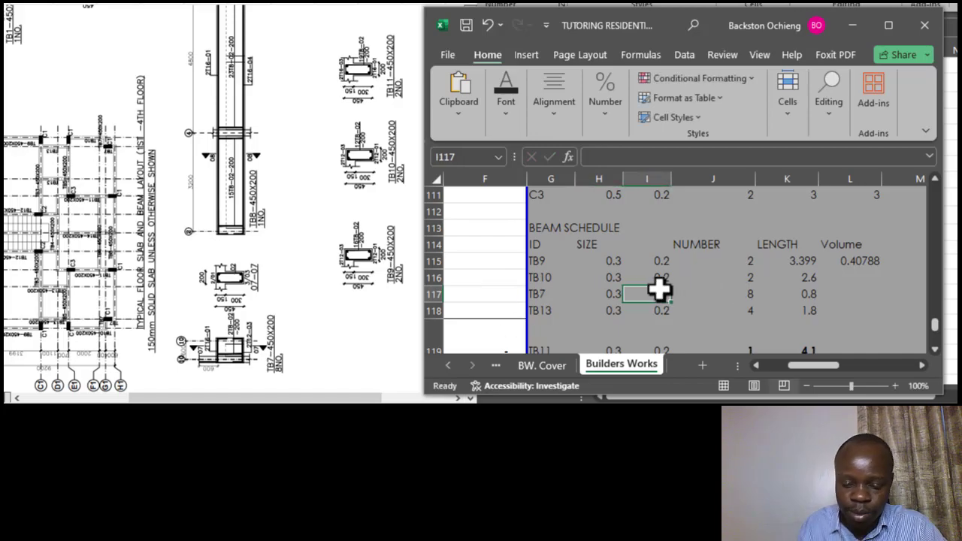
text(0.2)
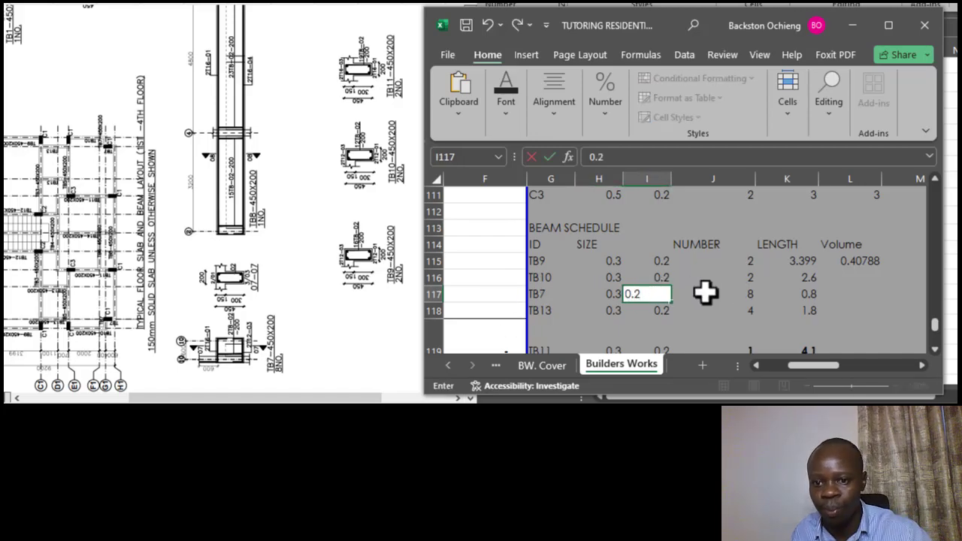
click(706, 294)
Step: Fill TB9's volume formula down the Volume column through the TB2 row, stopping before TBS1
click(864, 262)
drag(882, 269, 882, 314)
scroll(794, 299, down, 1)
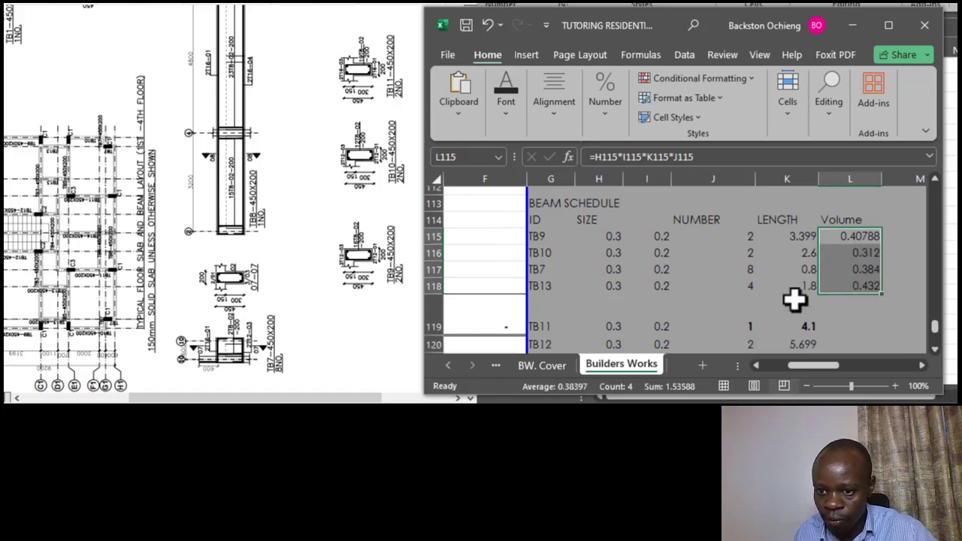
scroll(797, 297, down, 1)
drag(883, 223, 881, 342)
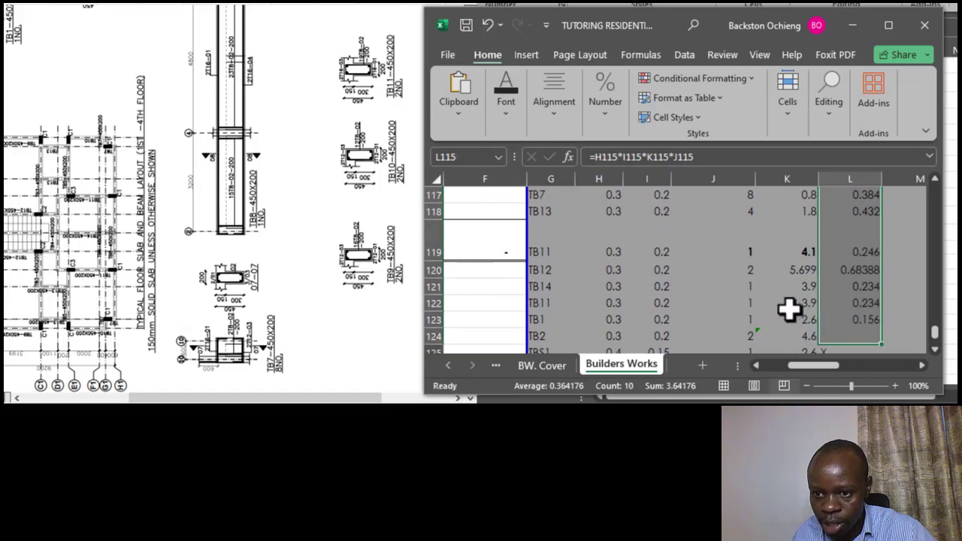
Step: Copy TB2's volume formula to TB3, skipping TBS1, fill it down through TB8, and check TB4's formula references
scroll(790, 285, down, 2)
click(839, 246)
click(852, 210)
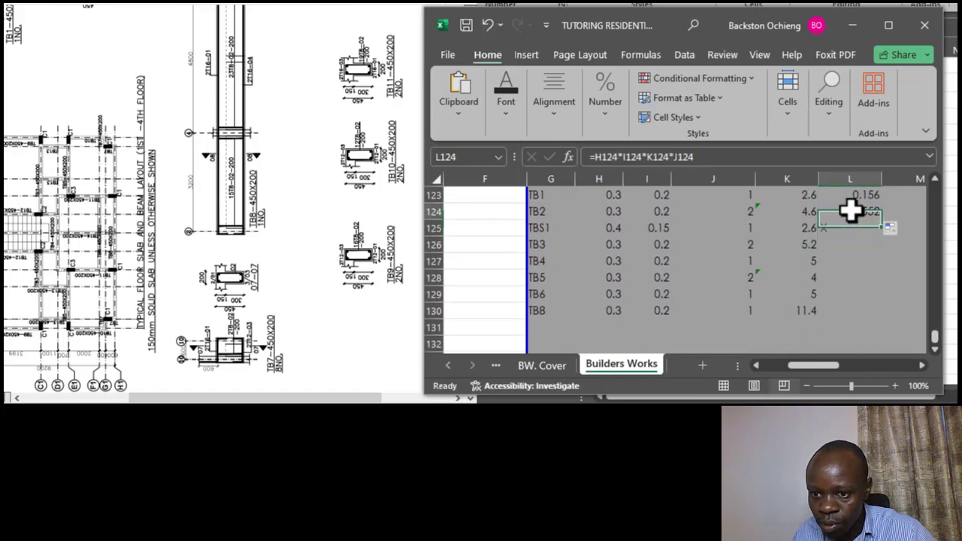
key(ctrl+c)
click(855, 242)
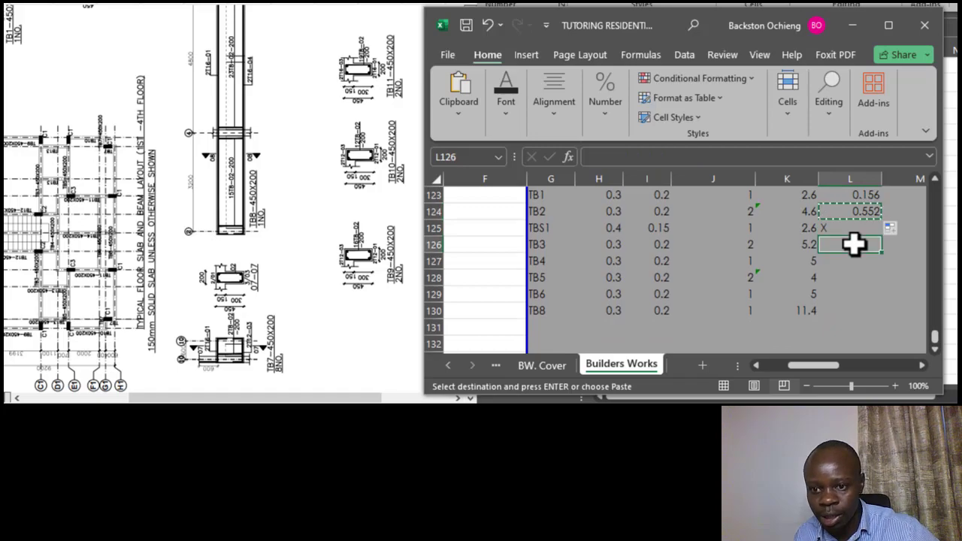
key(ctrl+v)
drag(773, 256, 861, 251)
click(876, 248)
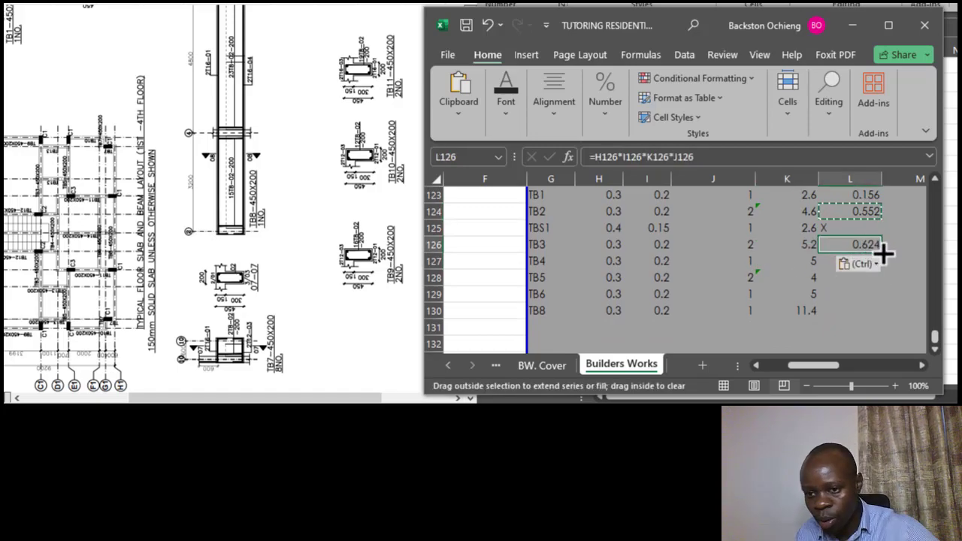
drag(883, 254, 889, 320)
click(809, 283)
click(871, 266)
click(721, 156)
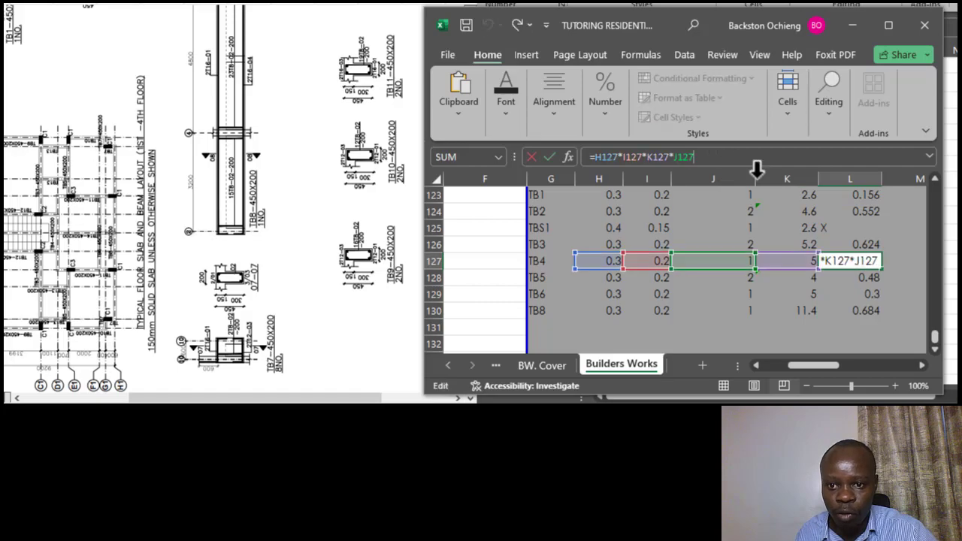
click(741, 278)
Step: Total the beam volumes below the TB8 row with =SUM(L126:L130,L115:L124), leaving out the TBS1 row
click(871, 327)
text(=SUM()
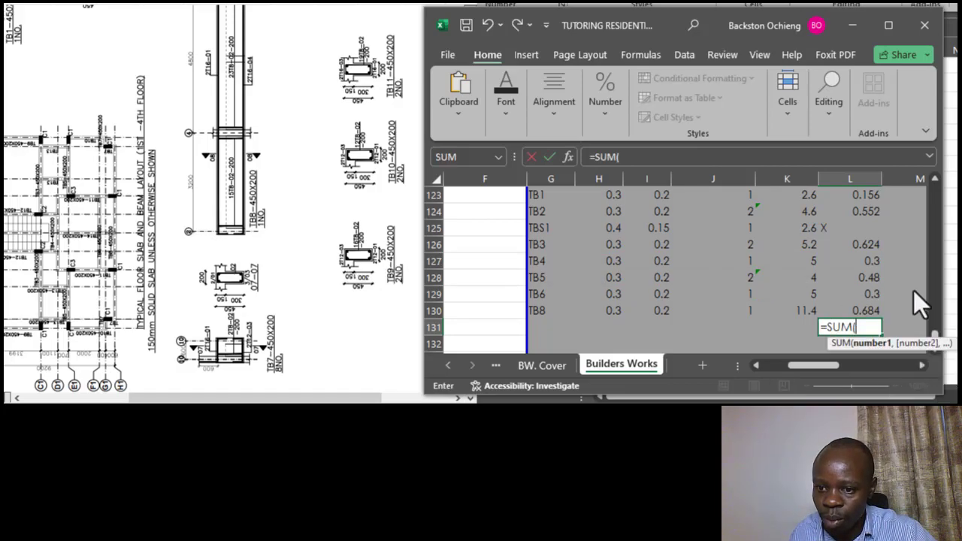
double_click(914, 291)
drag(872, 312, 841, 298)
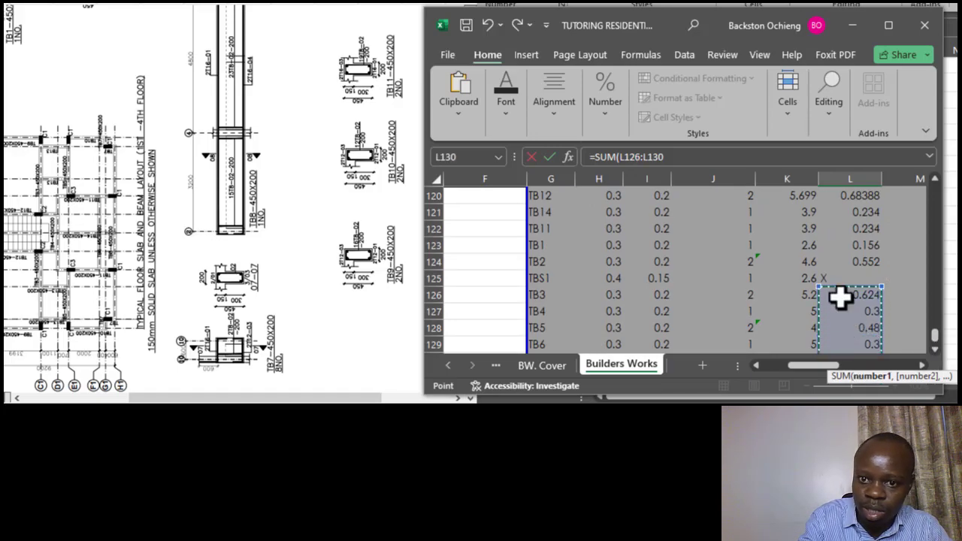
text(+)
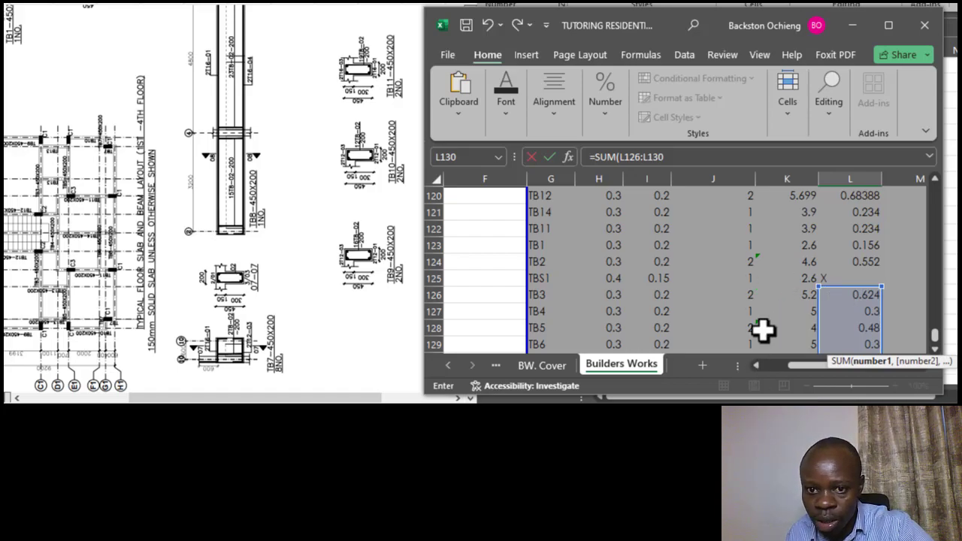
text(,)
click(858, 263)
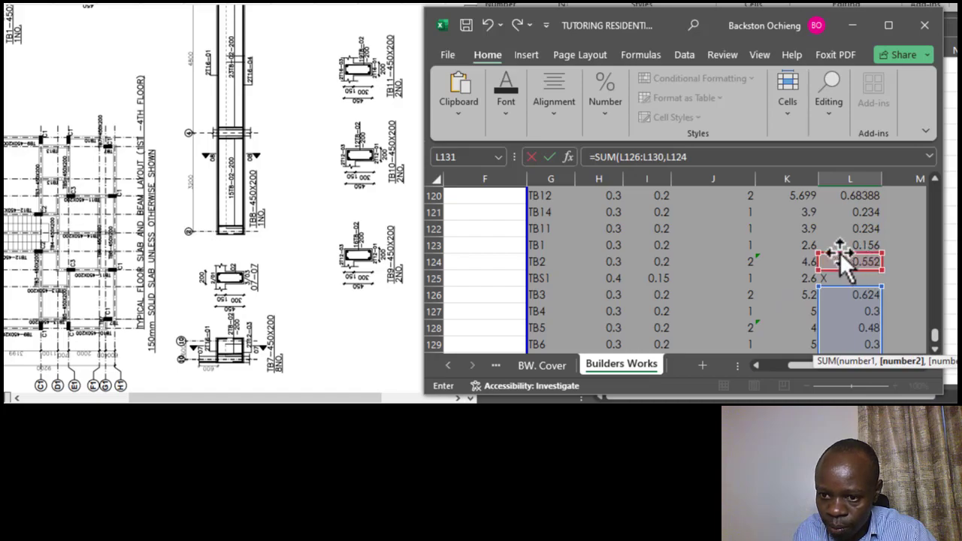
drag(821, 253, 834, 196)
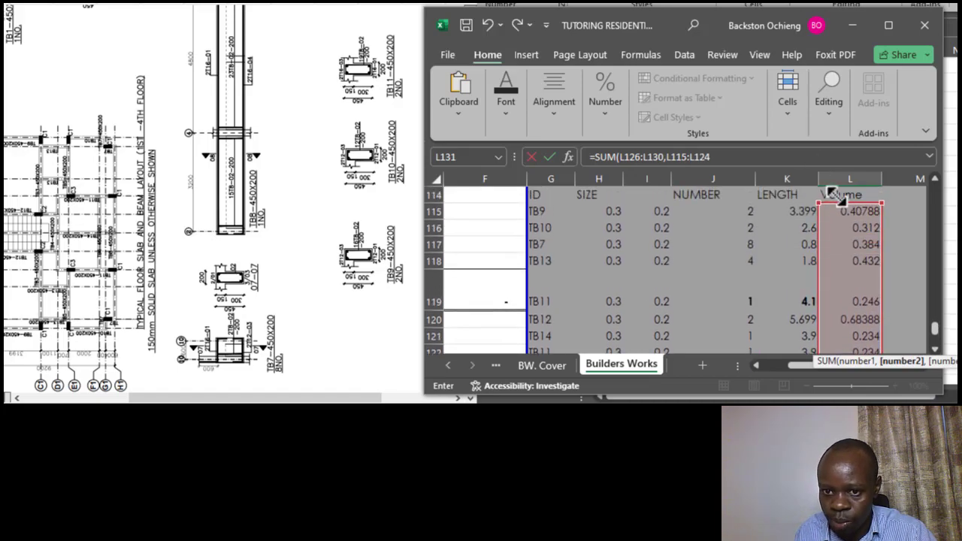
key(Return)
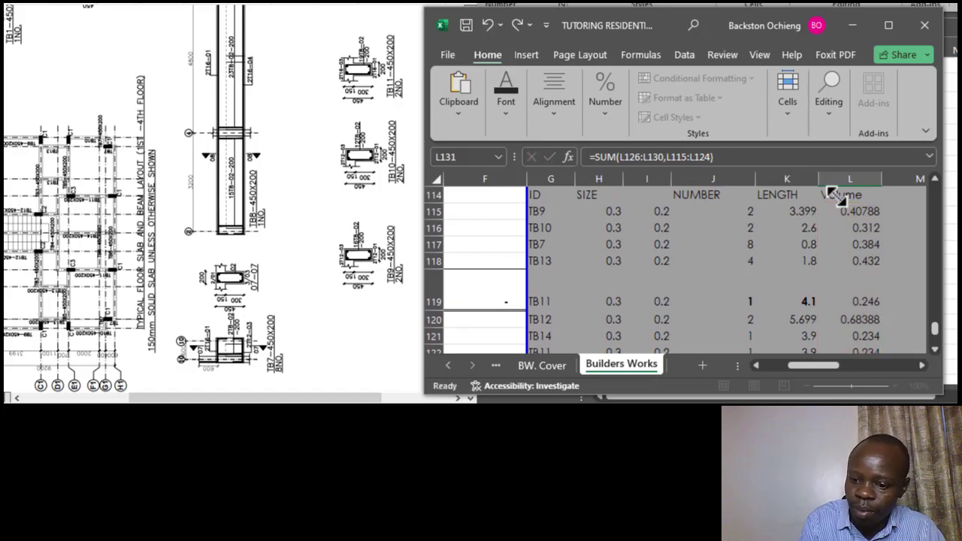
scroll(786, 277, down, 1)
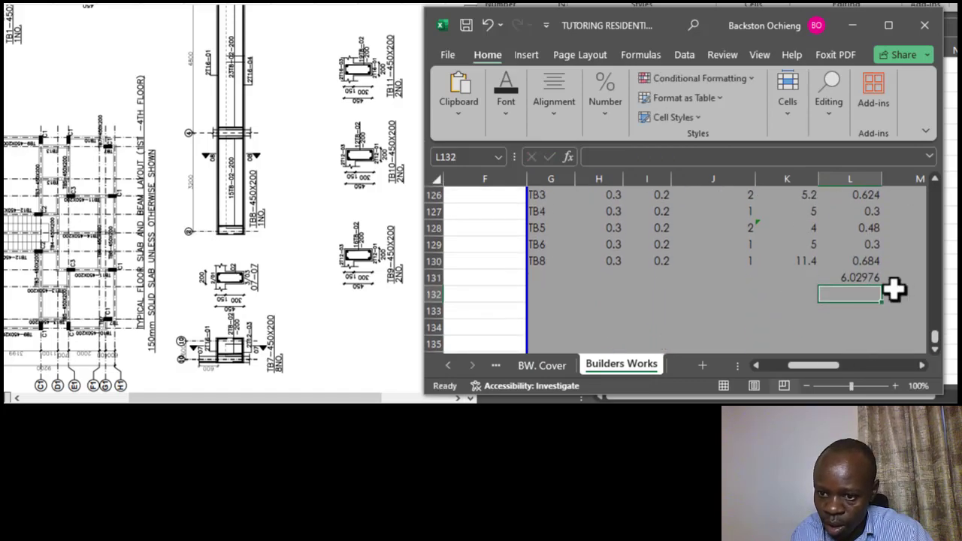
Step: Check which volume cells the total's SUM formula below the TB8 row references
click(855, 275)
click(732, 163)
scroll(767, 266, up, 2)
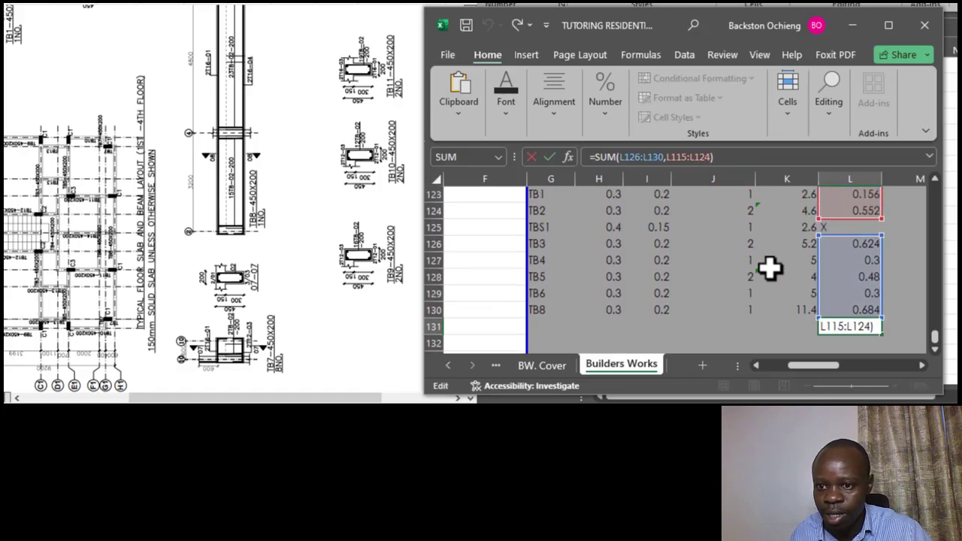
drag(741, 295, 741, 311)
scroll(753, 278, down, 1)
Step: Select the volumes in L126:L130 together with L115:L124 and compare their sum with the total in L131
drag(850, 248, 830, 305)
scroll(831, 306, up, 2)
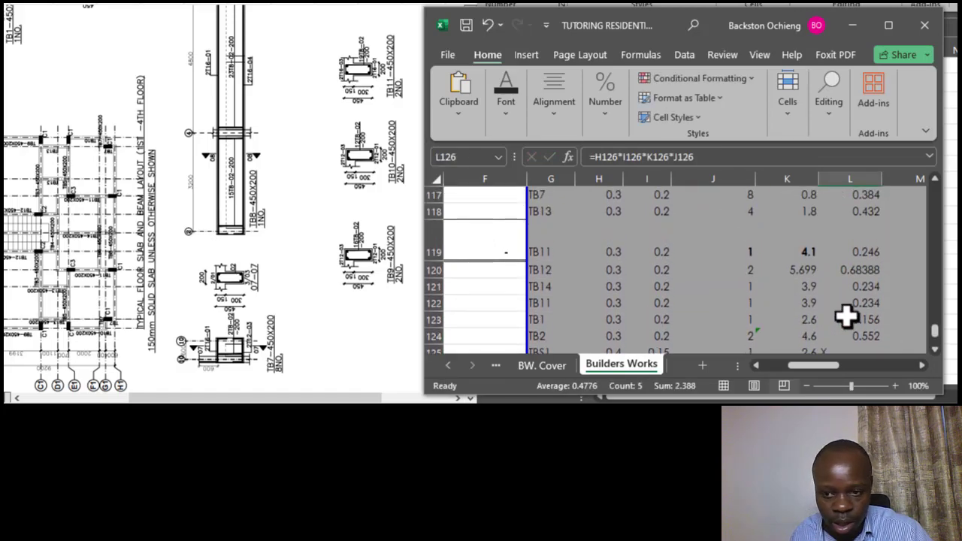
drag(868, 335, 874, 242)
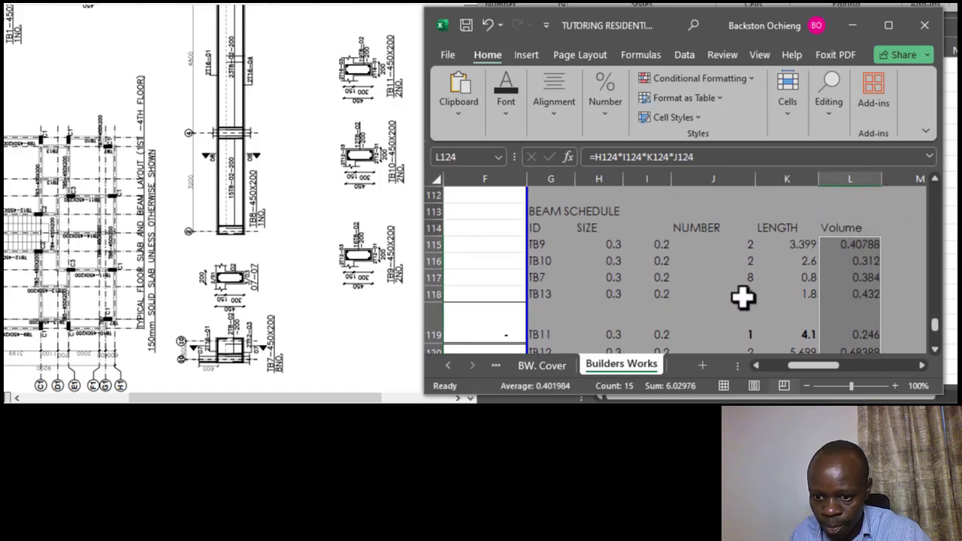
scroll(741, 295, down, 2)
scroll(743, 282, down, 3)
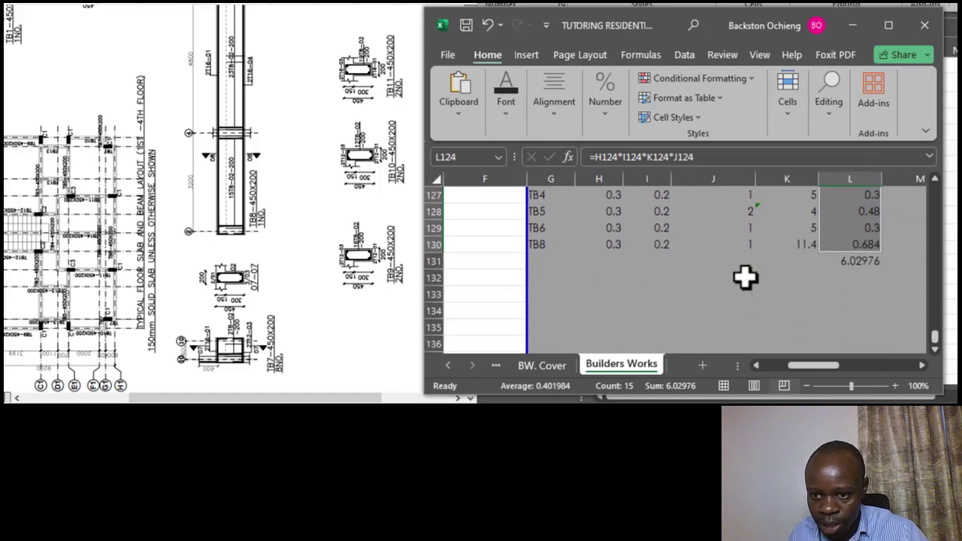
click(877, 260)
click(839, 298)
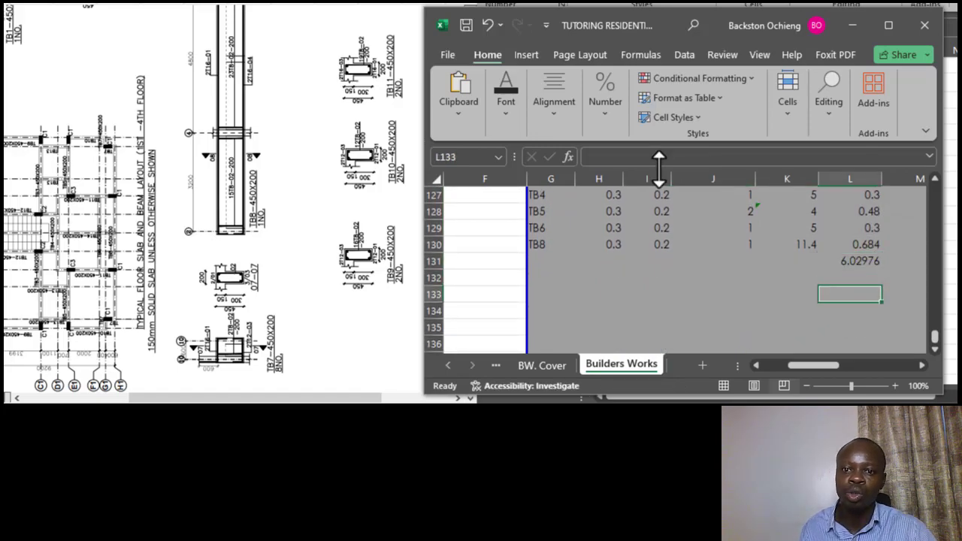
click(872, 259)
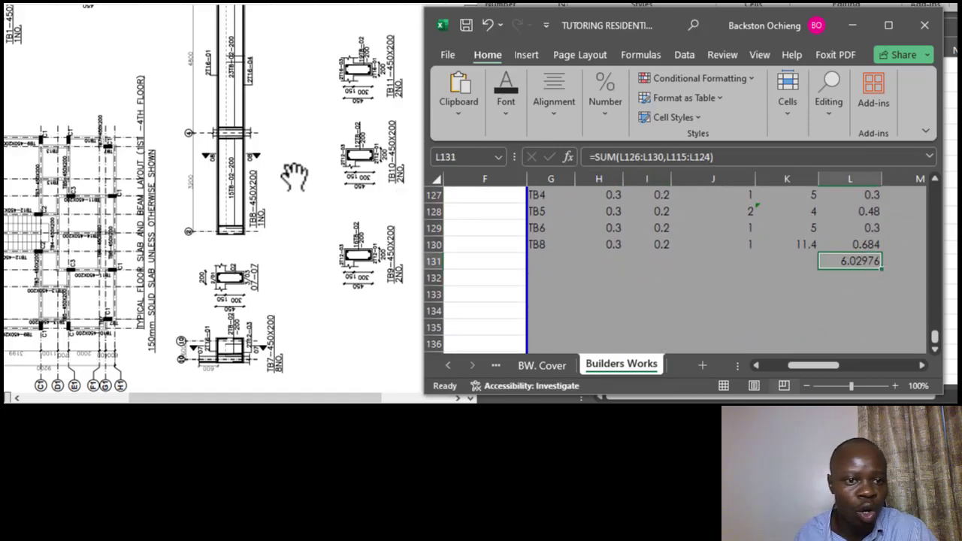
Step: Examine the typical floor slab and beam layout drawing to see which floors the totalled beam volume applies to
scroll(139, 221, down, 2)
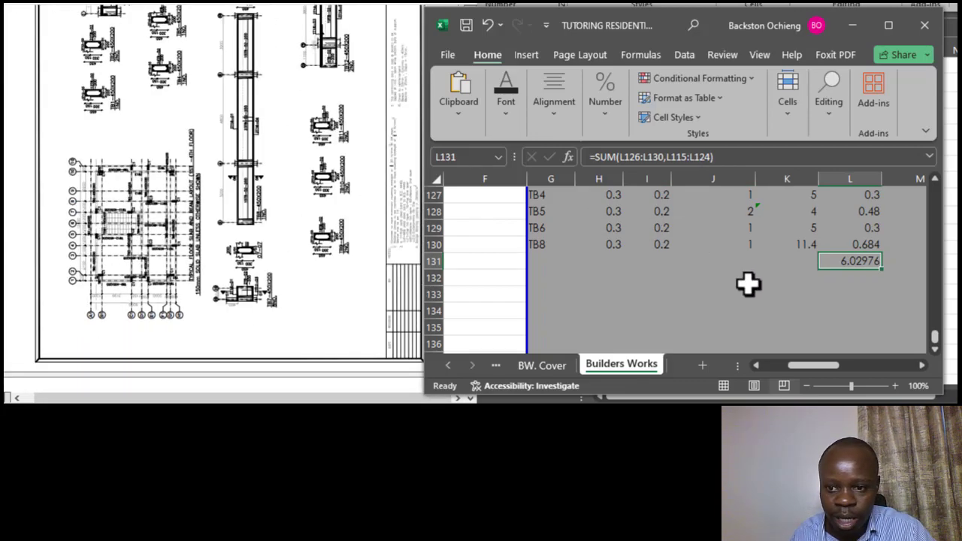
click(748, 275)
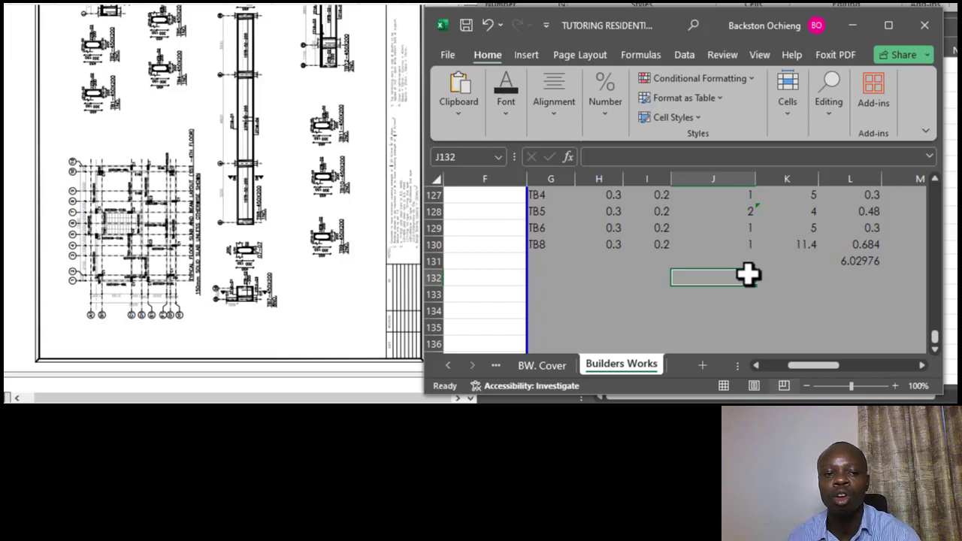
click(851, 260)
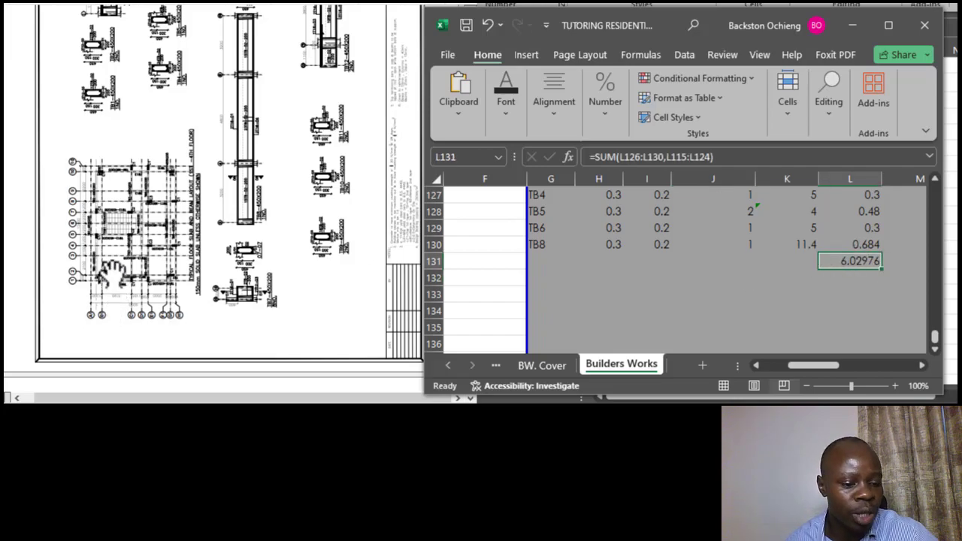
scroll(113, 270, up, 2)
scroll(188, 276, up, 2)
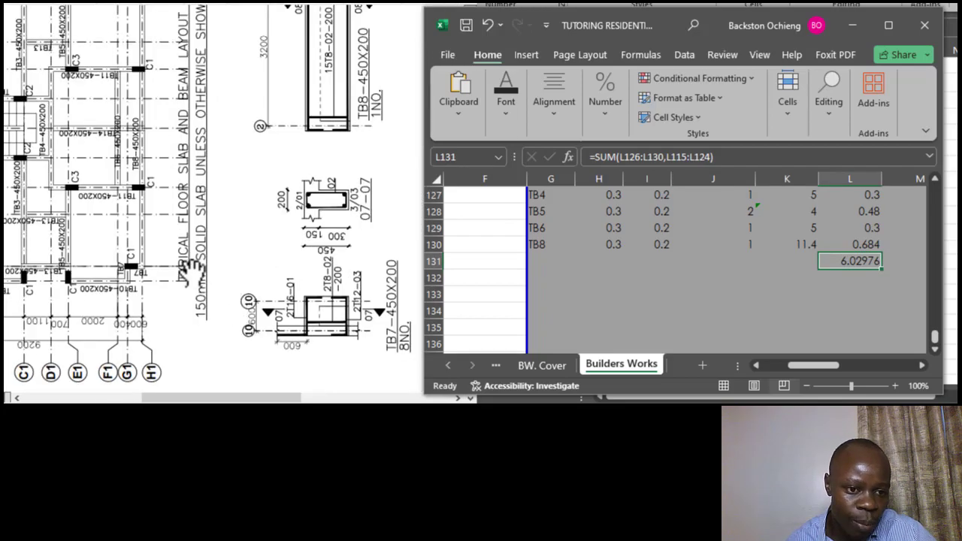
scroll(216, 224, down, 3)
scroll(217, 224, up, 2)
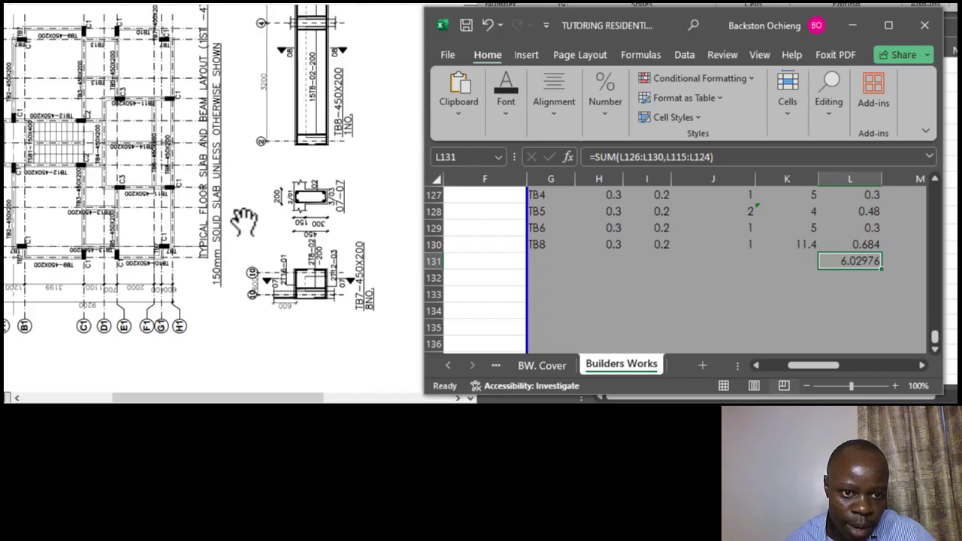
scroll(240, 218, up, 1)
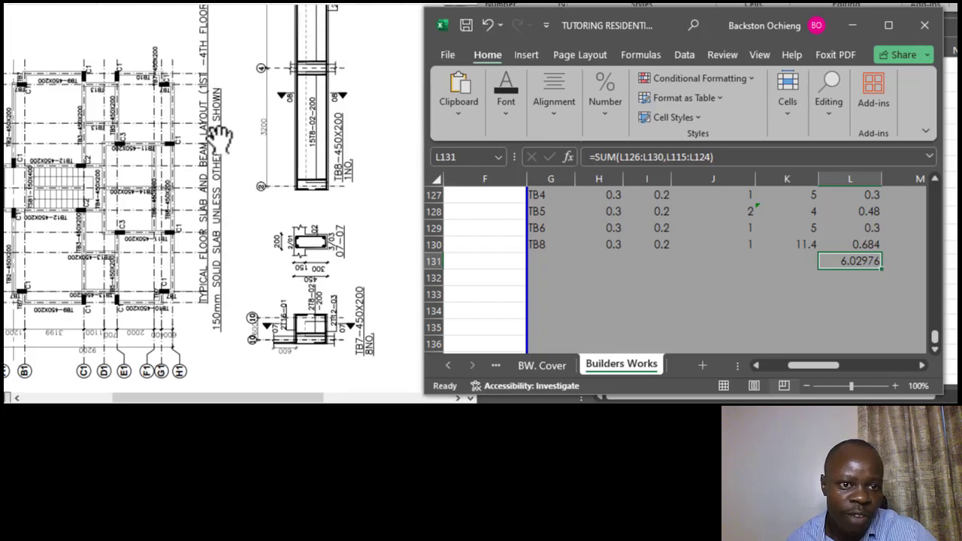
scroll(225, 139, up, 1)
click(748, 275)
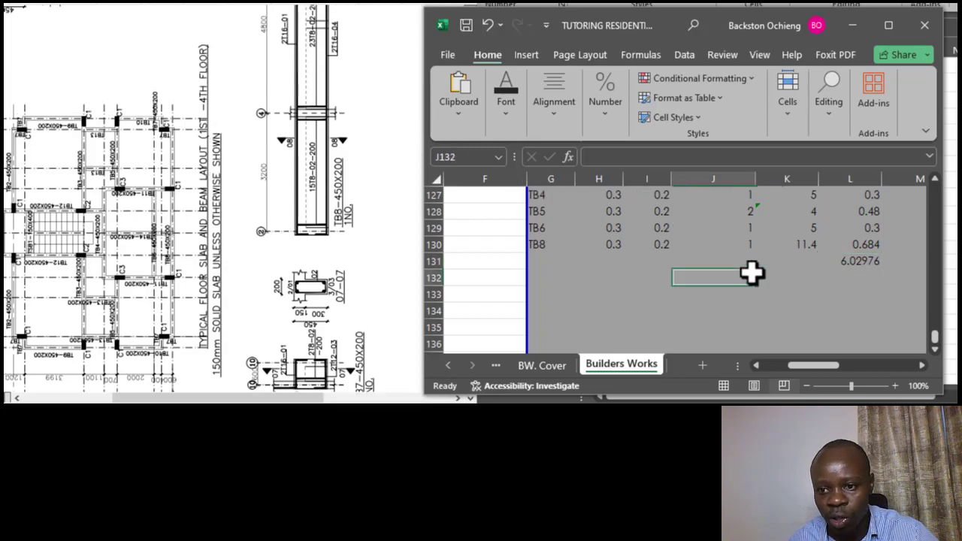
click(854, 260)
scroll(172, 216, down, 2)
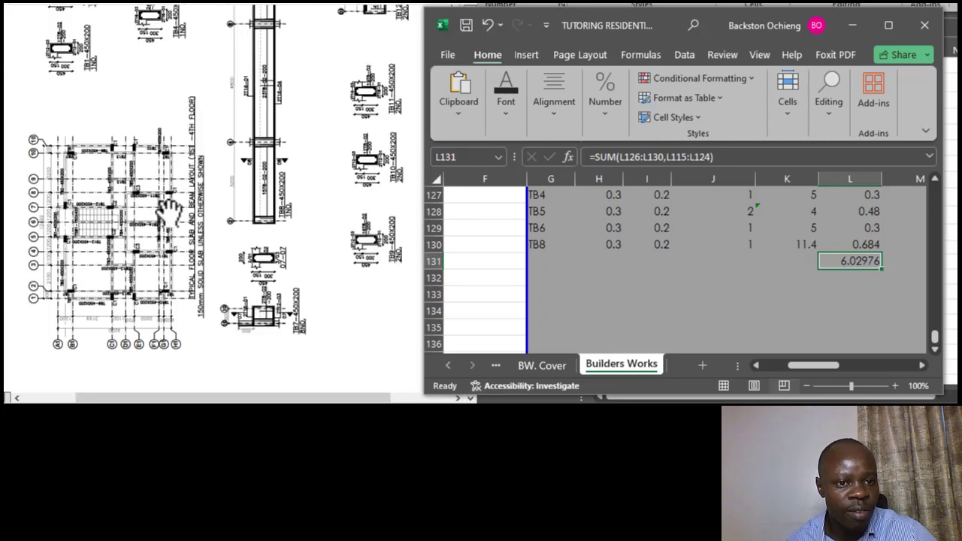
scroll(233, 215, up, 1)
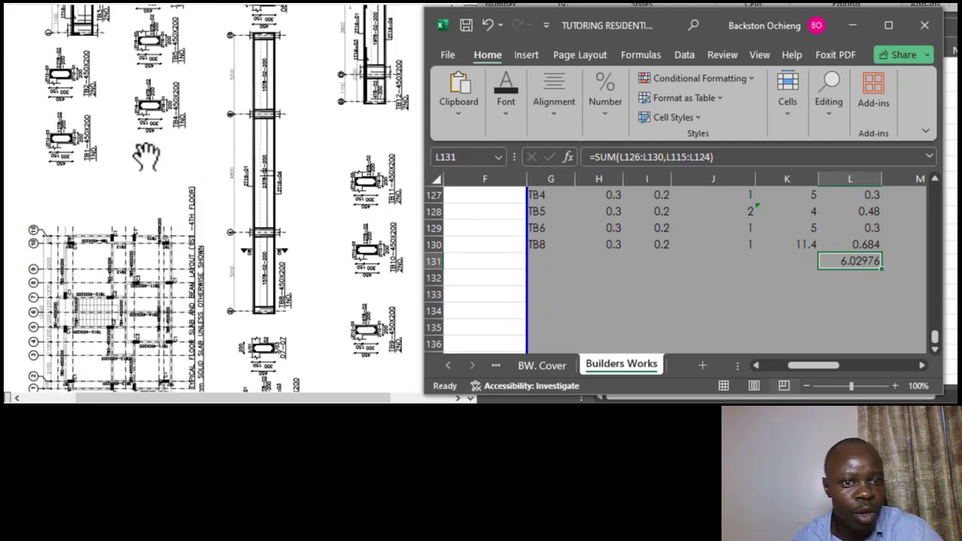
Step: Look through the staircase, roof slab and water tank slab drawings, and return past the typical floor beam layout to the column details
scroll(216, 174, down, 4)
scroll(218, 179, down, 18)
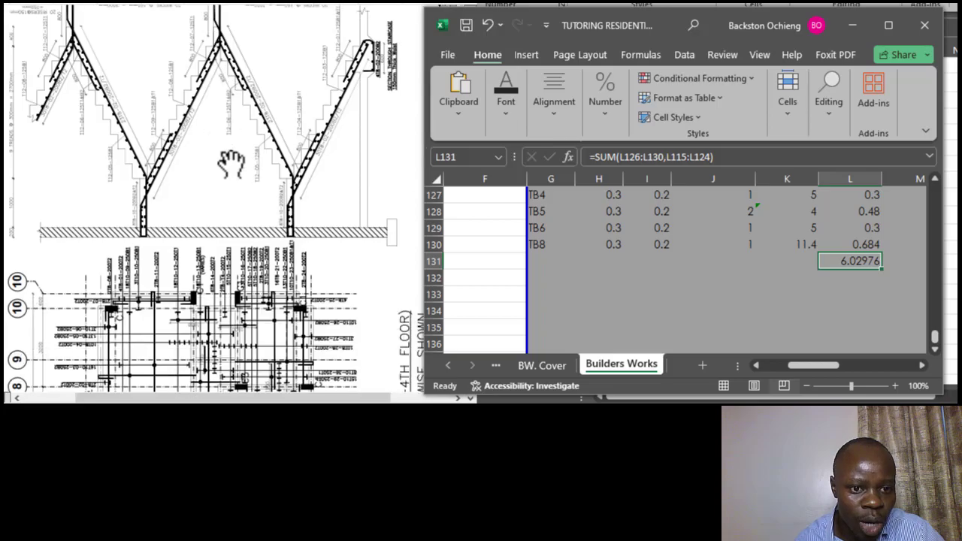
scroll(225, 143, down, 10)
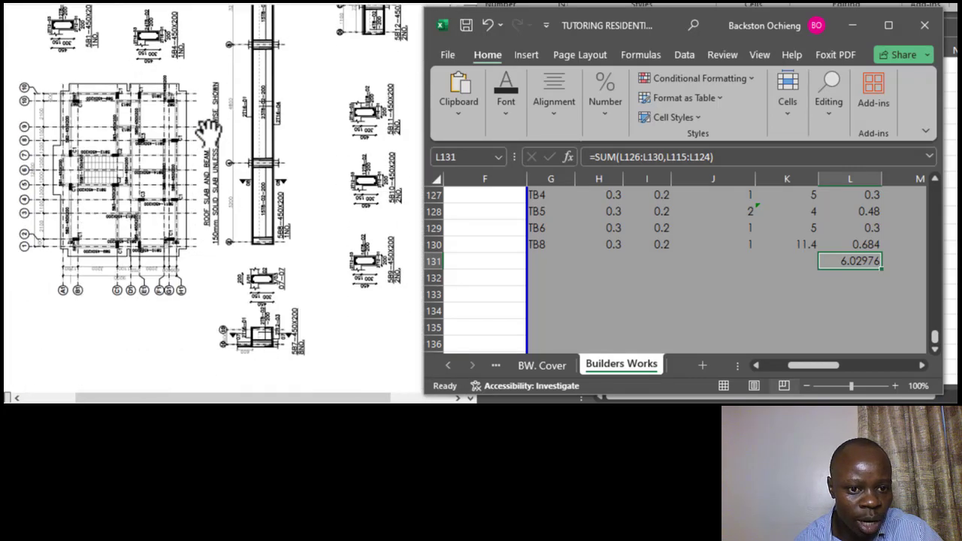
scroll(216, 145, down, 10)
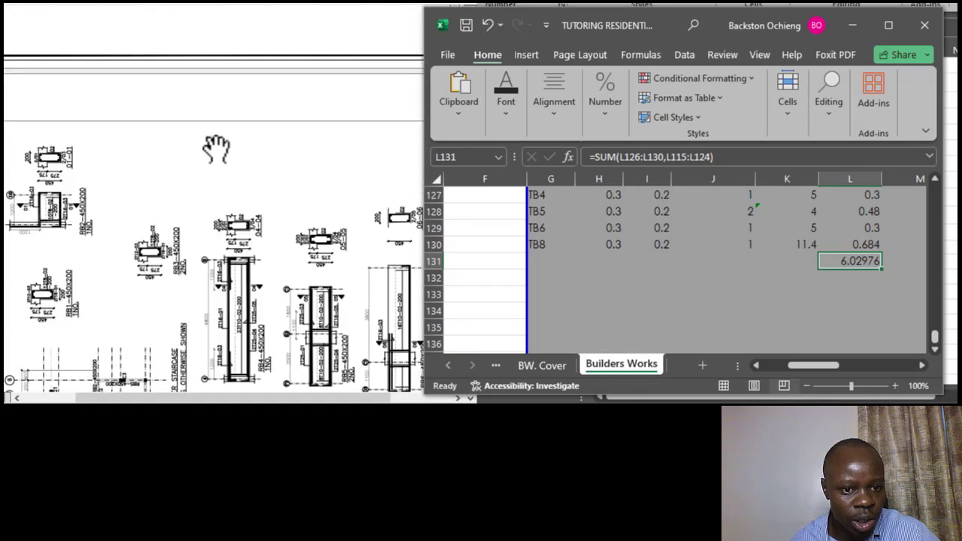
click(863, 262)
scroll(128, 261, up, 3)
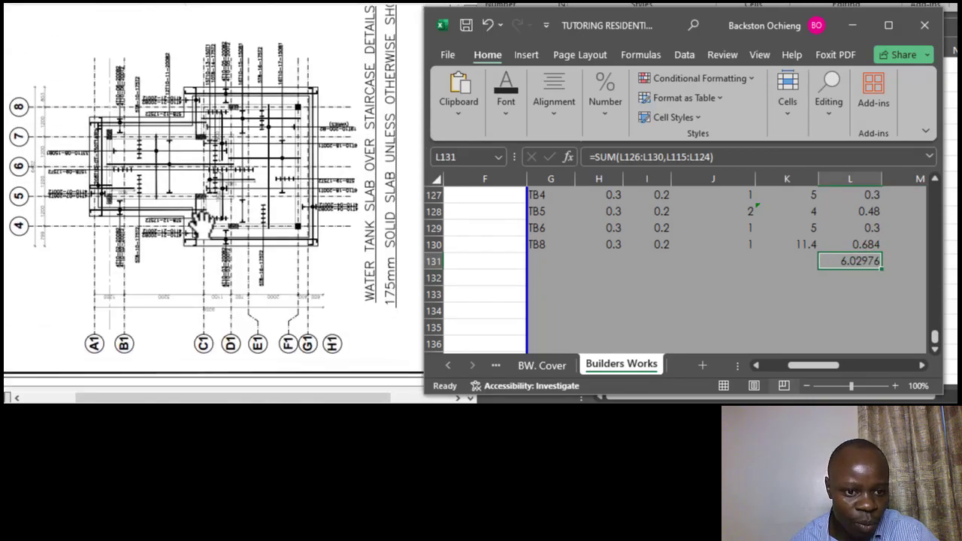
scroll(217, 217, up, 15)
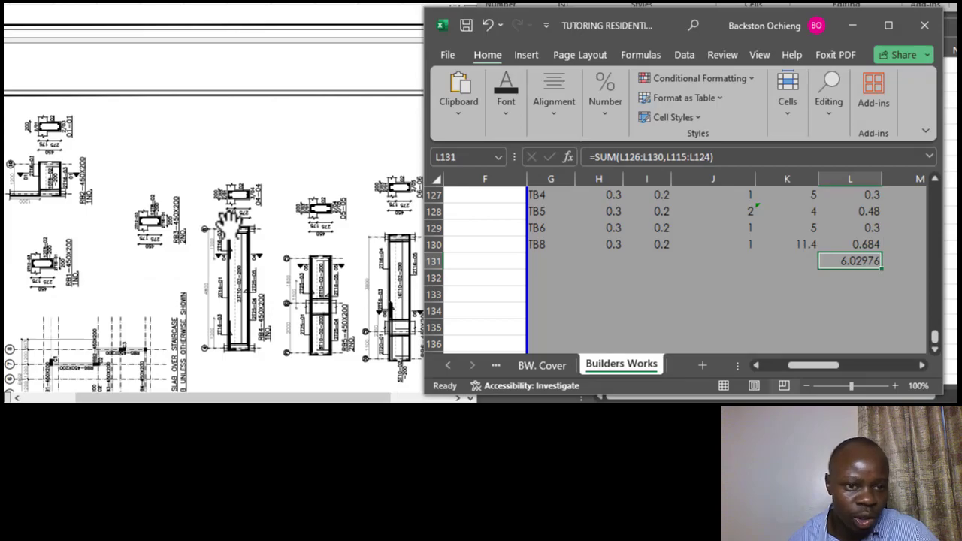
scroll(227, 224, up, 13)
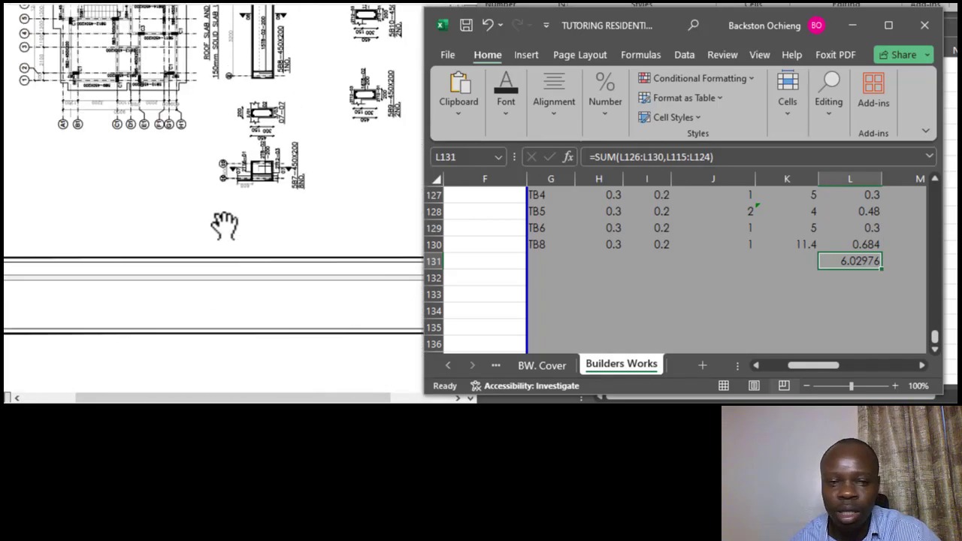
scroll(229, 219, up, 12)
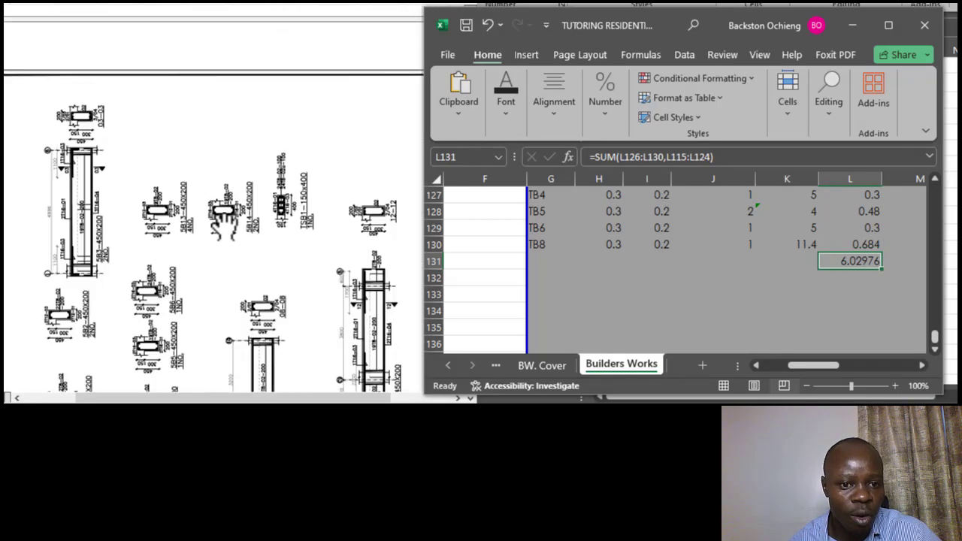
scroll(229, 226, up, 3)
scroll(229, 227, up, 12)
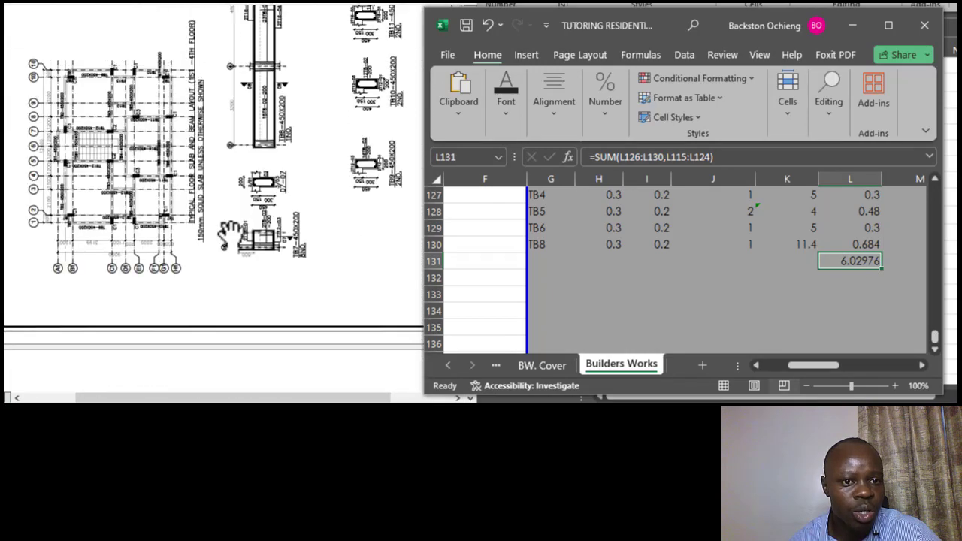
scroll(233, 234, up, 12)
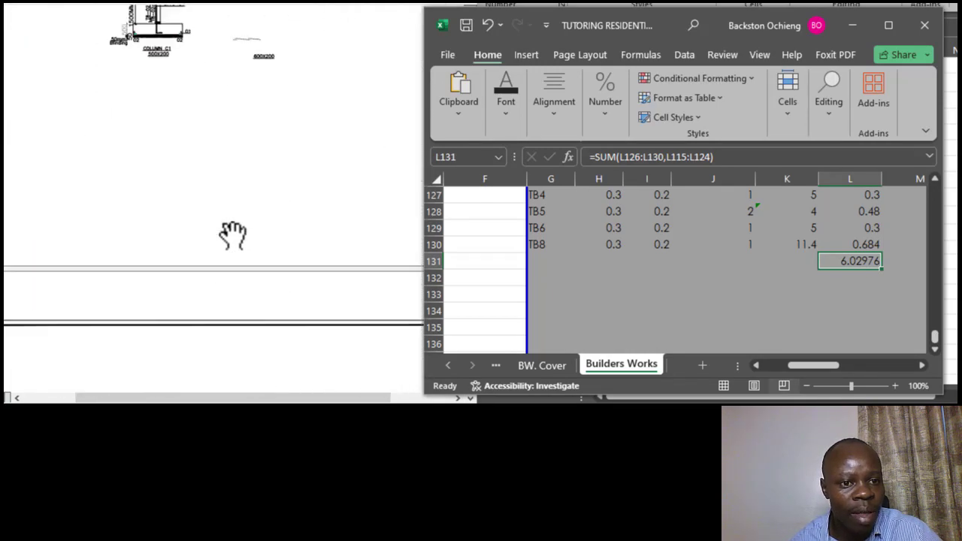
Step: Examine the column C1 and C2 elevations from the bases up to the fifth floor to identify the floor levels
scroll(242, 228, down, 2)
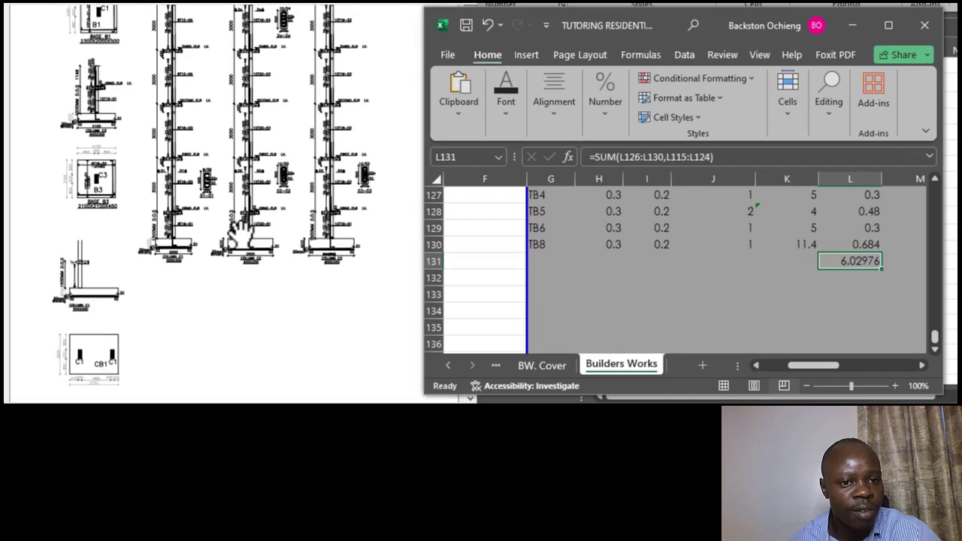
scroll(243, 226, up, 3)
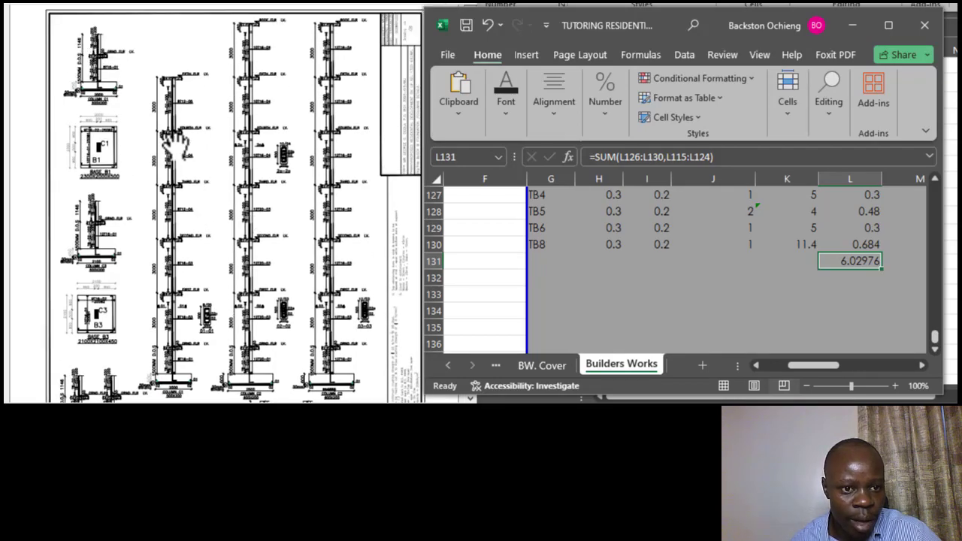
scroll(180, 146, up, 2)
scroll(189, 143, down, 2)
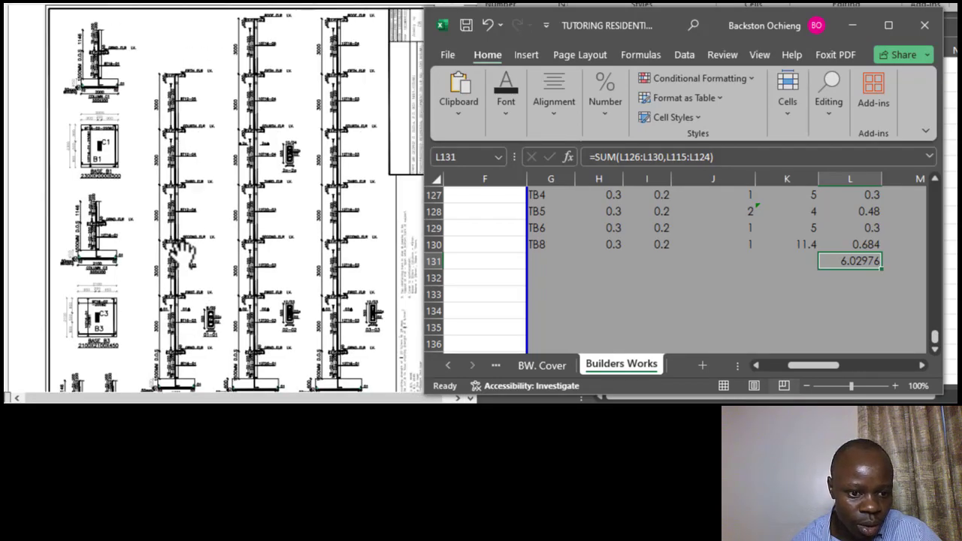
scroll(179, 353, up, 2)
scroll(176, 361, down, 2)
scroll(173, 368, up, 3)
scroll(171, 367, down, 2)
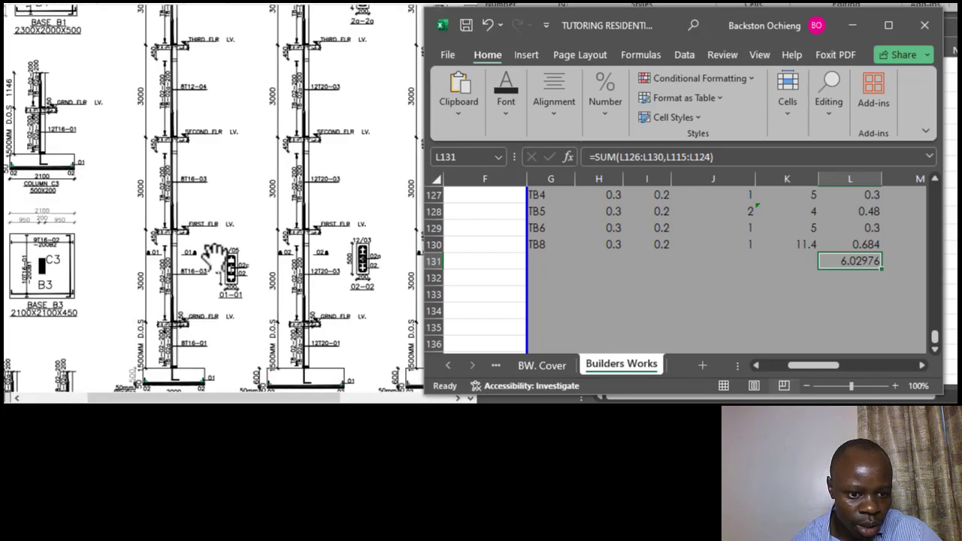
scroll(199, 244, up, 1)
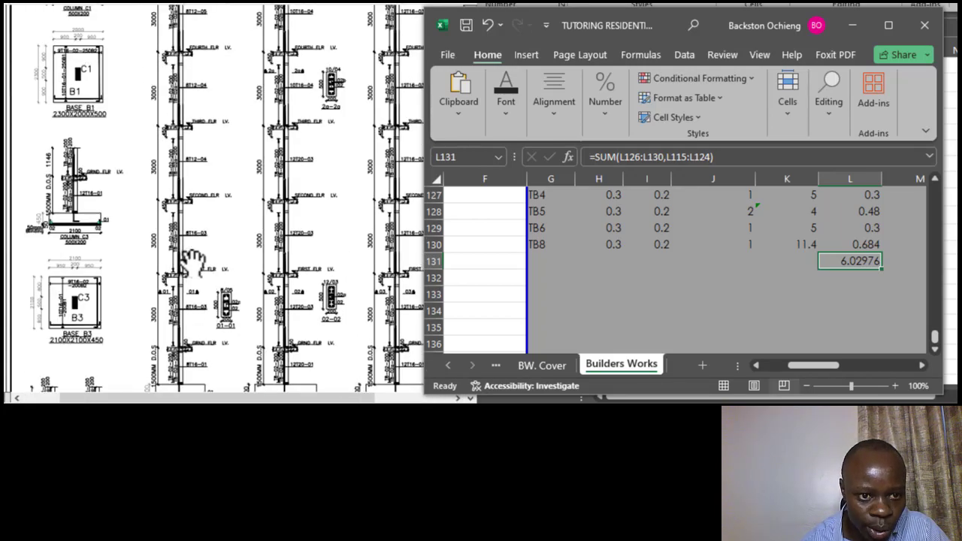
scroll(191, 267, down, 1)
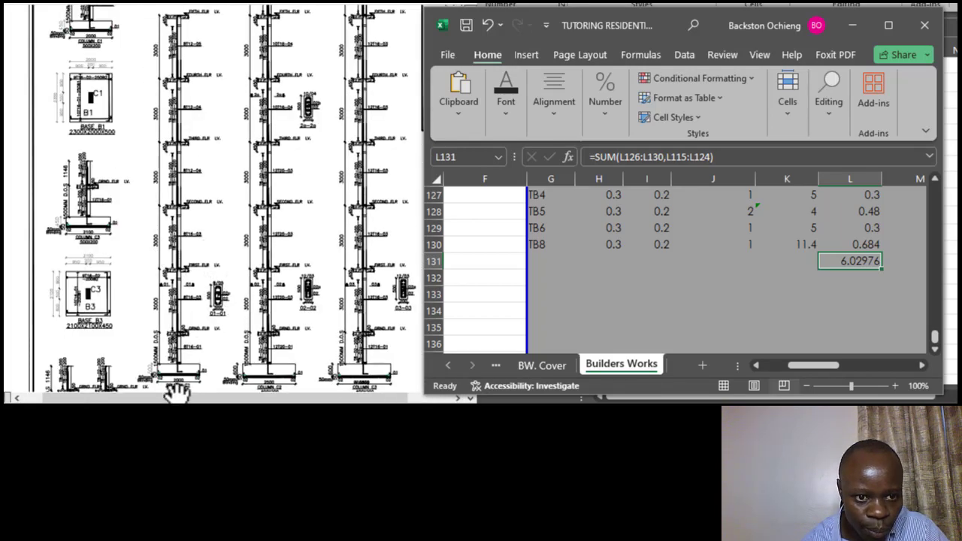
scroll(178, 383, up, 3)
scroll(206, 308, down, 2)
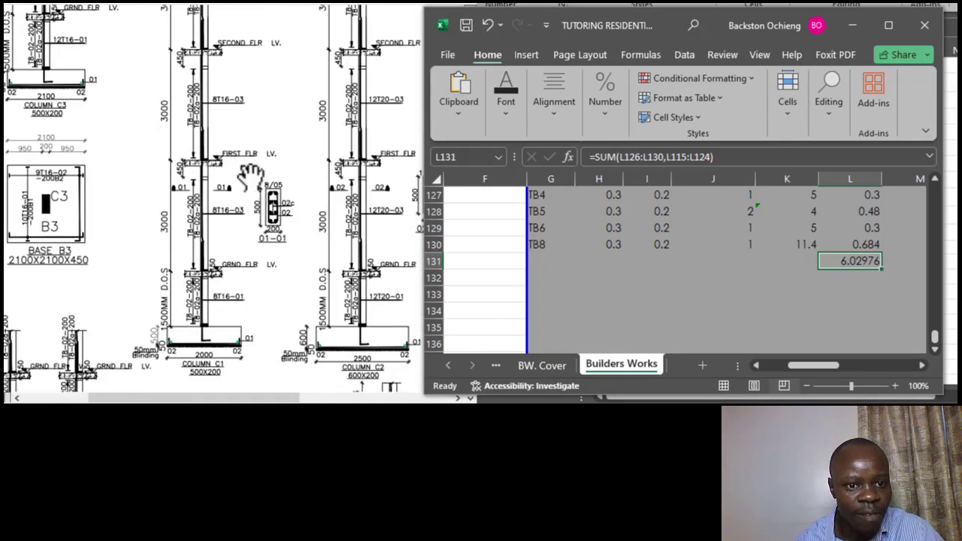
scroll(239, 158, up, 3)
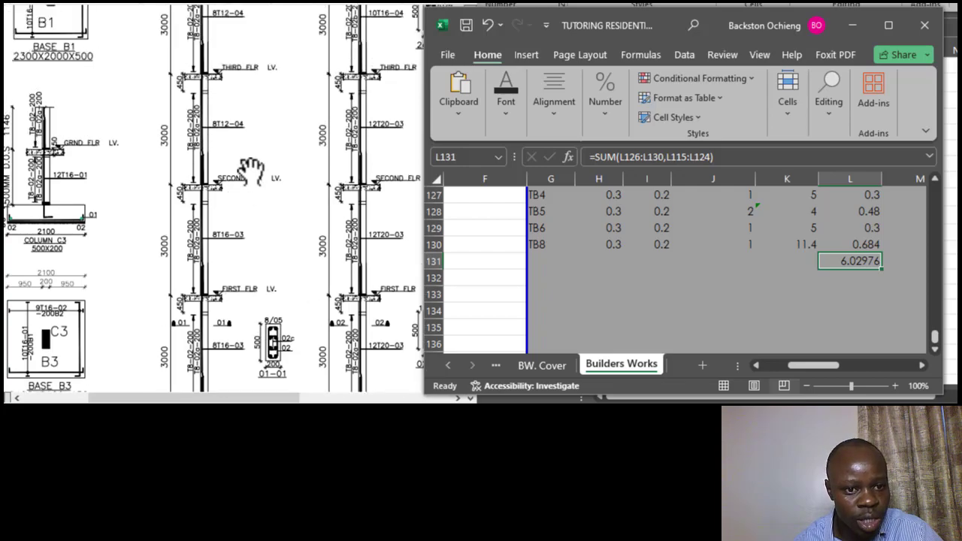
scroll(248, 192, up, 2)
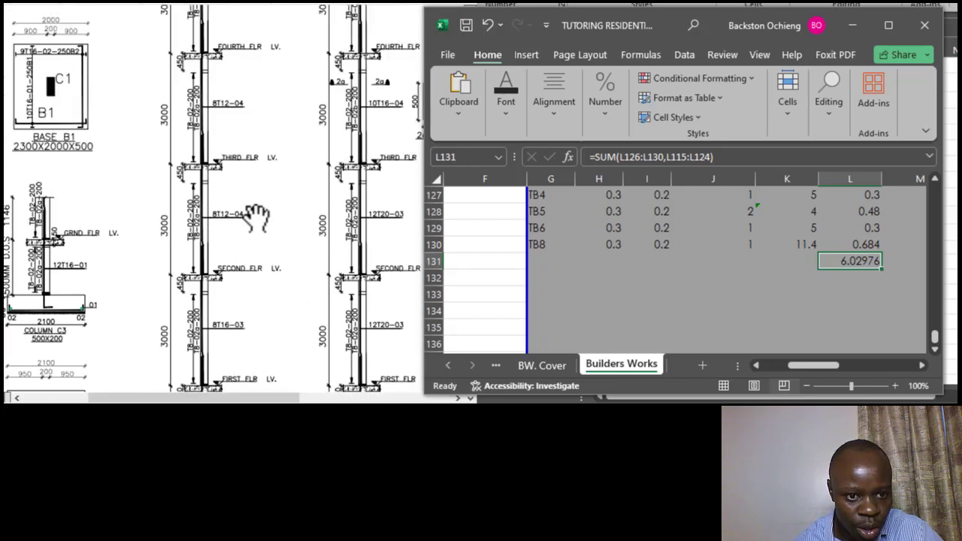
scroll(268, 263, up, 1)
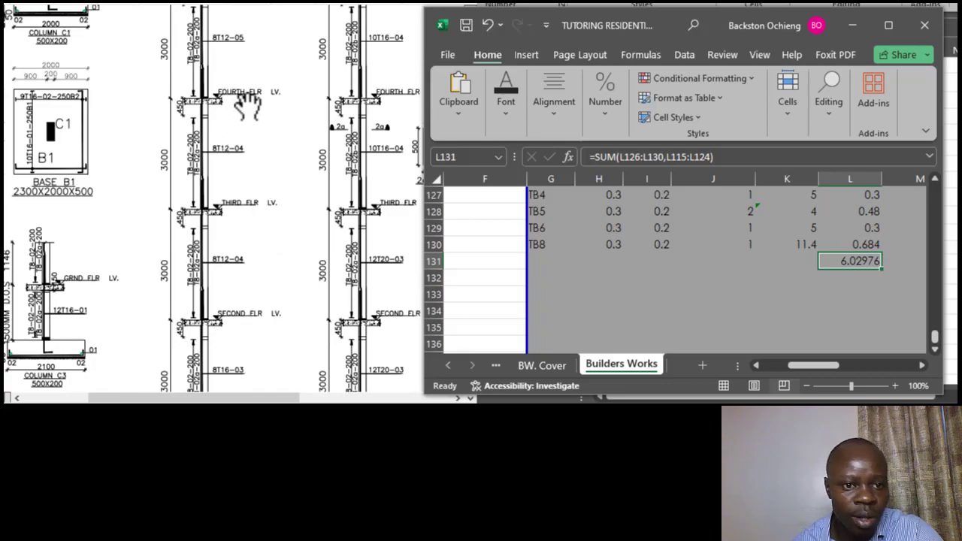
scroll(251, 101, up, 2)
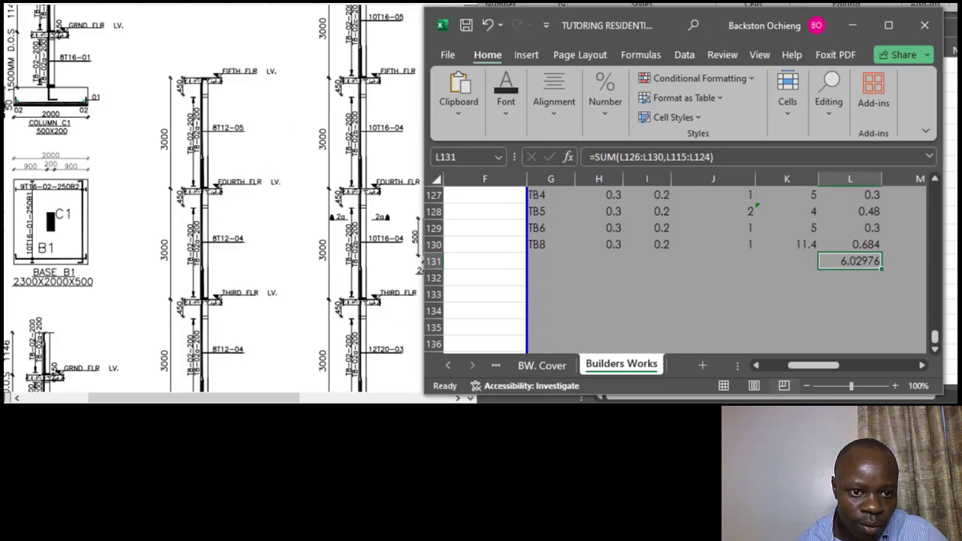
Step: Examine the adjacent column elevations from the bases to the fifth floor to count the floors the beams repeat on
mouse_move(193, 397)
mouse_down()
mouse_move(296, 392)
mouse_move(272, 393)
mouse_up()
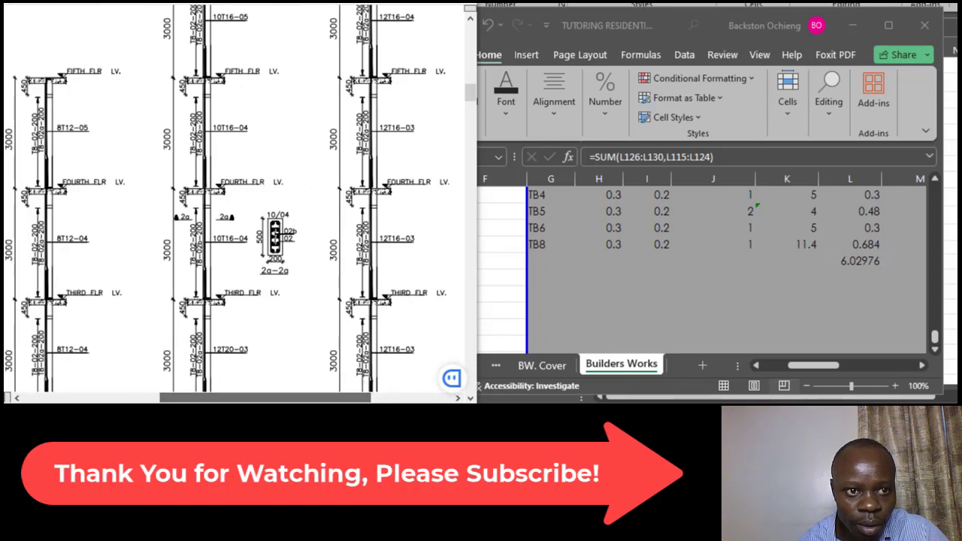
scroll(283, 23, down, 3)
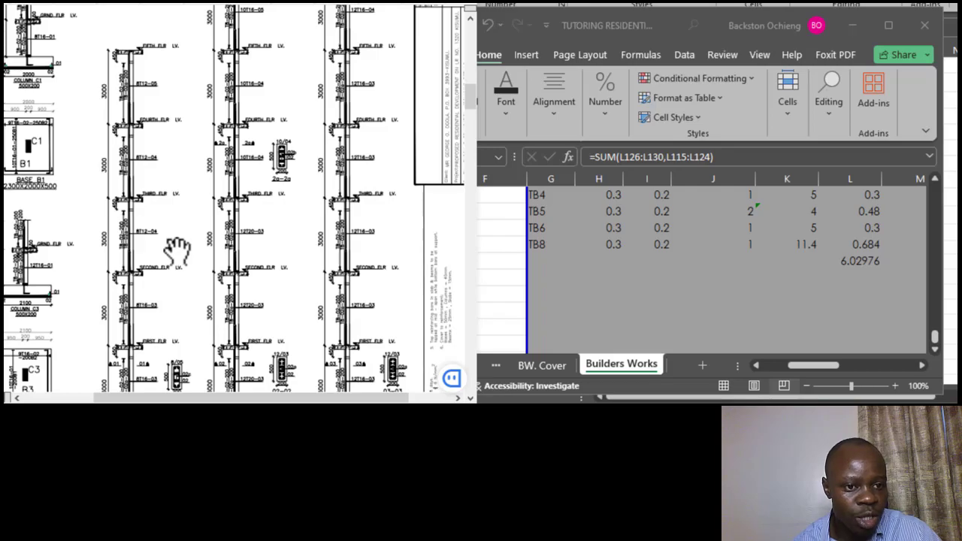
scroll(180, 242, down, 1)
scroll(180, 242, down, 1)
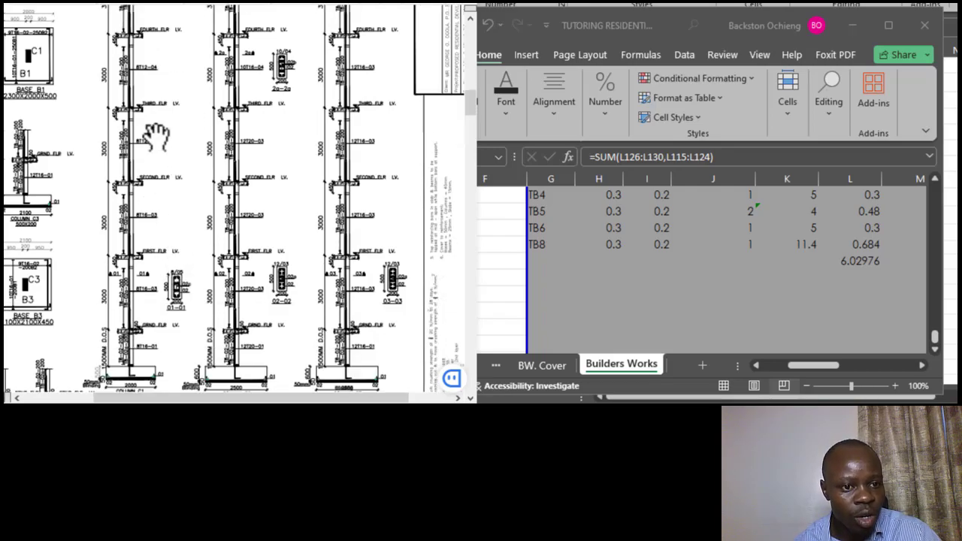
scroll(194, 100, up, 1)
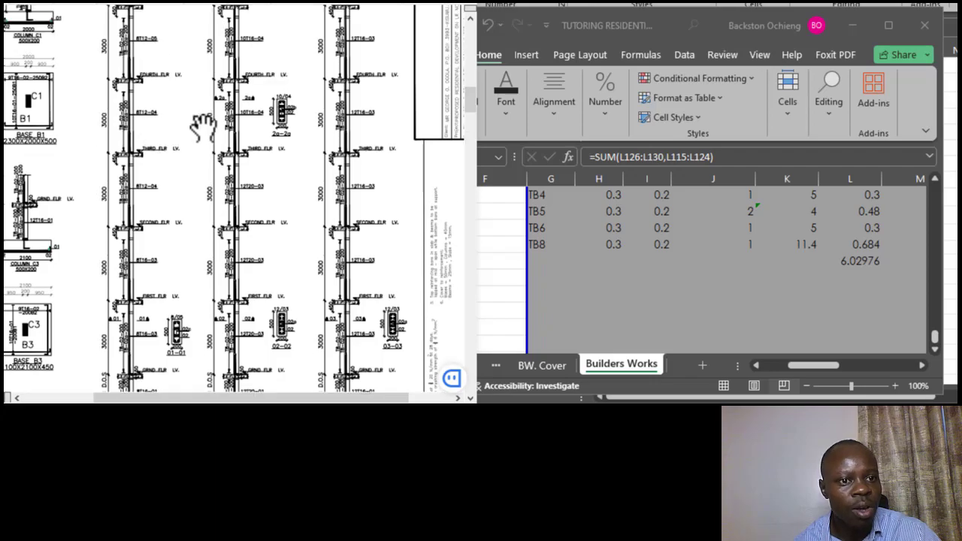
scroll(206, 132, up, 1)
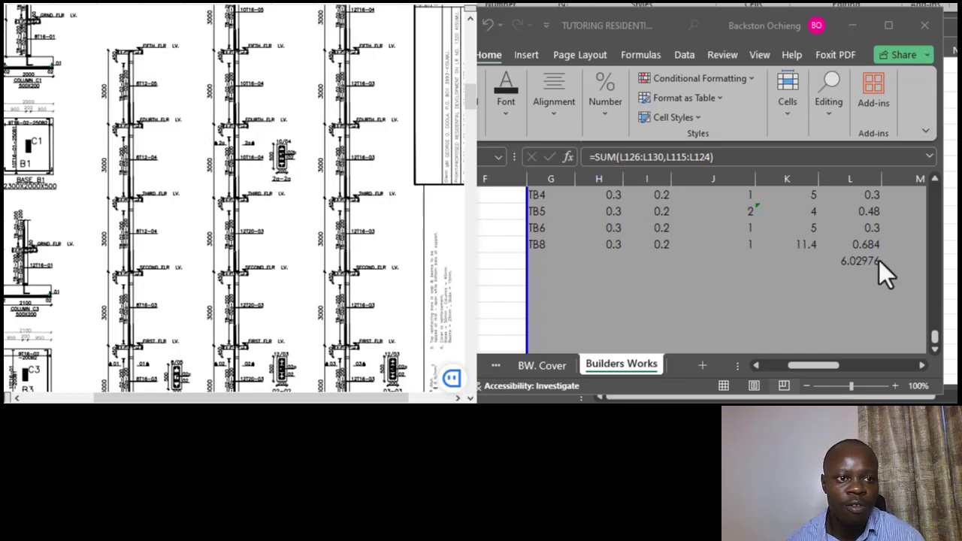
Step: Multiply the beam volume total in L131 by 5 floors with the formula =L131*5 in L132
click(861, 267)
click(866, 277)
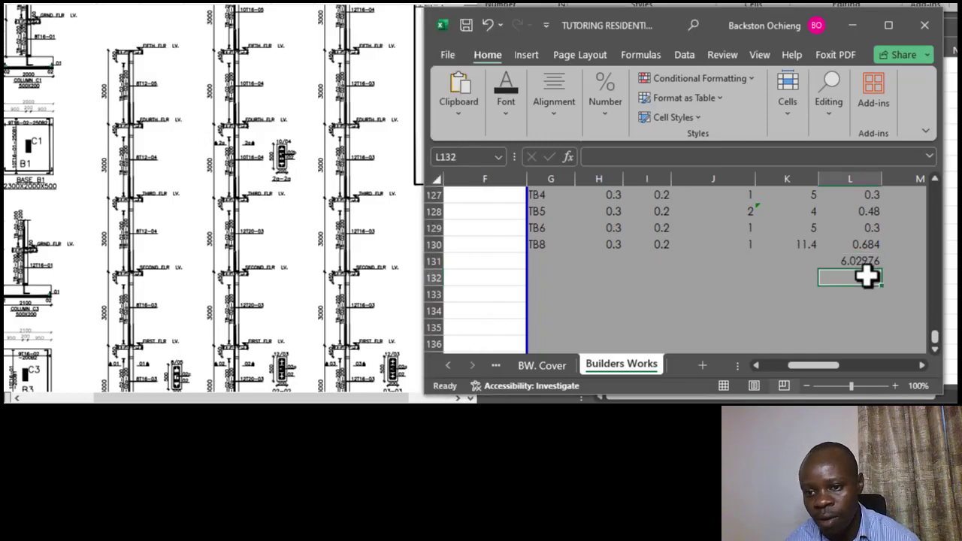
text(=)
click(862, 263)
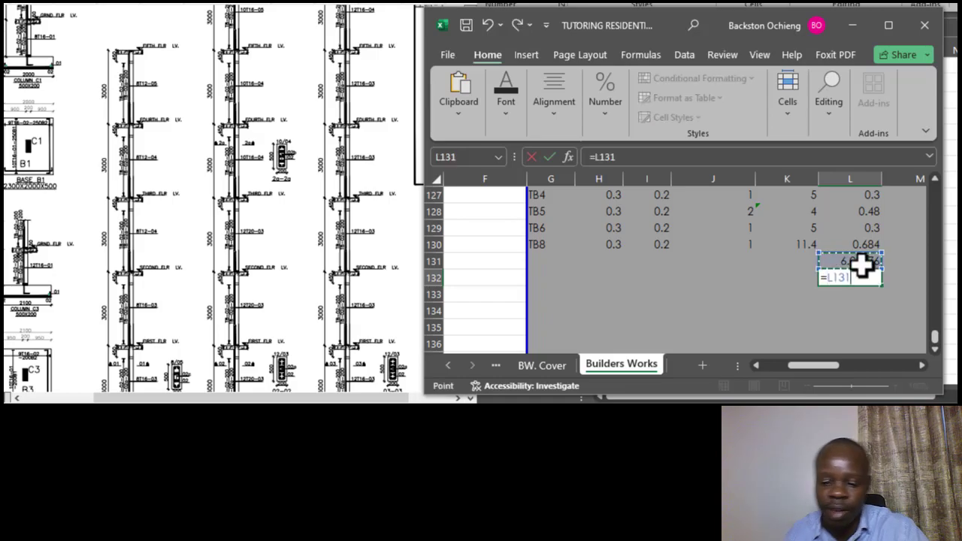
text(*5)
key(Return)
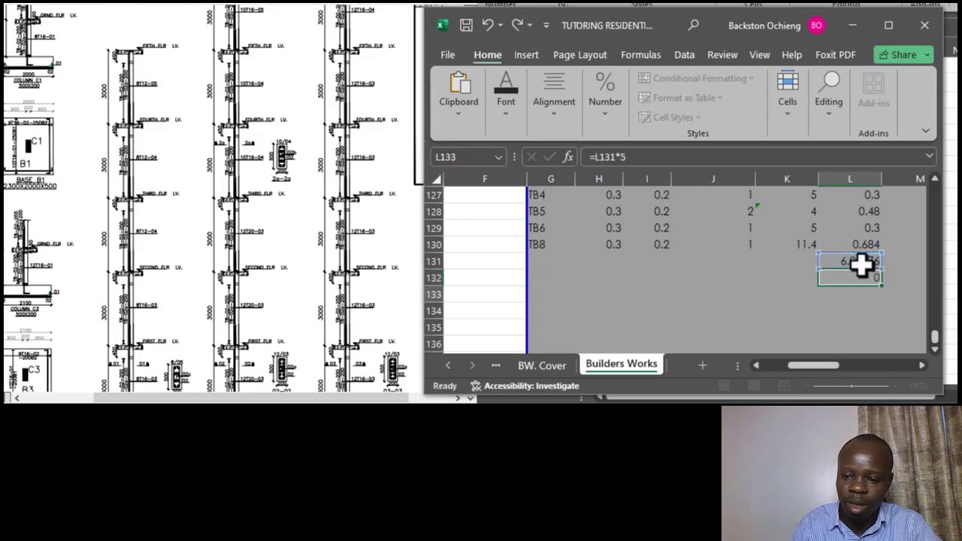
click(864, 265)
click(864, 277)
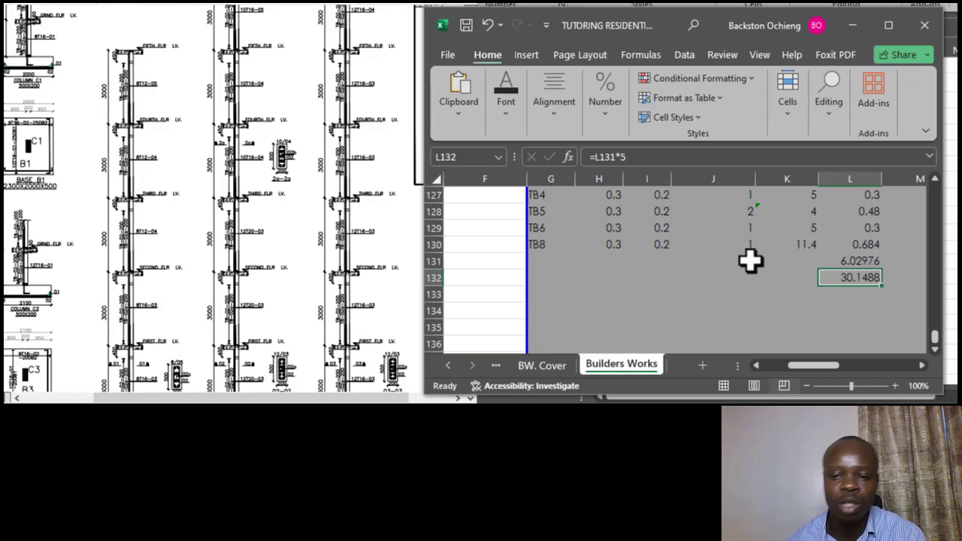
Step: Review the beam schedule from its heading down to the total in L131 and the five-floor volume in L132
click(789, 276)
scroll(789, 276, up, 4)
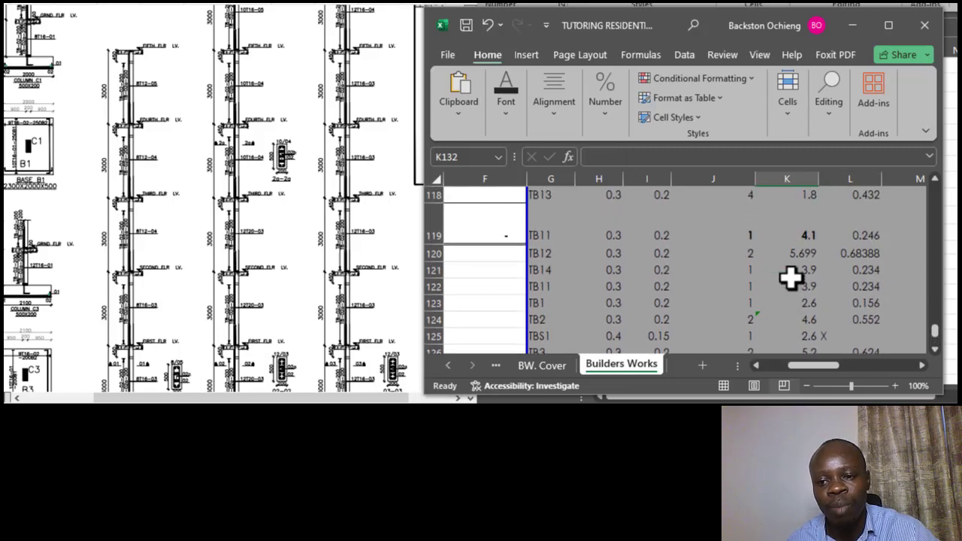
scroll(766, 273, up, 1)
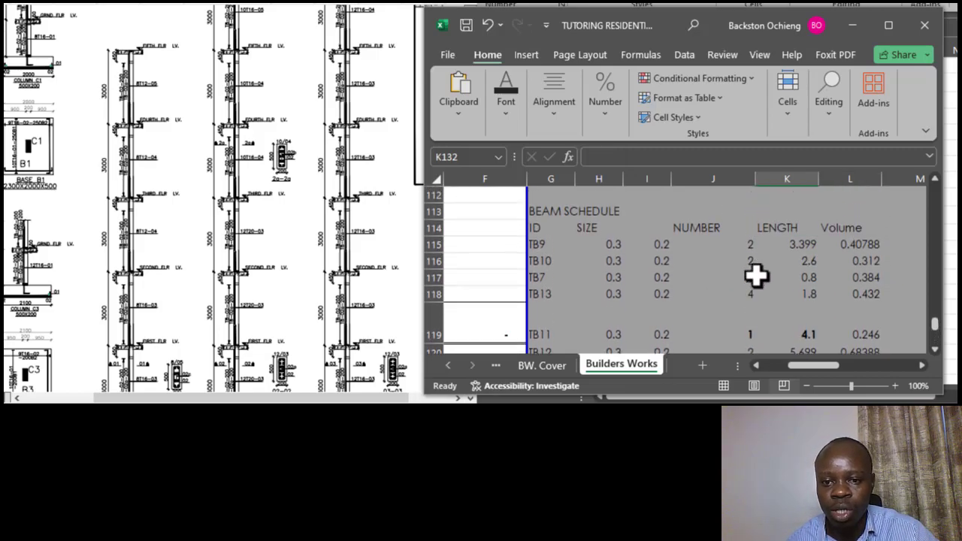
scroll(756, 275, down, 4)
scroll(826, 278, down, 1)
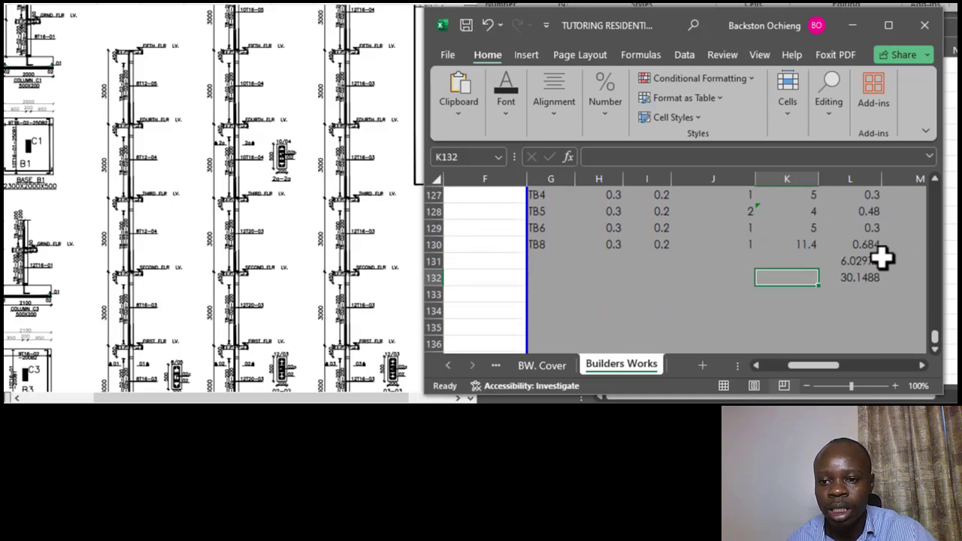
click(859, 279)
click(863, 261)
click(857, 277)
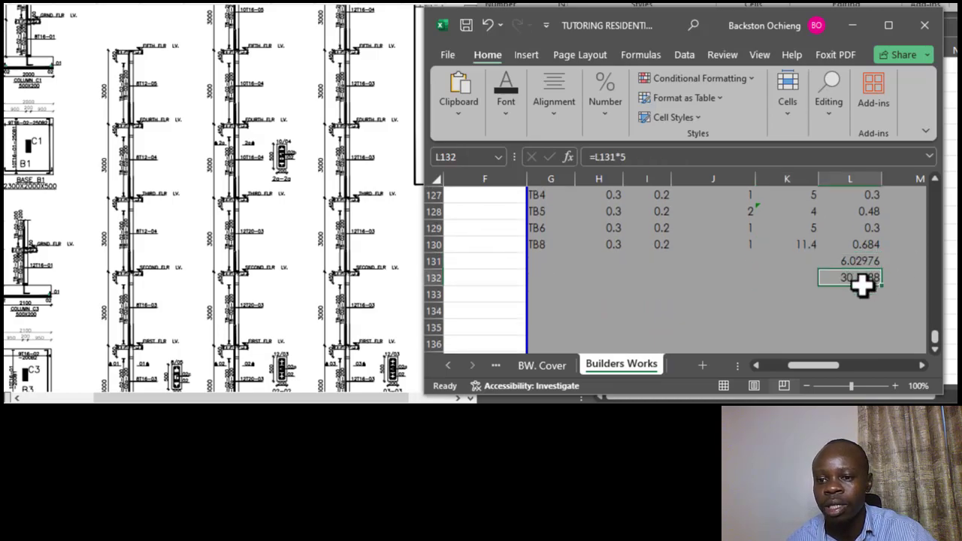
Step: Enter 31 as the Beams quantity in D110 of the superstructure concrete works bill
drag(810, 367, 777, 373)
scroll(593, 304, up, 8)
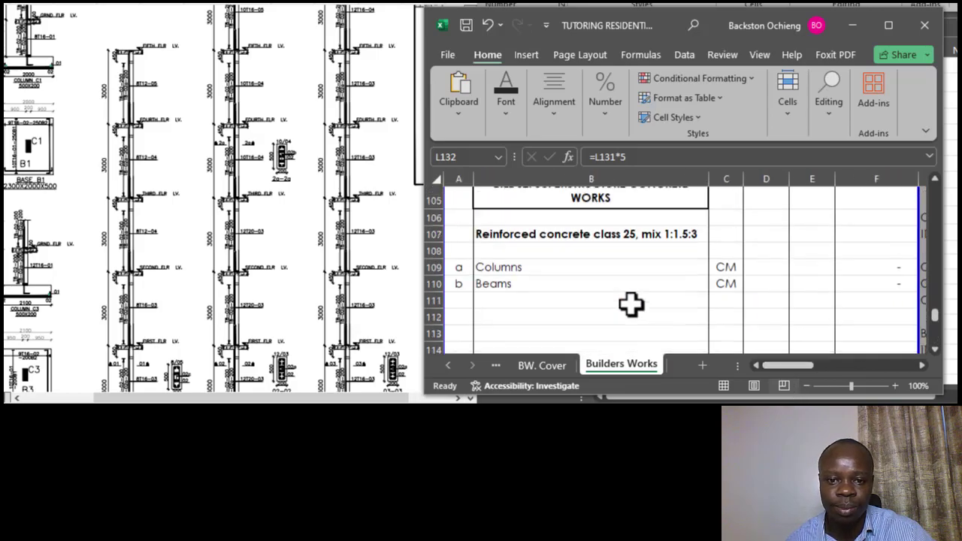
click(538, 326)
click(755, 324)
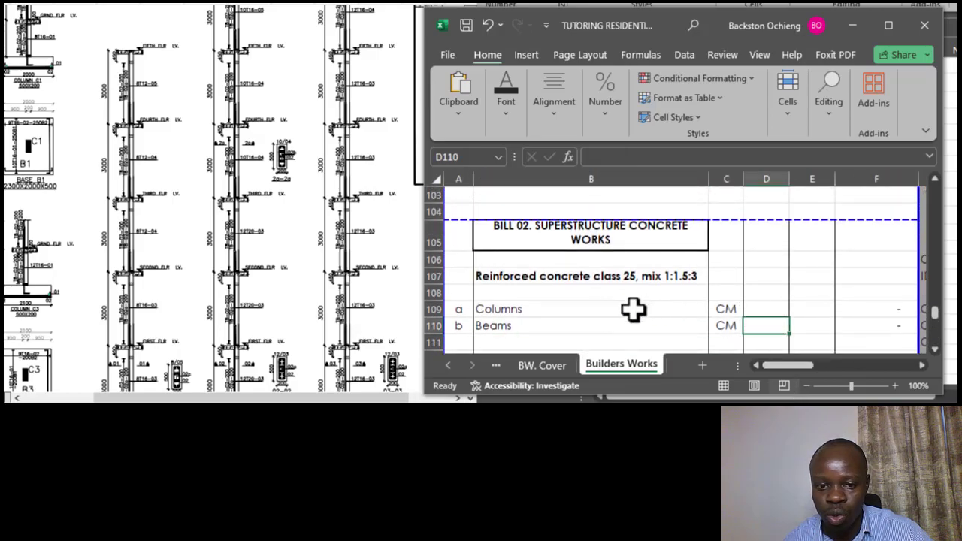
click(588, 310)
scroll(710, 310, down, 1)
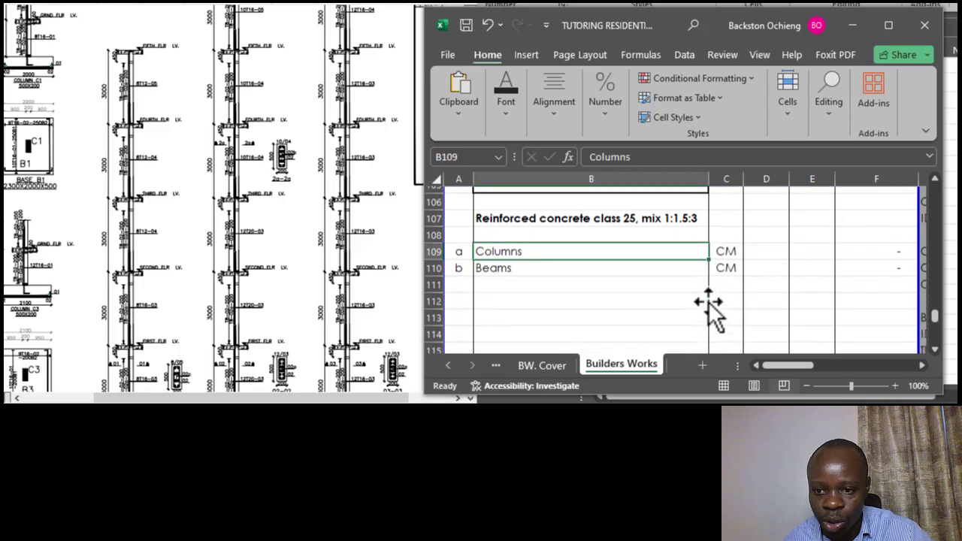
click(771, 261)
text(31)
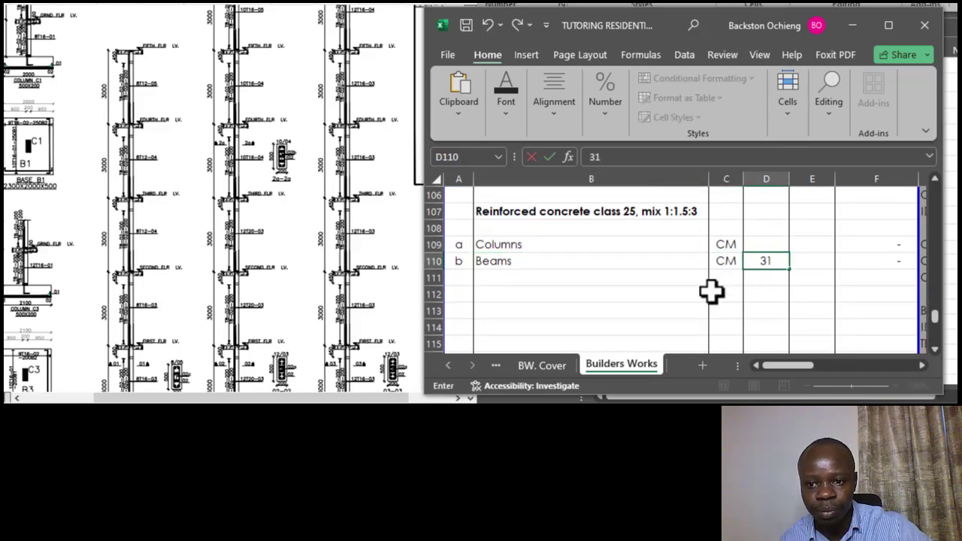
click(718, 293)
click(675, 263)
click(671, 242)
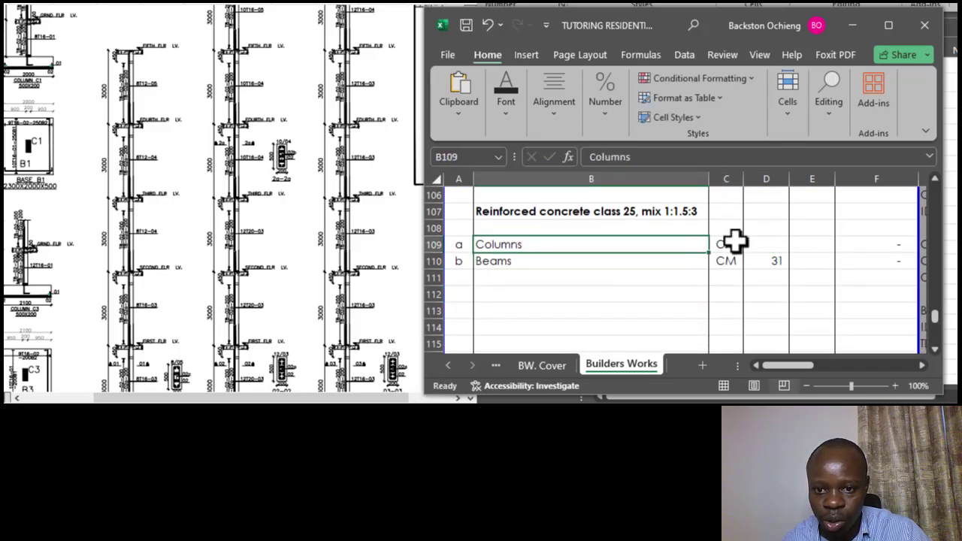
click(761, 259)
click(537, 261)
scroll(751, 285, down, 1)
scroll(744, 279, up, 1)
click(763, 263)
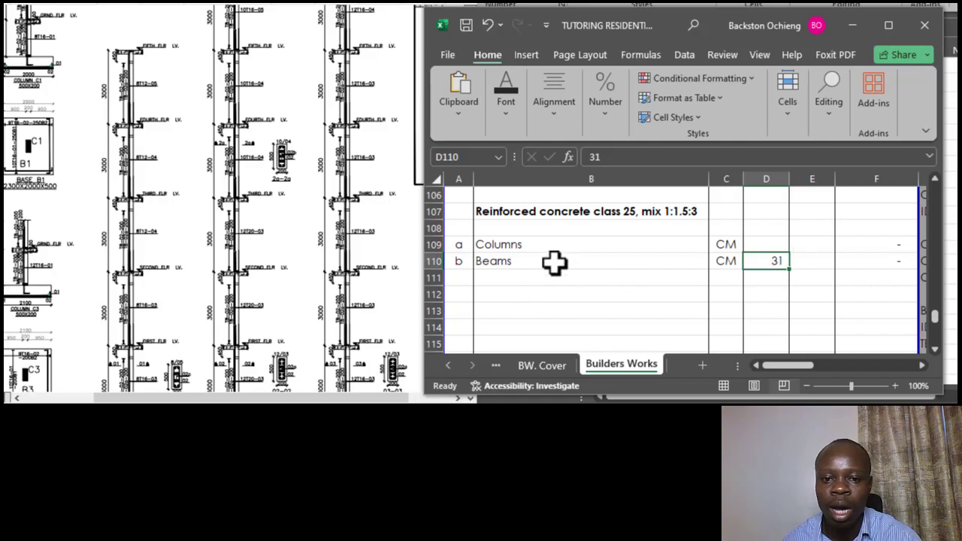
click(551, 260)
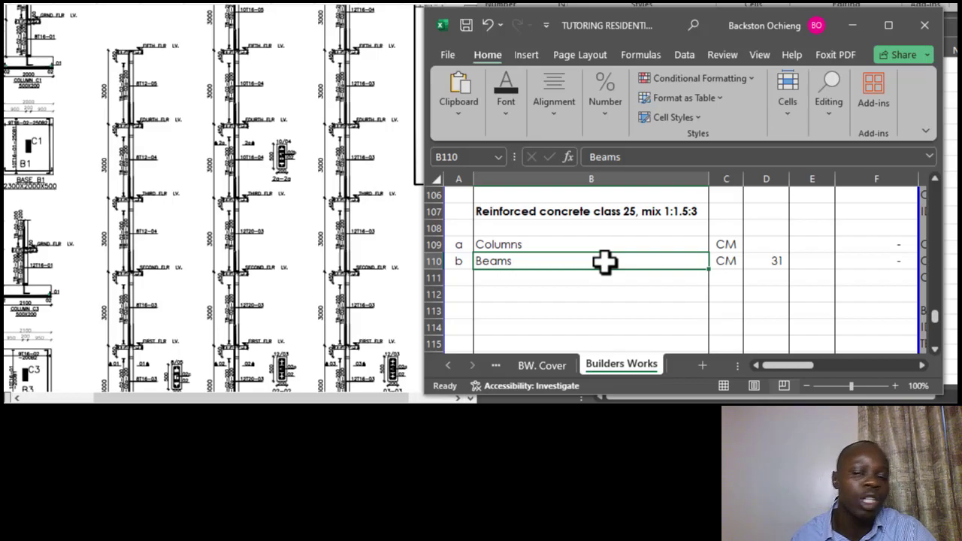
click(607, 244)
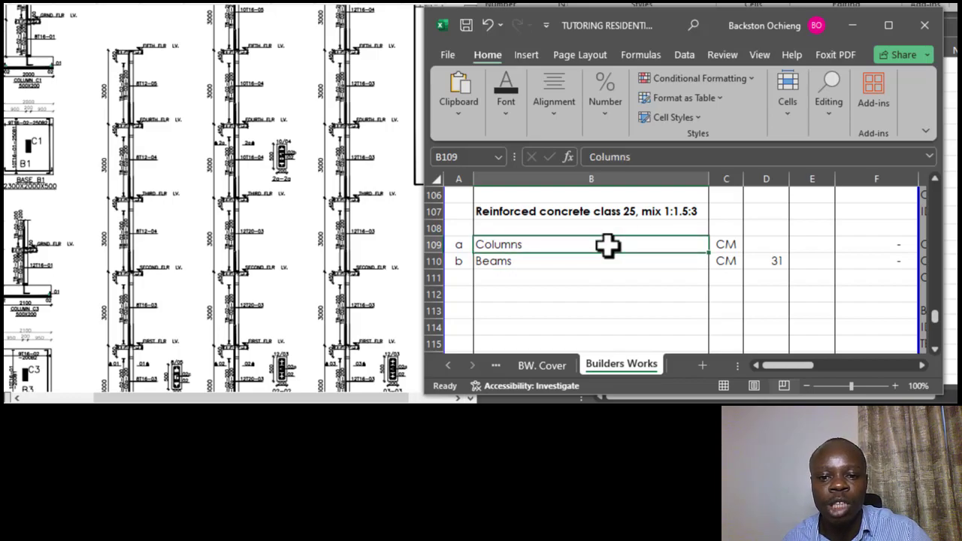
click(587, 263)
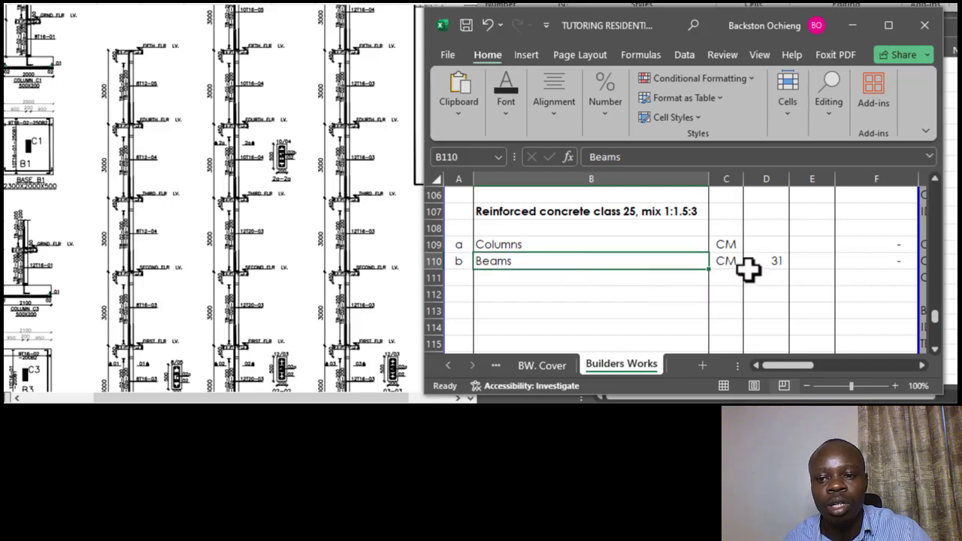